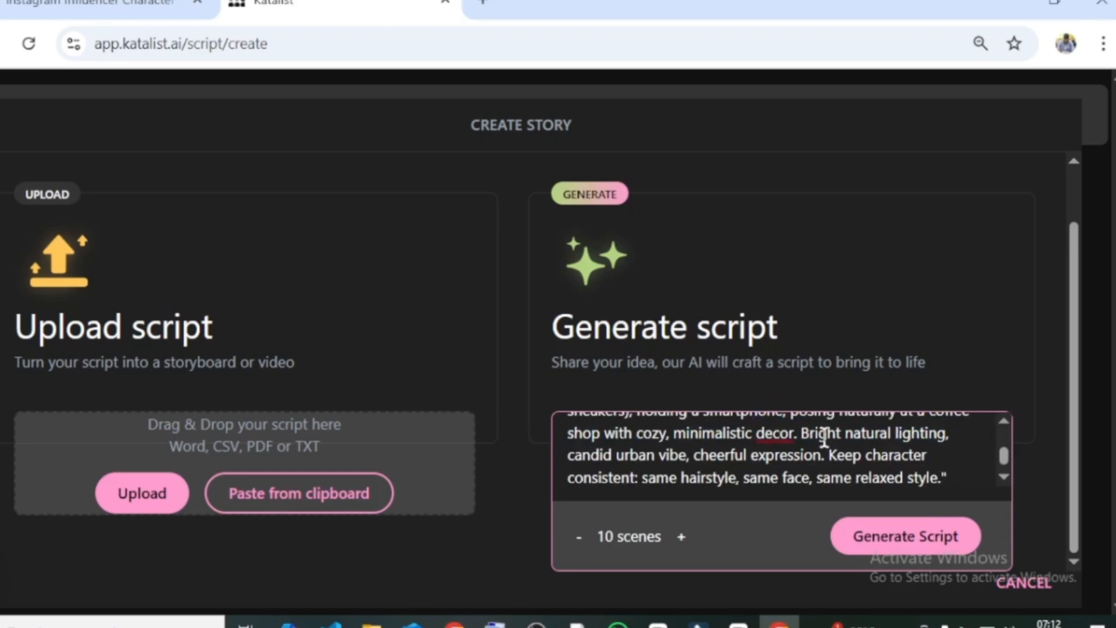
- Generate a 10-scene script from the Instagram influencer prompt and review the script breakdown
{"action": "left_click", "coordinate": [908, 537]}
{"action": "left_click_drag", "start_coordinate": [451, 381], "coordinate": [608, 398]}
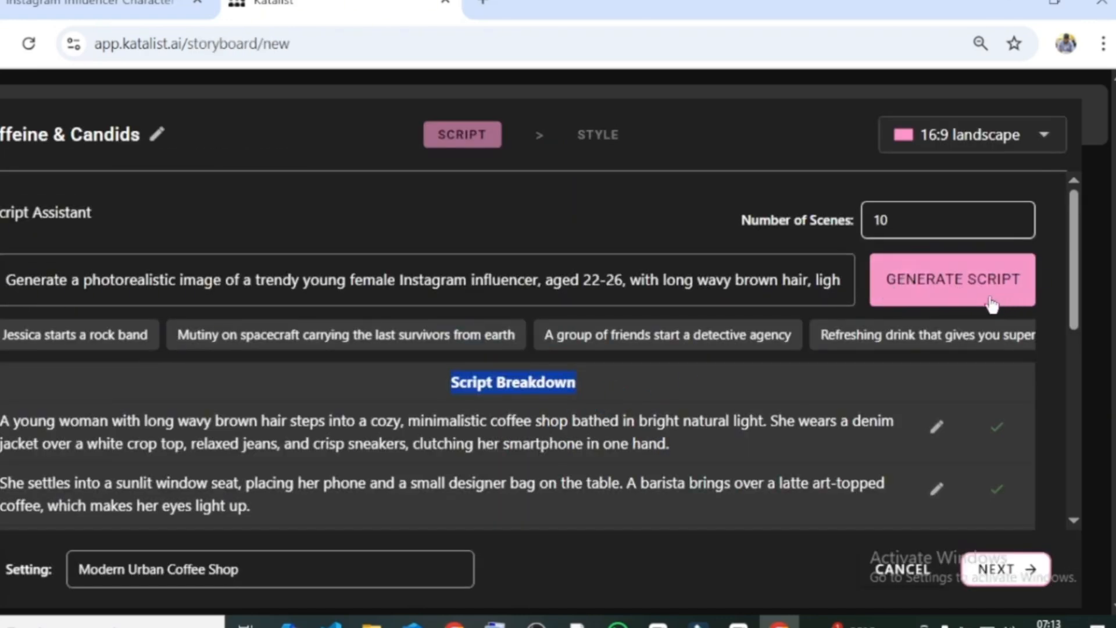
{"action": "scroll", "coordinate": [982, 418], "scroll_direction": "down", "scroll_amount": 6}
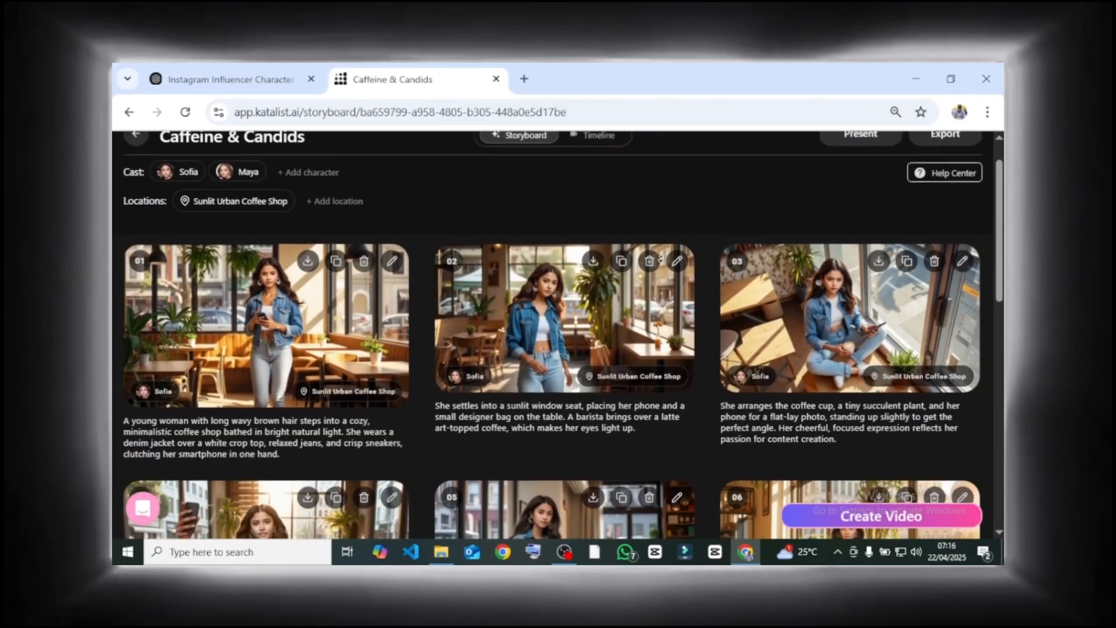
- Review the storyboard frames of the Caffeine & Candids and PowerUp Wireless Charger projects
{"action": "scroll", "coordinate": [660, 259], "scroll_direction": "down", "scroll_amount": 3}
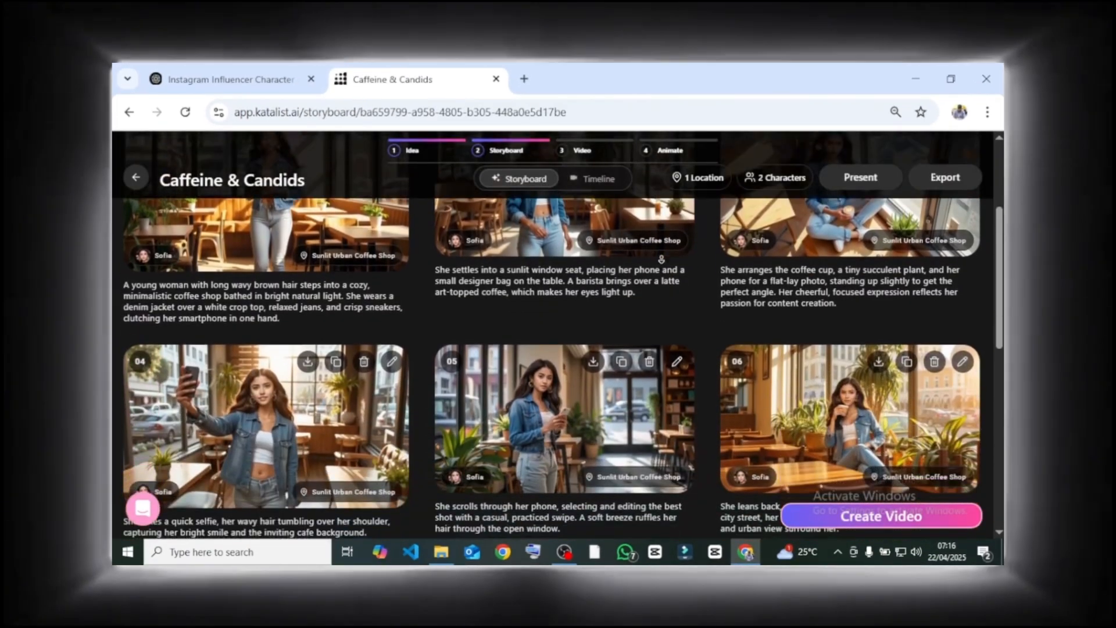
{"action": "scroll", "coordinate": [660, 259], "scroll_direction": "down", "scroll_amount": 5}
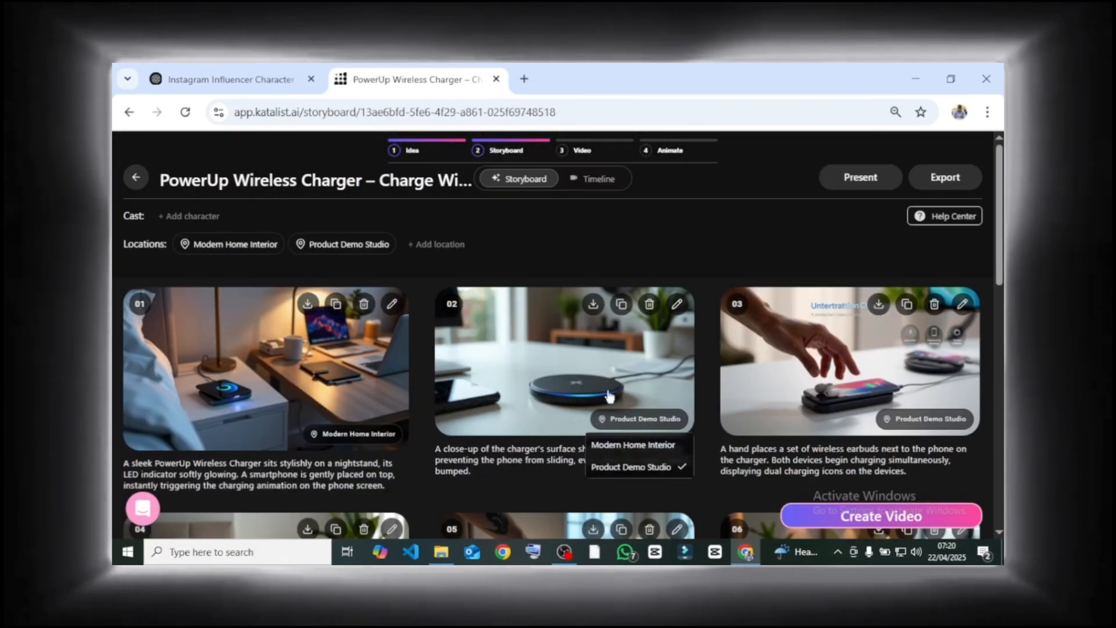
{"action": "scroll", "coordinate": [523, 401], "scroll_direction": "down", "scroll_amount": 10}
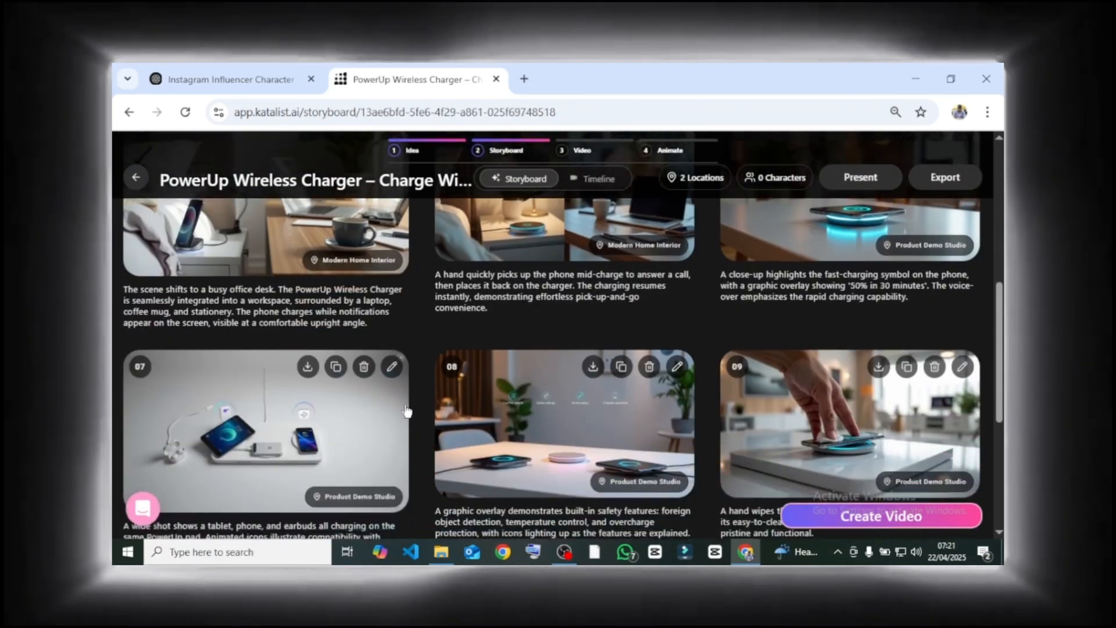
{"action": "scroll", "coordinate": [406, 411], "scroll_direction": "down", "scroll_amount": 4}
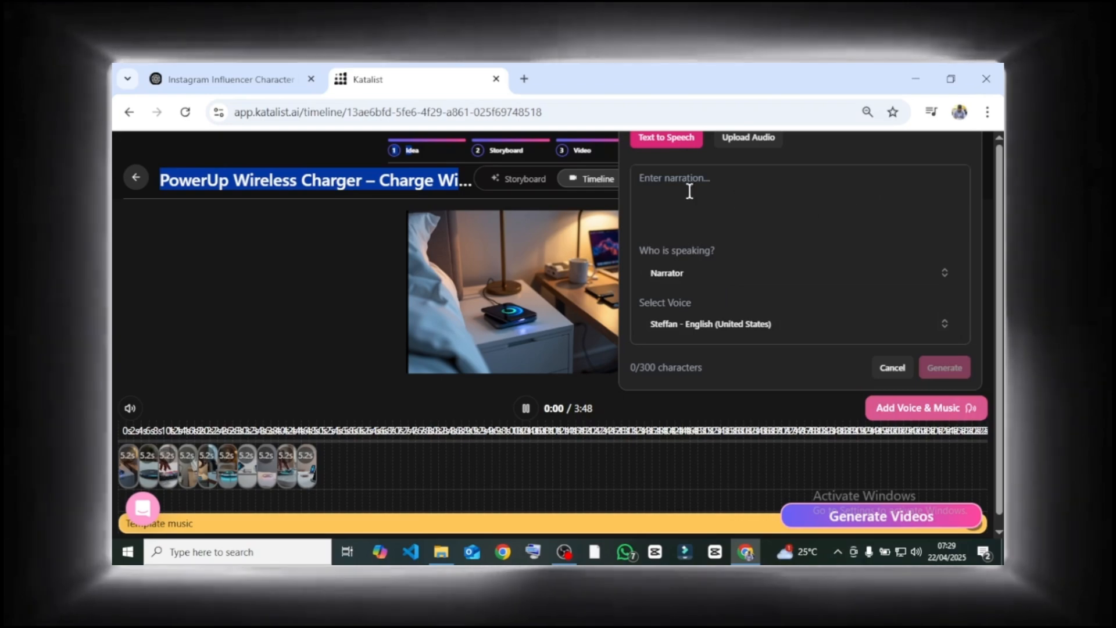
- Generate the narration "Say goodbye to tangled cables and slow charging. PowerUp delivers fast, seamless wireless charging wherever you are." with the Brian - English (United States) voice
{"action": "left_click", "coordinate": [674, 186]}
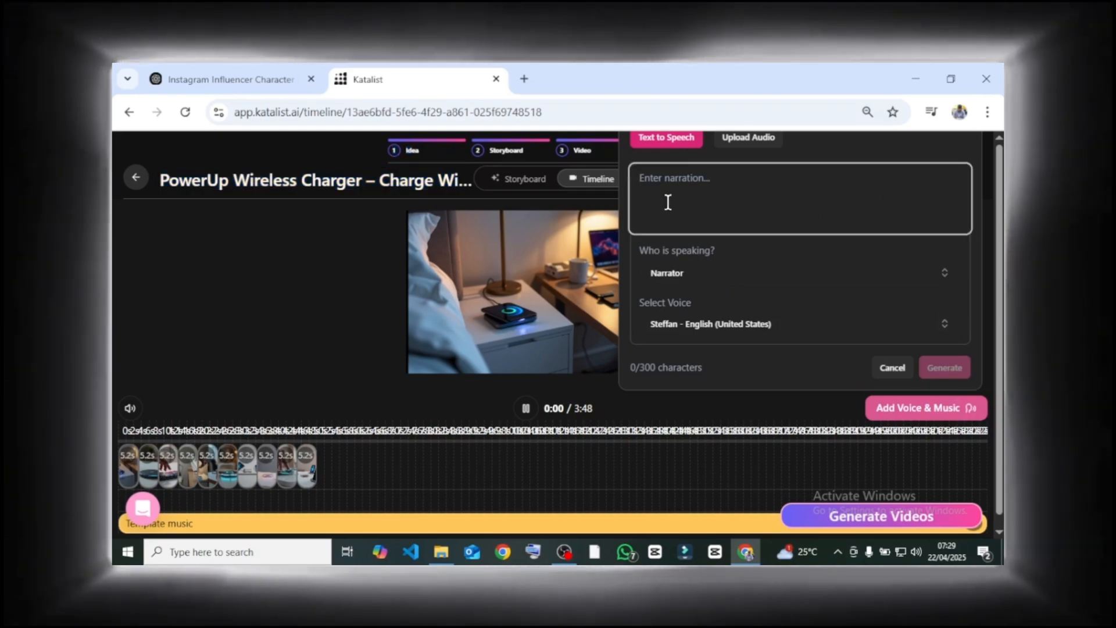
{"action": "type", "text": "Say goodbye to tangled cables and slow charging. PowerUp delivers fast, seamless wireless charging wherever you are."}
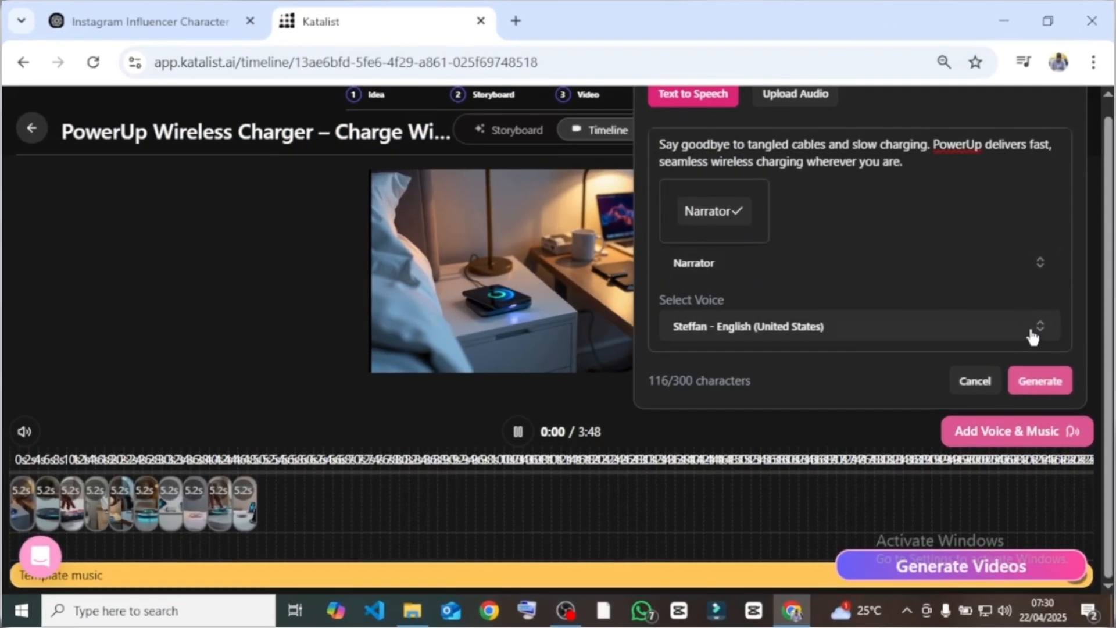
{"action": "left_click", "coordinate": [927, 326]}
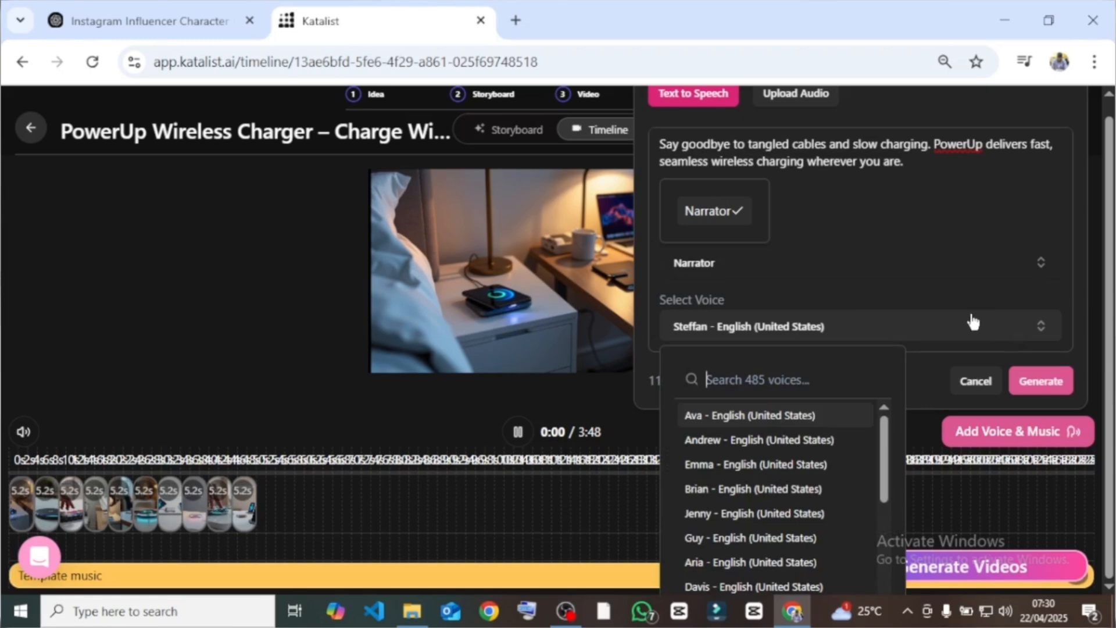
{"action": "scroll", "coordinate": [755, 476], "scroll_direction": "down", "scroll_amount": 1}
{"action": "left_click", "coordinate": [713, 453]}
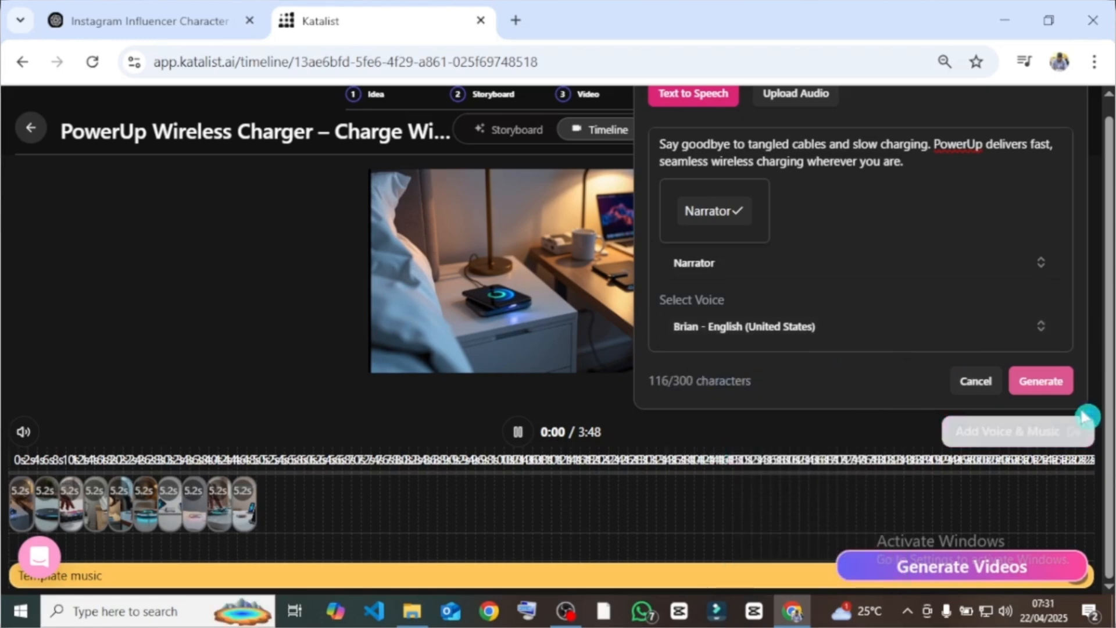
{"action": "left_click", "coordinate": [1055, 384]}
- Generate videos from all storyboard frames with Runway Gen-4 Turbo and play the timeline
{"action": "left_click", "coordinate": [956, 566]}
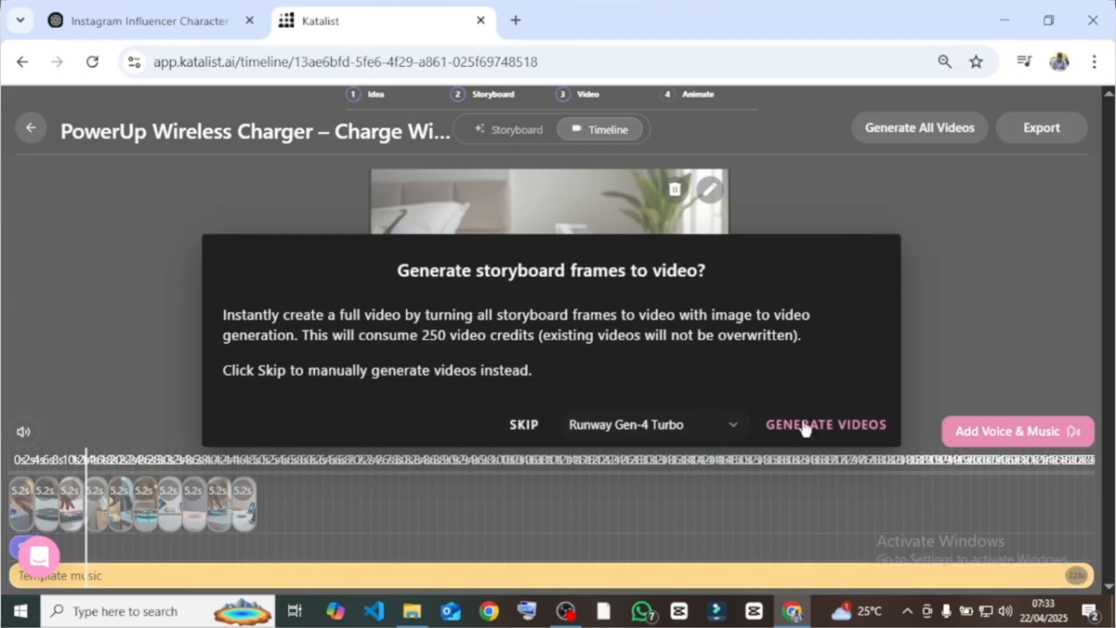
{"action": "left_click", "coordinate": [835, 439]}
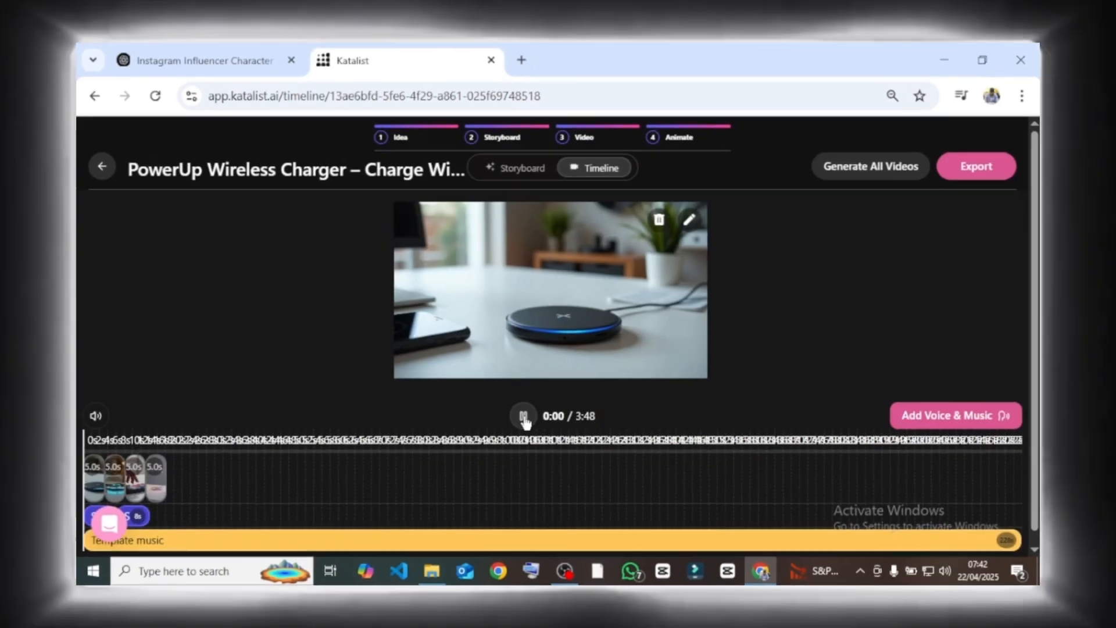
{"action": "left_click", "coordinate": [518, 433]}
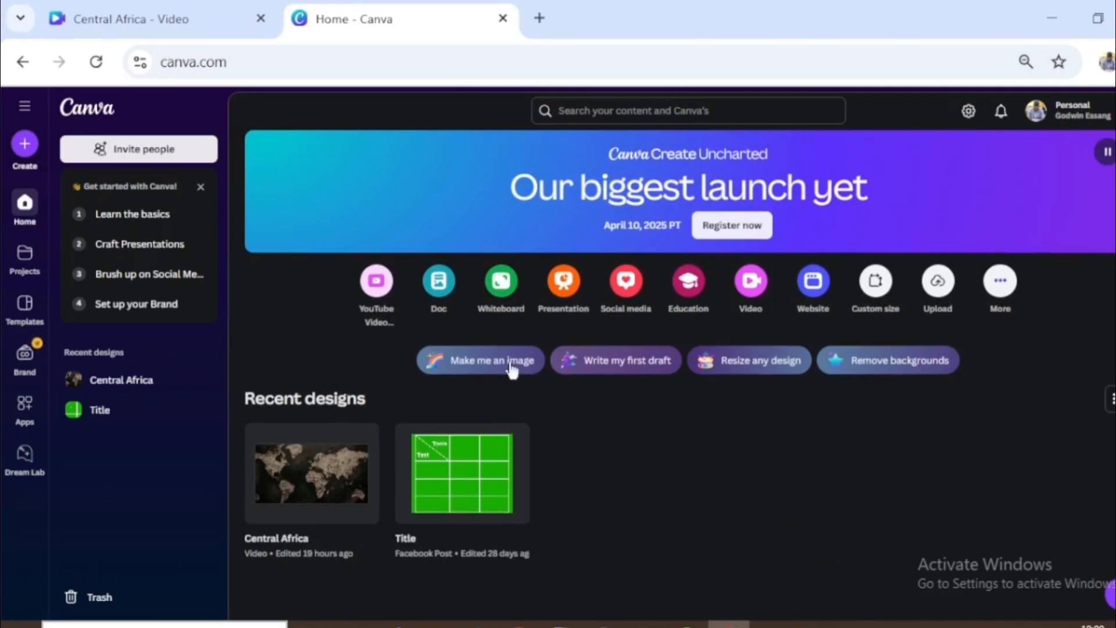
- Switch to Canva, create a new YouTube video design and set its page background color to black
{"action": "left_click", "coordinate": [375, 284]}
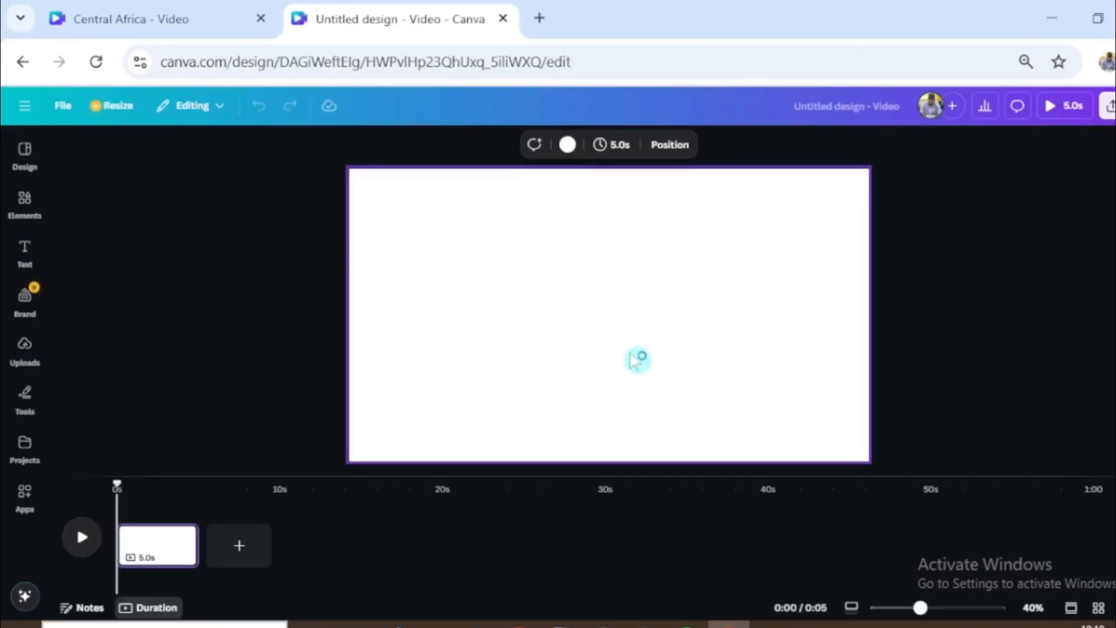
{"action": "left_click", "coordinate": [567, 144]}
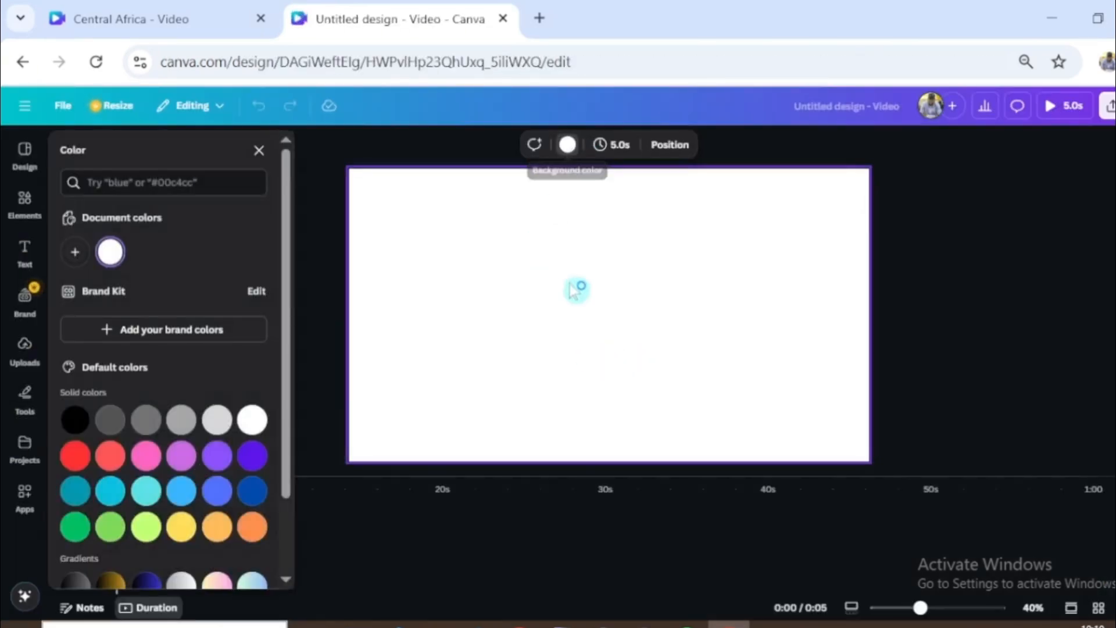
{"action": "left_click", "coordinate": [79, 416]}
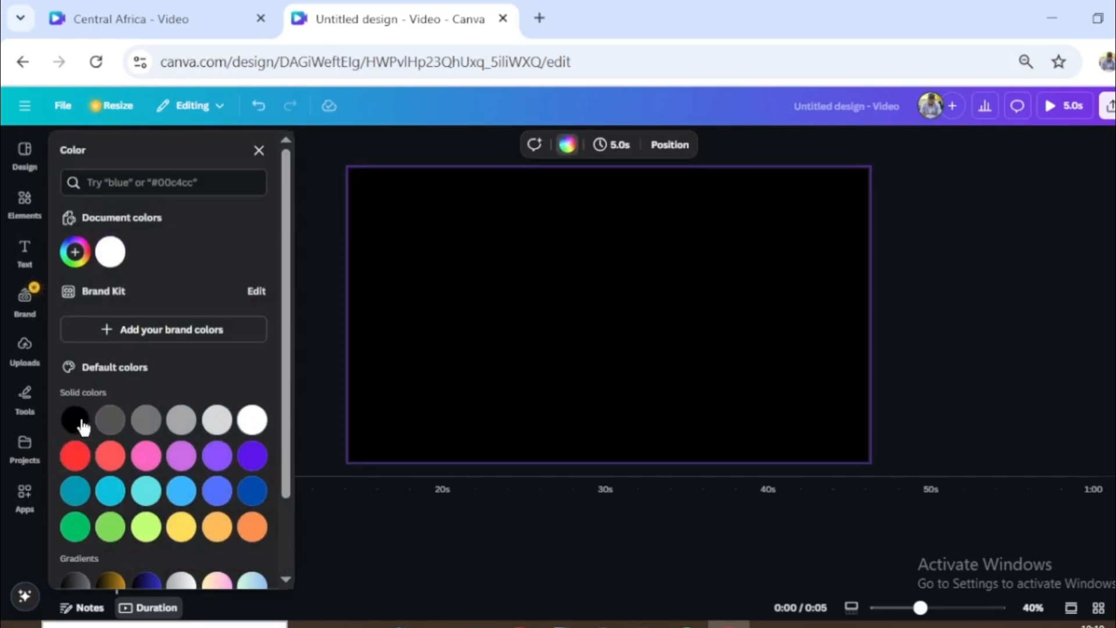
- Search the elements library for "paper background" and limit the results to graphics
{"action": "left_click", "coordinate": [22, 206]}
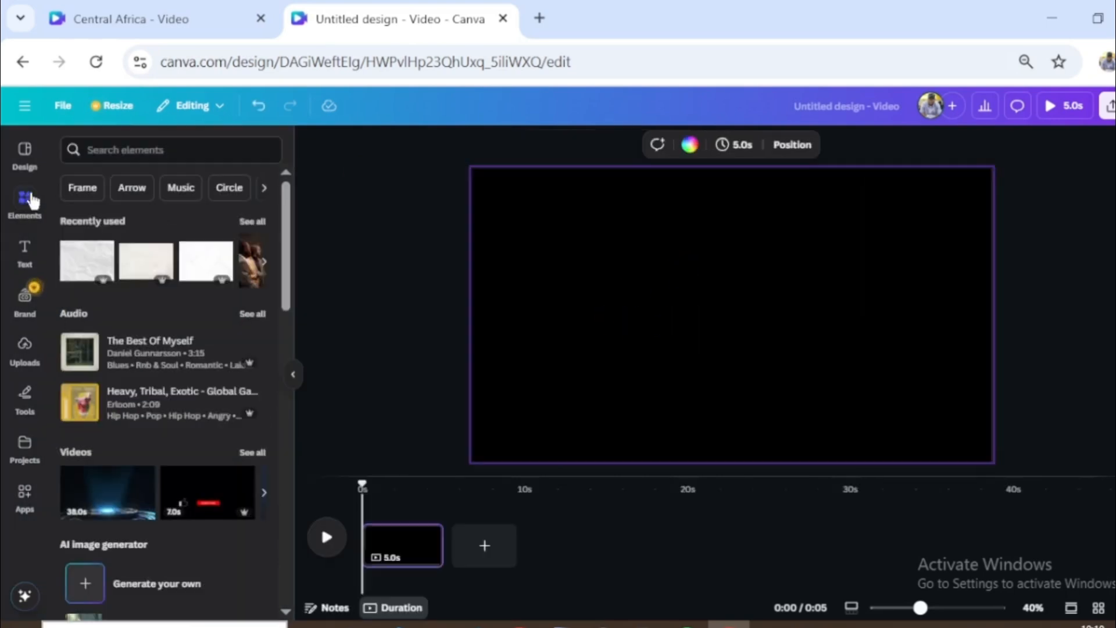
{"action": "left_click", "coordinate": [130, 151]}
{"action": "type", "text": "paper ba"}
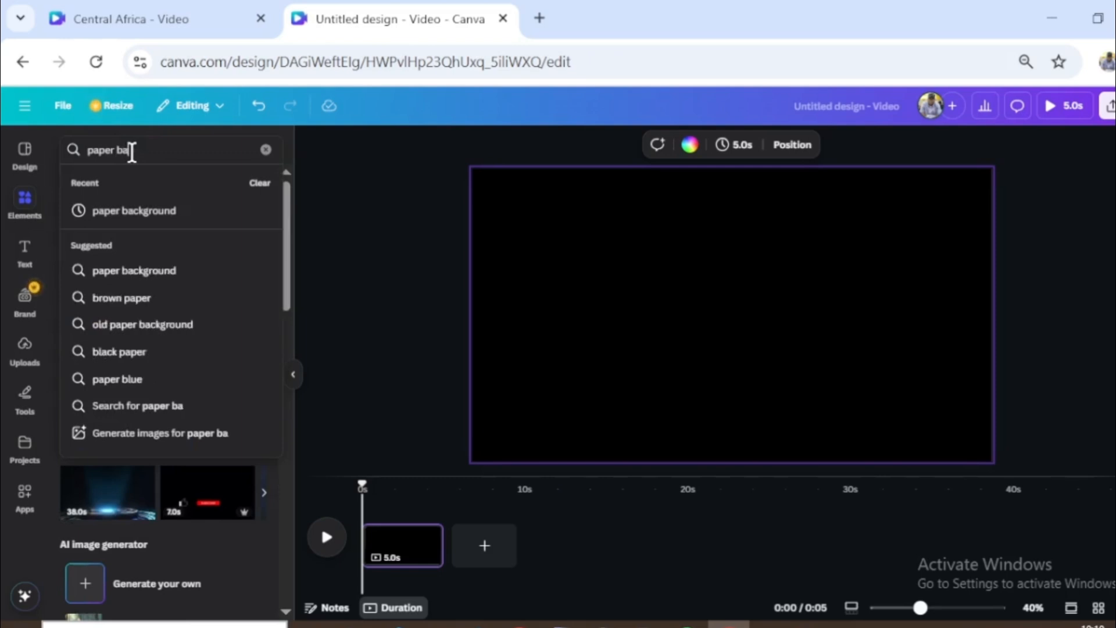
{"action": "type", "text": "ckground"}
{"action": "key", "text": "Return"}
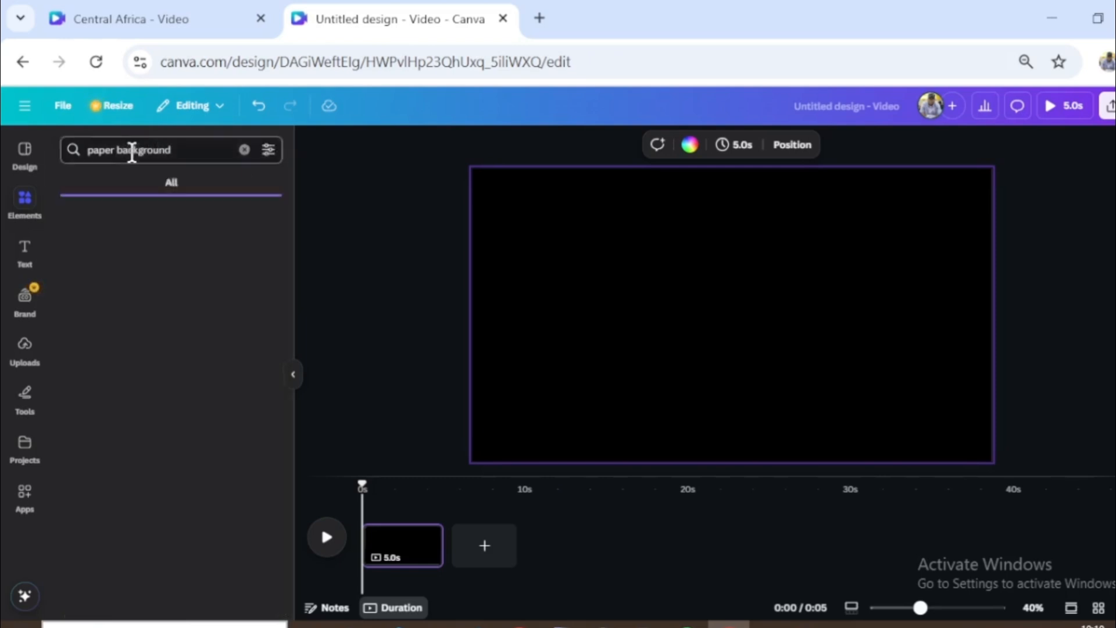
{"action": "left_click", "coordinate": [109, 182]}
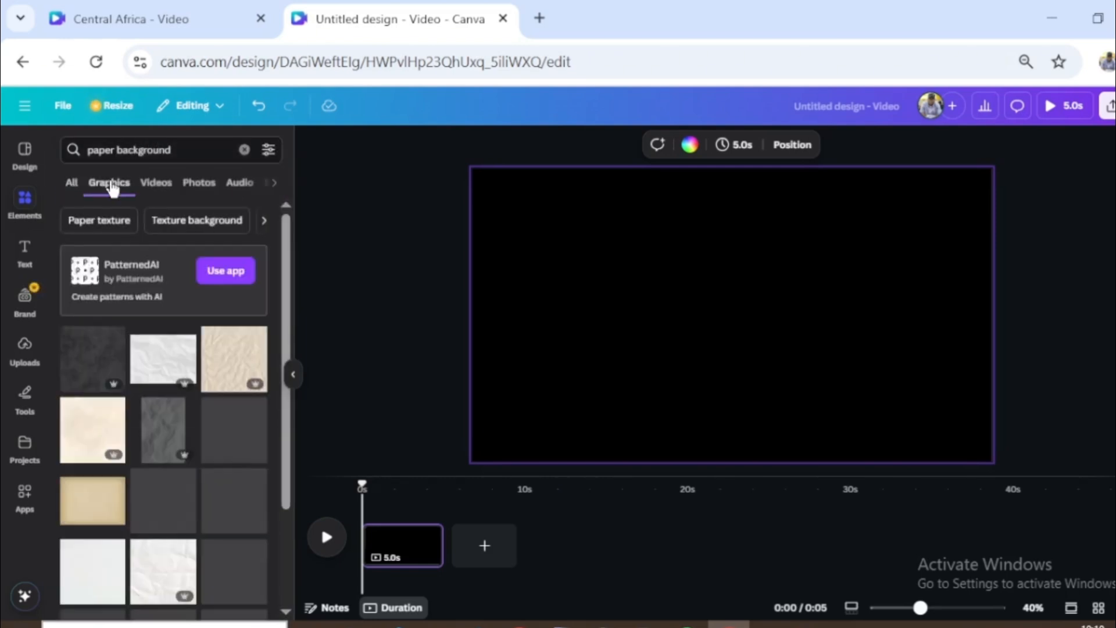
- Insert the white crumpled paper graphic and use it to replace the page background
{"action": "left_click", "coordinate": [149, 365]}
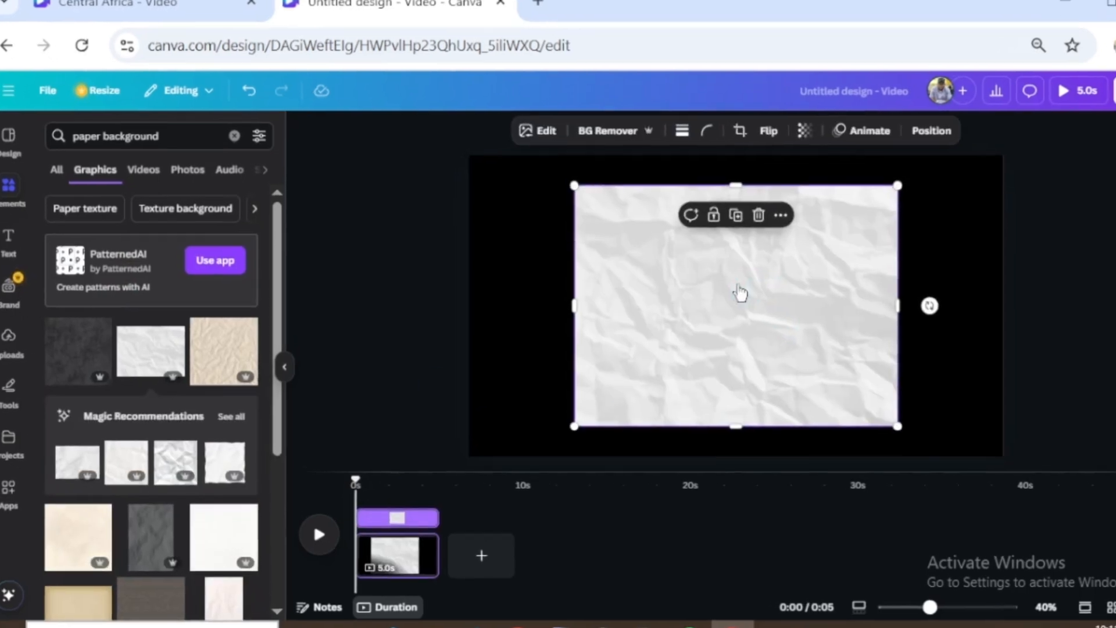
{"action": "right_click", "coordinate": [737, 300]}
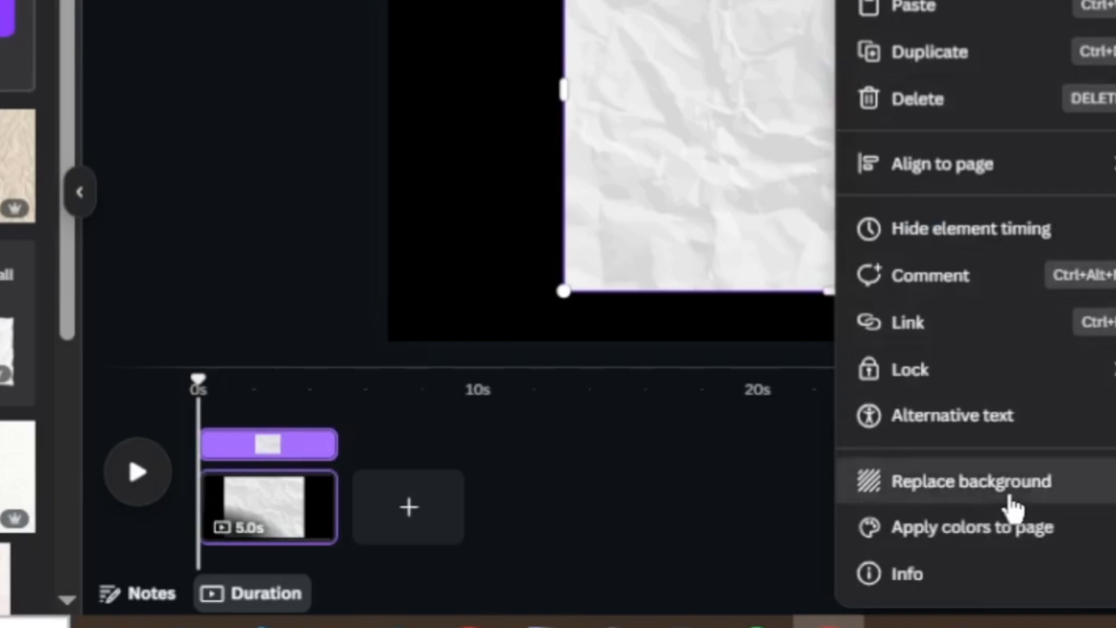
{"action": "left_click", "coordinate": [1010, 501]}
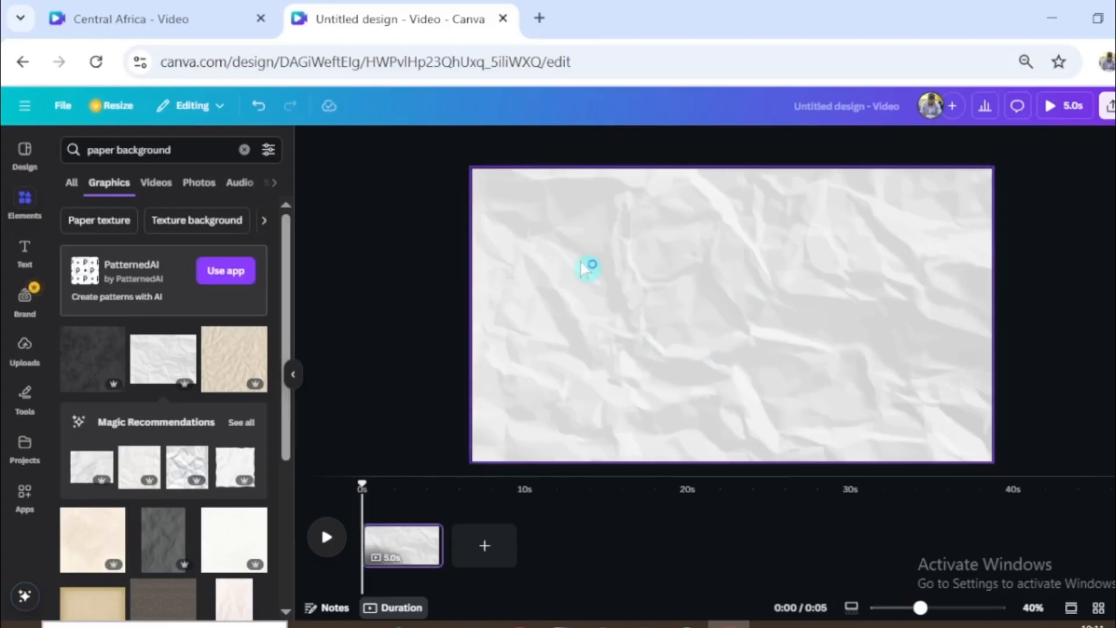
- Adjust the paper background to temperature 11, tint 32, brightness -33, contrast -100, highlights 78, shadows -100 and whites -19
{"action": "left_click", "coordinate": [587, 267]}
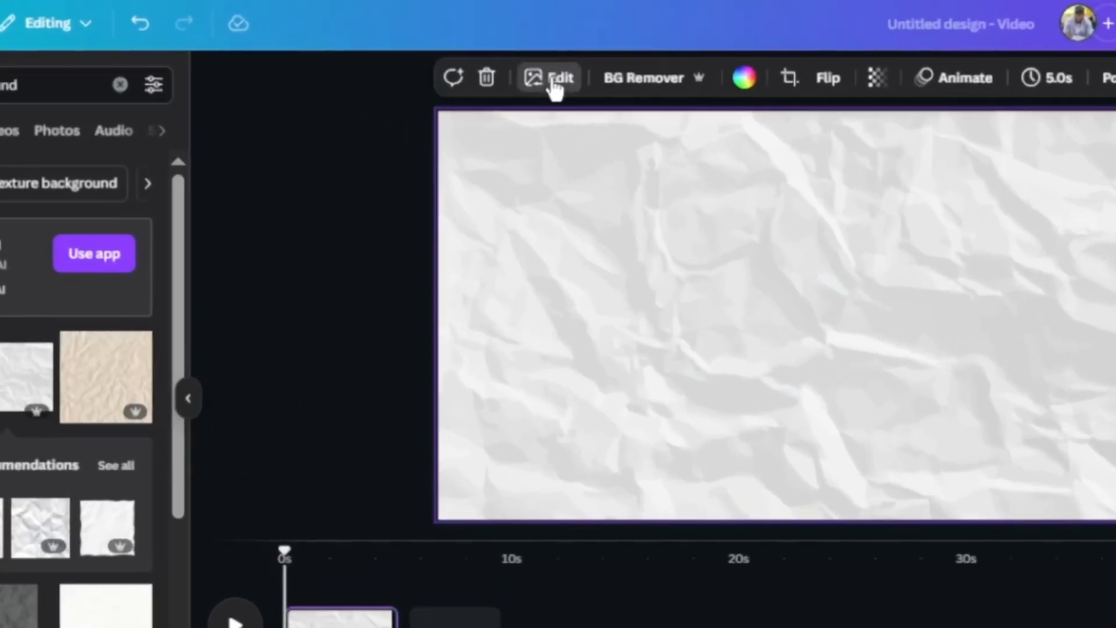
{"action": "left_click", "coordinate": [555, 84]}
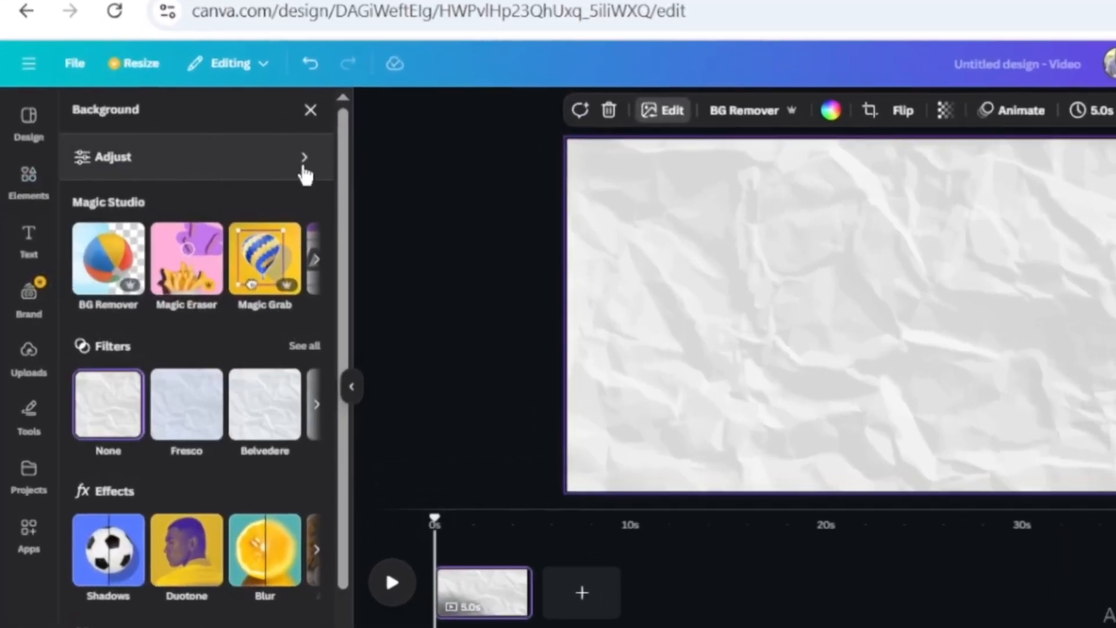
{"action": "left_click", "coordinate": [304, 165]}
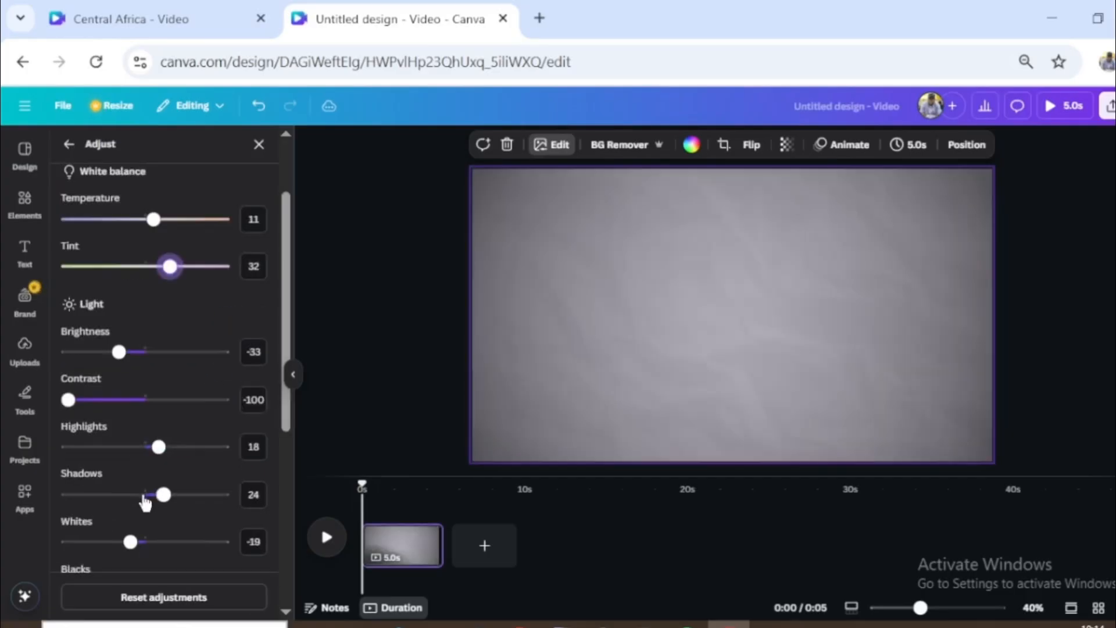
{"action": "left_click_drag", "start_coordinate": [197, 450], "coordinate": [262, 452]}
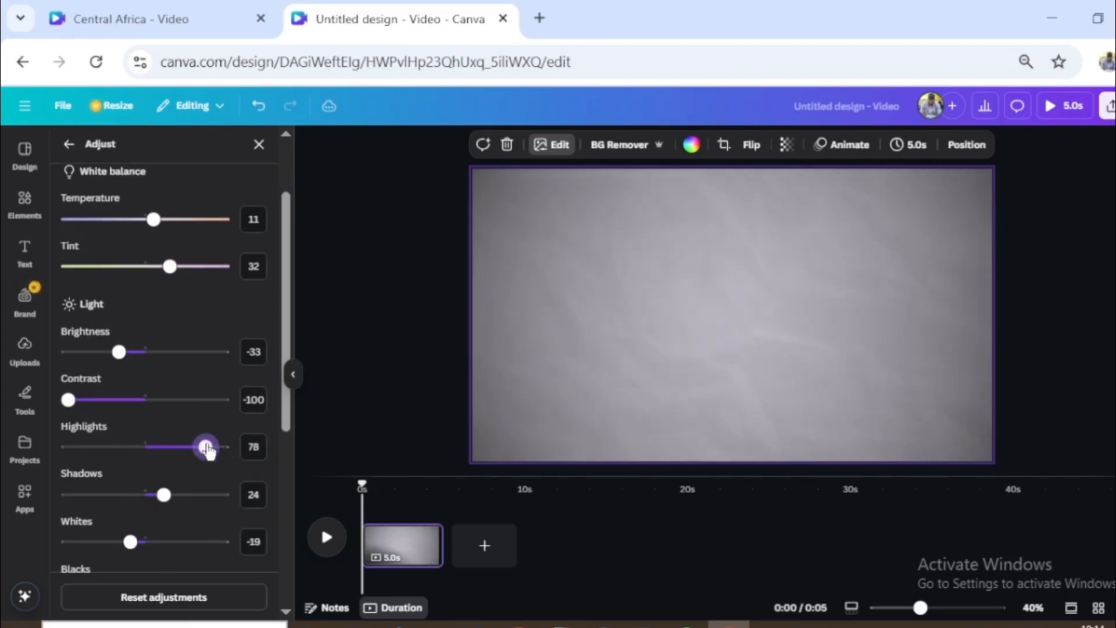
{"action": "scroll", "coordinate": [171, 464], "scroll_direction": "down", "scroll_amount": 2}
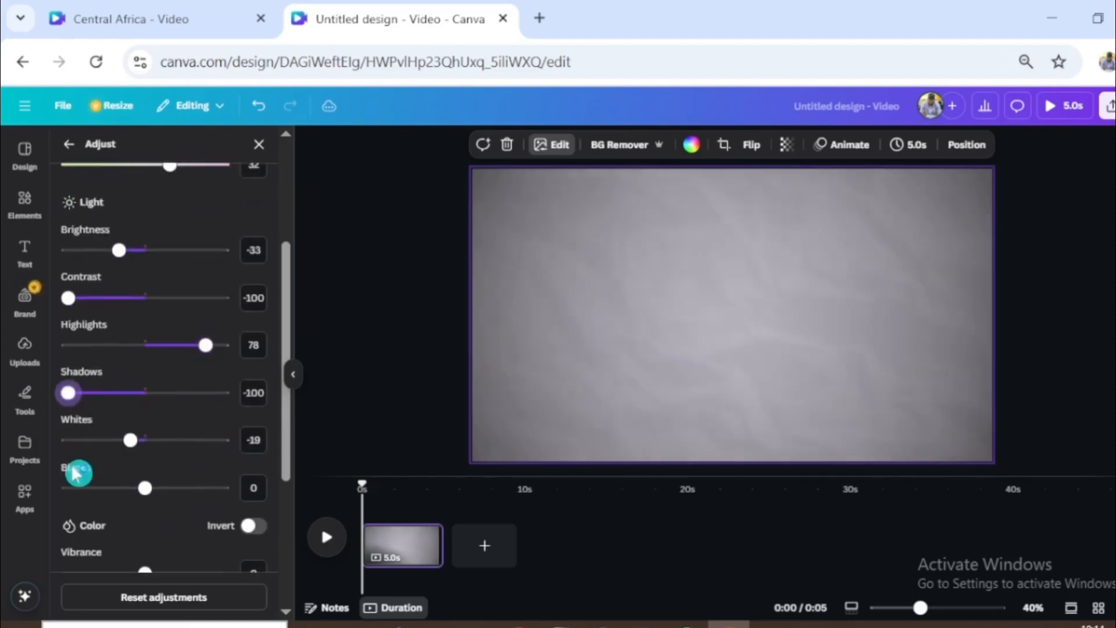
{"action": "left_click", "coordinate": [645, 329]}
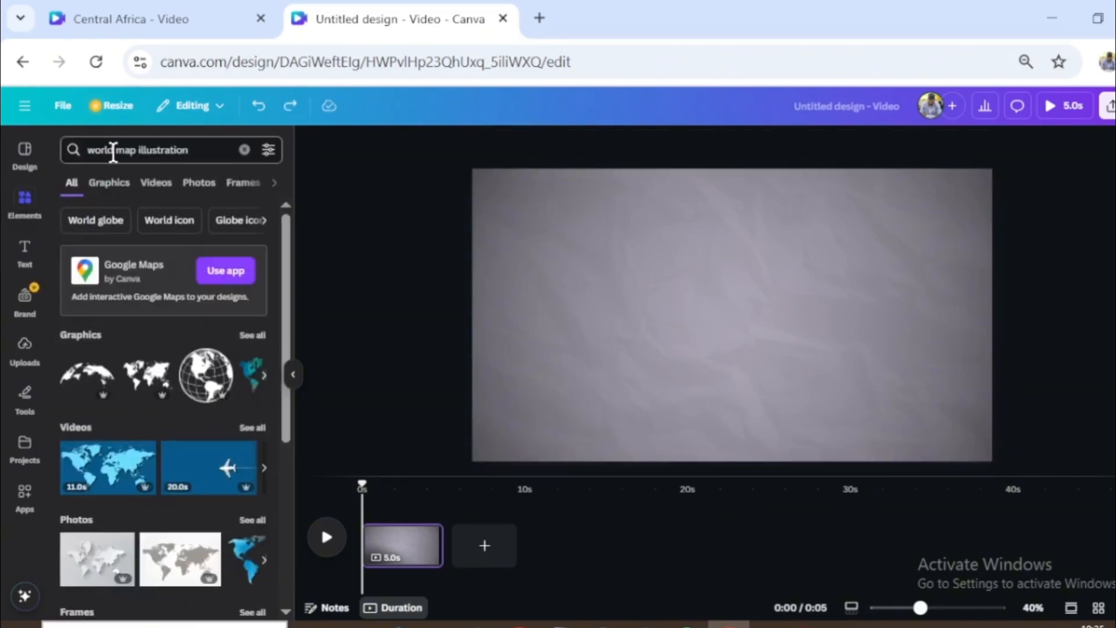
- Search the elements library for "world map illustration" and limit the results to photos
{"action": "left_click_drag", "start_coordinate": [187, 150], "coordinate": [87, 150]}
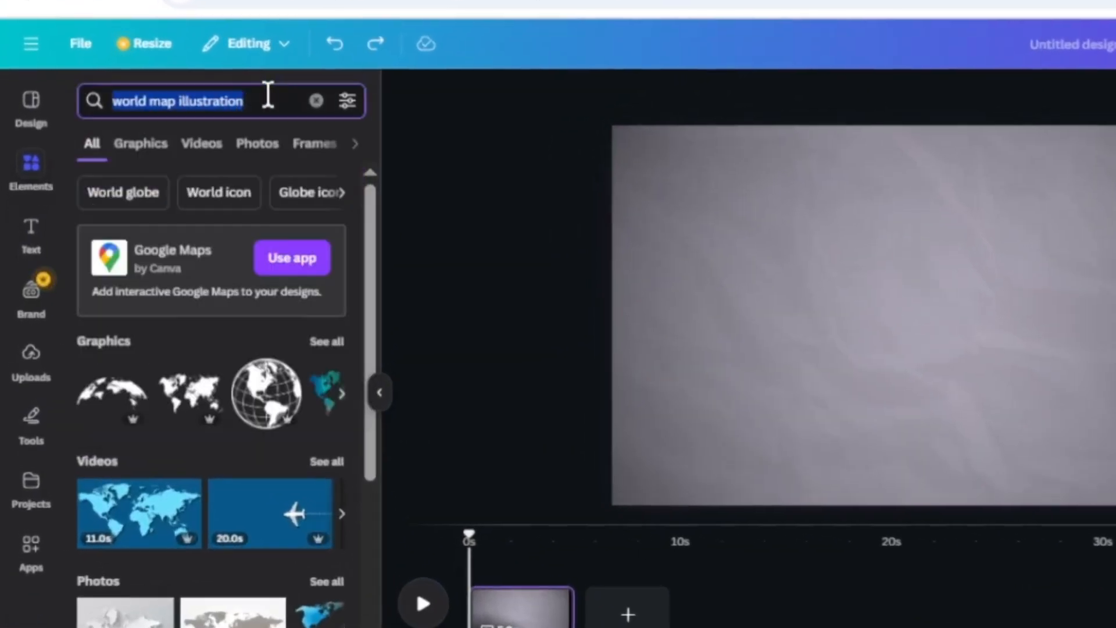
{"action": "left_click", "coordinate": [256, 146]}
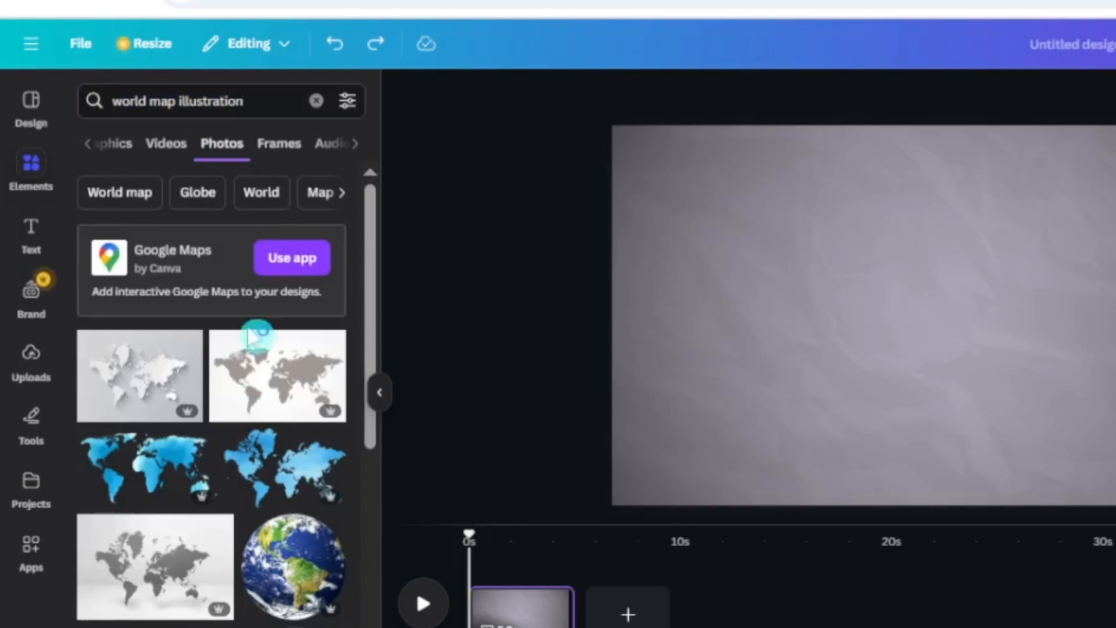
{"action": "scroll", "coordinate": [149, 578], "scroll_direction": "down", "scroll_amount": 5}
- Insert the dark golden vintage world map photo and enlarge it to cover the whole page
{"action": "left_click", "coordinate": [150, 411]}
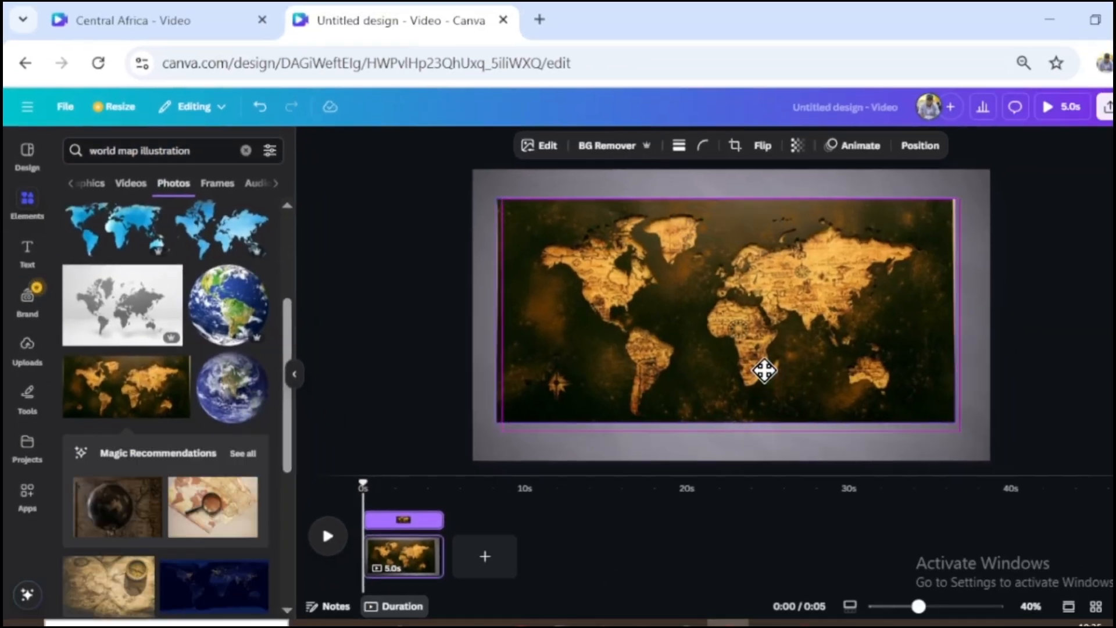
{"action": "left_click_drag", "start_coordinate": [764, 371], "coordinate": [715, 328]}
{"action": "left_click_drag", "start_coordinate": [907, 382], "coordinate": [1058, 511]}
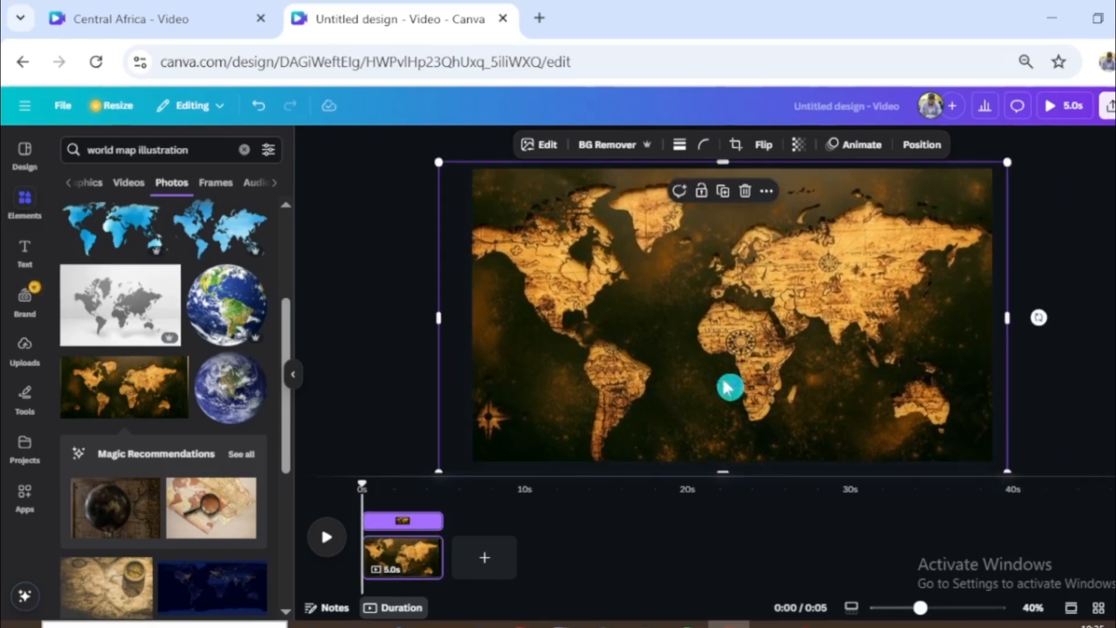
- Adjust the world map photo to a darker, muted look with blacks at -26 and saturation at -21
{"action": "left_click", "coordinate": [539, 144]}
{"action": "left_click", "coordinate": [260, 184]}
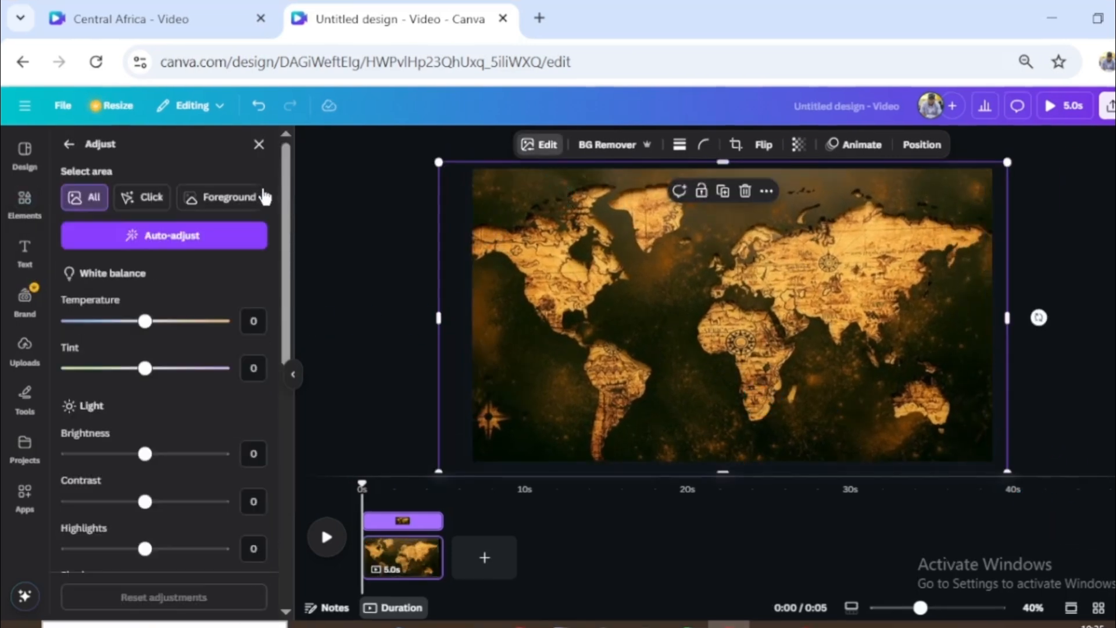
{"action": "scroll", "coordinate": [167, 343], "scroll_direction": "down", "scroll_amount": 8}
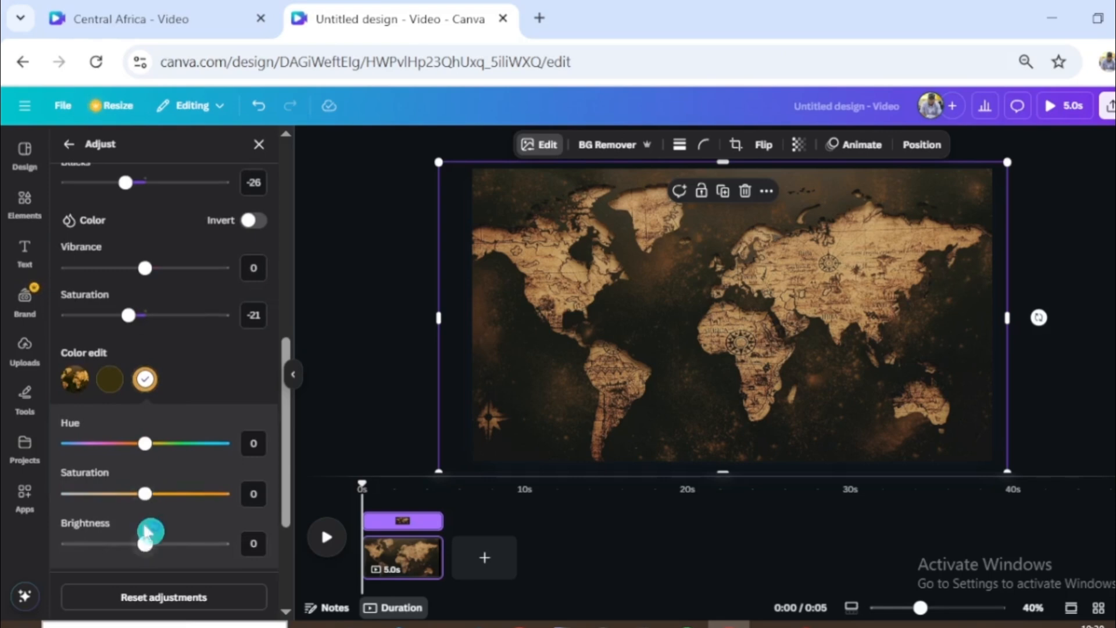
{"action": "left_click", "coordinate": [756, 349]}
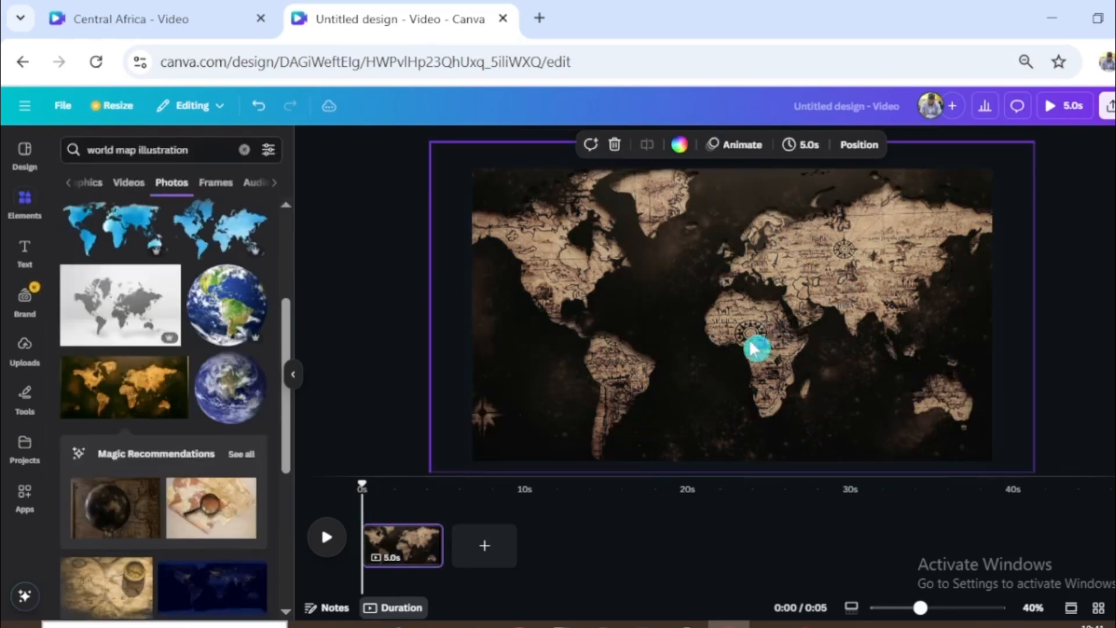
- Apply a Brush entrance animation in the Dip style to the world map photo
{"action": "left_click", "coordinate": [738, 149]}
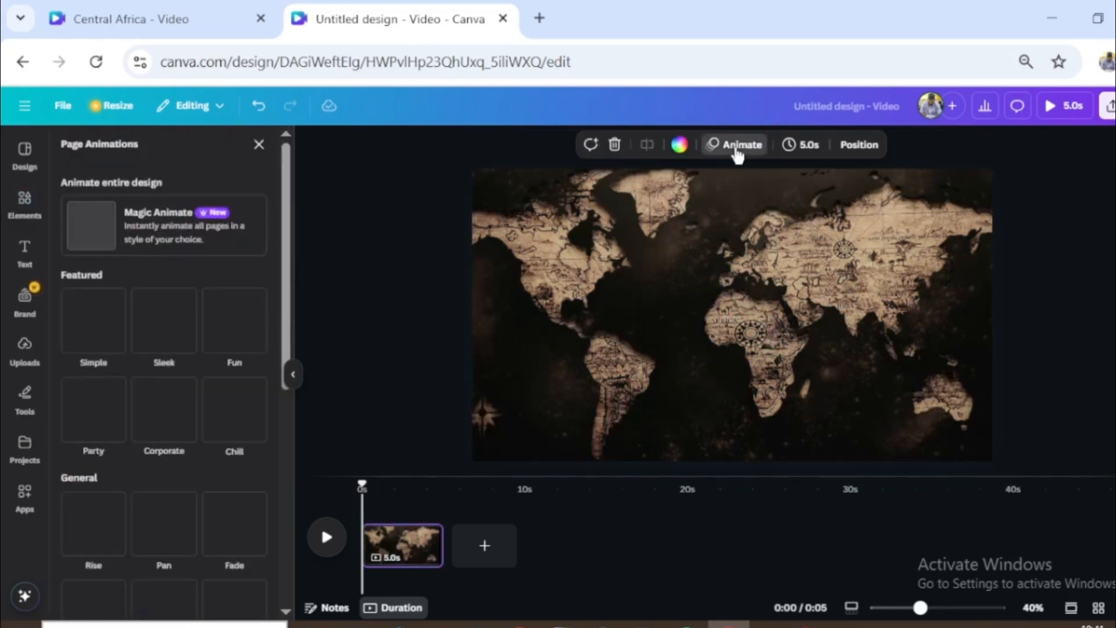
{"action": "left_click", "coordinate": [859, 208]}
{"action": "left_click", "coordinate": [94, 404]}
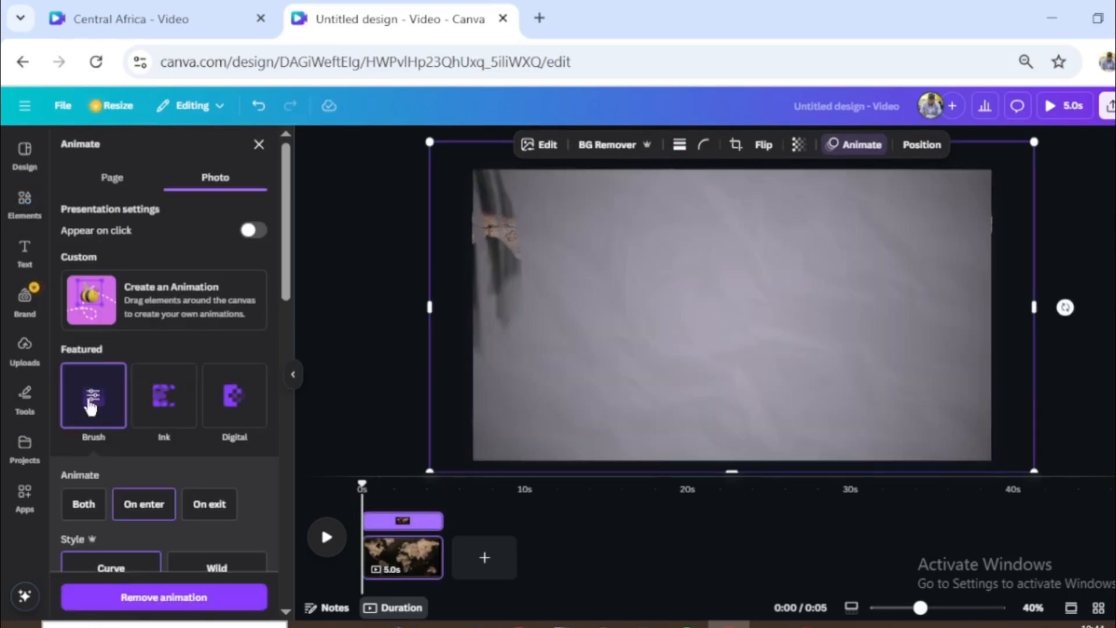
{"action": "scroll", "coordinate": [140, 383], "scroll_direction": "down", "scroll_amount": 3}
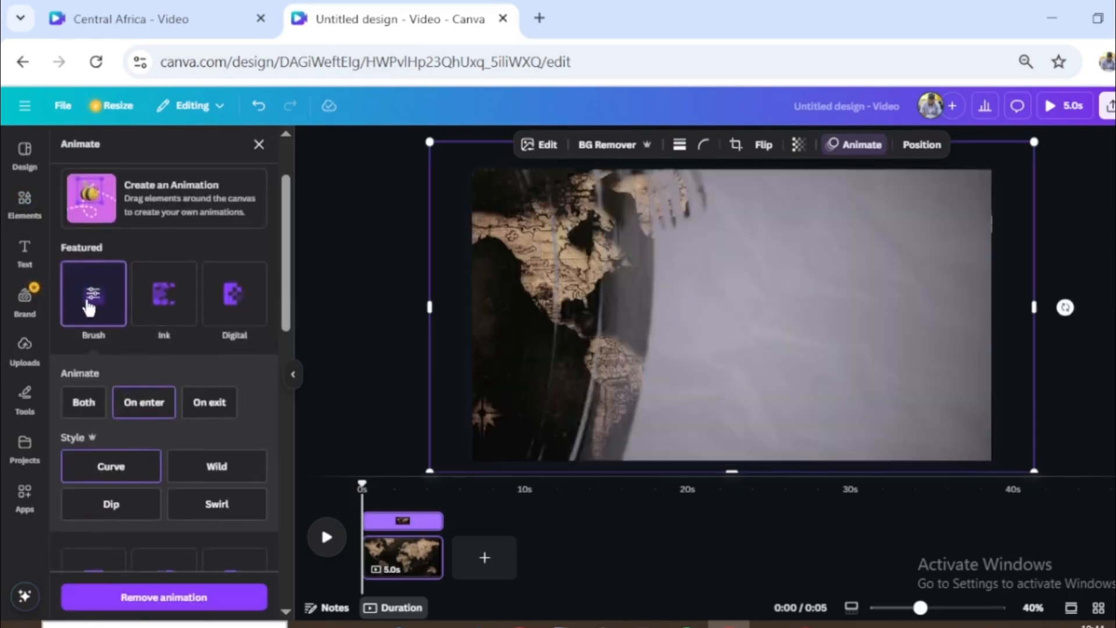
{"action": "scroll", "coordinate": [186, 430], "scroll_direction": "down", "scroll_amount": 2}
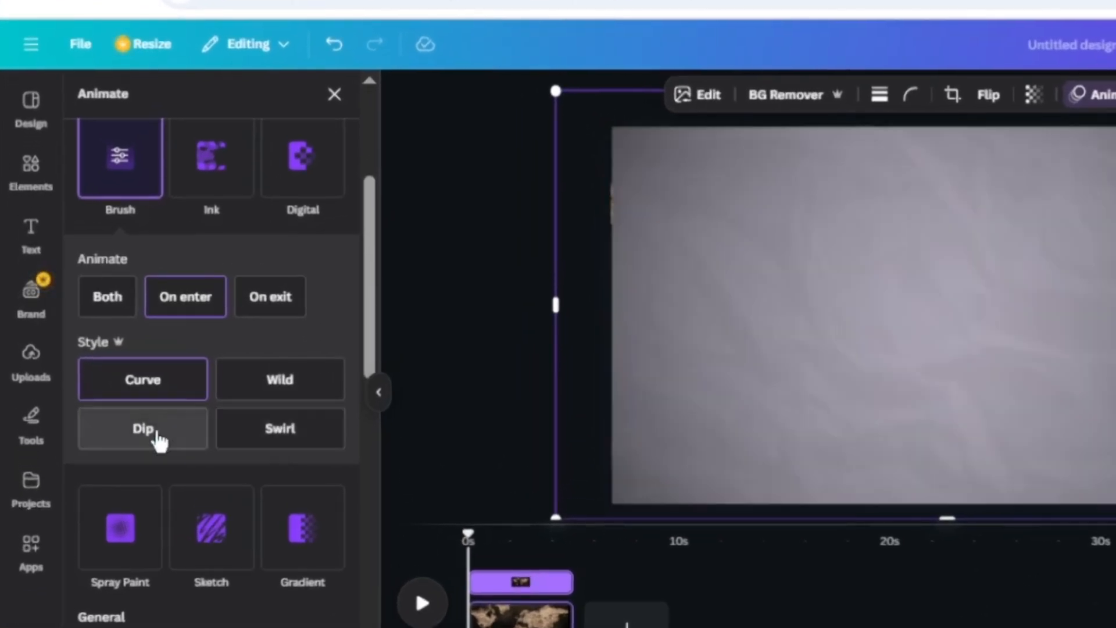
{"action": "left_click", "coordinate": [157, 442]}
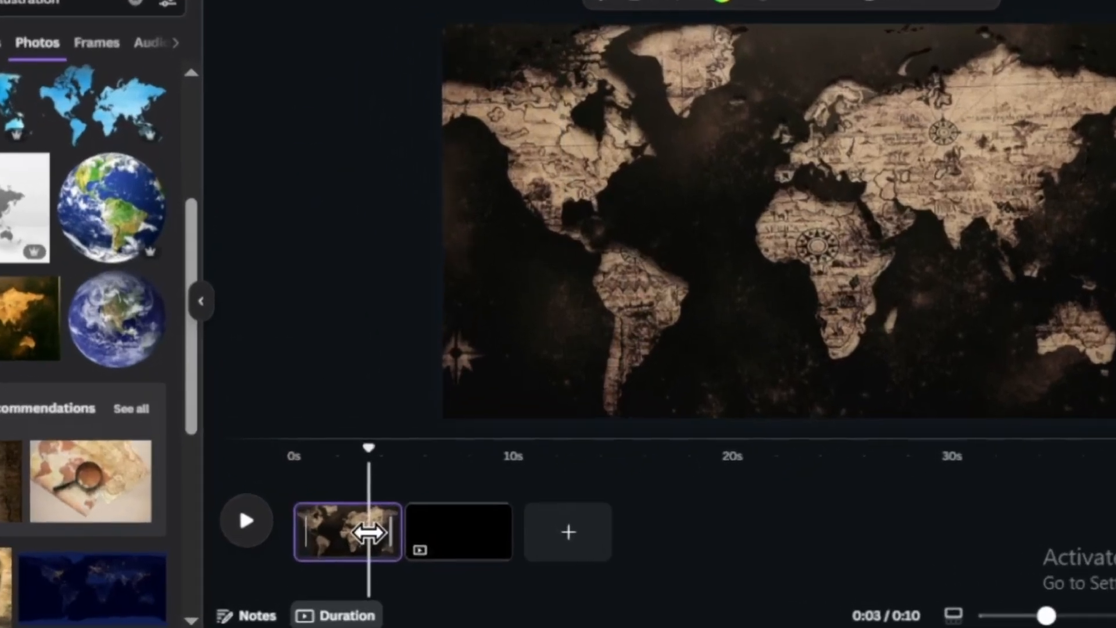
- Duplicate the world map page and remove the Brush animation from the map photo on the copy
{"action": "key", "text": "ctrl+d"}
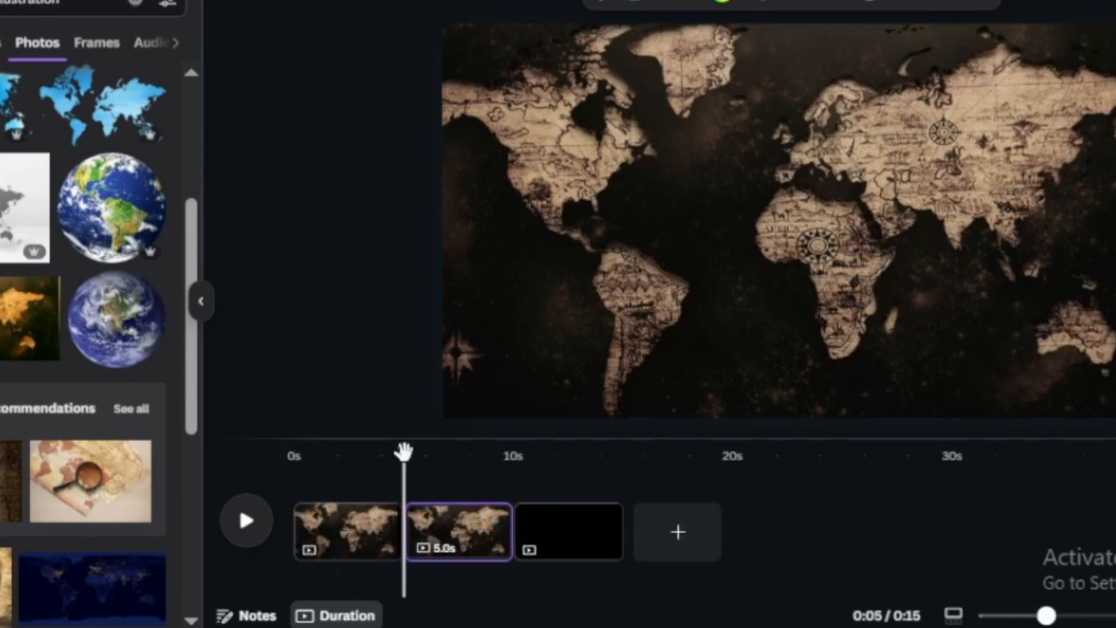
{"action": "left_click_drag", "start_coordinate": [404, 450], "coordinate": [459, 516]}
{"action": "left_click", "coordinate": [610, 353]}
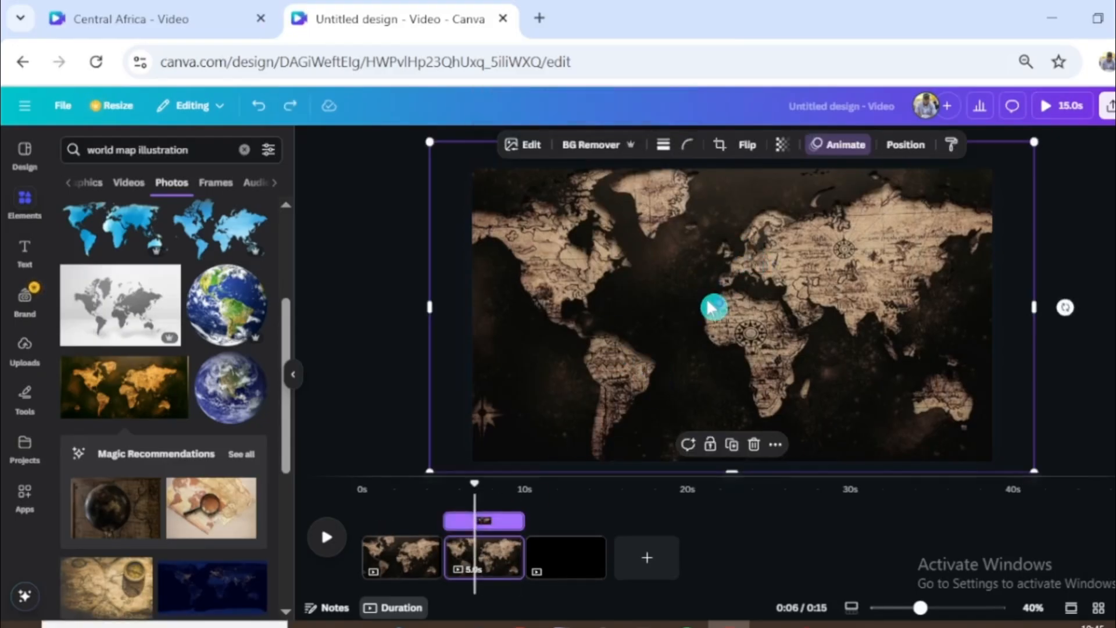
{"action": "left_click", "coordinate": [839, 145]}
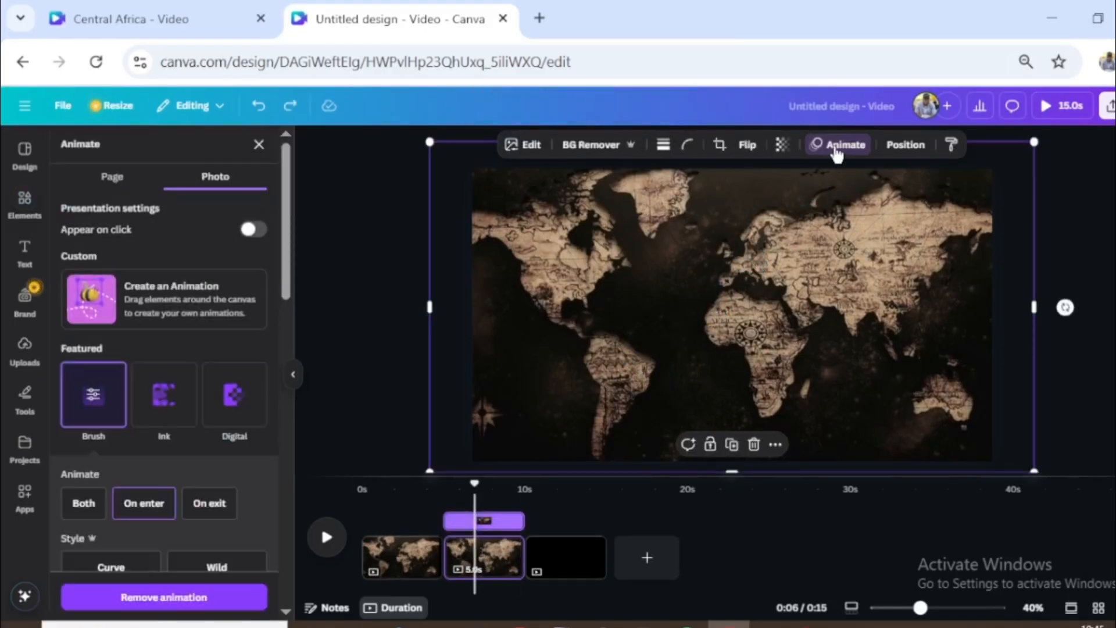
{"action": "left_click", "coordinate": [163, 597]}
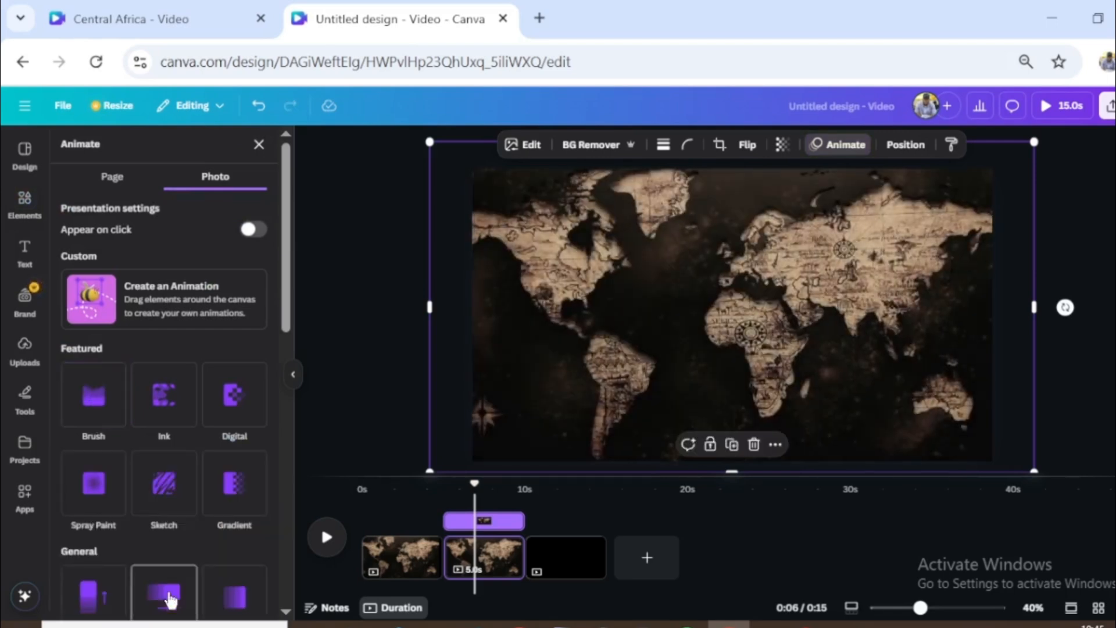
- Enlarge the map photo on the second page to focus on Africa and place a circle over its compass rose
{"action": "scroll", "coordinate": [909, 354], "scroll_direction": "up", "scroll_amount": 3}
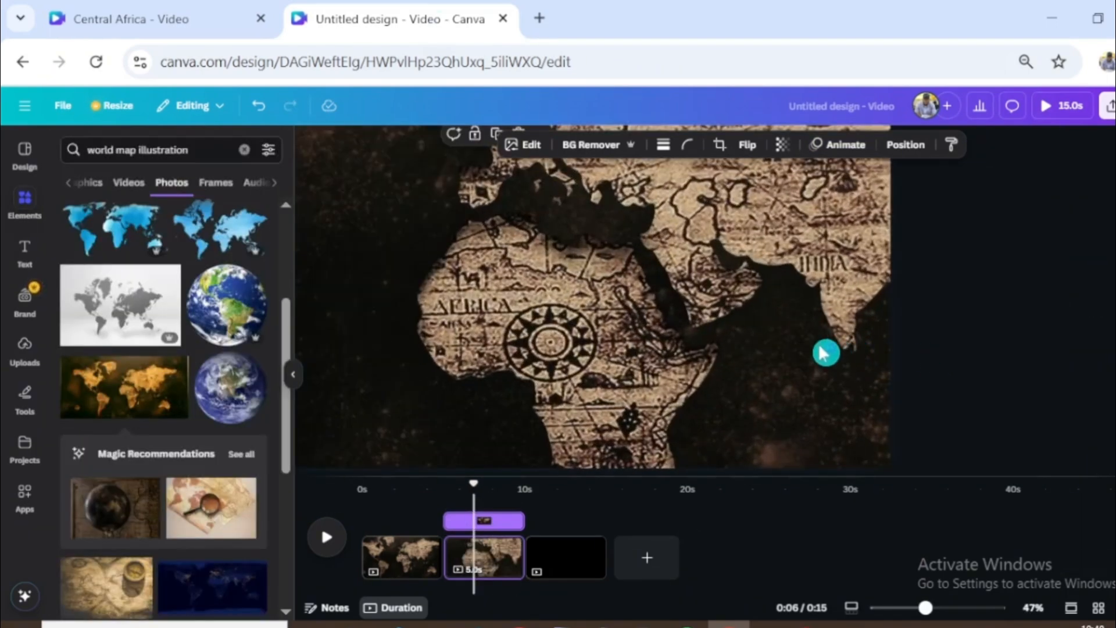
{"action": "scroll", "coordinate": [822, 354], "scroll_direction": "down", "scroll_amount": 1}
{"action": "key", "text": "c"}
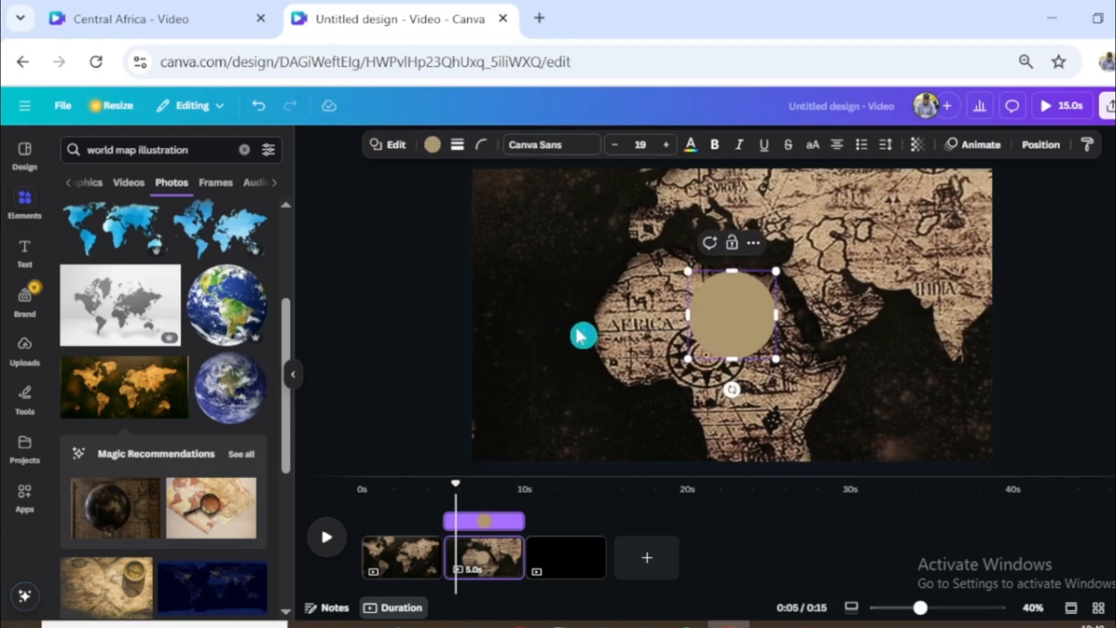
{"action": "left_click_drag", "start_coordinate": [736, 331], "coordinate": [705, 365]}
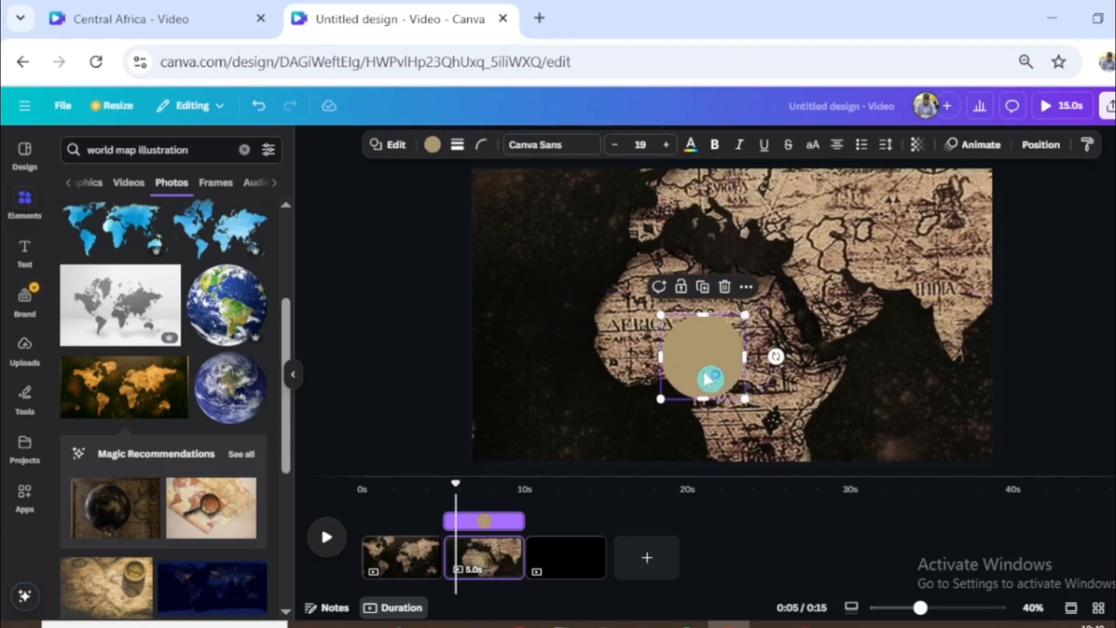
- Fill the circle with bright red and set its transparency to 52
{"action": "left_click", "coordinate": [432, 144]}
{"action": "left_click", "coordinate": [76, 246]}
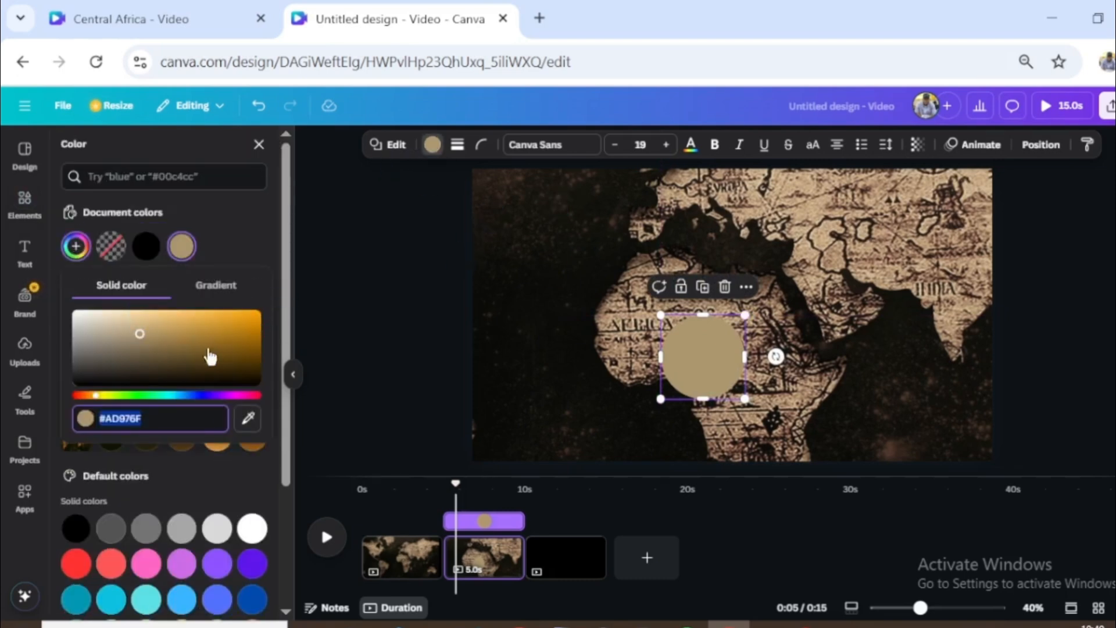
{"action": "left_click", "coordinate": [89, 396]}
{"action": "left_click", "coordinate": [259, 312]}
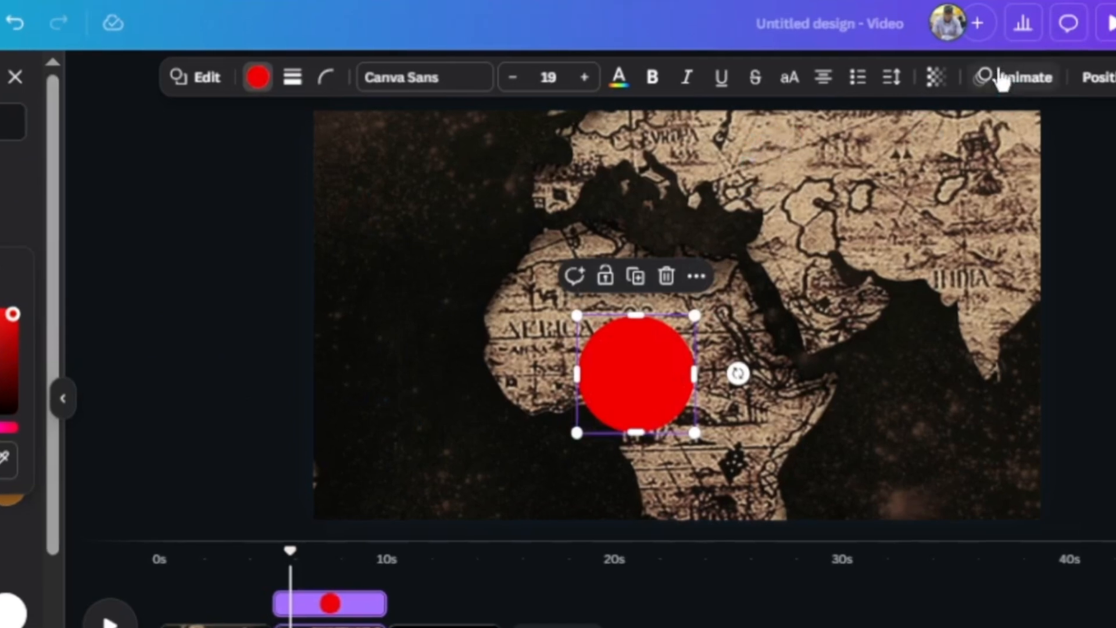
{"action": "left_click", "coordinate": [939, 82]}
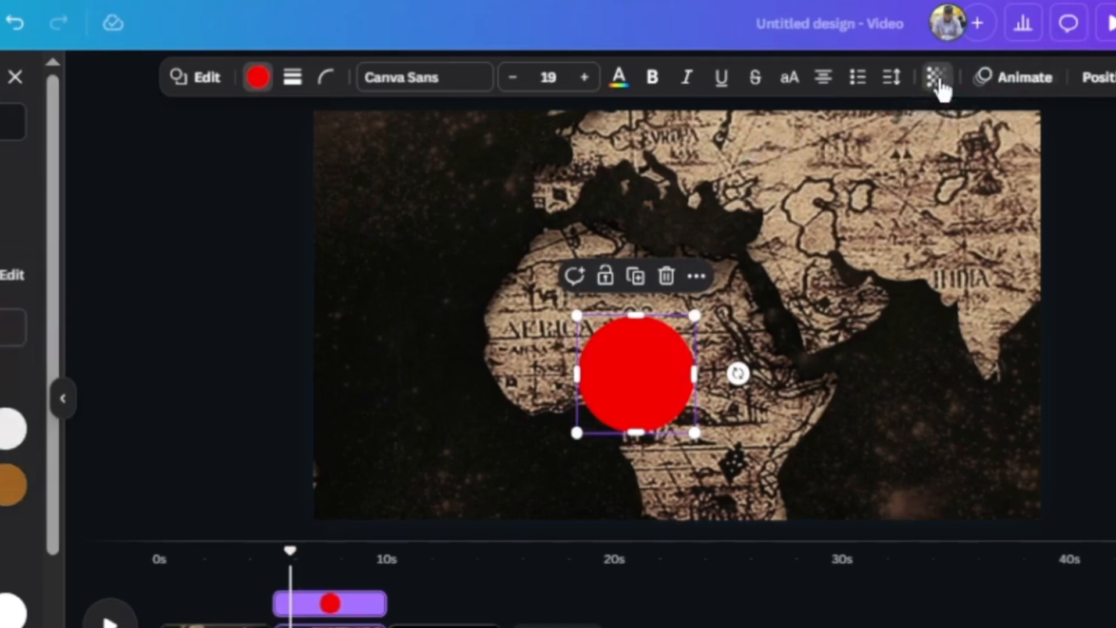
{"action": "left_click_drag", "start_coordinate": [991, 168], "coordinate": [949, 172]}
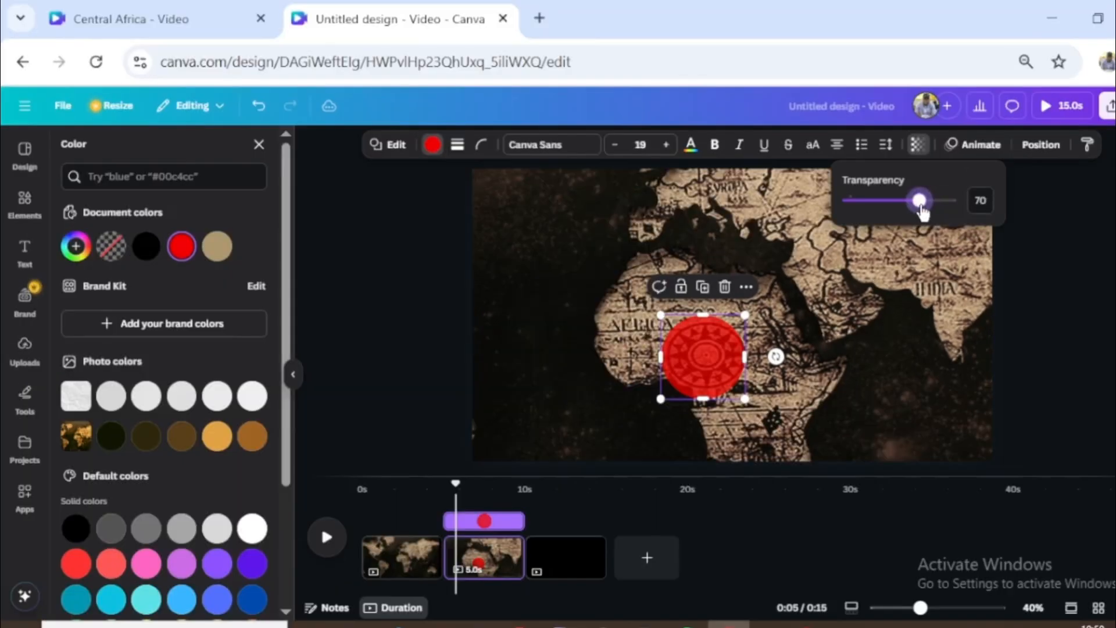
{"action": "left_click_drag", "start_coordinate": [922, 212], "coordinate": [900, 203]}
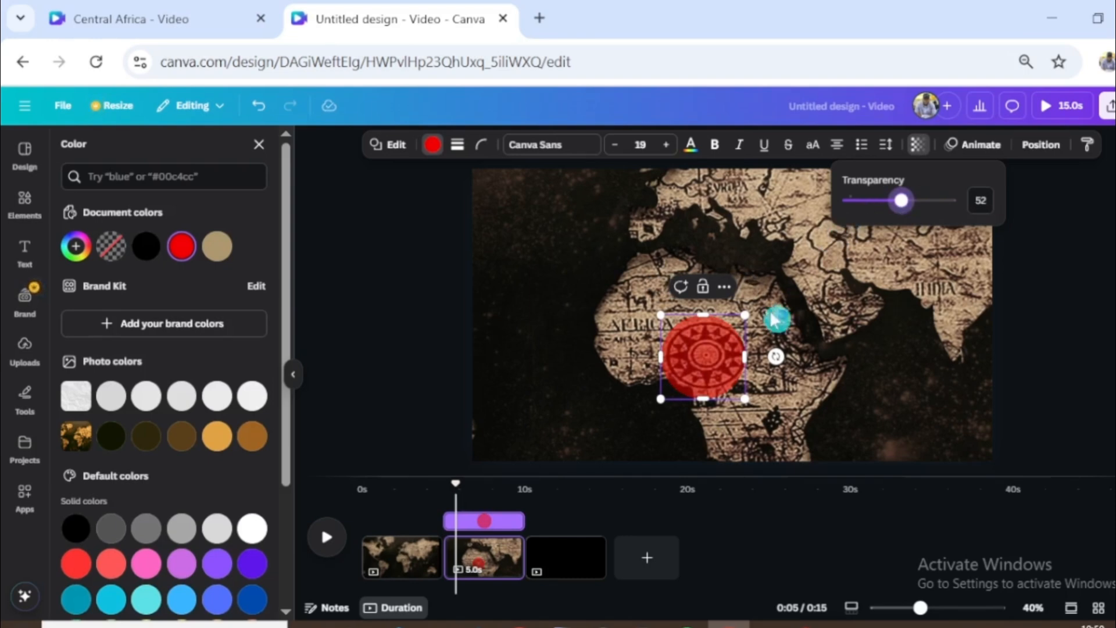
- Apply the Pulse add-on effect to the red circle on Africa
{"action": "left_click", "coordinate": [980, 153]}
{"action": "scroll", "coordinate": [206, 523], "scroll_direction": "down", "scroll_amount": 6}
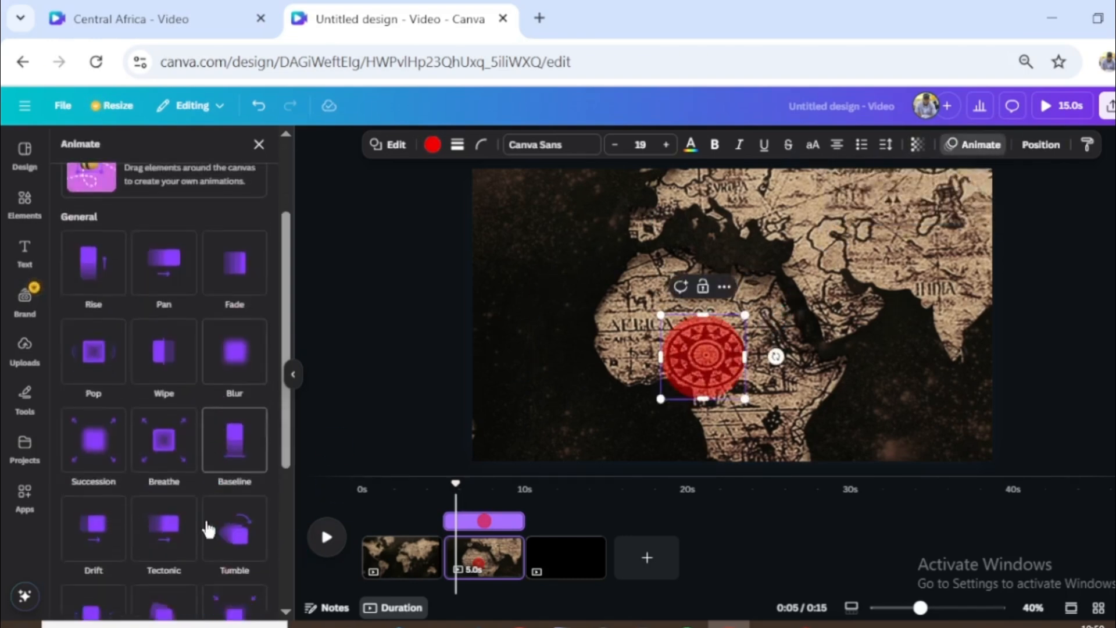
{"action": "left_click", "coordinate": [234, 465]}
{"action": "scroll", "coordinate": [165, 532], "scroll_direction": "down", "scroll_amount": 2}
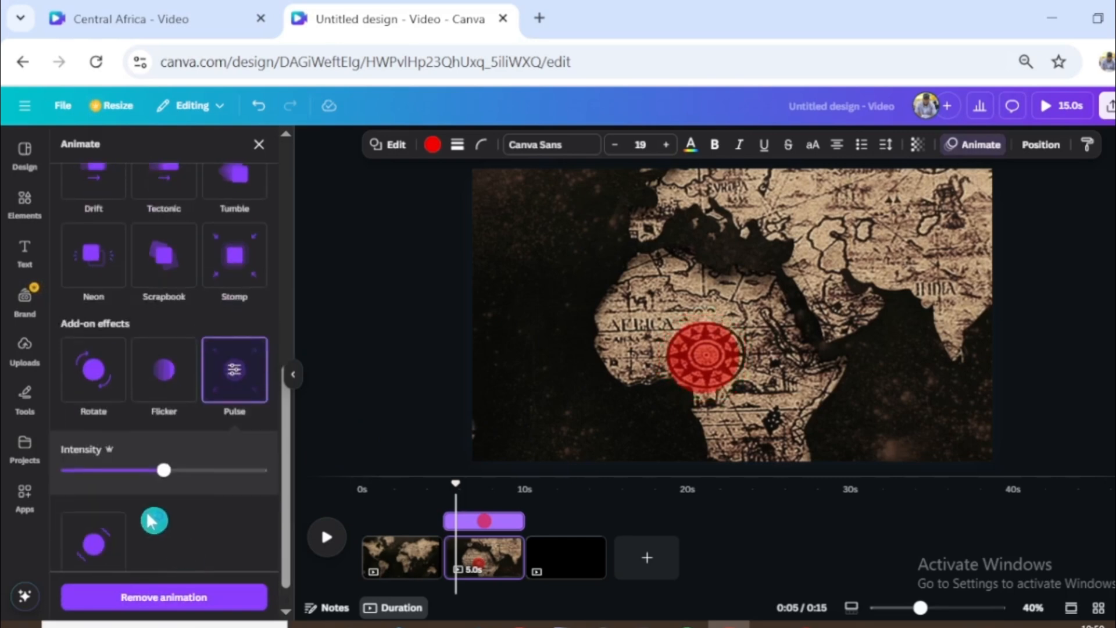
- Add a Match & Move transition between the first and second map pages with a duration of 2.3 seconds
{"action": "left_click_drag", "start_coordinate": [455, 484], "coordinate": [459, 486]}
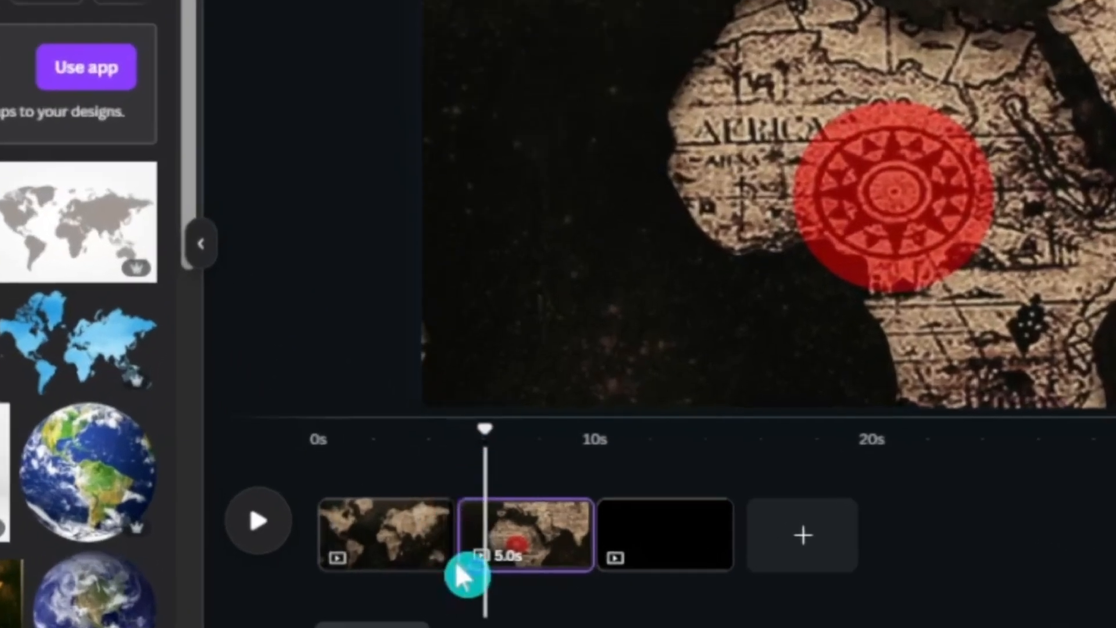
{"action": "mouse_move", "coordinate": [459, 572]}
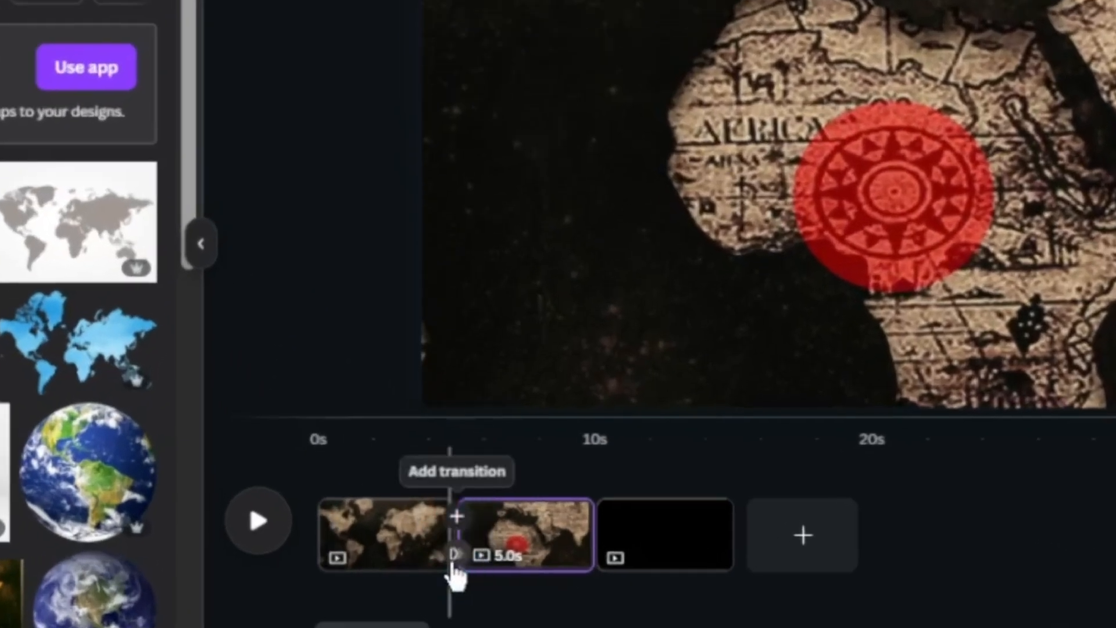
{"action": "left_click", "coordinate": [454, 555]}
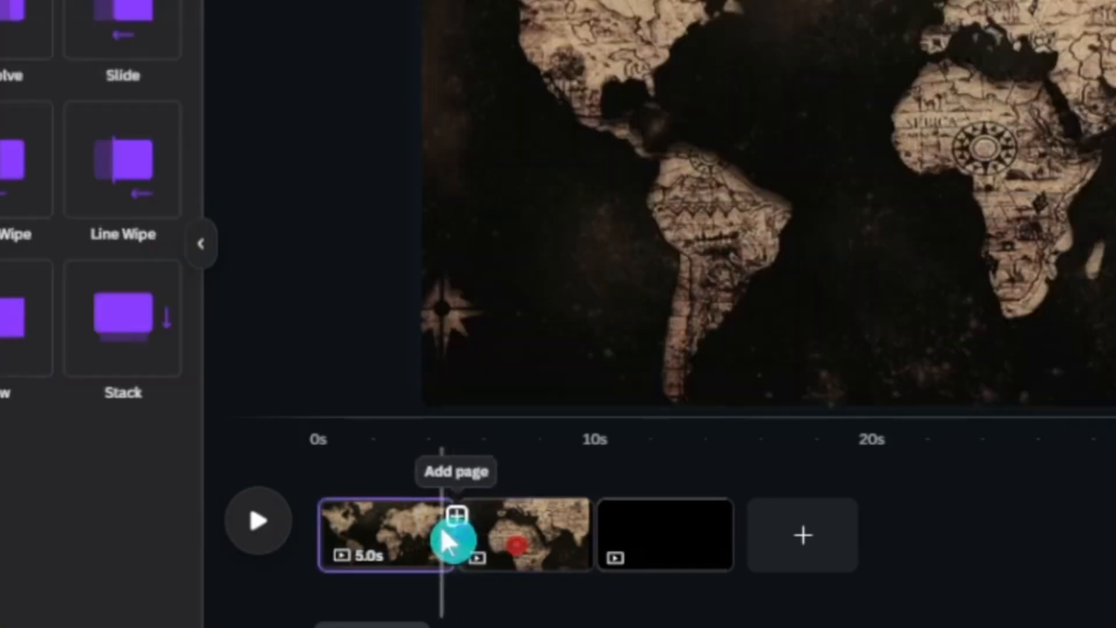
{"action": "left_click", "coordinate": [448, 541]}
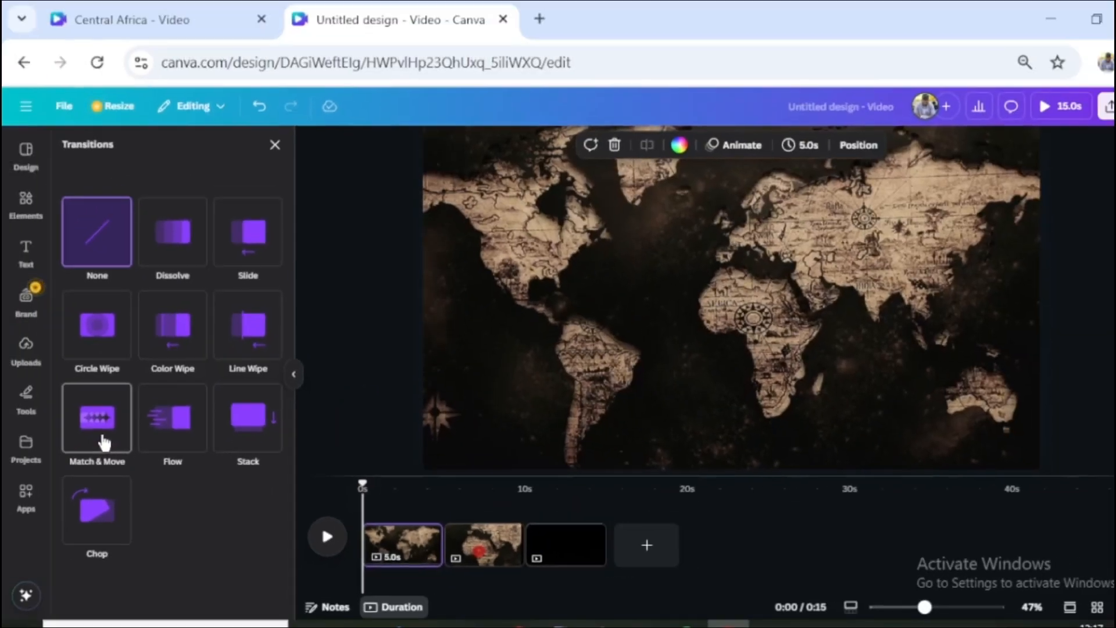
{"action": "left_click", "coordinate": [104, 441]}
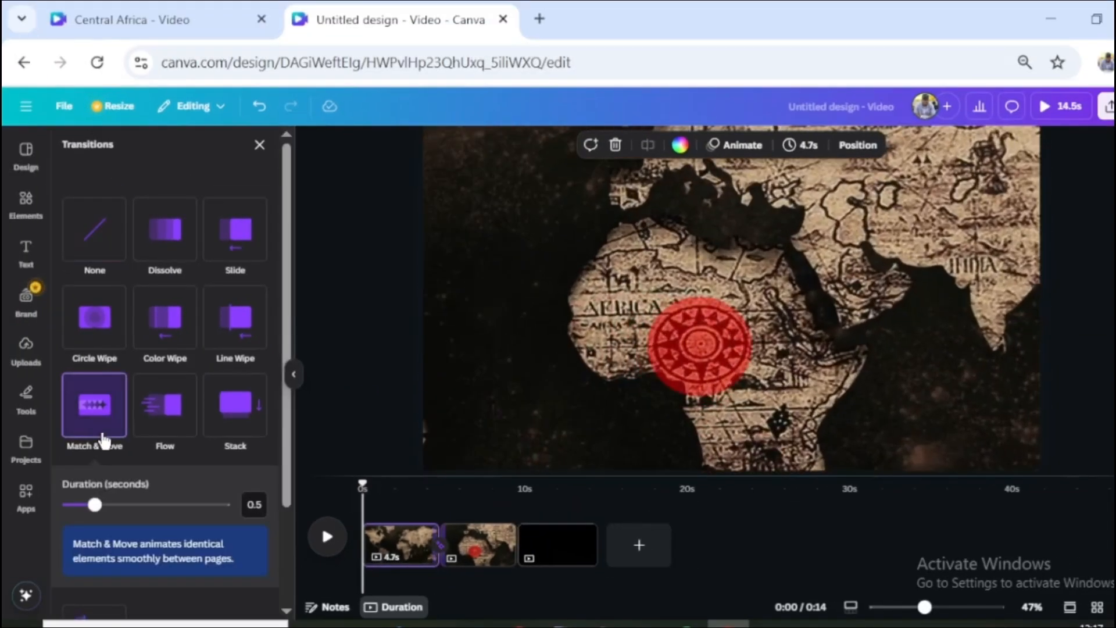
{"action": "left_click_drag", "start_coordinate": [95, 506], "coordinate": [226, 507]}
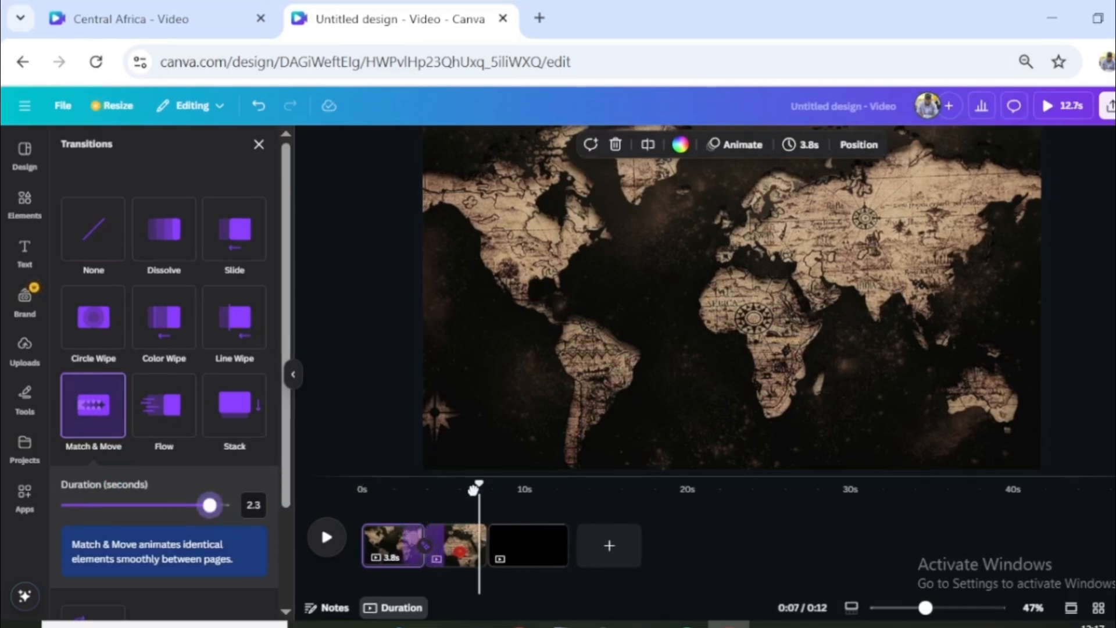
- Play the video from the start to check the zoom transition into Africa
{"action": "left_click_drag", "start_coordinate": [473, 489], "coordinate": [362, 490]}
{"action": "left_click", "coordinate": [327, 537]}
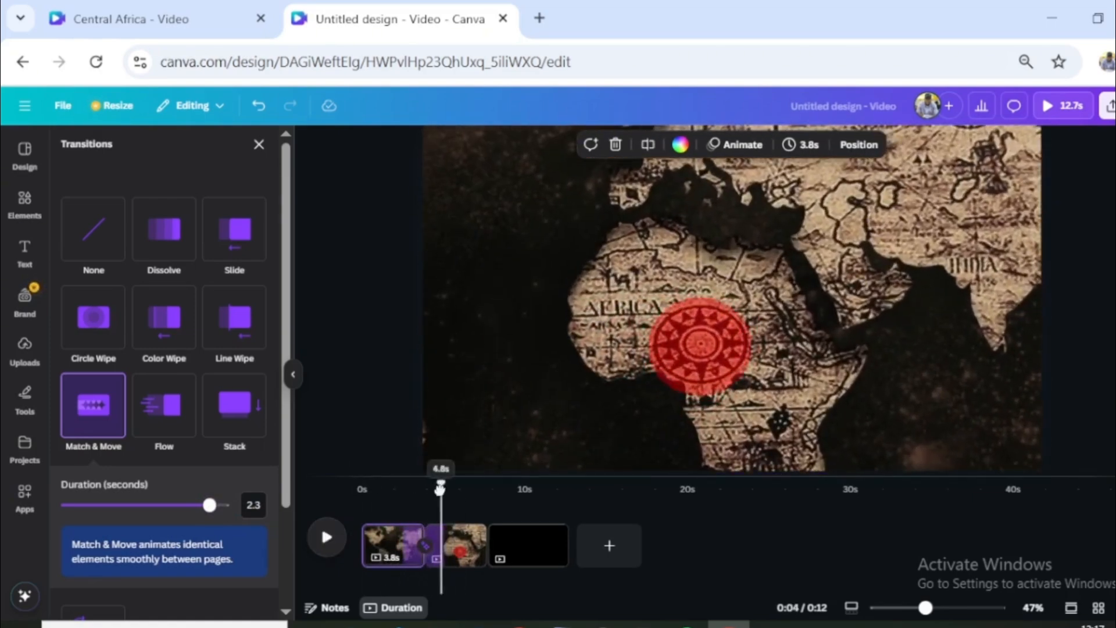
{"action": "mouse_move", "coordinate": [440, 490]}
{"action": "left_mouse_down"}
{"action": "mouse_move", "coordinate": [419, 491]}
{"action": "mouse_move", "coordinate": [434, 491]}
{"action": "left_mouse_up"}
- Trim the start of the red circle's timing on the second page so it appears after the transition
{"action": "left_click", "coordinate": [440, 538]}
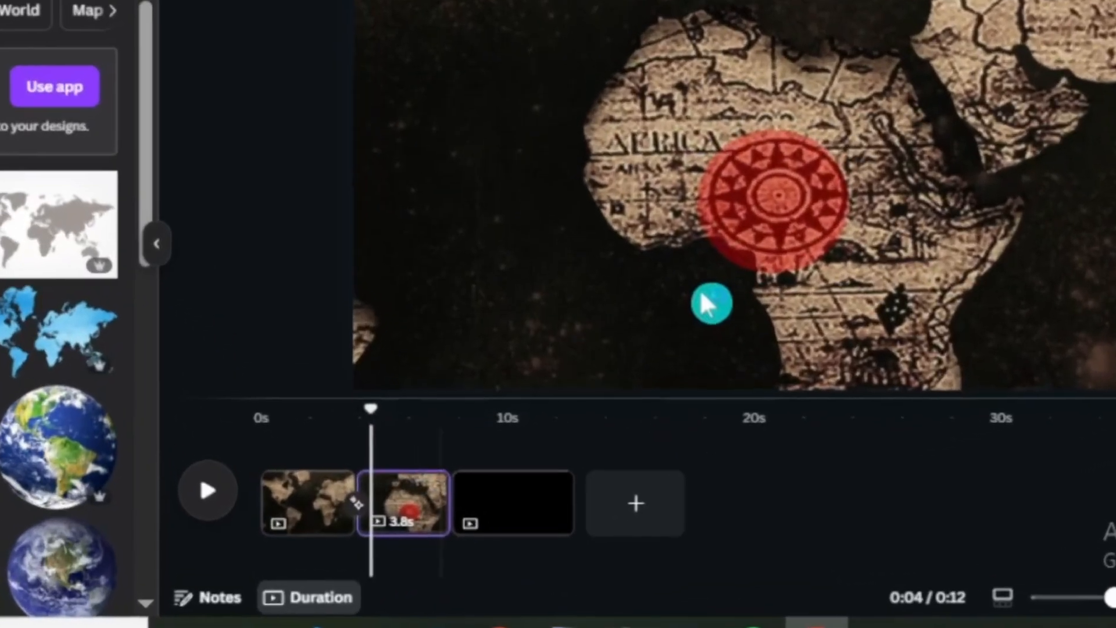
{"action": "left_click", "coordinate": [710, 266]}
{"action": "left_click_drag", "start_coordinate": [333, 465], "coordinate": [373, 478]}
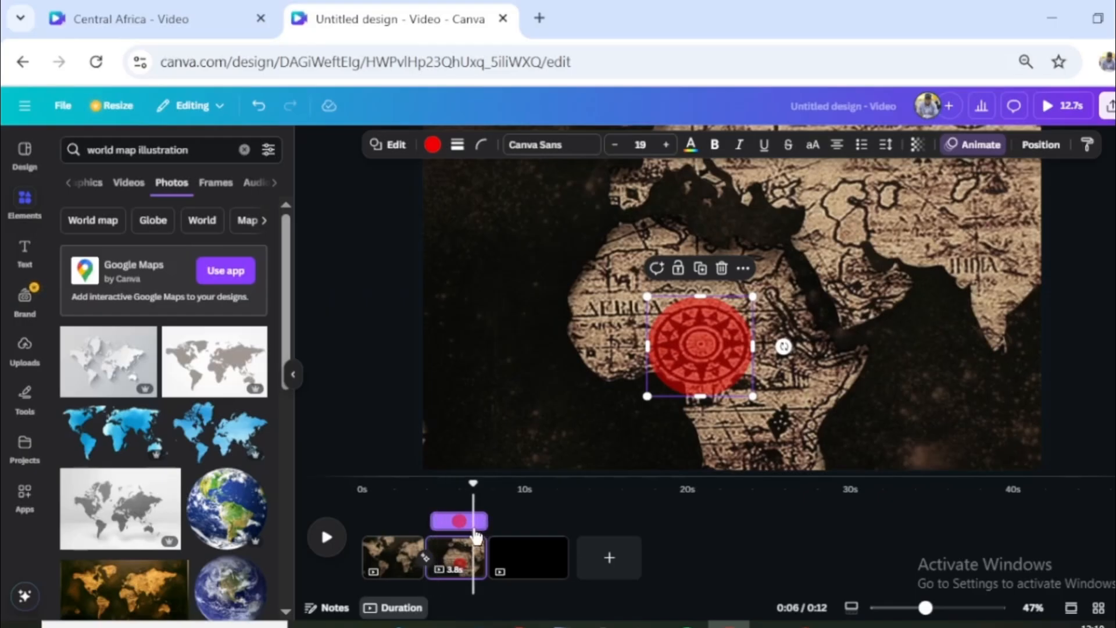
- Apply a Fade animation on enter to the red circle and play back the result
{"action": "left_click", "coordinate": [986, 165]}
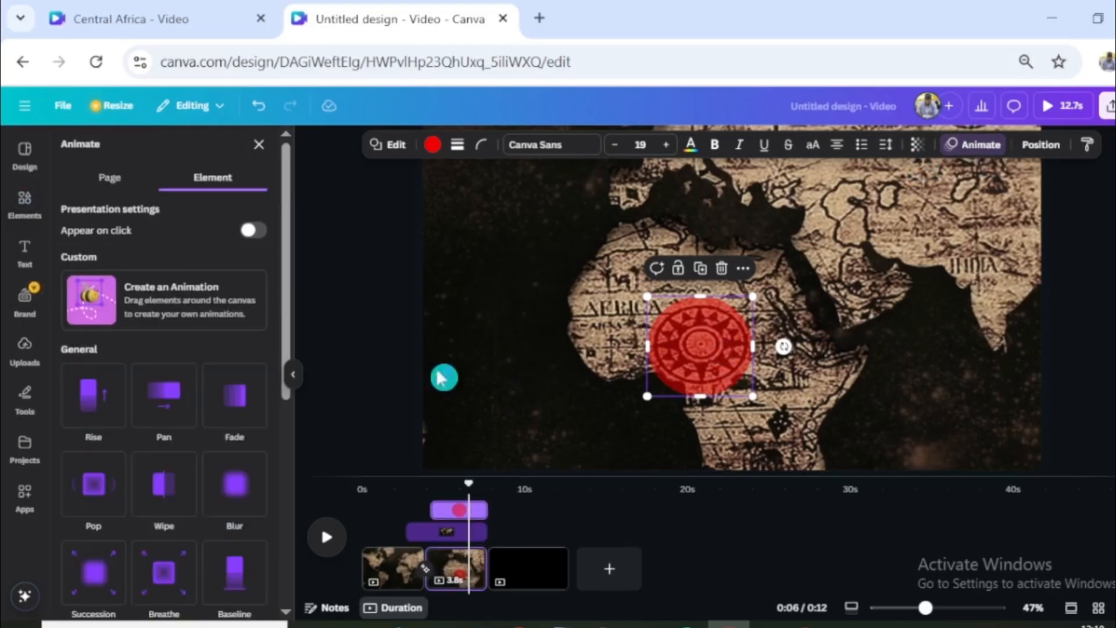
{"action": "left_click", "coordinate": [249, 424]}
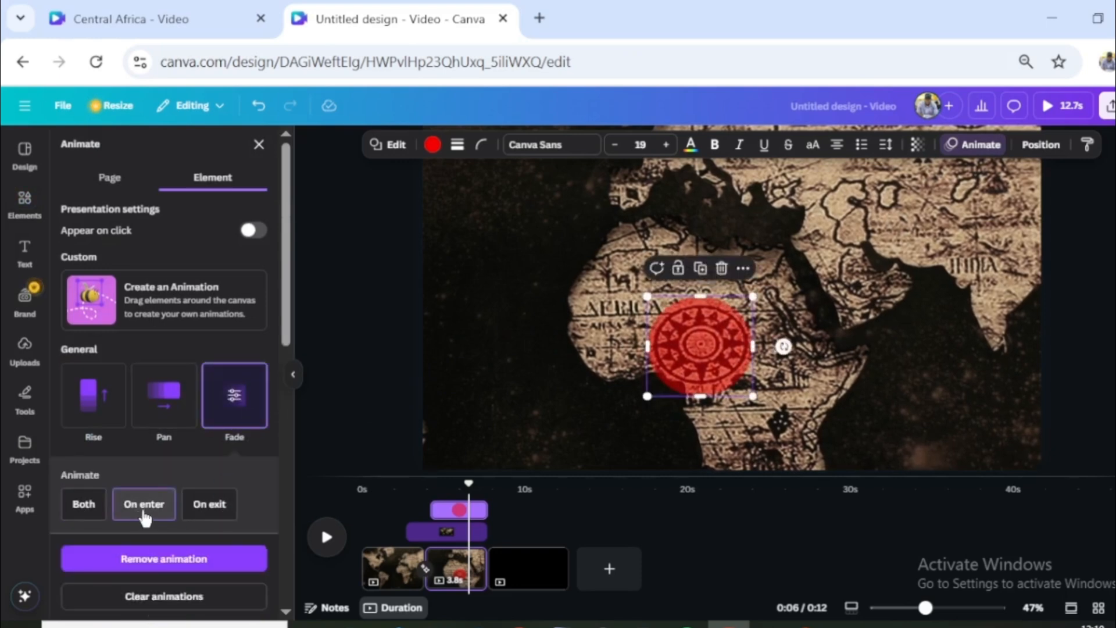
{"action": "left_click", "coordinate": [327, 537]}
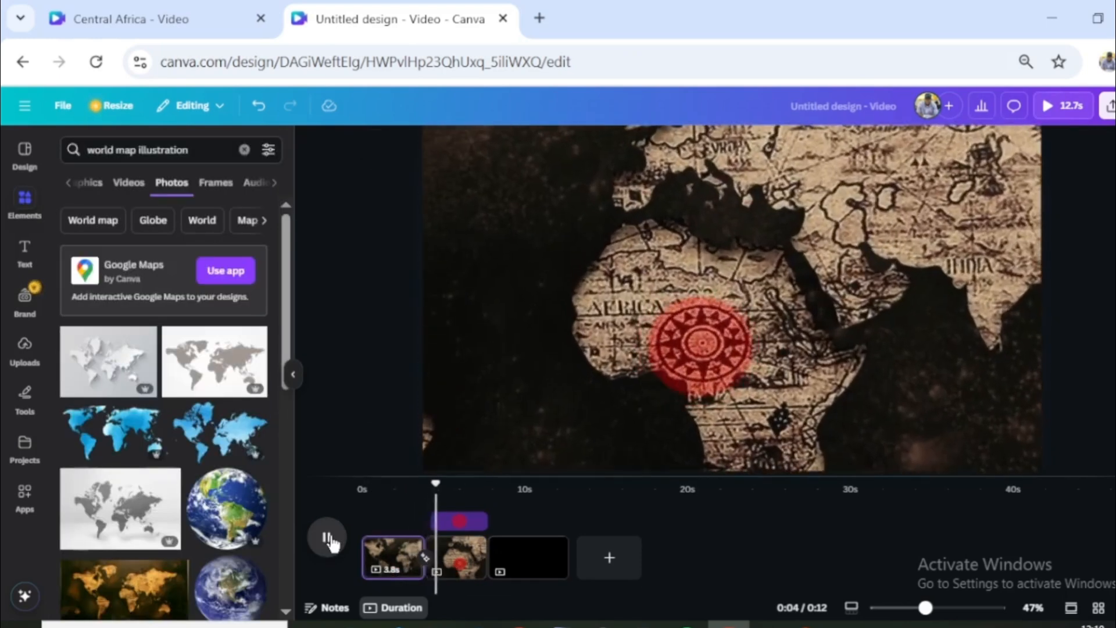
{"action": "left_click", "coordinate": [464, 599]}
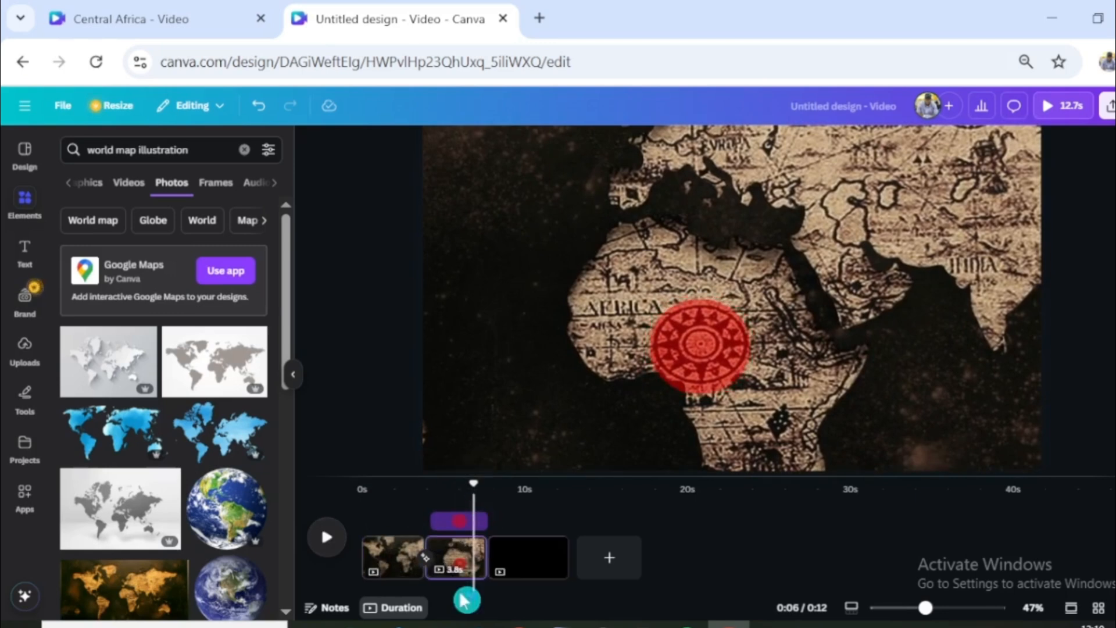
- Duplicate the Africa page and scale down the copy's map photo so most of the world map fills the page
{"action": "left_click", "coordinate": [466, 559]}
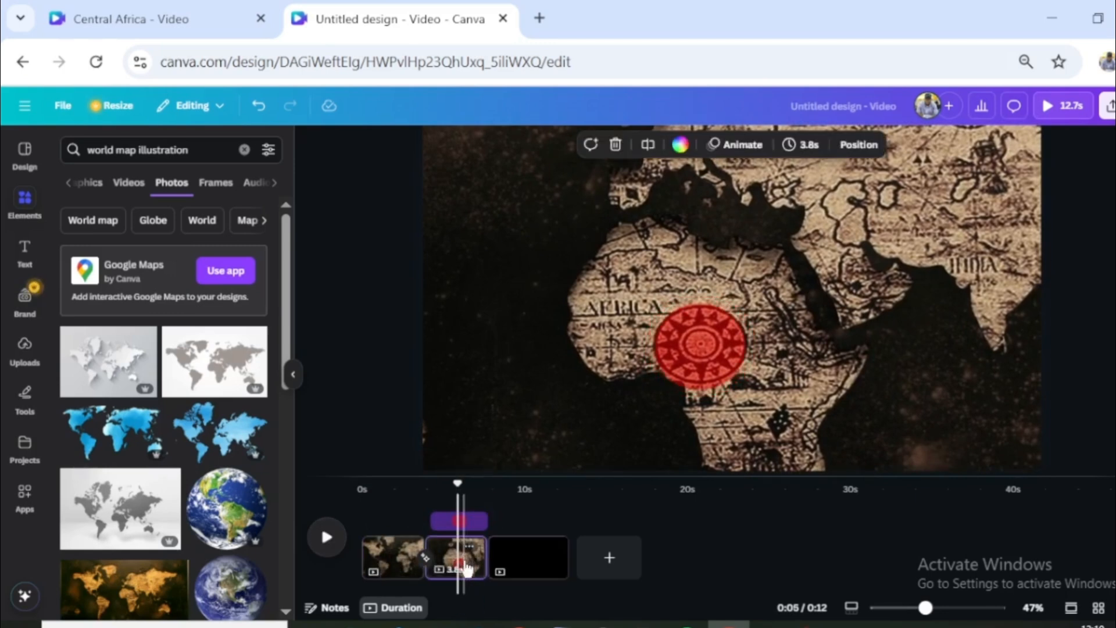
{"action": "key", "text": "ctrl+d"}
{"action": "left_click_drag", "start_coordinate": [486, 484], "coordinate": [528, 484]}
{"action": "left_click", "coordinate": [882, 318]}
{"action": "scroll", "coordinate": [860, 327], "scroll_direction": "down", "scroll_amount": 5}
{"action": "left_click_drag", "start_coordinate": [928, 430], "coordinate": [823, 374]}
{"action": "left_click_drag", "start_coordinate": [493, 189], "coordinate": [577, 251]}
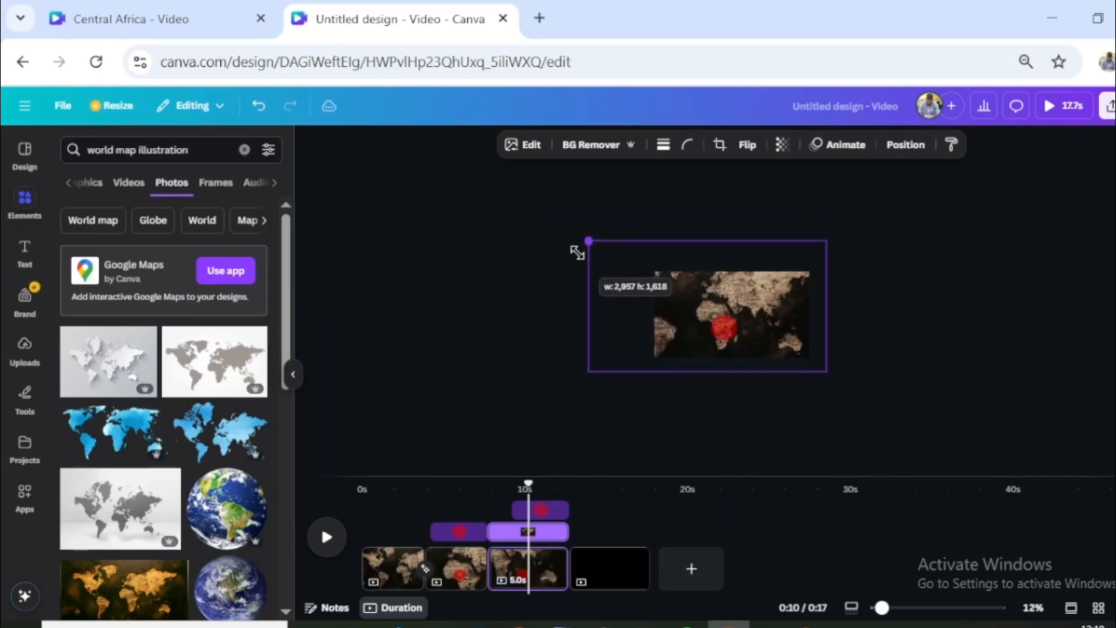
{"action": "left_click_drag", "start_coordinate": [835, 379], "coordinate": [816, 365]}
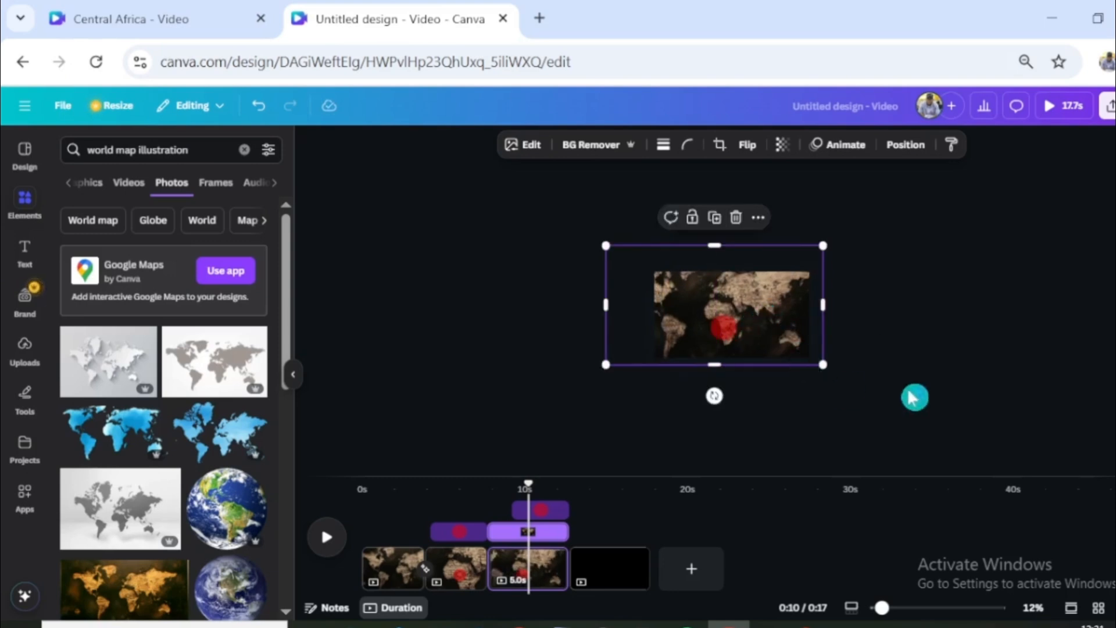
- Shrink the red circle on the third page so it covers only the compass emblem over Central Africa
{"action": "scroll", "coordinate": [914, 396], "scroll_direction": "up", "scroll_amount": 3}
{"action": "left_click", "coordinate": [742, 361]}
{"action": "scroll", "coordinate": [748, 364], "scroll_direction": "up", "scroll_amount": 5}
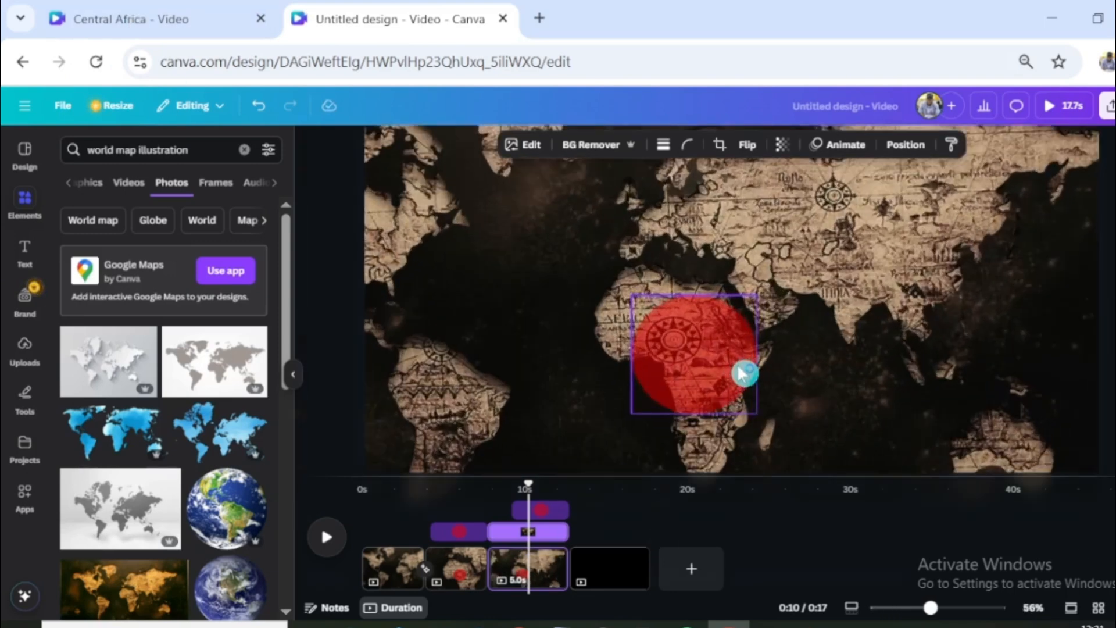
{"action": "left_click", "coordinate": [750, 412]}
{"action": "left_click_drag", "start_coordinate": [766, 433], "coordinate": [704, 375]}
- Add the subheading "Central Africa" to the second page, below and to the left of the red circle
{"action": "left_click", "coordinate": [459, 481]}
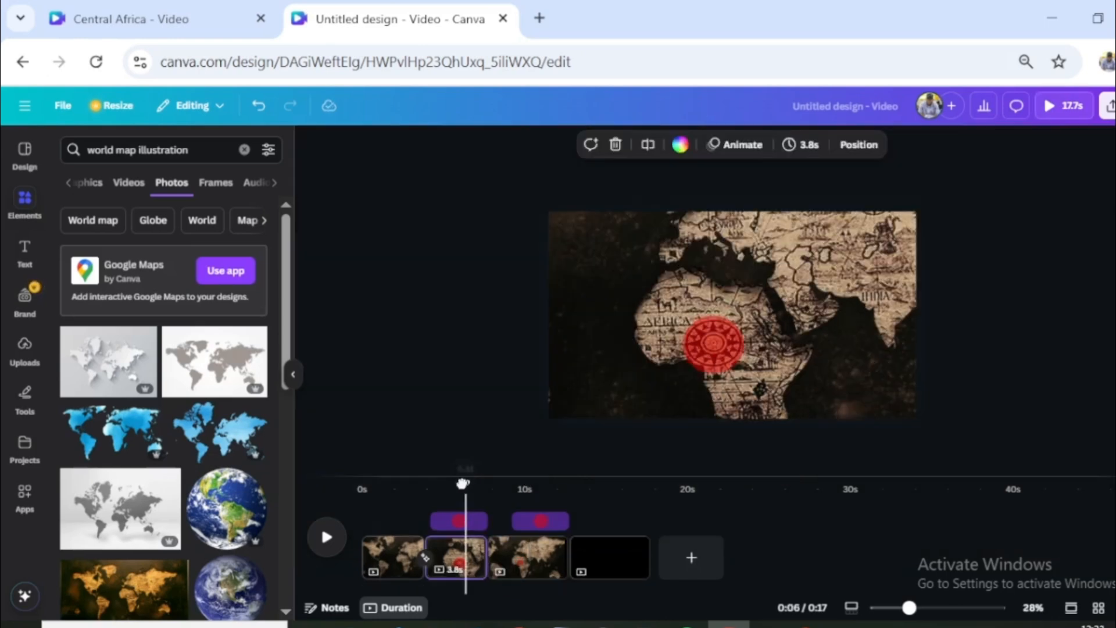
{"action": "left_click", "coordinate": [25, 250]}
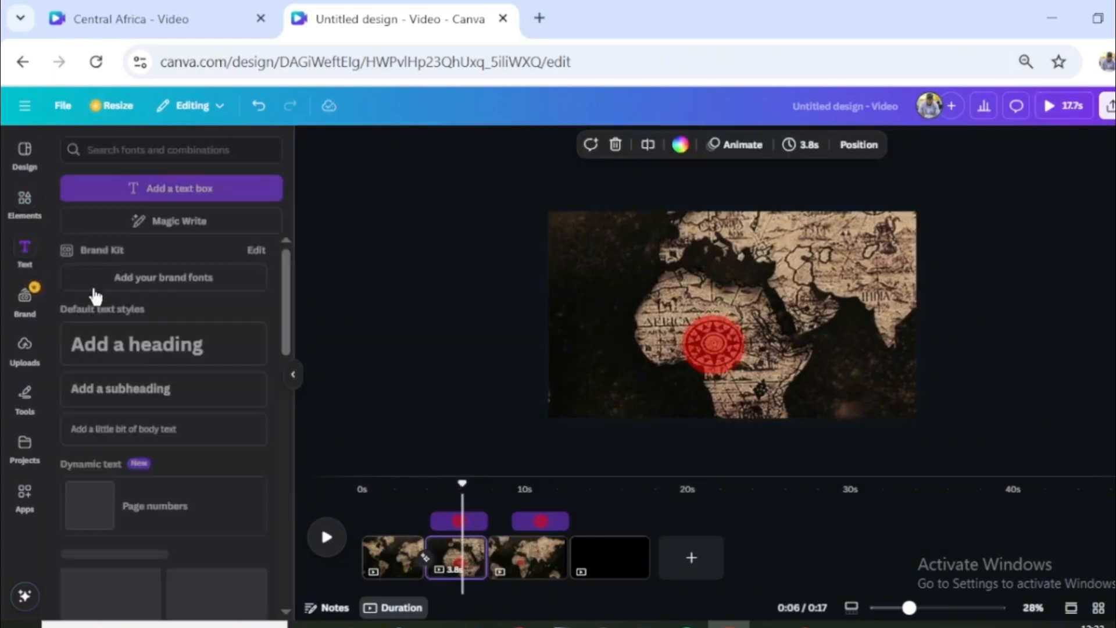
{"action": "left_click", "coordinate": [117, 389]}
{"action": "left_click_drag", "start_coordinate": [740, 357], "coordinate": [635, 434]}
{"action": "double_click", "coordinate": [631, 382]}
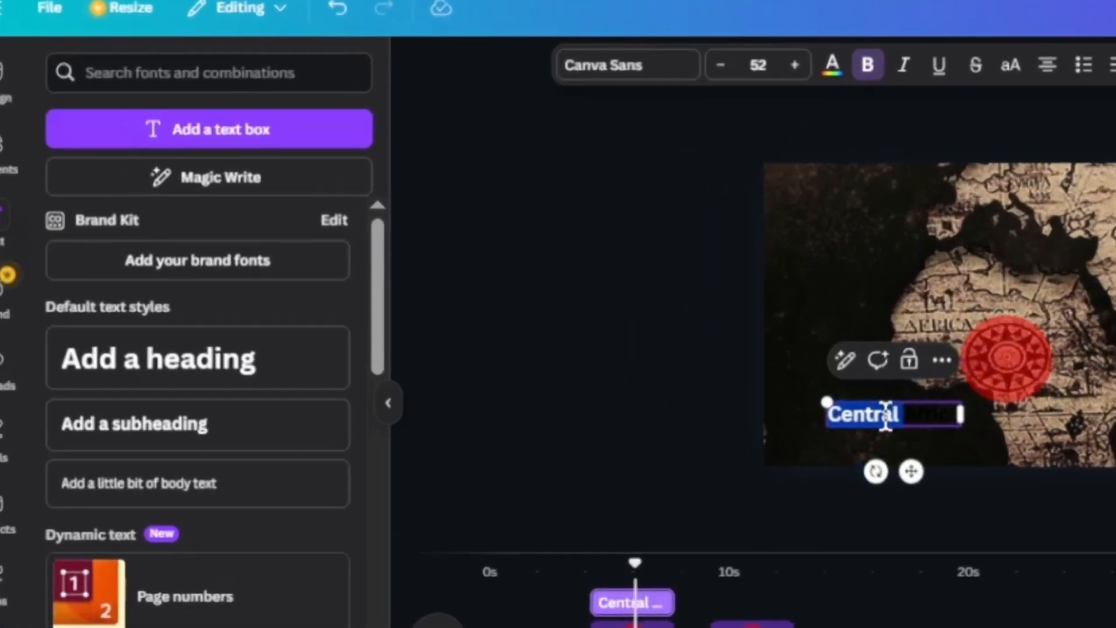
{"action": "triple_click", "coordinate": [885, 416]}
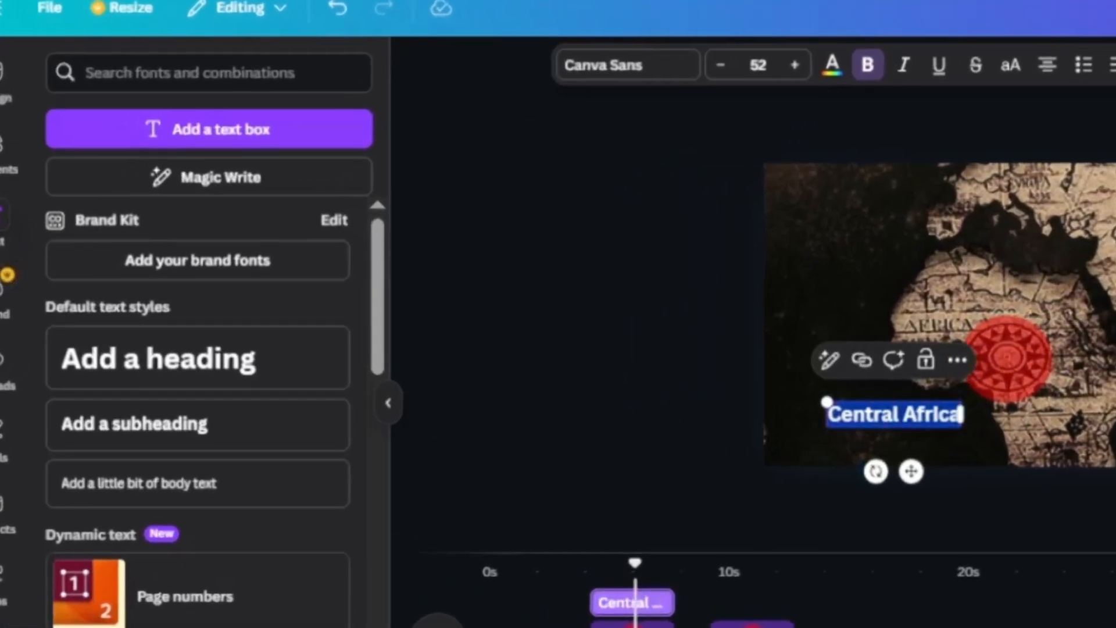
- Colour the "Central Africa" text white with the word "Africa" in red
{"action": "left_click", "coordinate": [832, 65]}
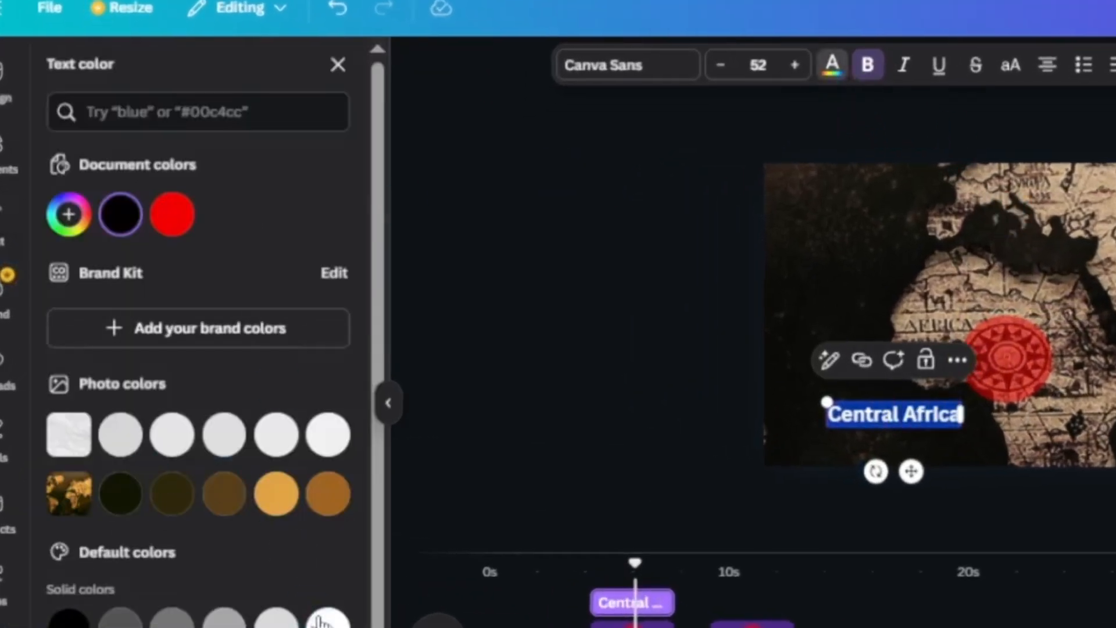
{"action": "left_click", "coordinate": [910, 420]}
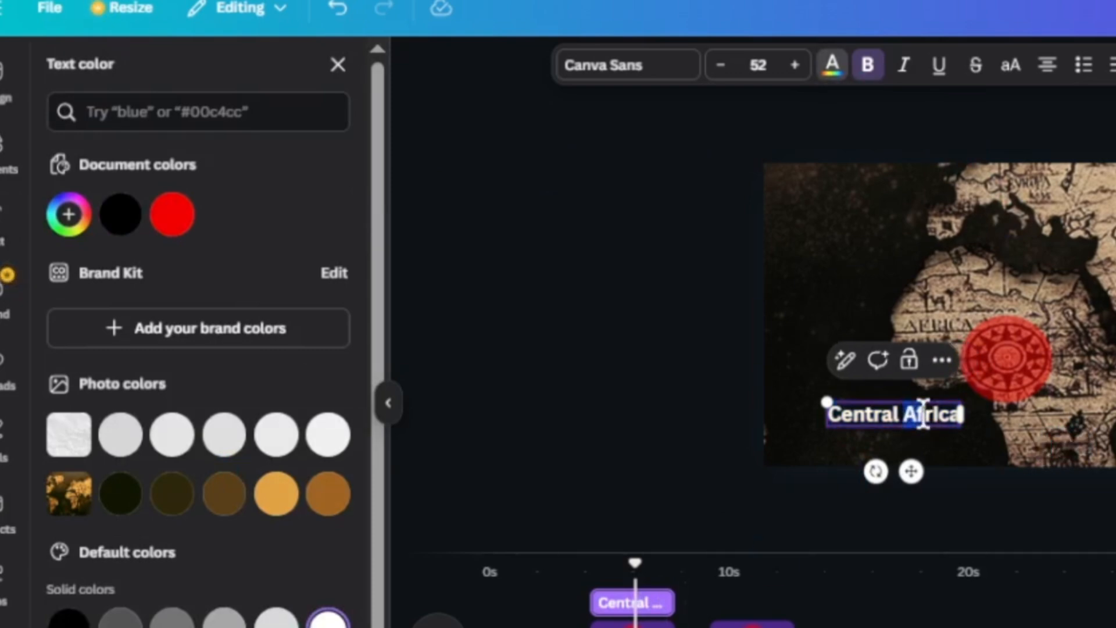
{"action": "left_click", "coordinate": [183, 227]}
{"action": "left_click", "coordinate": [995, 454]}
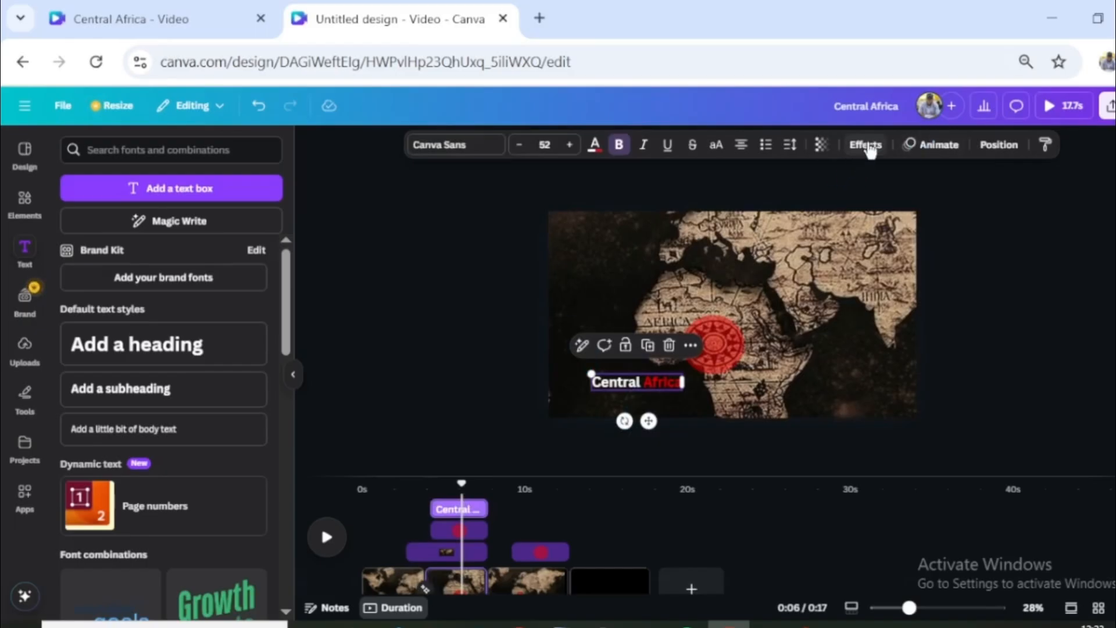
- Apply a Burst animation on enter to the "Central Africa" text and lower its intensity
{"action": "left_click", "coordinate": [936, 145]}
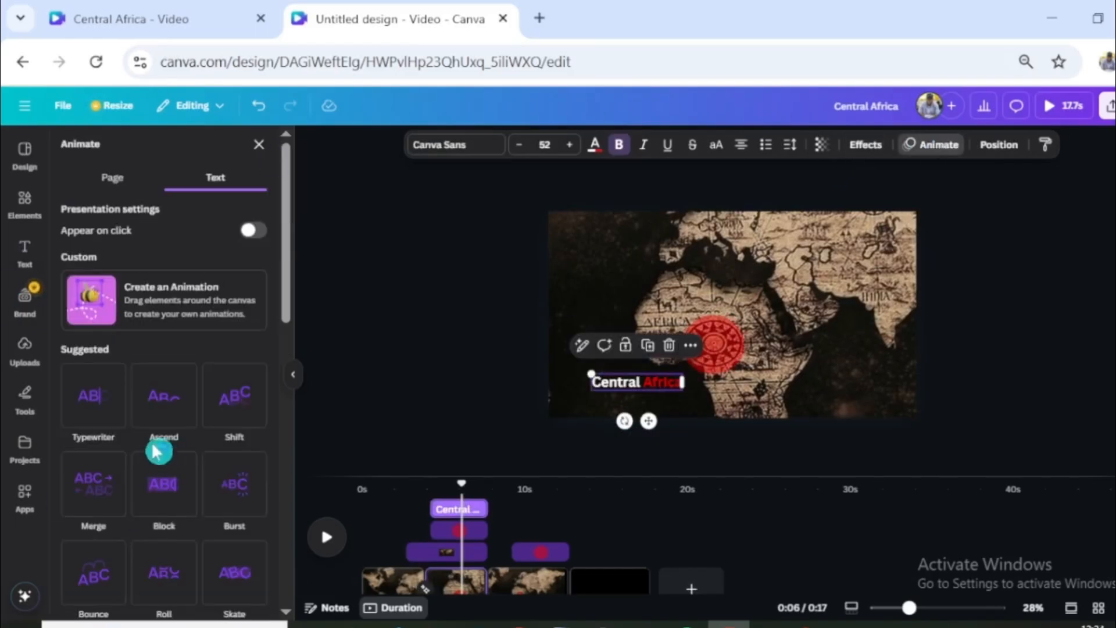
{"action": "left_click", "coordinate": [234, 484]}
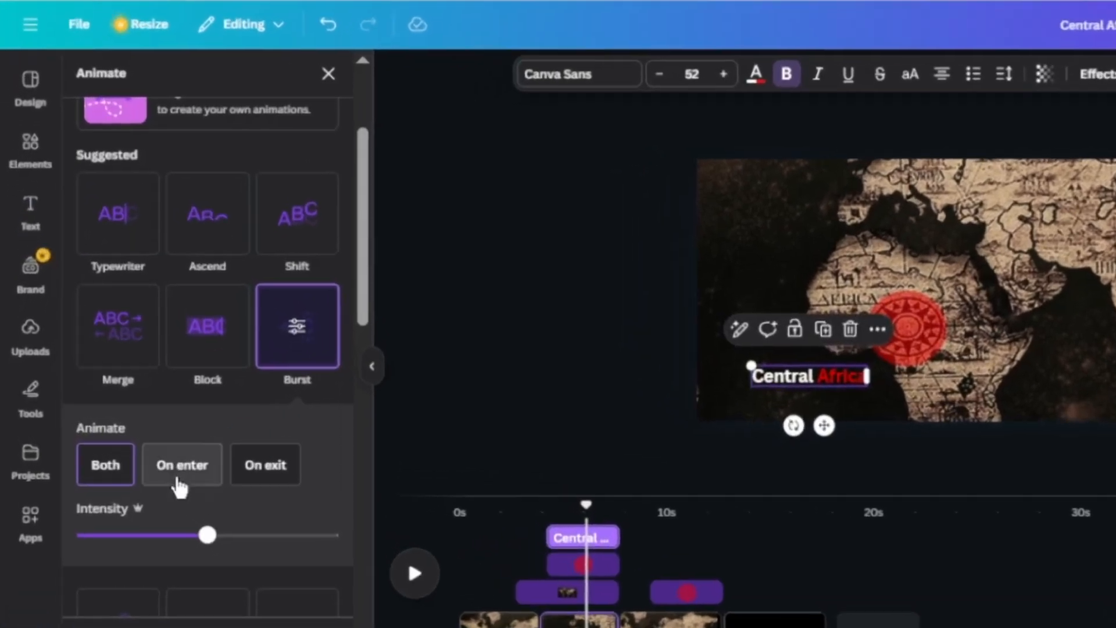
{"action": "left_click", "coordinate": [143, 452]}
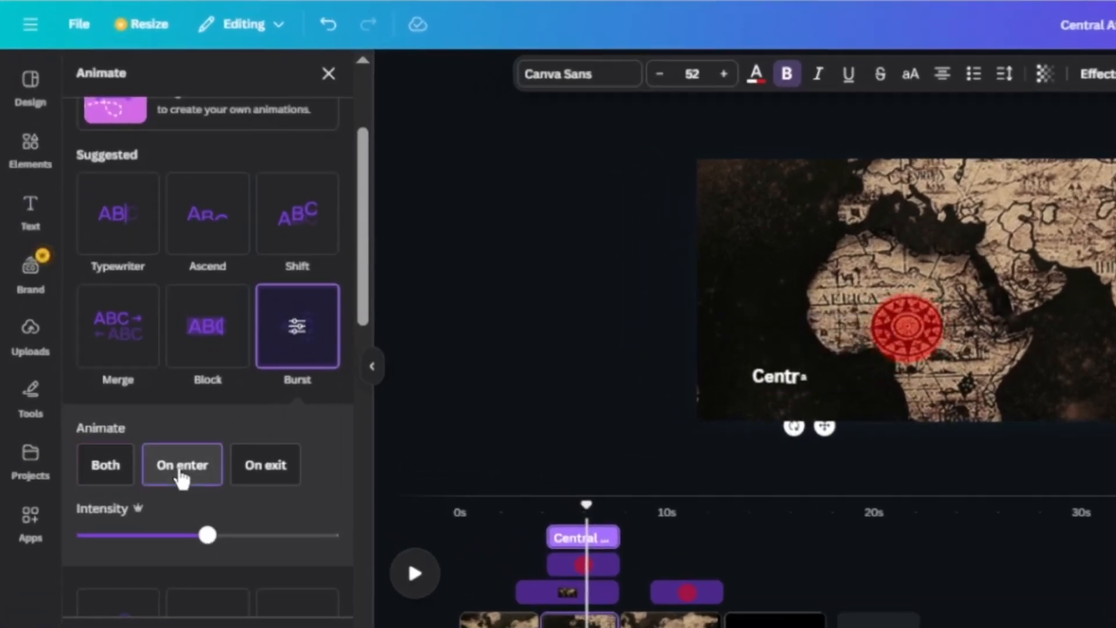
{"action": "left_click_drag", "start_coordinate": [208, 534], "coordinate": [171, 535]}
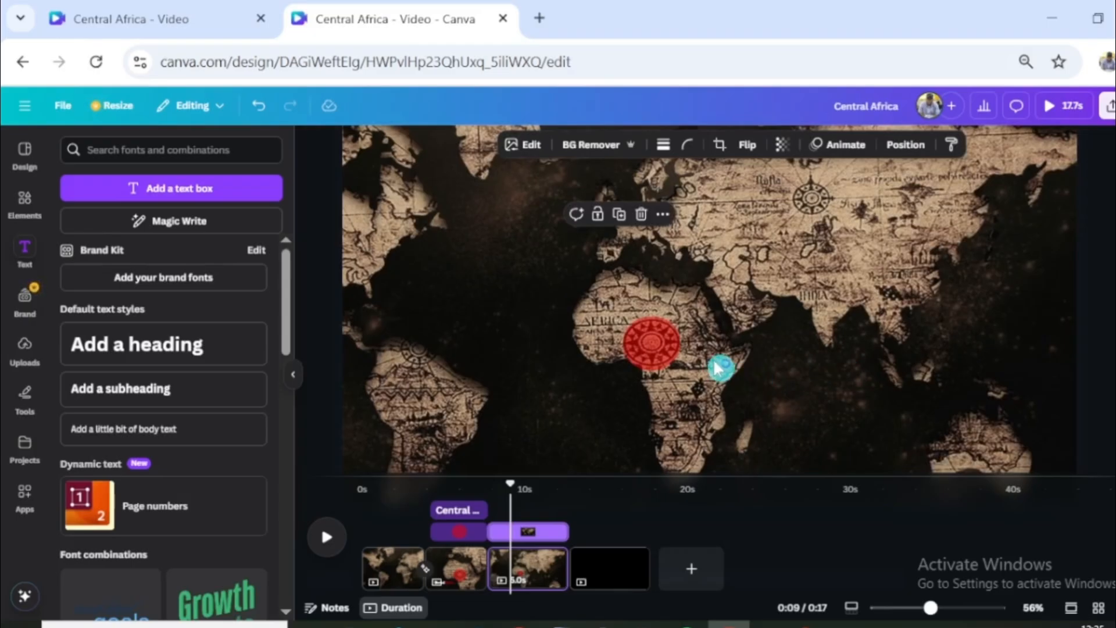
- Add a circle shape to the third page and scale it down to about half its size near Africa
{"action": "key", "text": "c"}
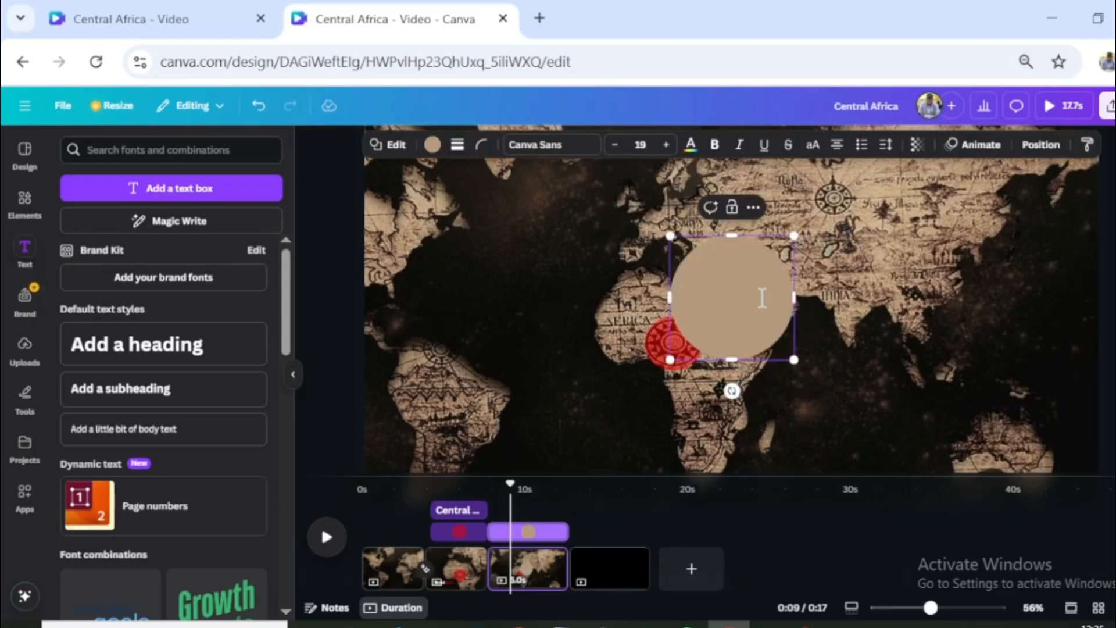
{"action": "left_click_drag", "start_coordinate": [756, 286], "coordinate": [717, 318]}
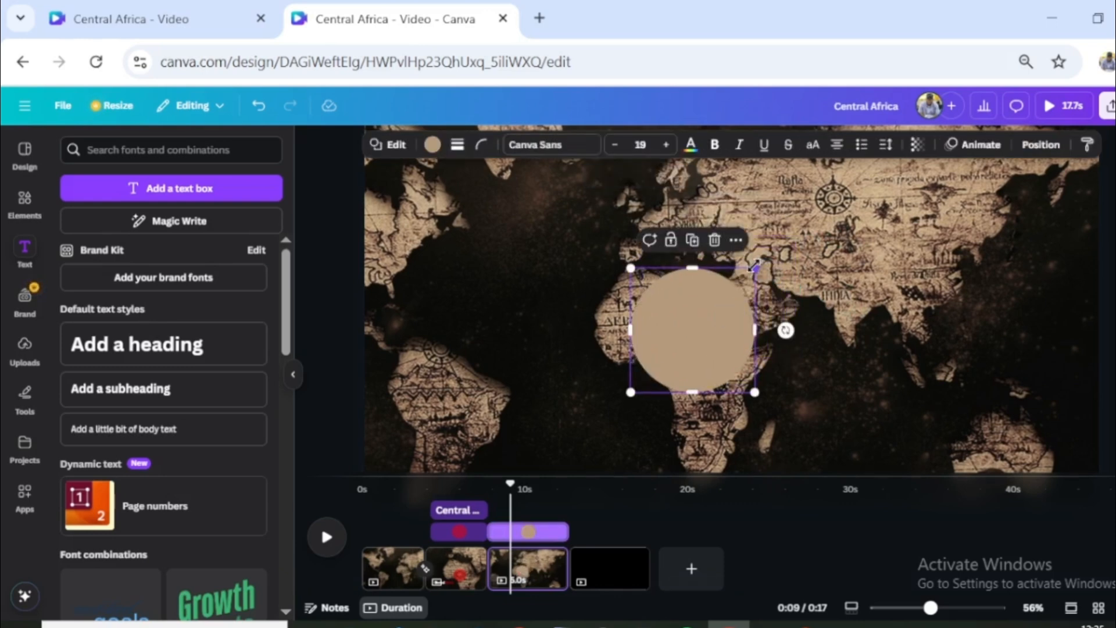
{"action": "left_click_drag", "start_coordinate": [755, 266], "coordinate": [696, 327]}
- Duplicate the beige circle and place the copies near Australia, over North America and over South America
{"action": "left_click_drag", "start_coordinate": [673, 374], "coordinate": [957, 423]}
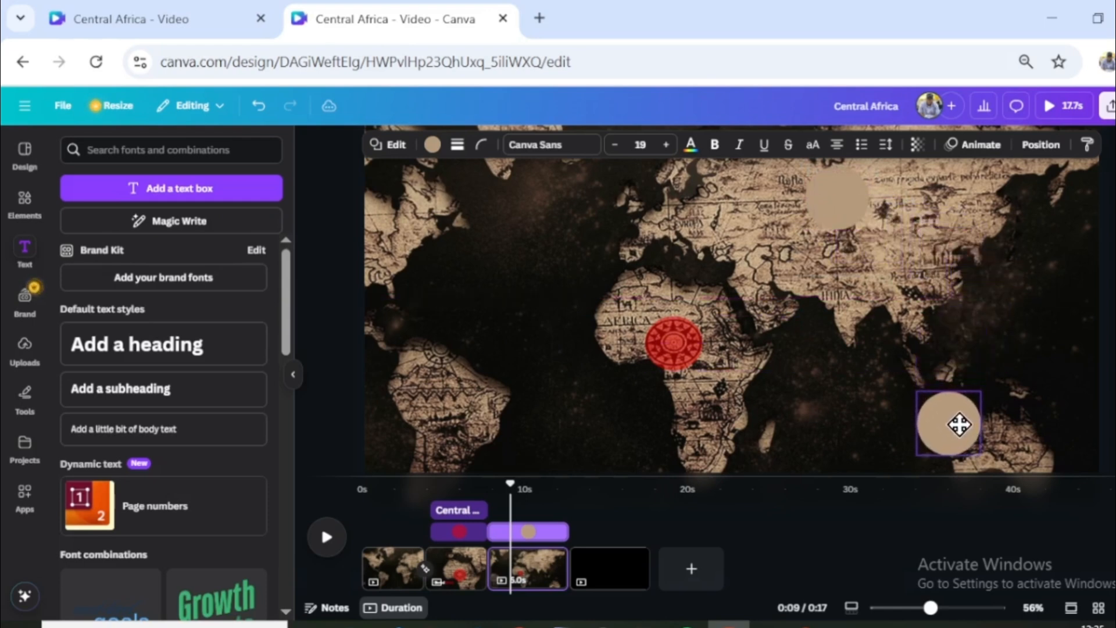
{"action": "key", "text": "ctrl+d"}
{"action": "left_click_drag", "start_coordinate": [954, 431], "coordinate": [444, 235]}
{"action": "key", "text": "ctrl+d"}
{"action": "left_click_drag", "start_coordinate": [450, 237], "coordinate": [524, 411]}
- Add a white line running from the centre of the red circle to the beige circle over Asia
{"action": "left_click", "coordinate": [569, 334]}
{"action": "key", "text": "l"}
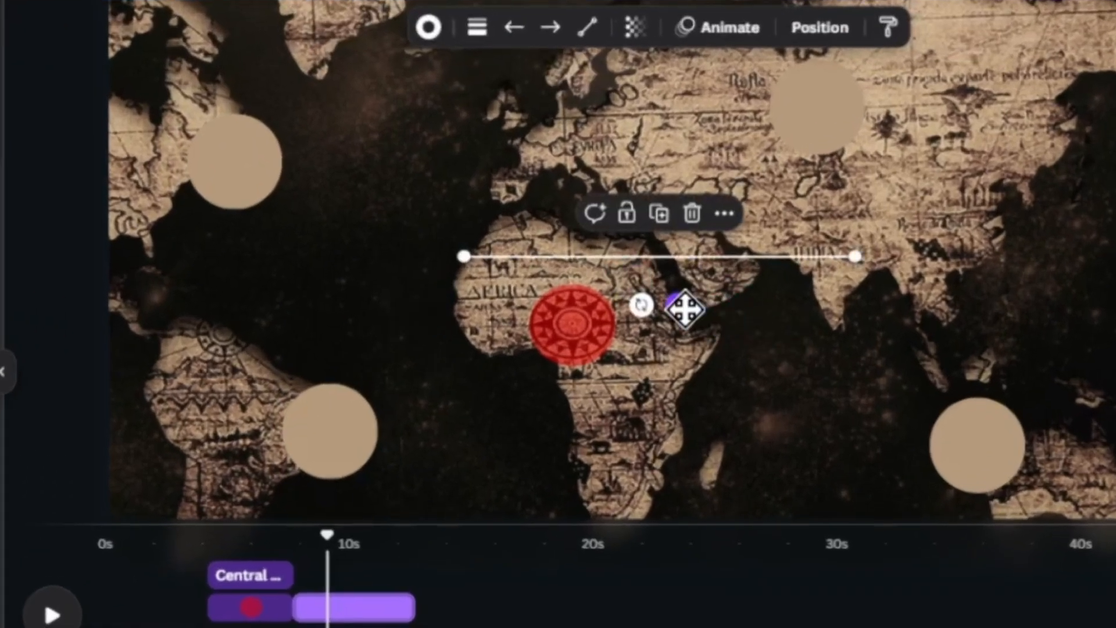
{"action": "left_click_drag", "start_coordinate": [747, 333], "coordinate": [877, 339]}
{"action": "left_click", "coordinate": [666, 306]}
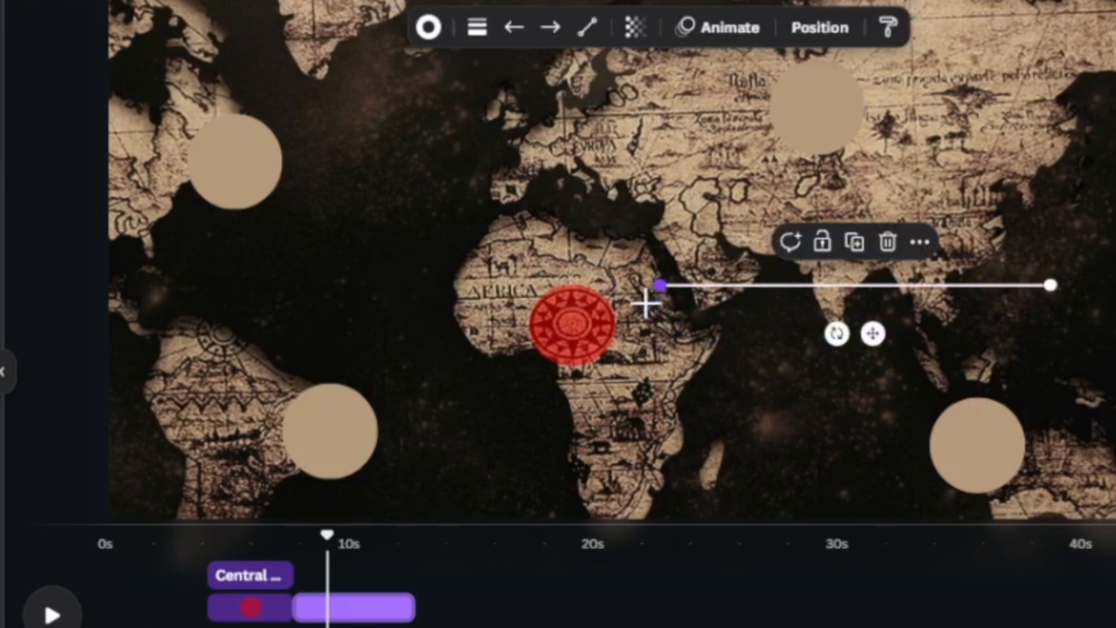
{"action": "left_click_drag", "start_coordinate": [645, 303], "coordinate": [572, 324]}
{"action": "left_click_drag", "start_coordinate": [1050, 284], "coordinate": [784, 173]}
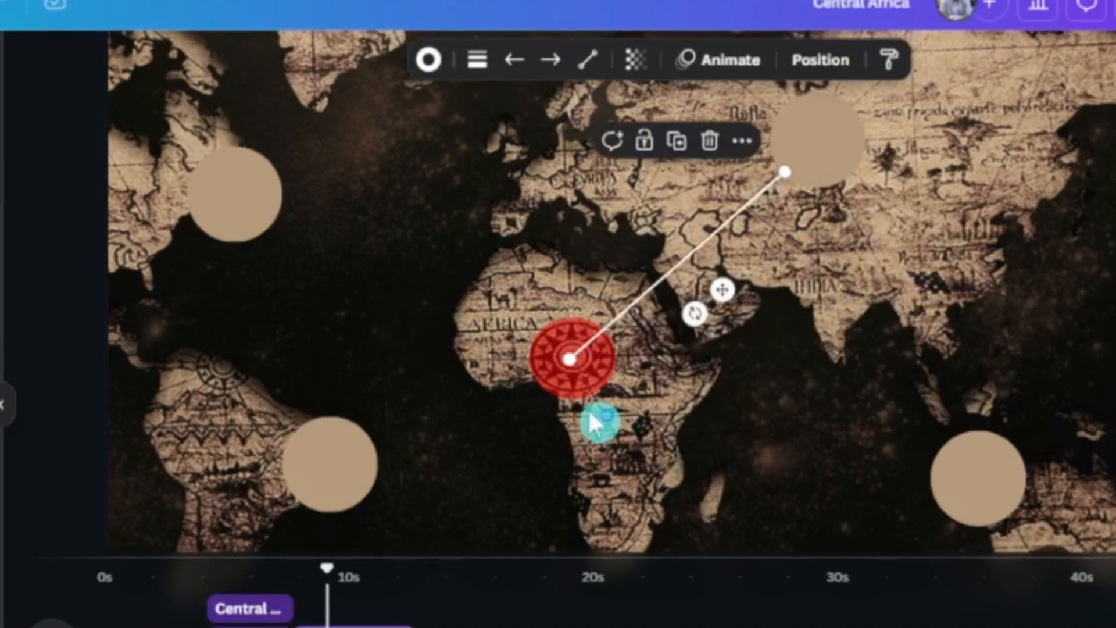
- Duplicate the line and connect the copy from the red circle to the beige circle near Australia
{"action": "key", "text": "ctrl+d"}
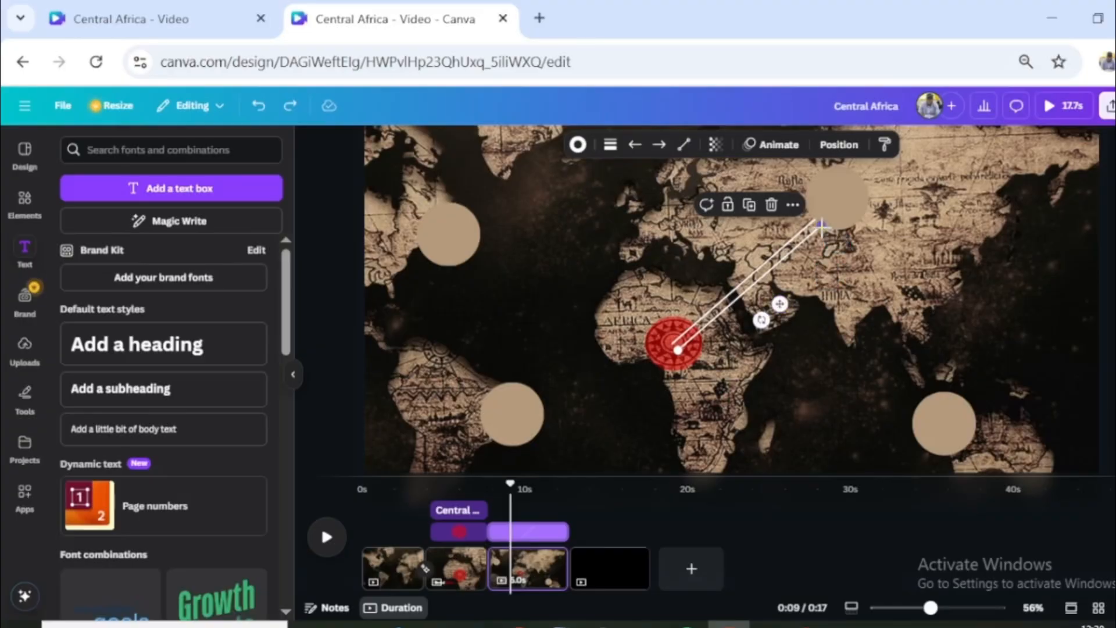
{"action": "left_click_drag", "start_coordinate": [821, 225], "coordinate": [923, 402]}
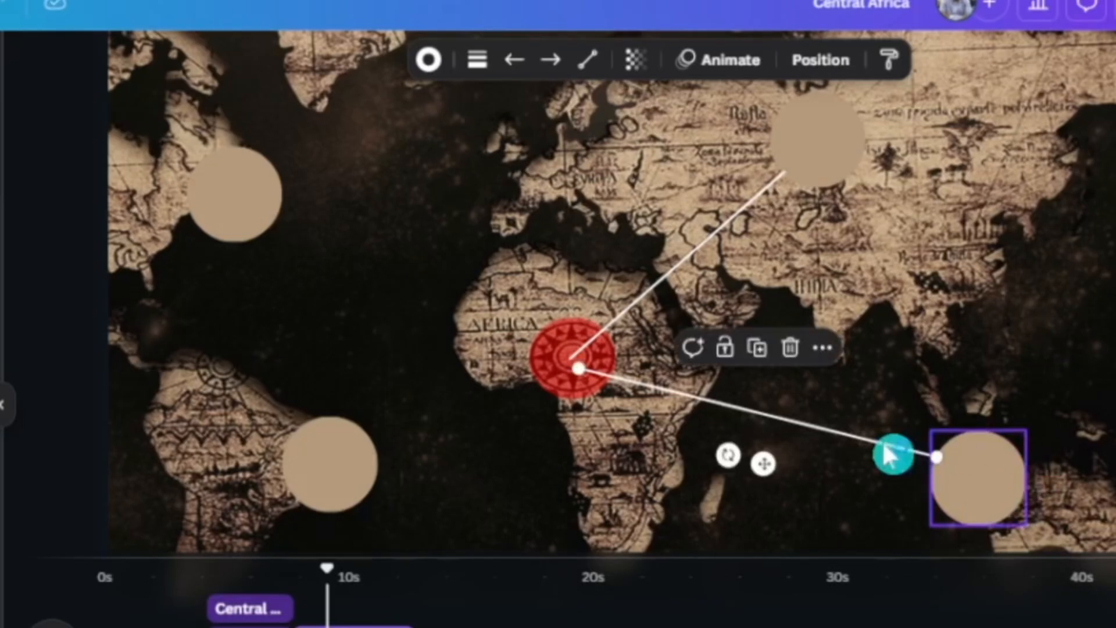
{"action": "key", "text": "ctrl+d"}
{"action": "key", "text": "ctrl+z"}
- Duplicate the Asia line and connect the copy from the red circle to the North America circle
{"action": "left_click", "coordinate": [677, 260]}
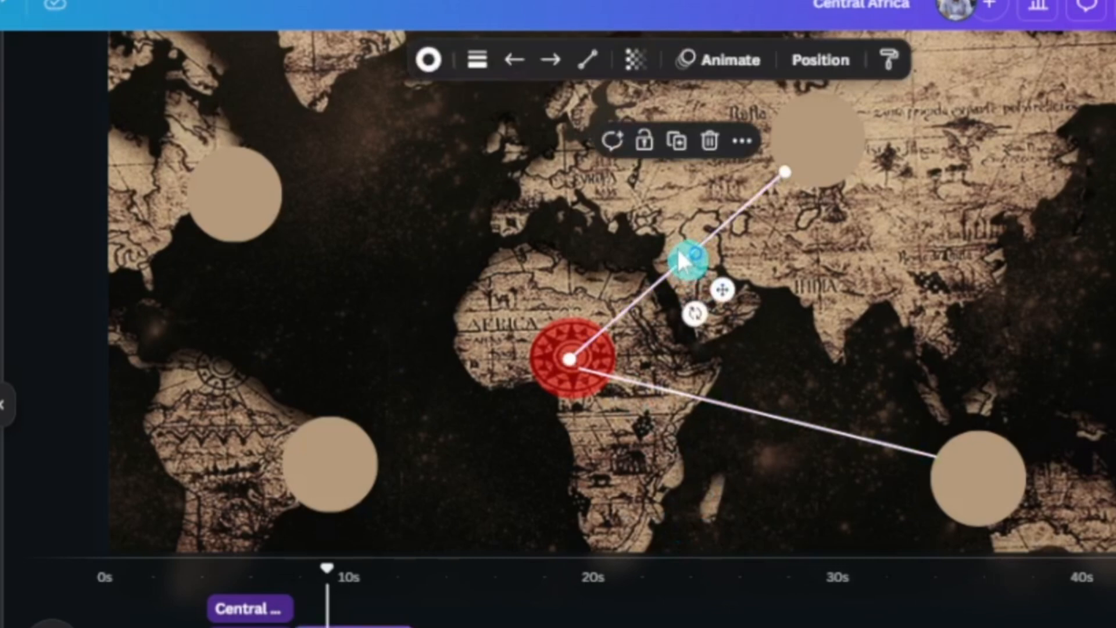
{"action": "key", "text": "ctrl+d"}
{"action": "left_click_drag", "start_coordinate": [794, 181], "coordinate": [269, 218]}
- Duplicate the line for the South America circle and align the line ends at the red circle's centre
{"action": "key", "text": "ctrl+d"}
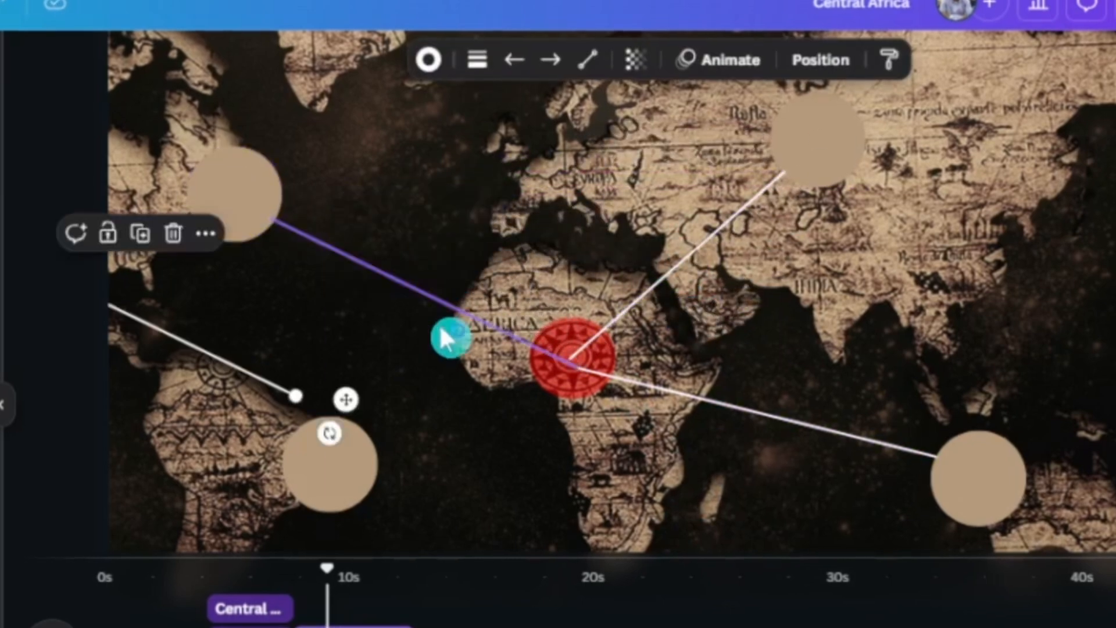
{"action": "left_click_drag", "start_coordinate": [119, 308], "coordinate": [366, 363]}
{"action": "left_click_drag", "start_coordinate": [549, 443], "coordinate": [569, 359]}
{"action": "left_click_drag", "start_coordinate": [200, 253], "coordinate": [375, 450]}
{"action": "left_click_drag", "start_coordinate": [698, 498], "coordinate": [568, 361]}
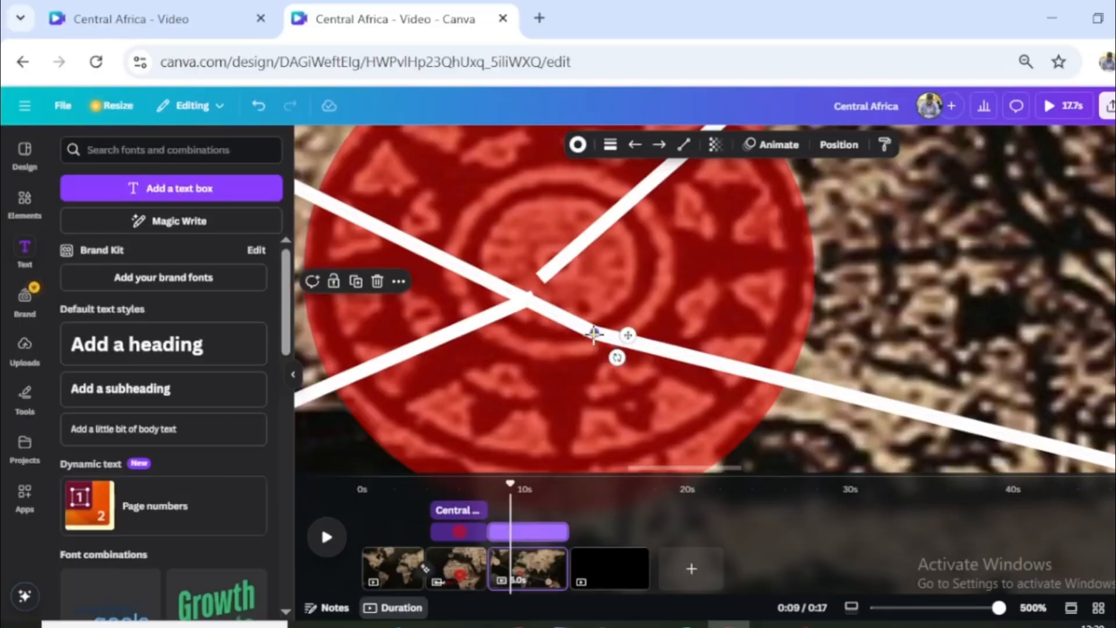
{"action": "left_click_drag", "start_coordinate": [592, 332], "coordinate": [574, 326]}
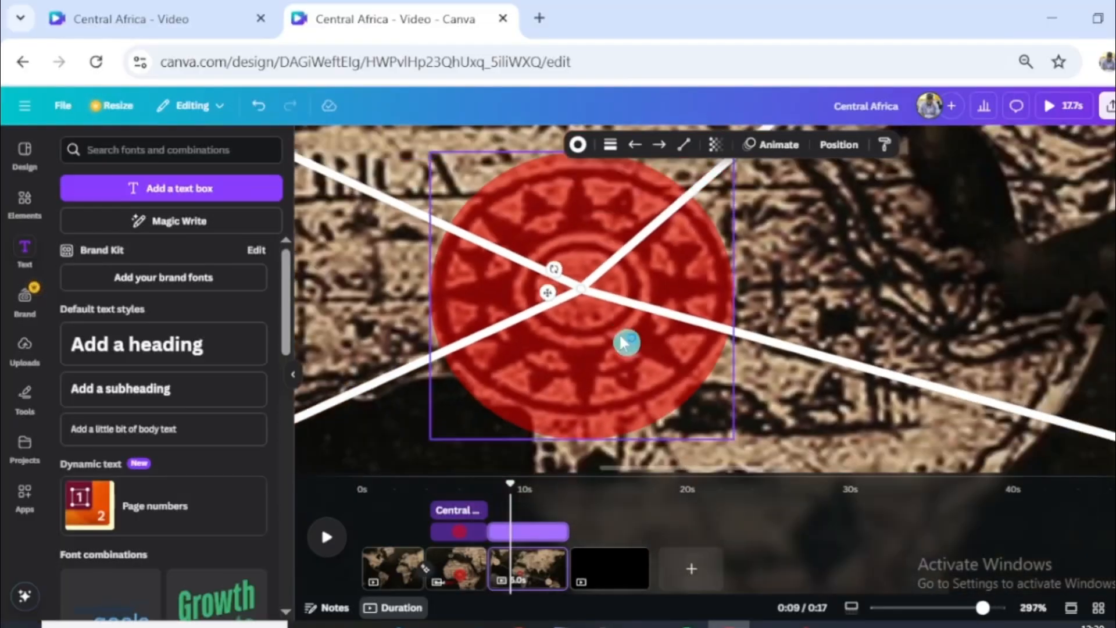
- Apply a Wipe animation on enter to the North America line and raise its speed setting
{"action": "scroll", "coordinate": [626, 341], "scroll_direction": "down", "scroll_amount": 6, "text": "ctrl"}
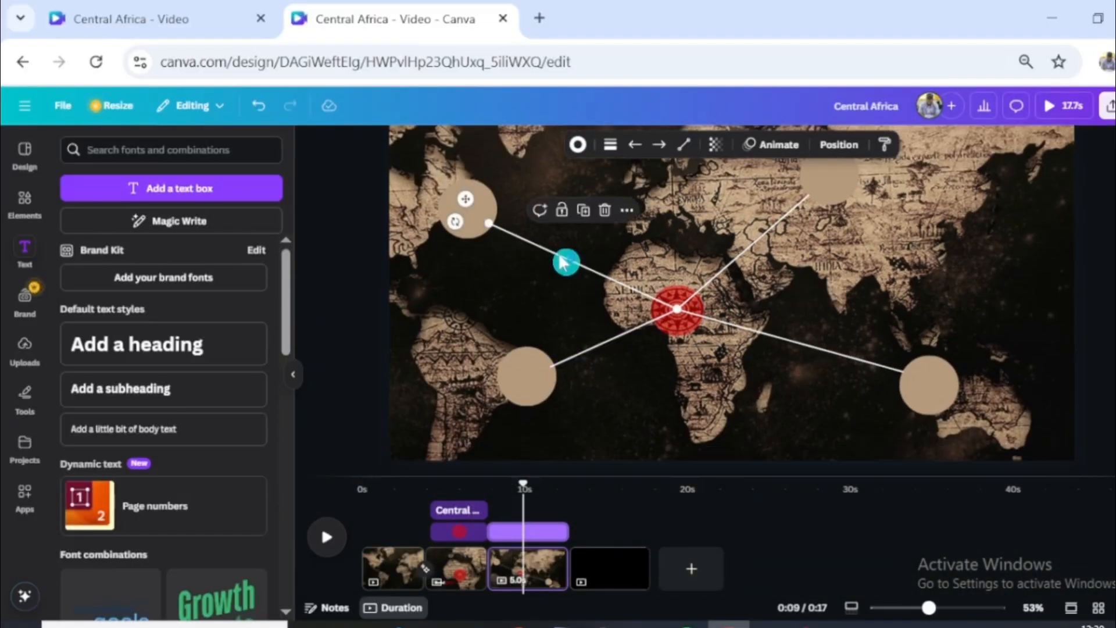
{"action": "left_click", "coordinate": [773, 146]}
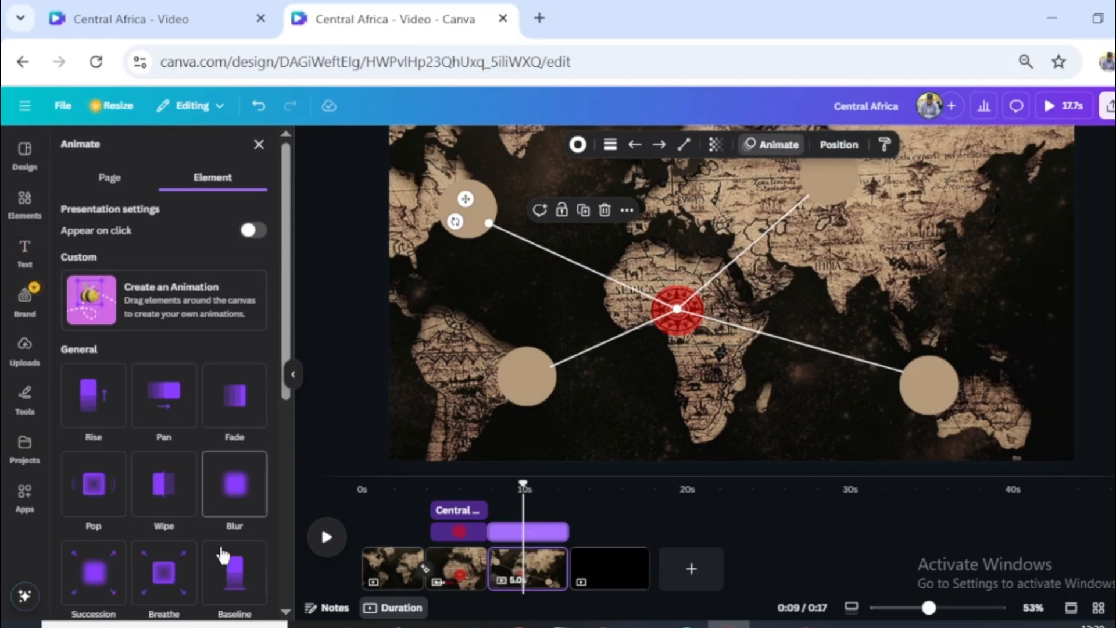
{"action": "left_click", "coordinate": [170, 490]}
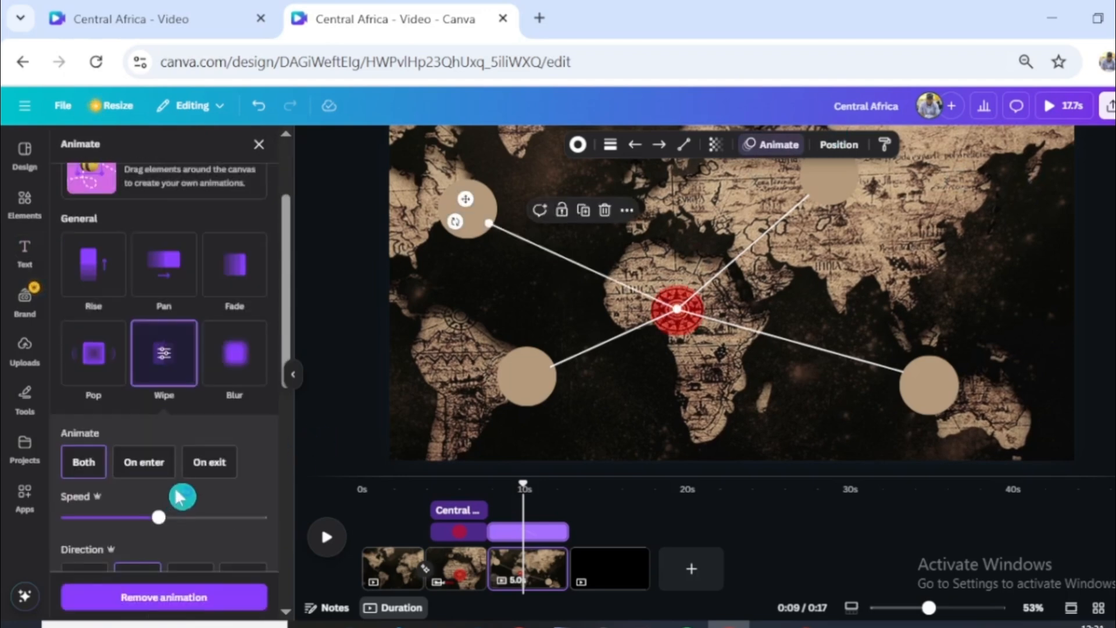
{"action": "left_click", "coordinate": [143, 462]}
{"action": "left_click_drag", "start_coordinate": [159, 517], "coordinate": [172, 517]}
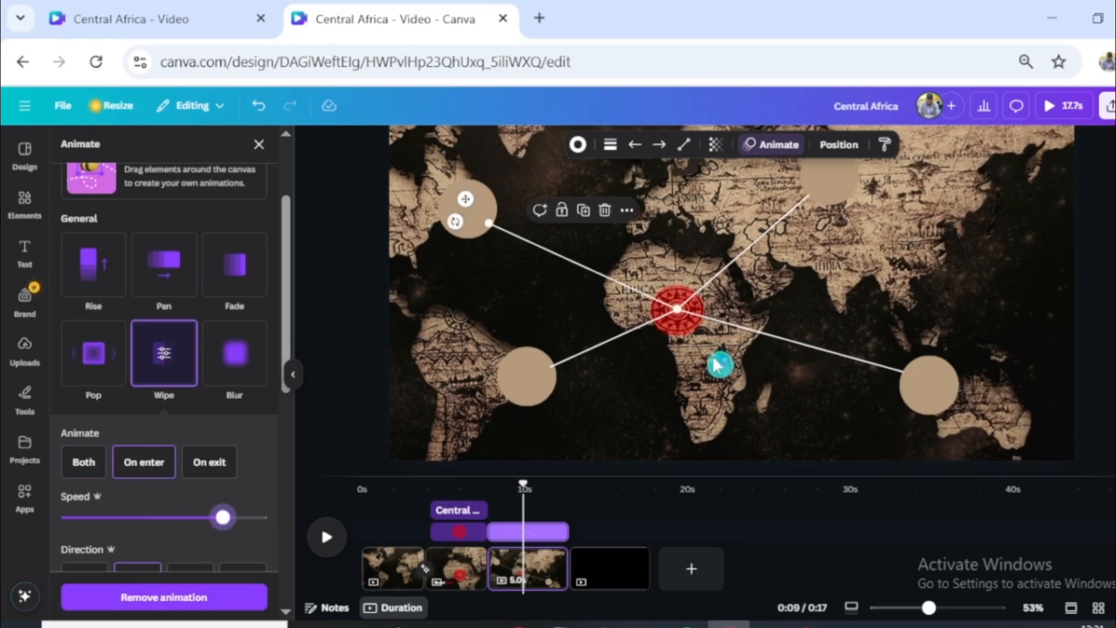
- Apply a Wipe animation on enter to the South America line and raise its speed setting
{"action": "left_click", "coordinate": [628, 334]}
{"action": "left_click", "coordinate": [174, 361]}
{"action": "left_click", "coordinate": [154, 462]}
{"action": "left_click_drag", "start_coordinate": [159, 517], "coordinate": [210, 518]}
{"action": "left_click", "coordinate": [781, 216]}
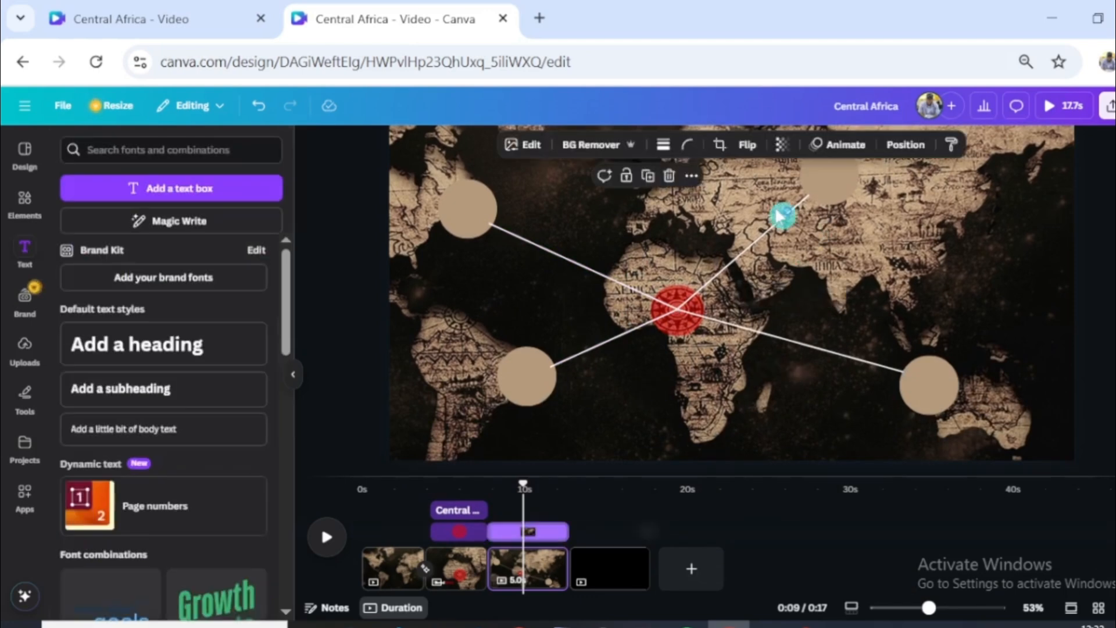
- Search the elements for "frame", add the circular frame to the map and shrink it to about the beige circles' size
{"action": "left_click", "coordinate": [44, 208]}
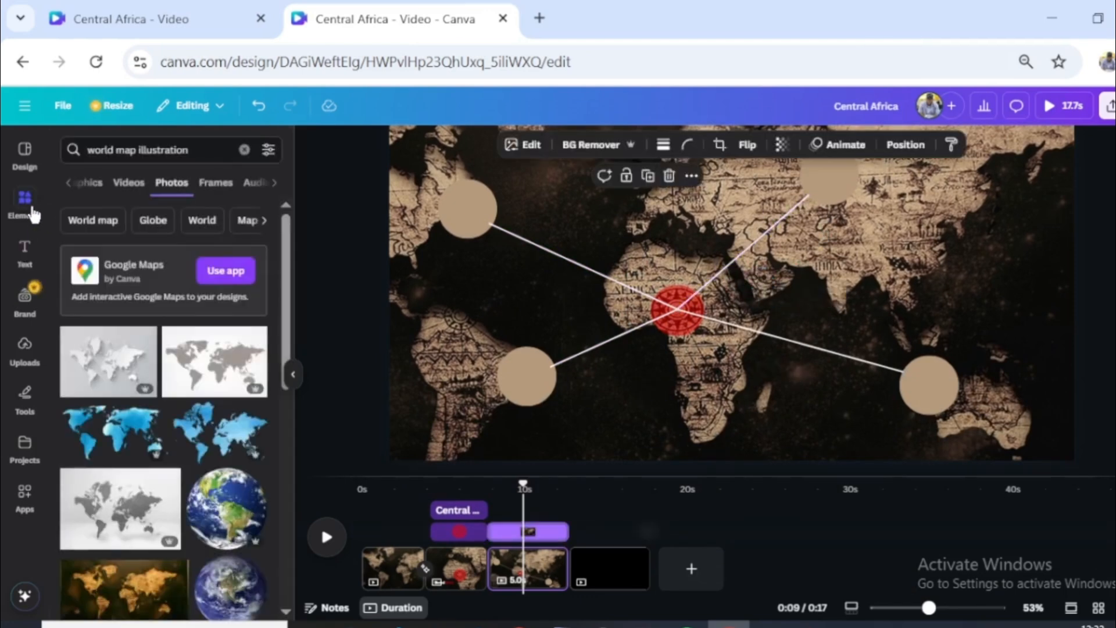
{"action": "left_click", "coordinate": [247, 152]}
{"action": "type", "text": "frame"}
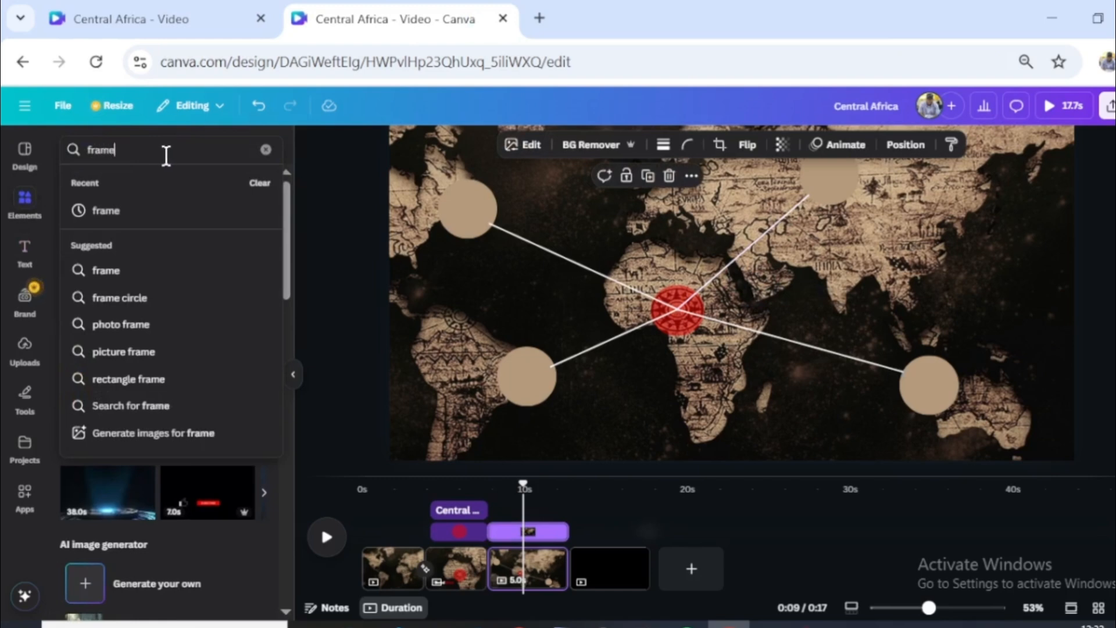
{"action": "left_click", "coordinate": [111, 211]}
{"action": "left_click", "coordinate": [207, 379]}
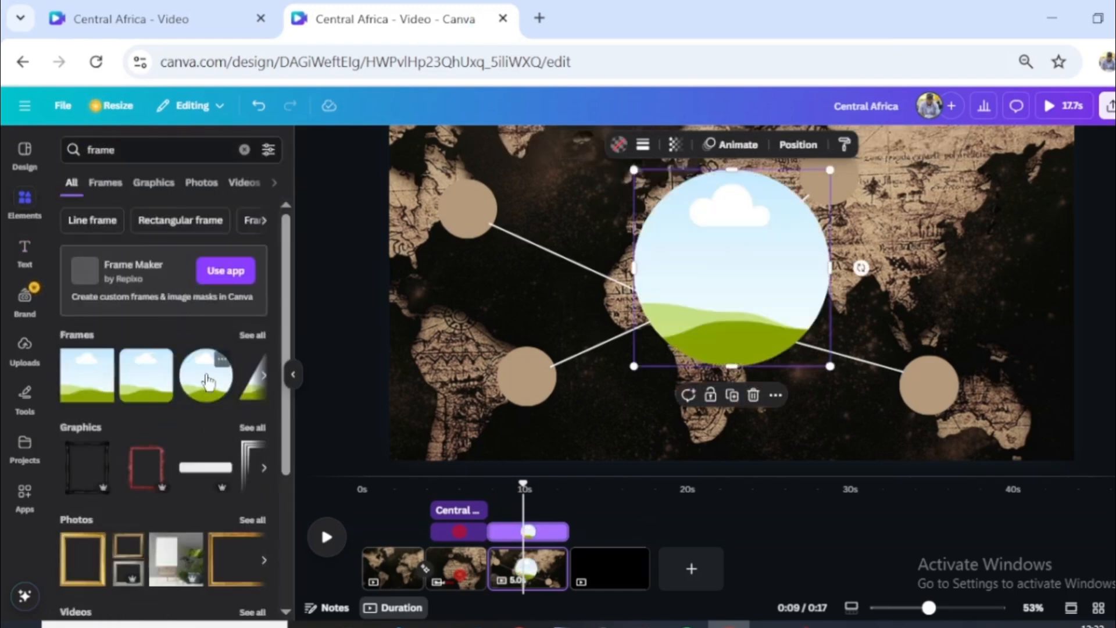
{"action": "left_click_drag", "start_coordinate": [829, 169], "coordinate": [686, 231]}
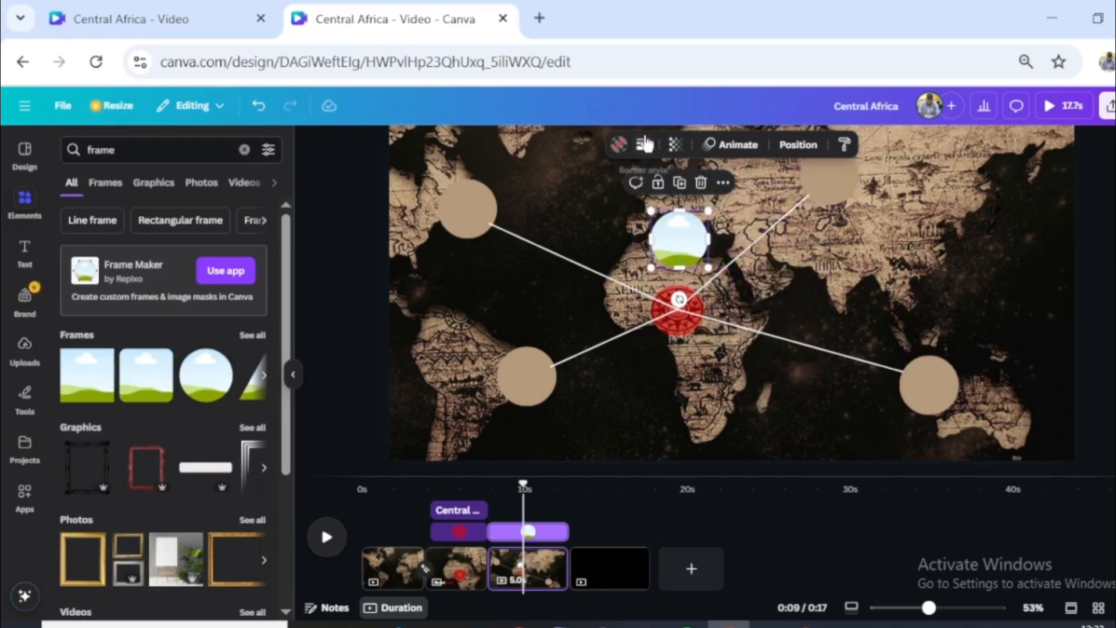
- Give the circular frame a solid red border and move it over southern Africa
{"action": "left_click", "coordinate": [643, 144]}
{"action": "left_click", "coordinate": [604, 186]}
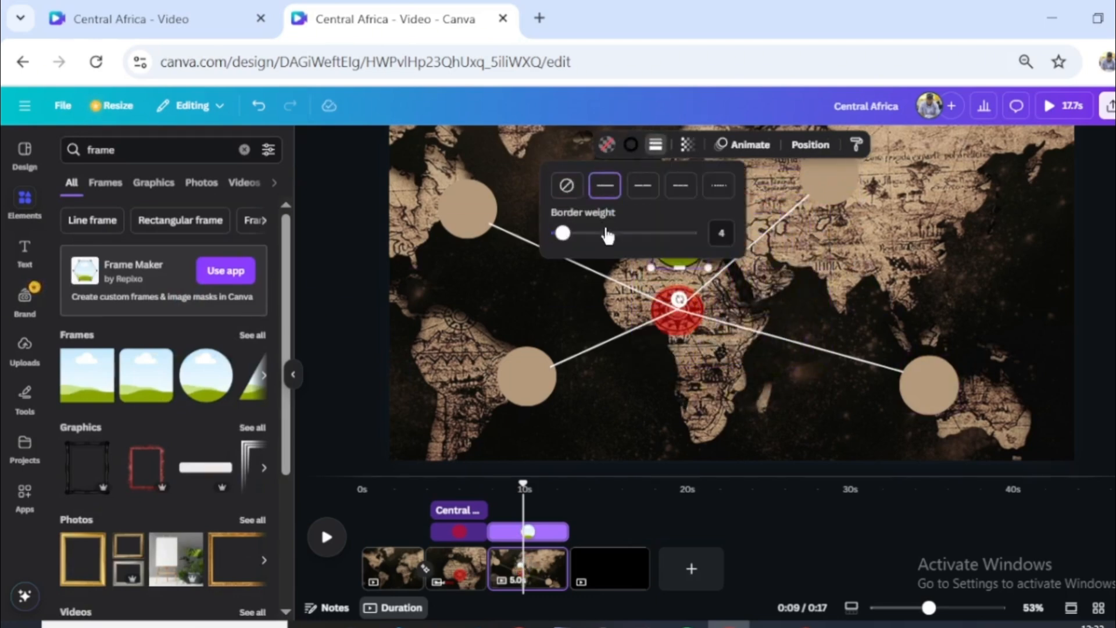
{"action": "left_click", "coordinate": [630, 144]}
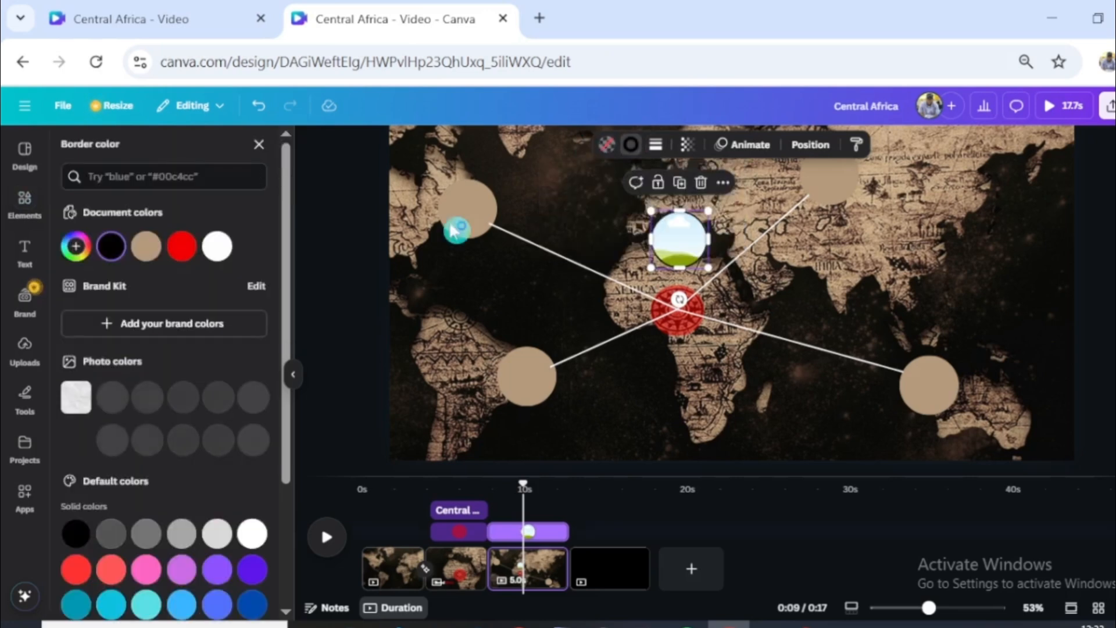
{"action": "left_click", "coordinate": [182, 246]}
{"action": "left_click", "coordinate": [762, 296]}
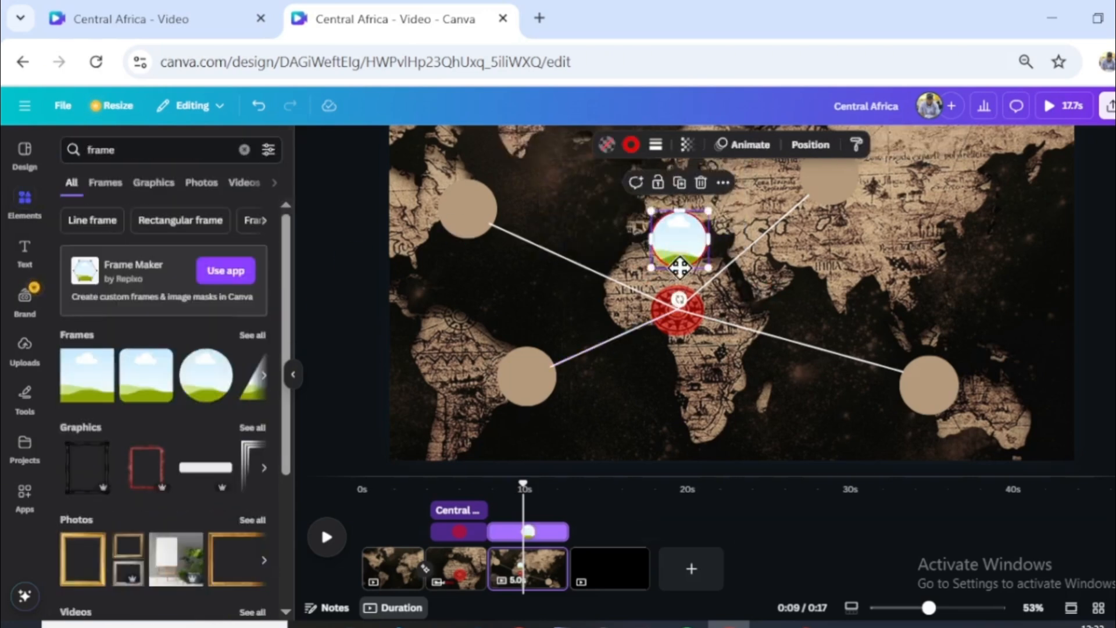
{"action": "left_click_drag", "start_coordinate": [677, 264], "coordinate": [737, 368]}
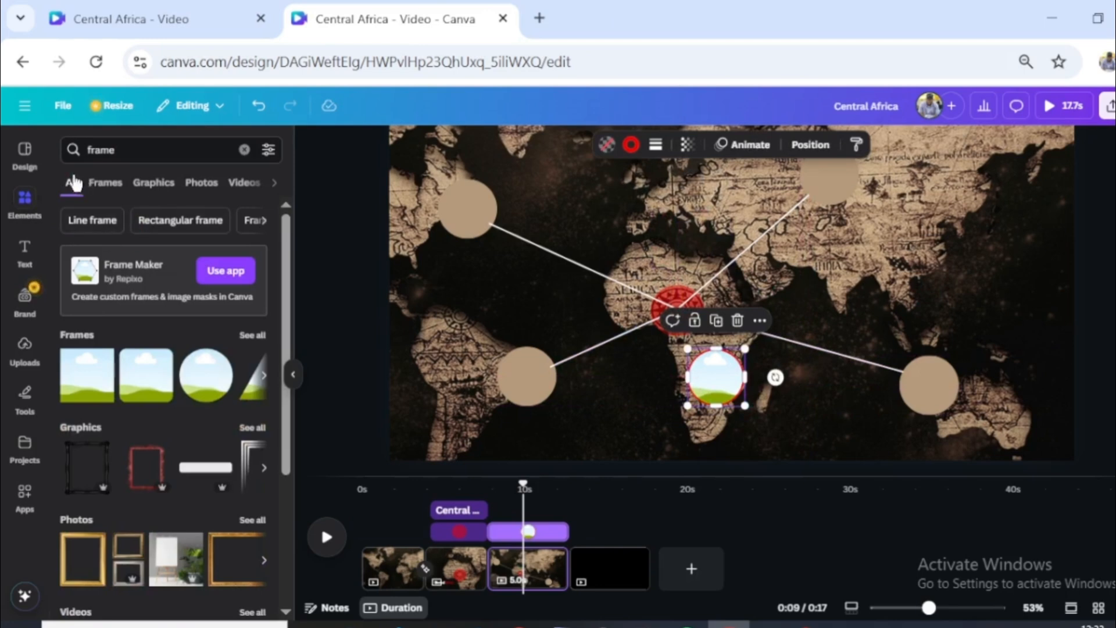
- Search the element photos for "war", fill the circular frame with a tank photo and place it over the Asia circle
{"action": "left_click", "coordinate": [245, 150]}
{"action": "type", "text": "war"}
{"action": "key", "text": "Return"}
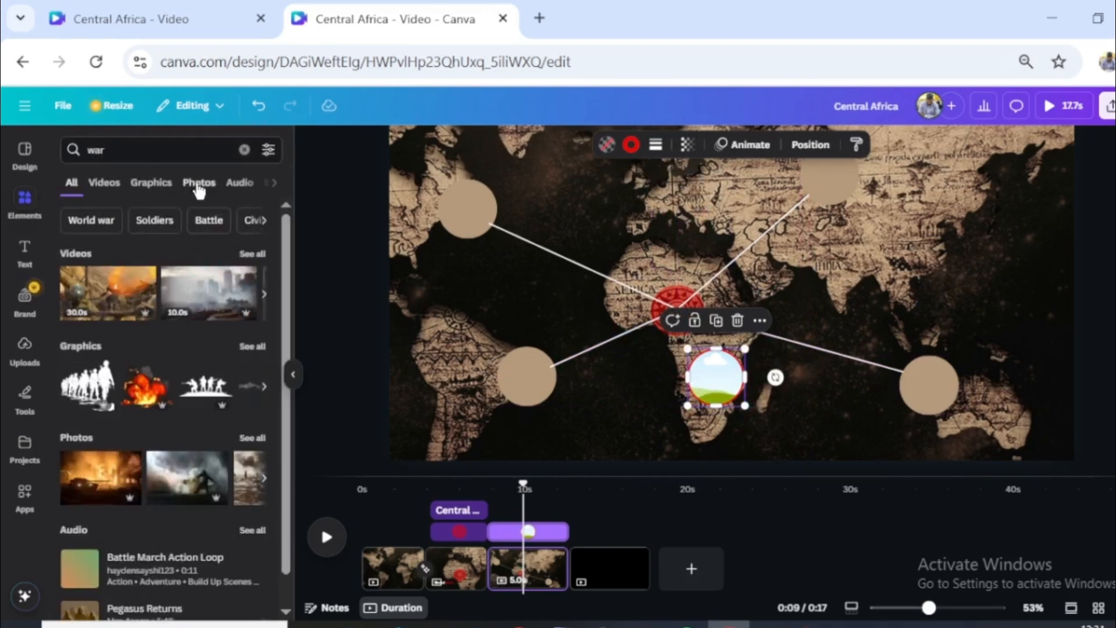
{"action": "left_click", "coordinate": [199, 183]}
{"action": "scroll", "coordinate": [163, 378], "scroll_direction": "down", "scroll_amount": 5}
{"action": "left_click_drag", "start_coordinate": [108, 387], "coordinate": [823, 193]}
- Duplicate the tank frame so that the North America, South America and Australia circles are covered as well
{"action": "key", "text": "ctrl+d"}
{"action": "left_click_drag", "start_coordinate": [720, 384], "coordinate": [468, 215]}
{"action": "key", "text": "ctrl+d"}
{"action": "left_click_drag", "start_coordinate": [482, 234], "coordinate": [935, 385]}
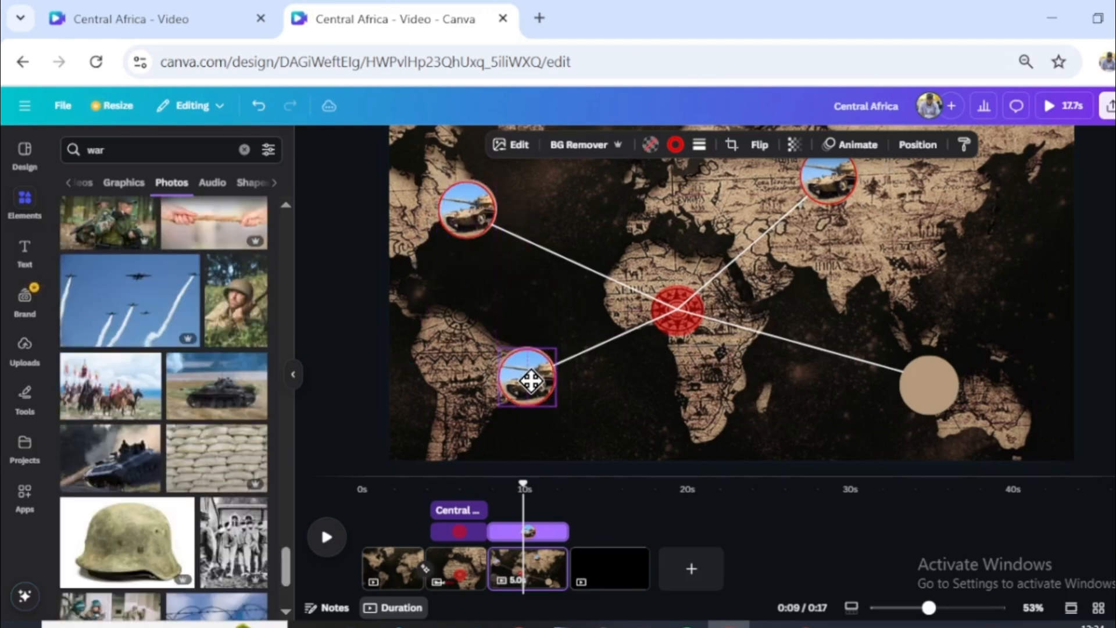
{"action": "key", "text": "ctrl+d"}
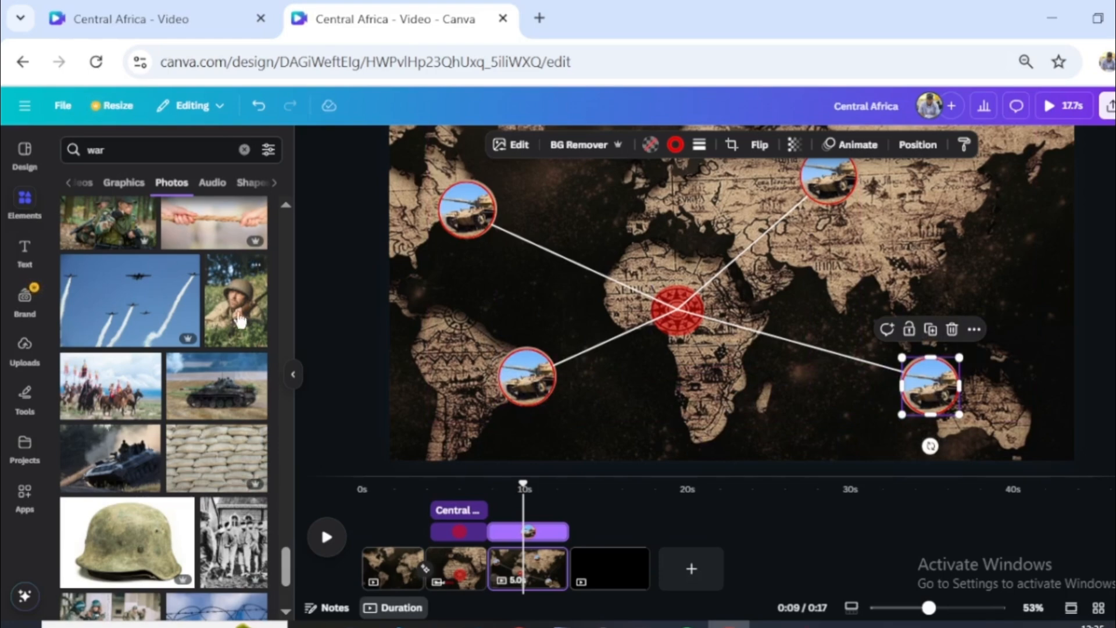
- Replace the tank photos in the South America, Asia and Australia frames with three different soldier photos
{"action": "left_click_drag", "start_coordinate": [239, 316], "coordinate": [515, 355]}
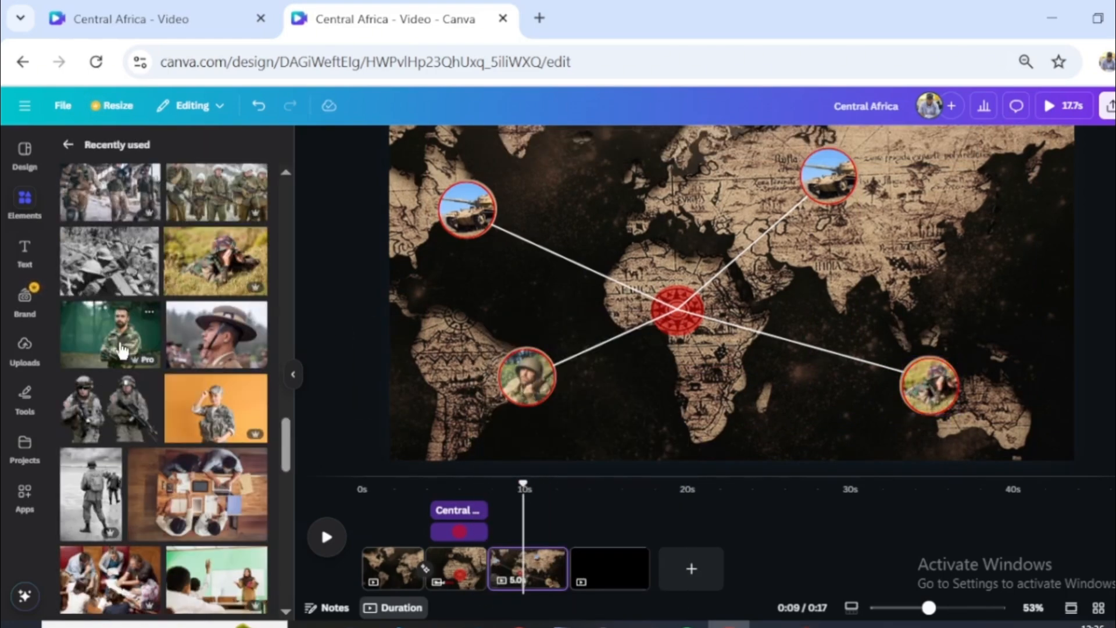
{"action": "left_click_drag", "start_coordinate": [140, 347], "coordinate": [827, 175]}
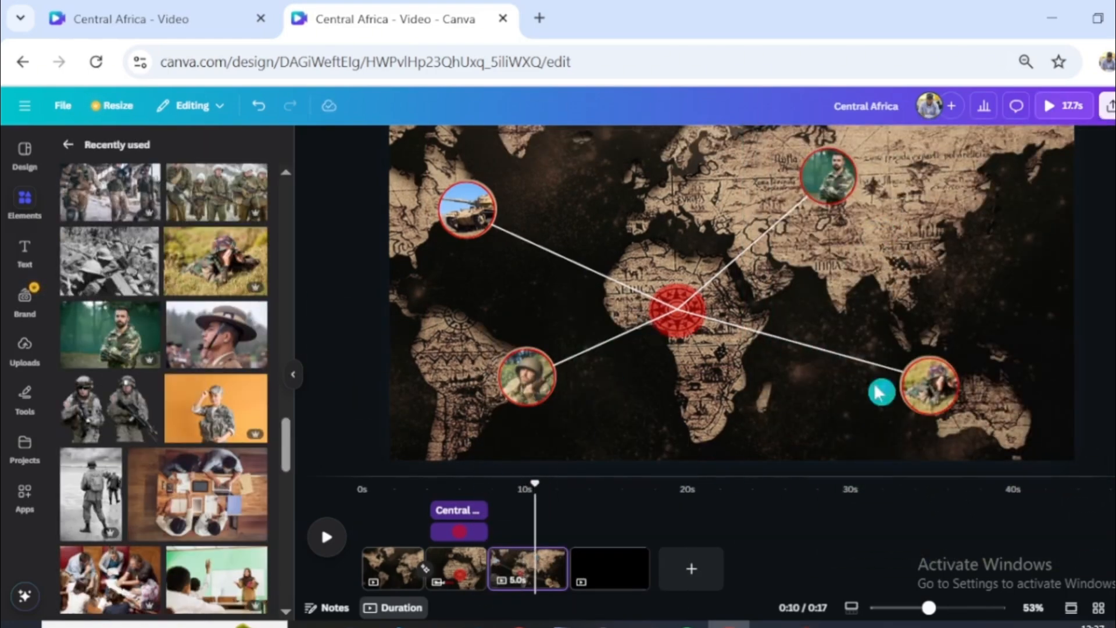
- Stack all four framed pictures on the red circle in central Africa
{"action": "left_click", "coordinate": [929, 398]}
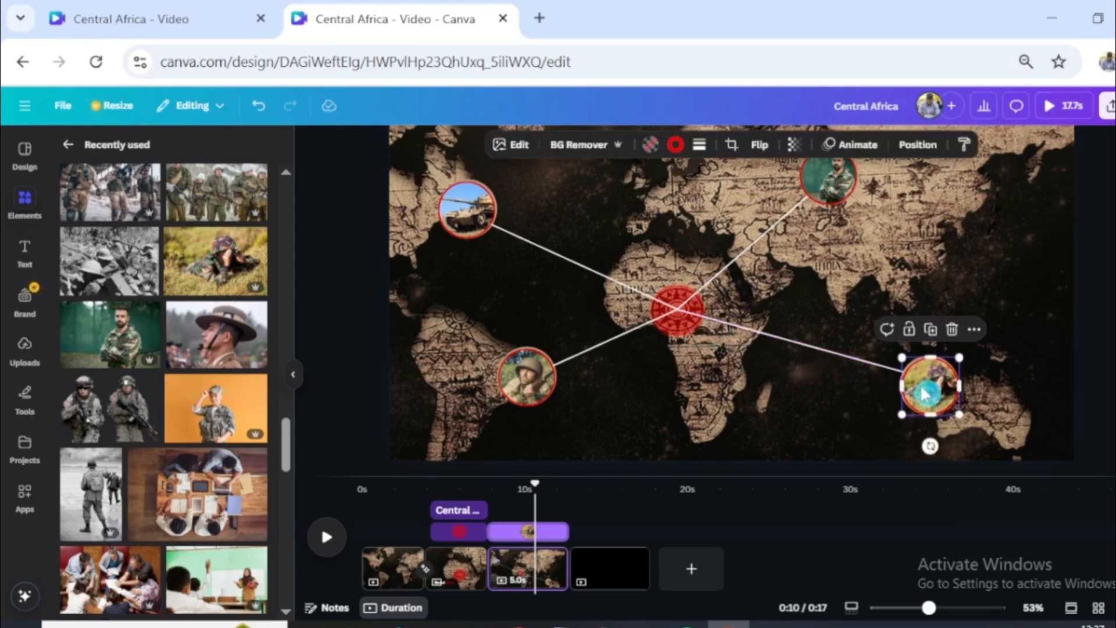
{"action": "left_click_drag", "start_coordinate": [925, 394], "coordinate": [677, 312]}
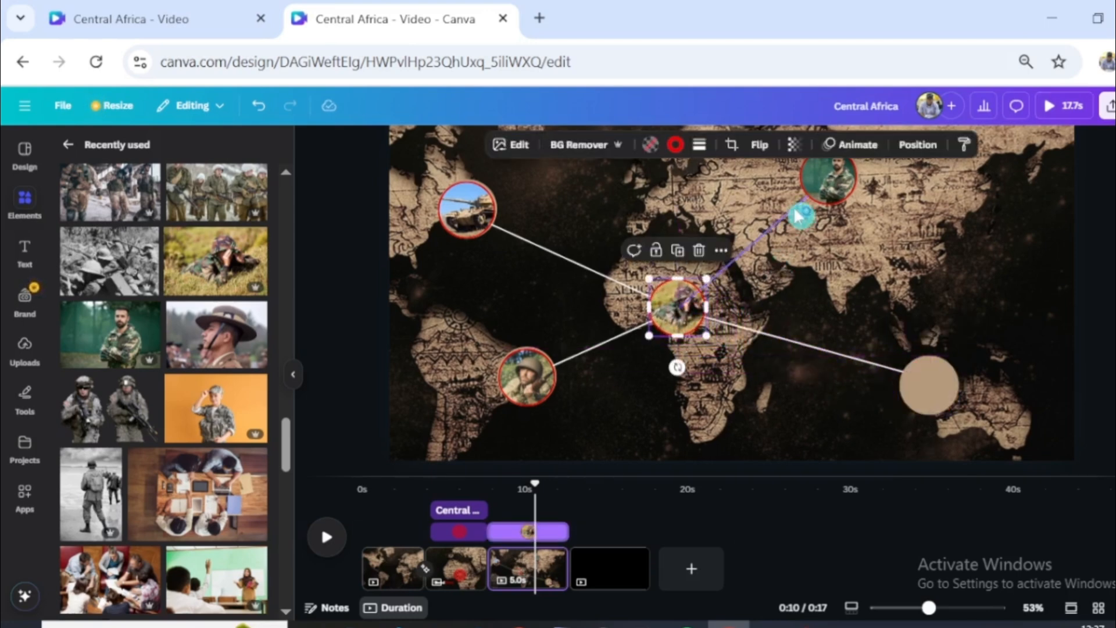
{"action": "left_click_drag", "start_coordinate": [797, 216], "coordinate": [685, 306]}
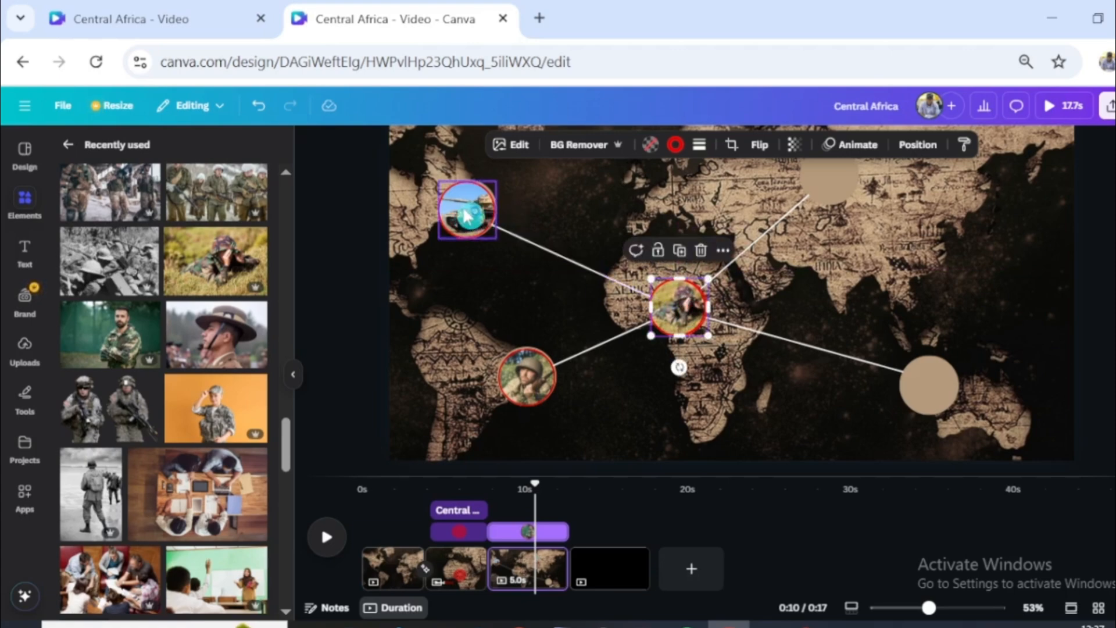
{"action": "left_click_drag", "start_coordinate": [467, 216], "coordinate": [674, 307]}
{"action": "left_click_drag", "start_coordinate": [527, 377], "coordinate": [677, 309]}
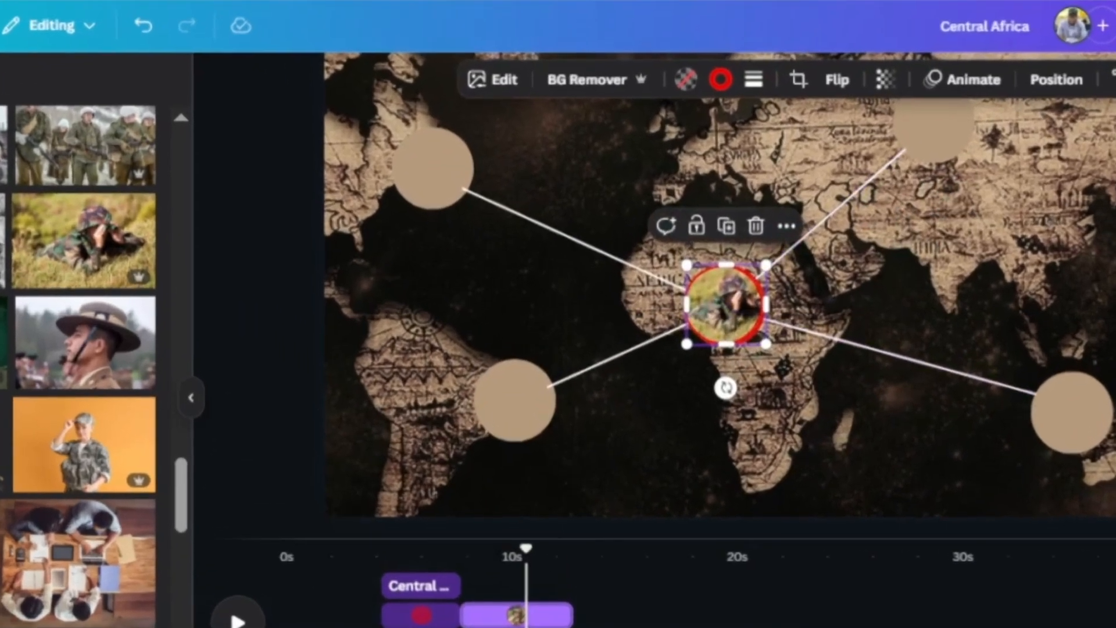
- Select the topmost crawling-soldier frame in the layer list and create a custom motion path from central Africa to the Australia circle
{"action": "left_click", "coordinate": [1055, 82]}
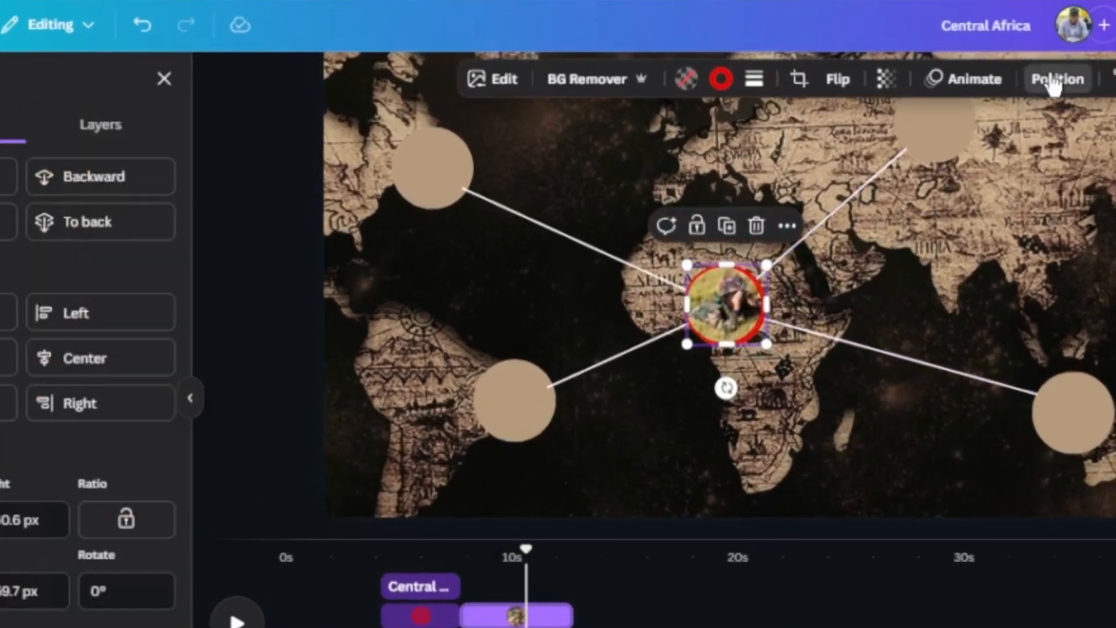
{"action": "left_click", "coordinate": [149, 131]}
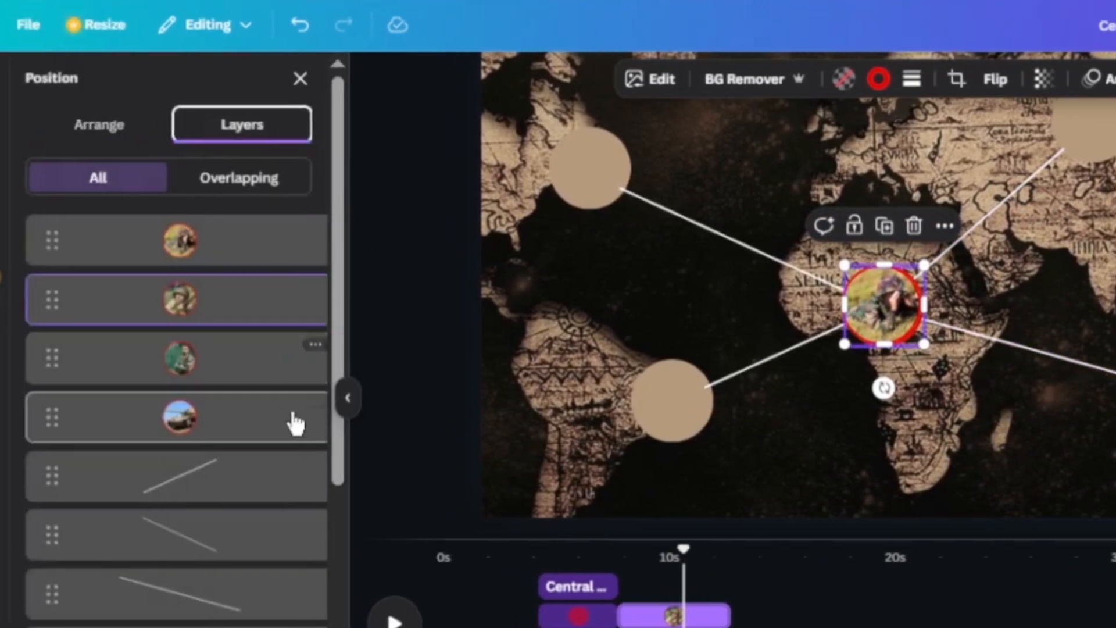
{"action": "left_click", "coordinate": [227, 248]}
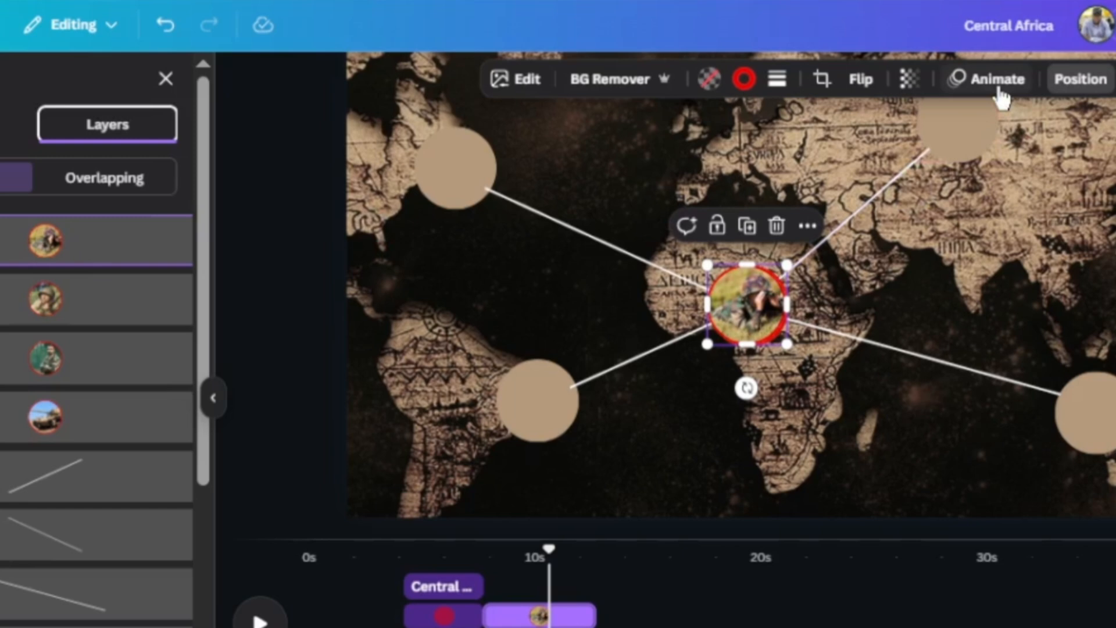
{"action": "left_click", "coordinate": [997, 85]}
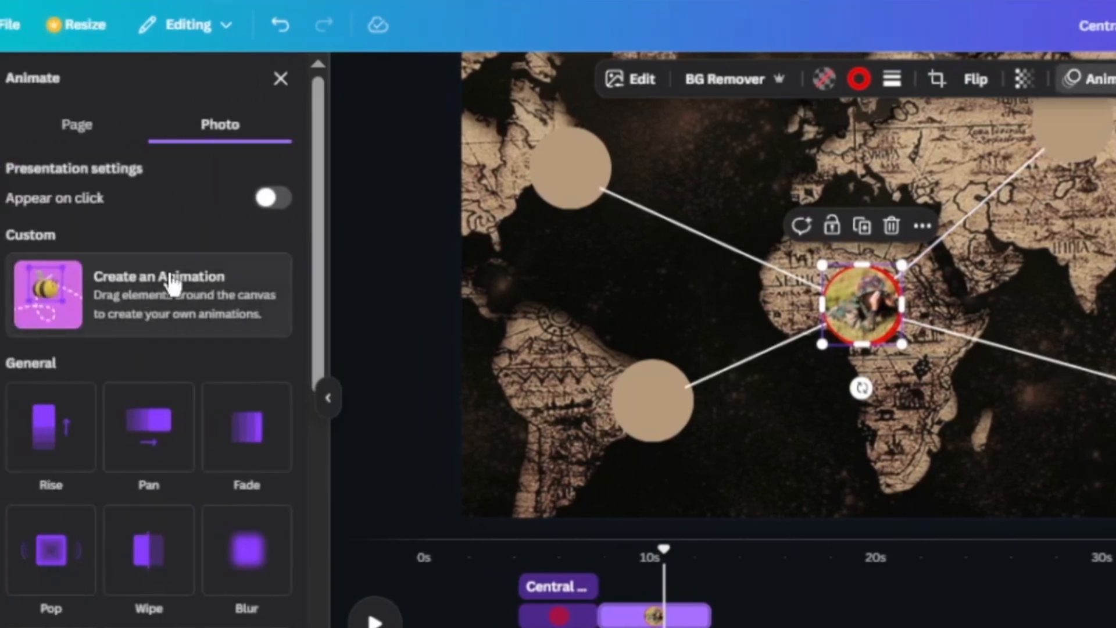
{"action": "left_click", "coordinate": [59, 283]}
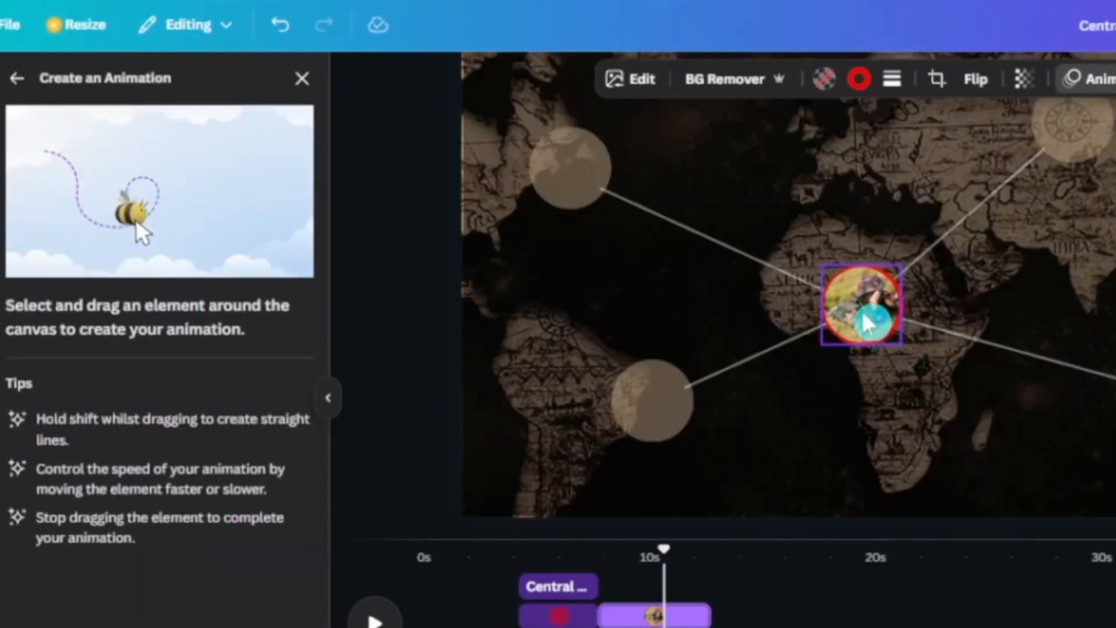
{"action": "mouse_move", "coordinate": [866, 320]}
{"action": "left_mouse_down"}
{"action": "mouse_move", "coordinate": [1016, 356]}
{"action": "mouse_move", "coordinate": [1115, 419]}
{"action": "left_mouse_up"}
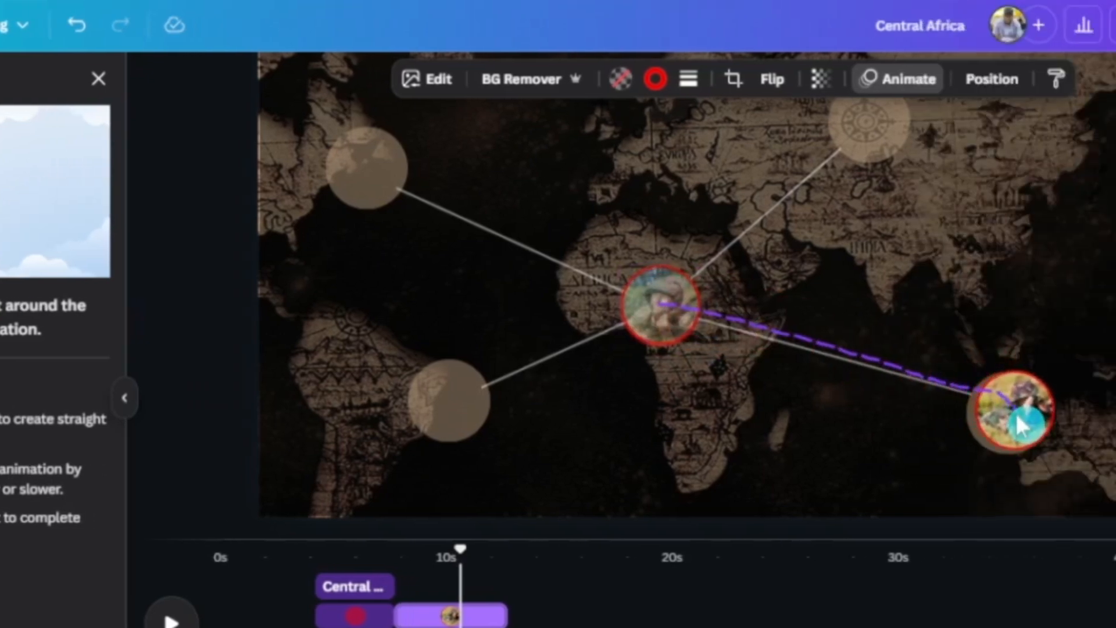
{"action": "left_click_drag", "start_coordinate": [1010, 421], "coordinate": [994, 422]}
{"action": "key", "text": "ctrl+z"}
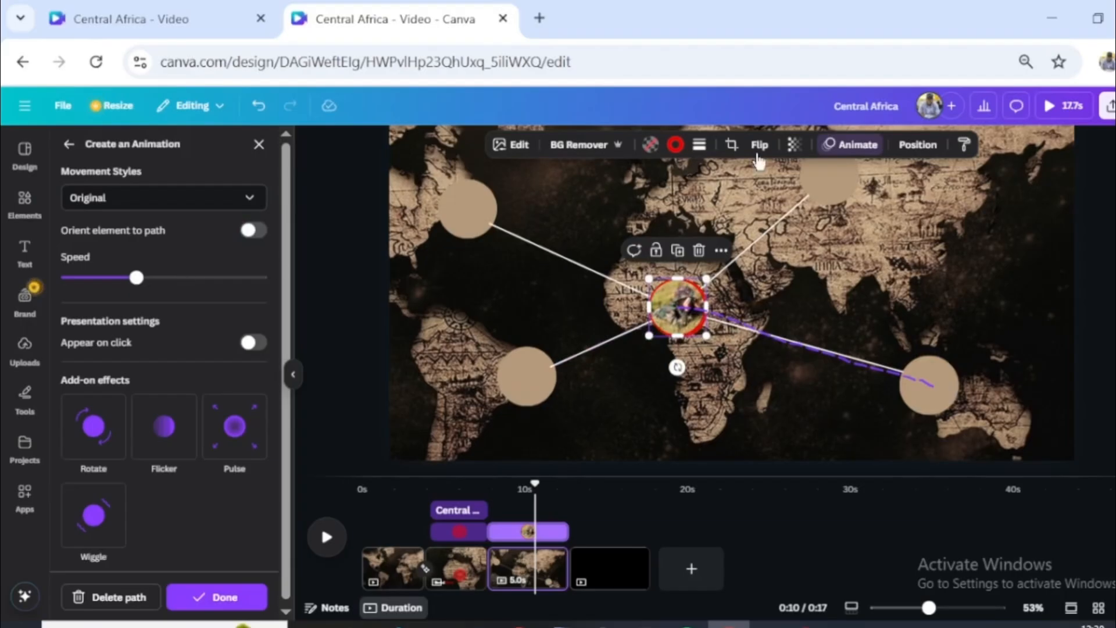
- Send the crawling-soldier layer below the other pictures and create a custom motion path to the Asia circle for the helmeted soldier
{"action": "left_click", "coordinate": [917, 144]}
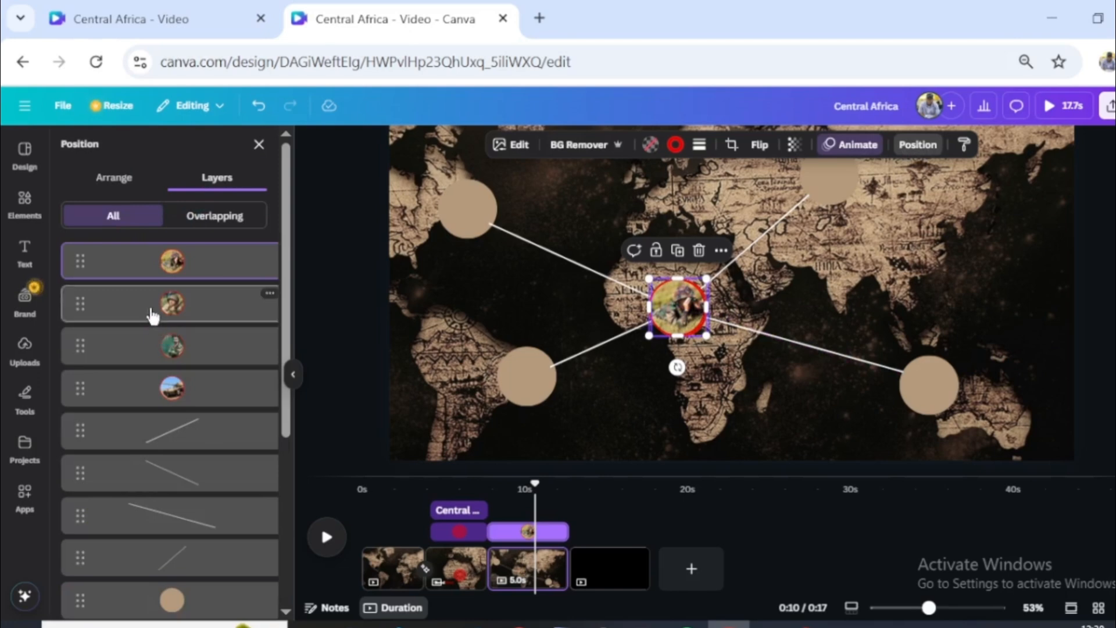
{"action": "left_click_drag", "start_coordinate": [112, 275], "coordinate": [106, 415]}
{"action": "left_click", "coordinate": [150, 261]}
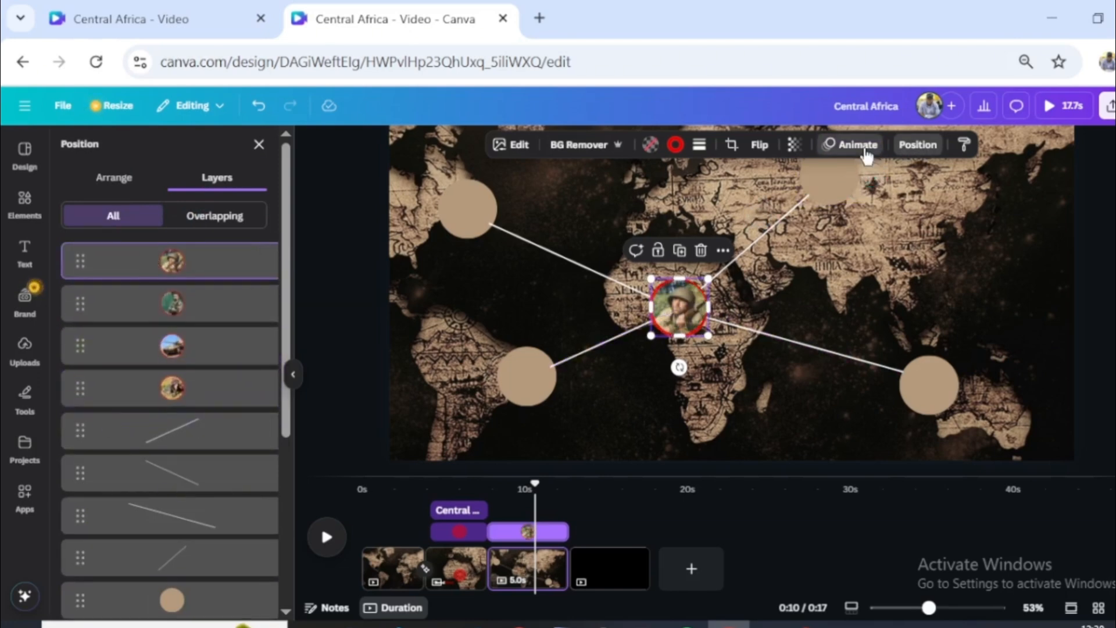
{"action": "left_click", "coordinate": [865, 154]}
{"action": "left_click", "coordinate": [130, 318]}
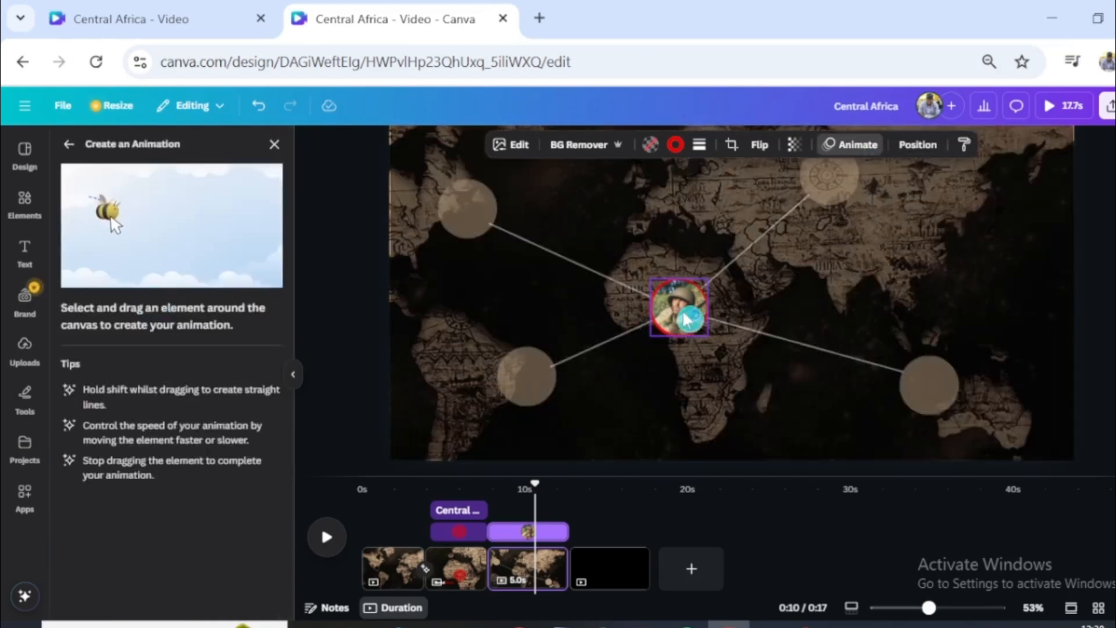
{"action": "mouse_move", "coordinate": [685, 319]}
{"action": "left_mouse_down"}
{"action": "mouse_move", "coordinate": [806, 237]}
{"action": "mouse_move", "coordinate": [831, 179]}
{"action": "left_mouse_up"}
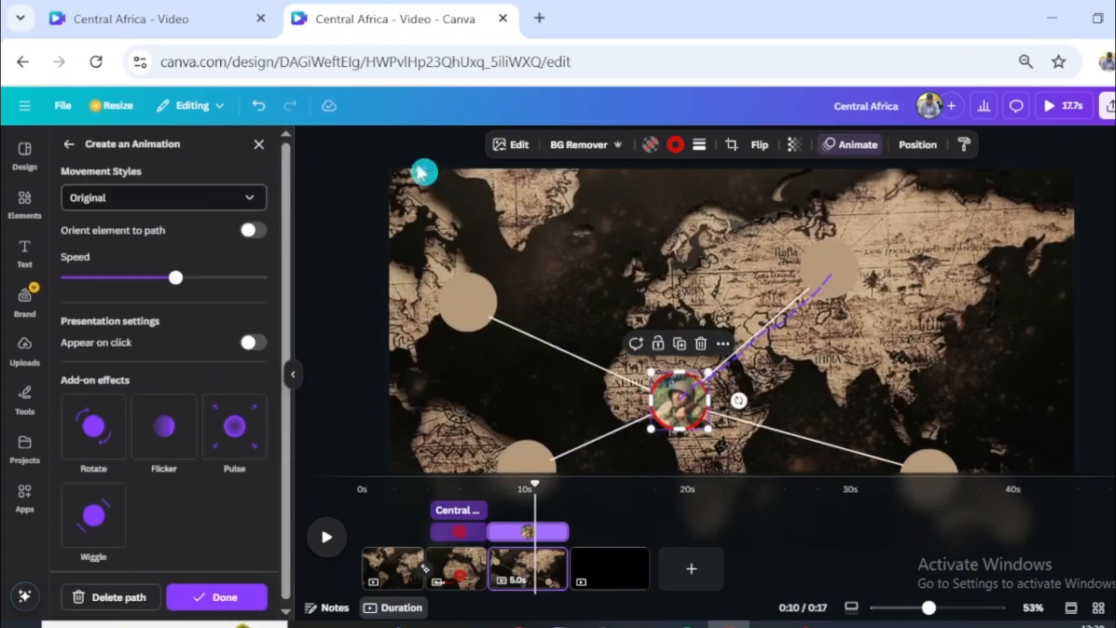
- Move the helmeted-soldier layer below the tank and bearded-soldier layers
{"action": "left_click", "coordinate": [917, 145]}
{"action": "left_click_drag", "start_coordinate": [133, 273], "coordinate": [79, 387]}
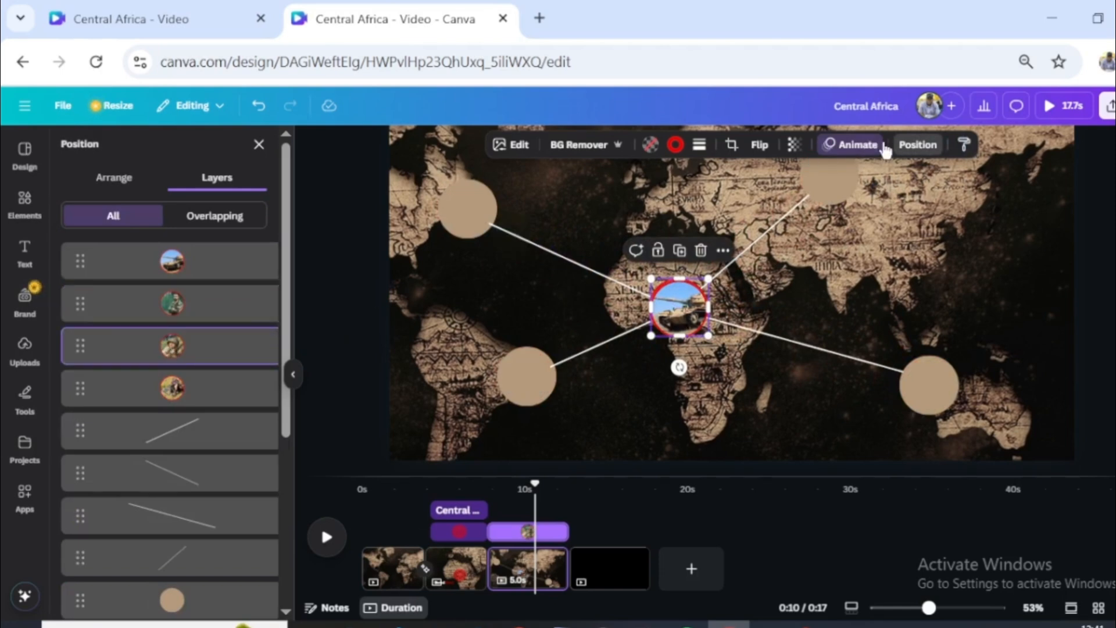
- Set the movement style of the motion path leading to Asia to Smooth and lower its speed below the middle
{"action": "left_click", "coordinate": [858, 144]}
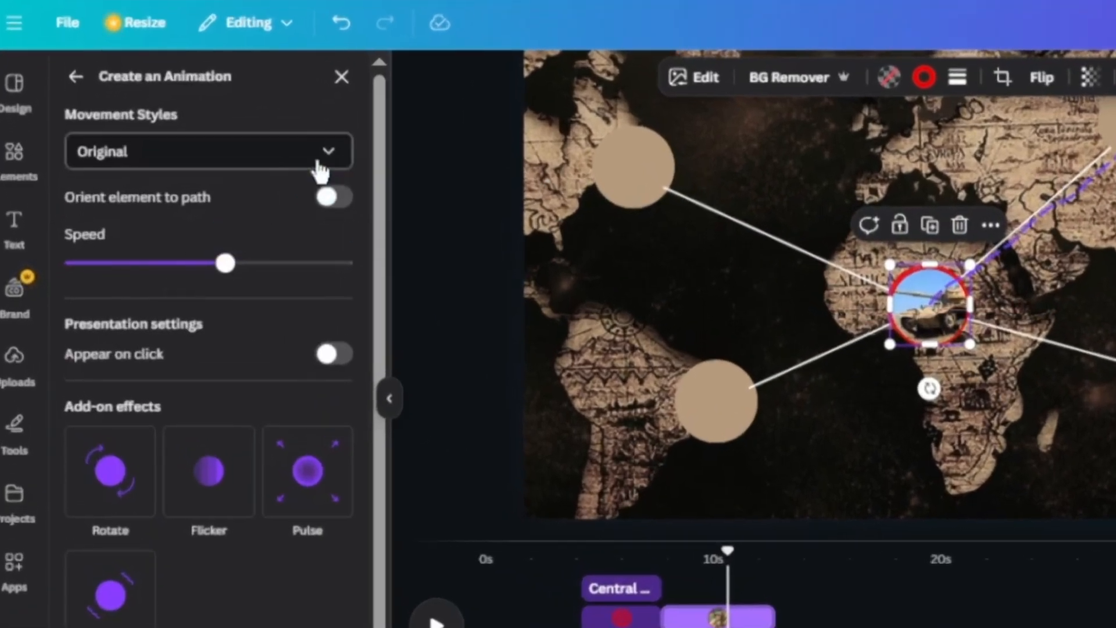
{"action": "left_click", "coordinate": [263, 156]}
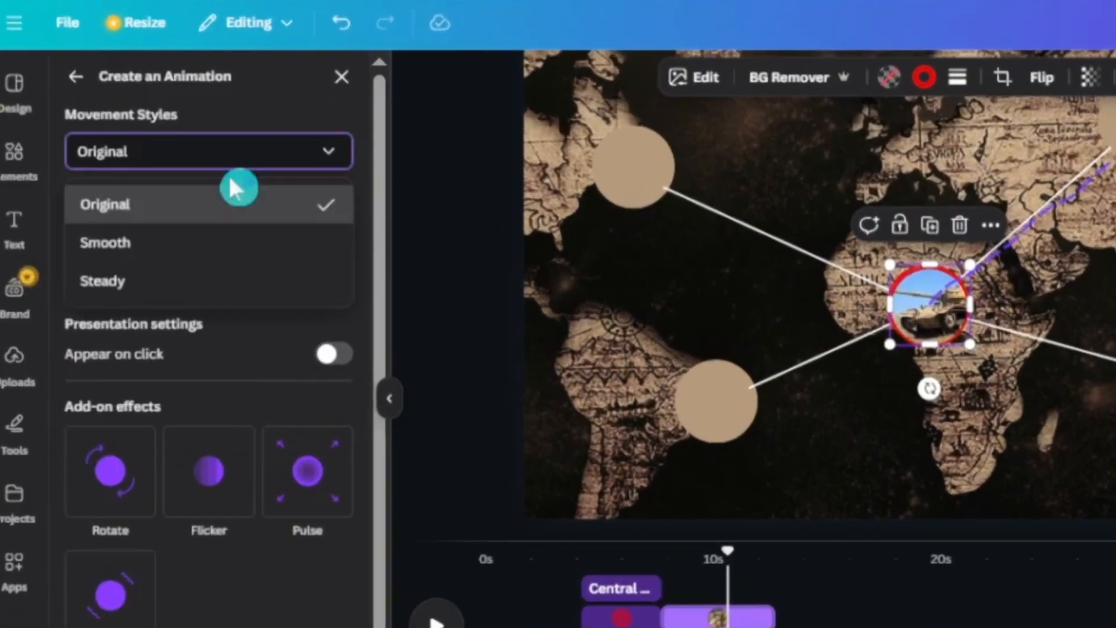
{"action": "left_click", "coordinate": [135, 255]}
{"action": "left_click_drag", "start_coordinate": [224, 263], "coordinate": [281, 263]}
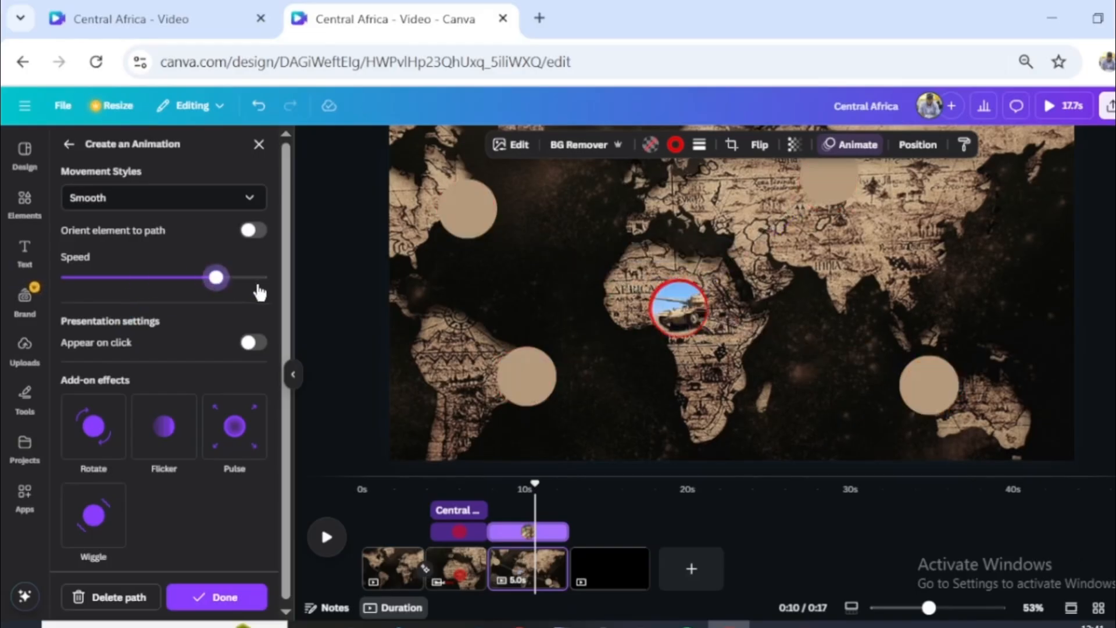
{"action": "left_click_drag", "start_coordinate": [203, 278], "coordinate": [143, 278]}
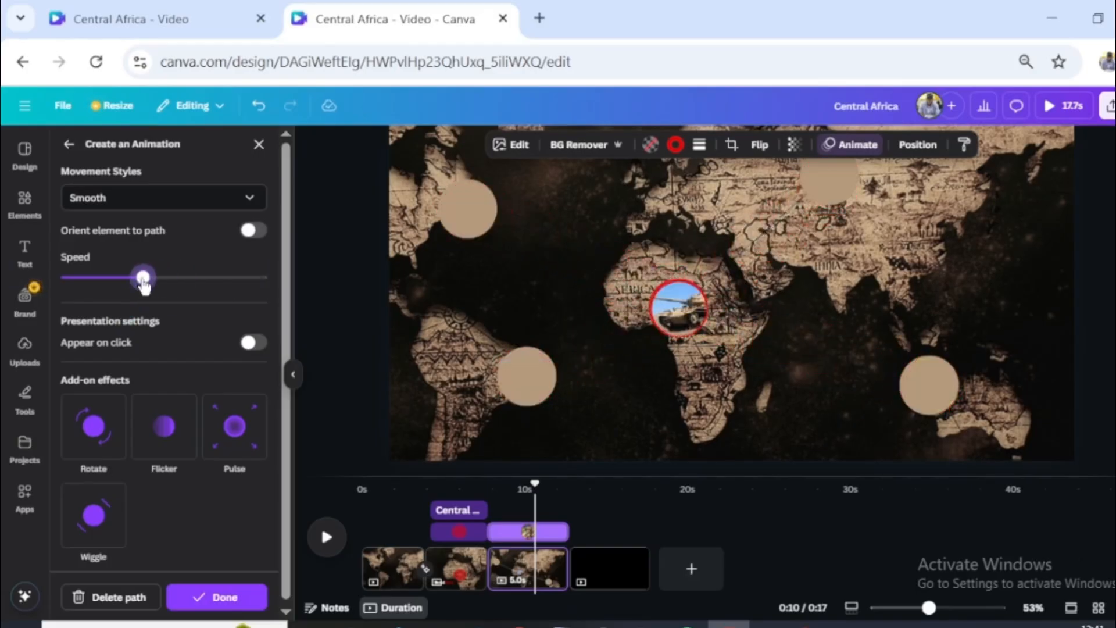
- Duplicate the third page holding the animated lines and framed pictures
{"action": "left_click_drag", "start_coordinate": [534, 489], "coordinate": [554, 496]}
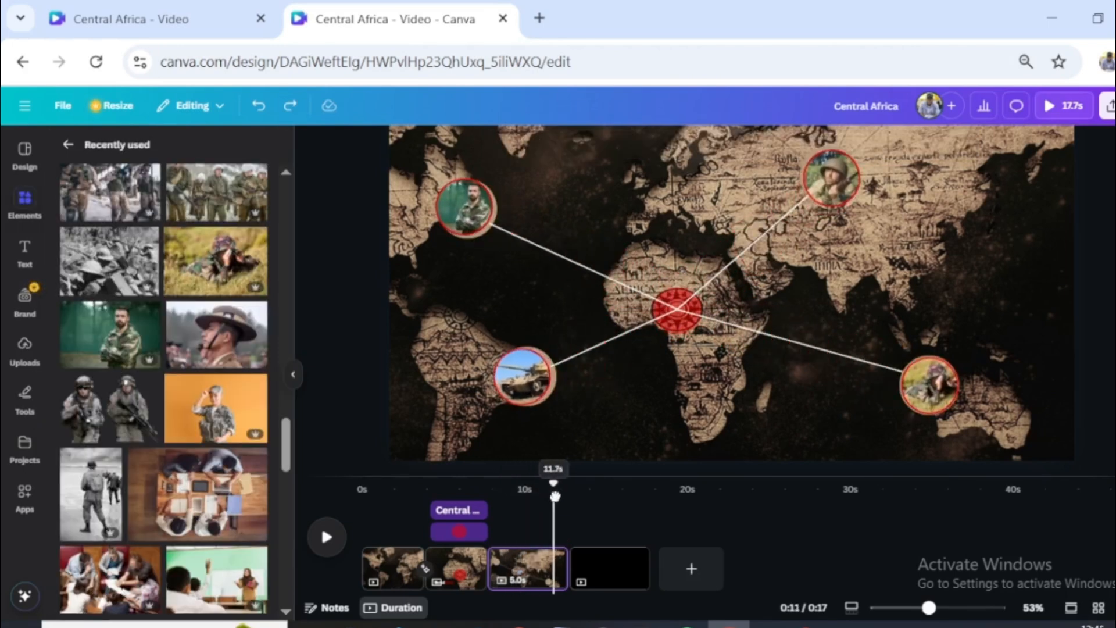
{"action": "left_click", "coordinate": [532, 561]}
{"action": "key", "text": "ctrl+d"}
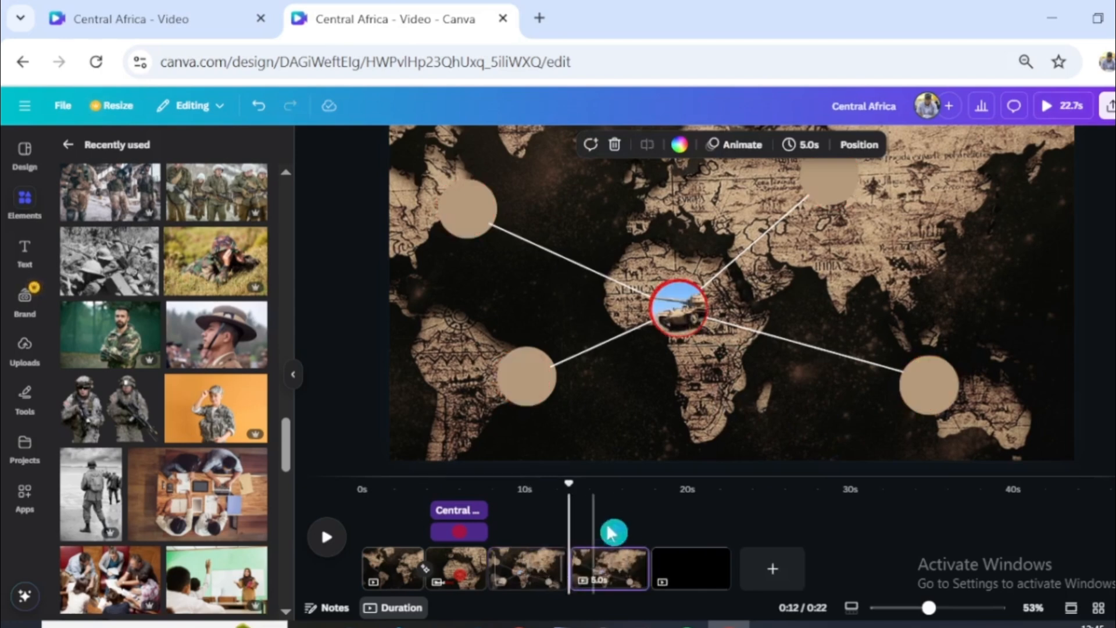
- Remove all animations from the duplicated page
{"action": "left_click_drag", "start_coordinate": [572, 483], "coordinate": [597, 483]}
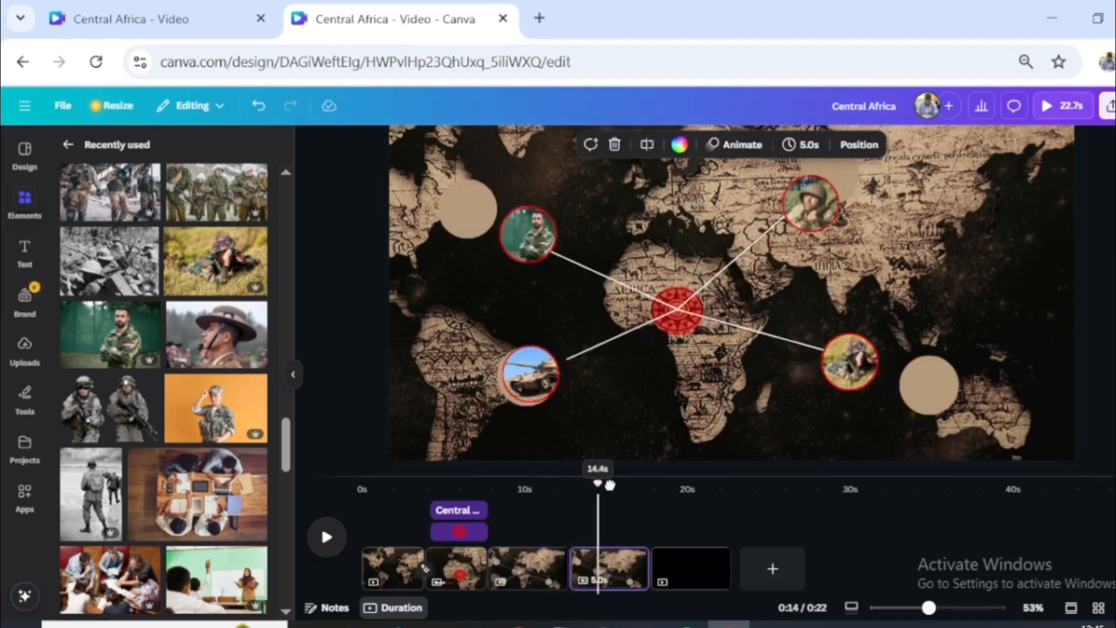
{"action": "left_click", "coordinate": [738, 145]}
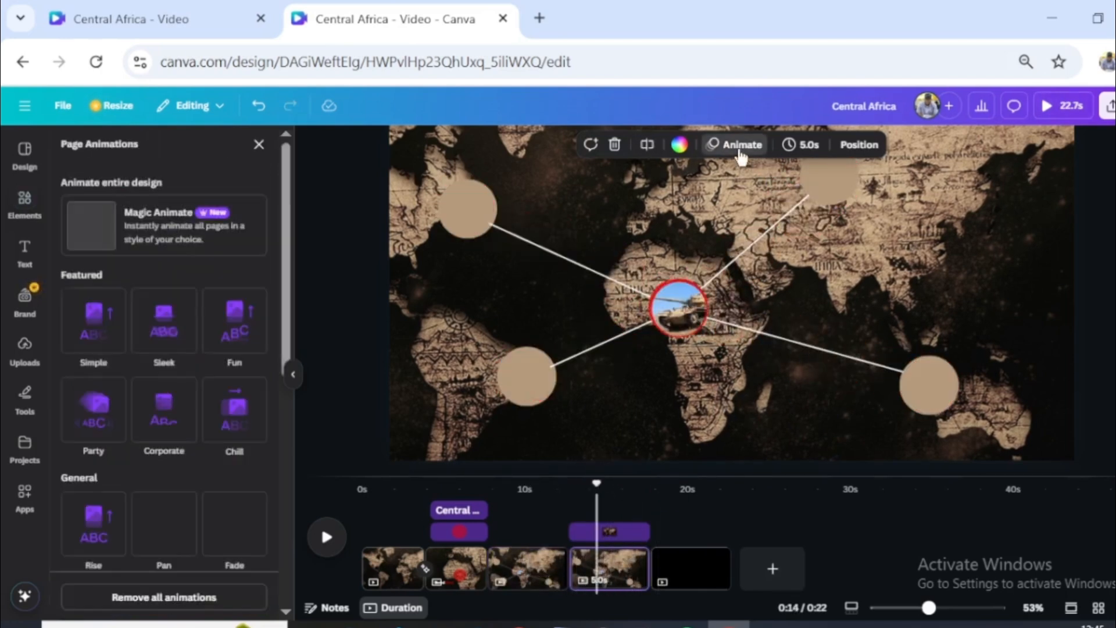
{"action": "left_click", "coordinate": [164, 597]}
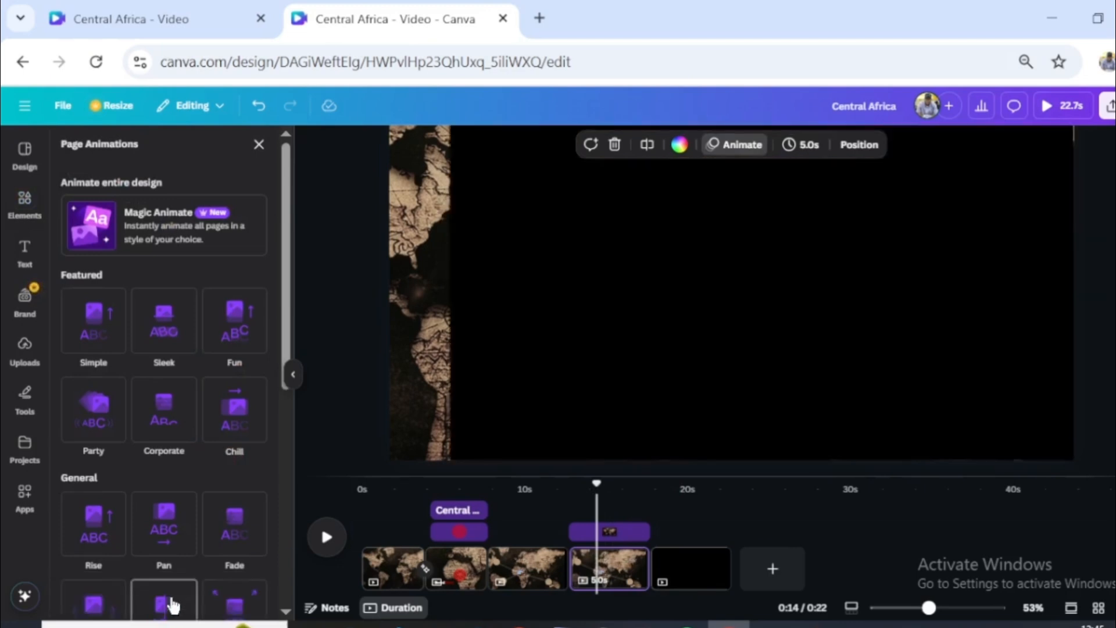
{"action": "left_click", "coordinate": [260, 146]}
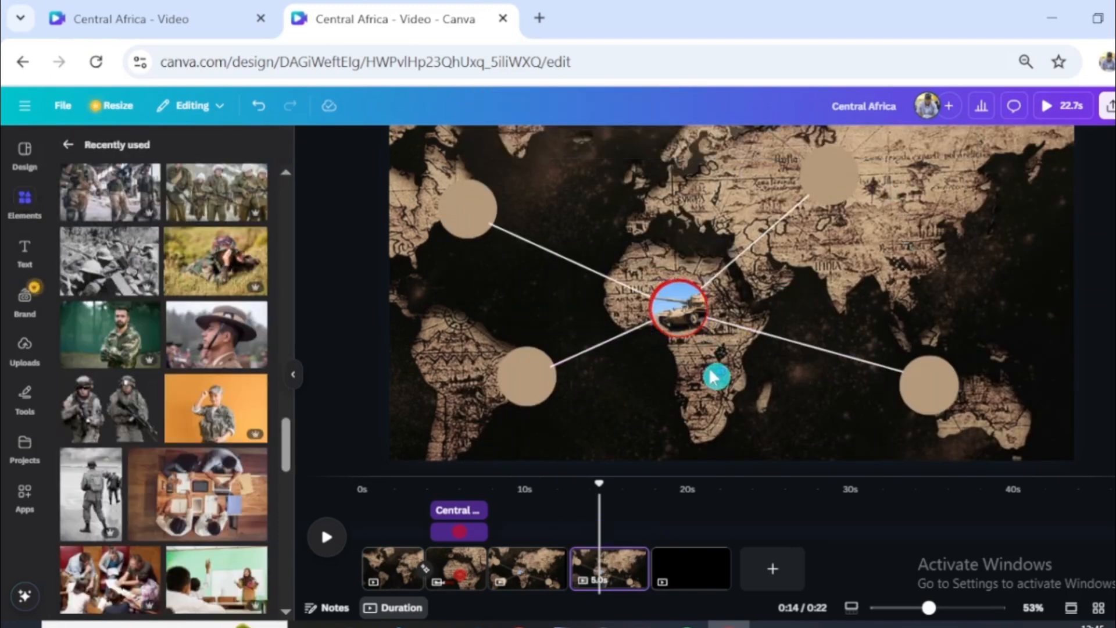
- On the duplicated page, move the tank picture to the North America circle and the bearded soldier to the Australia circle
{"action": "left_click_drag", "start_coordinate": [672, 316], "coordinate": [472, 218]}
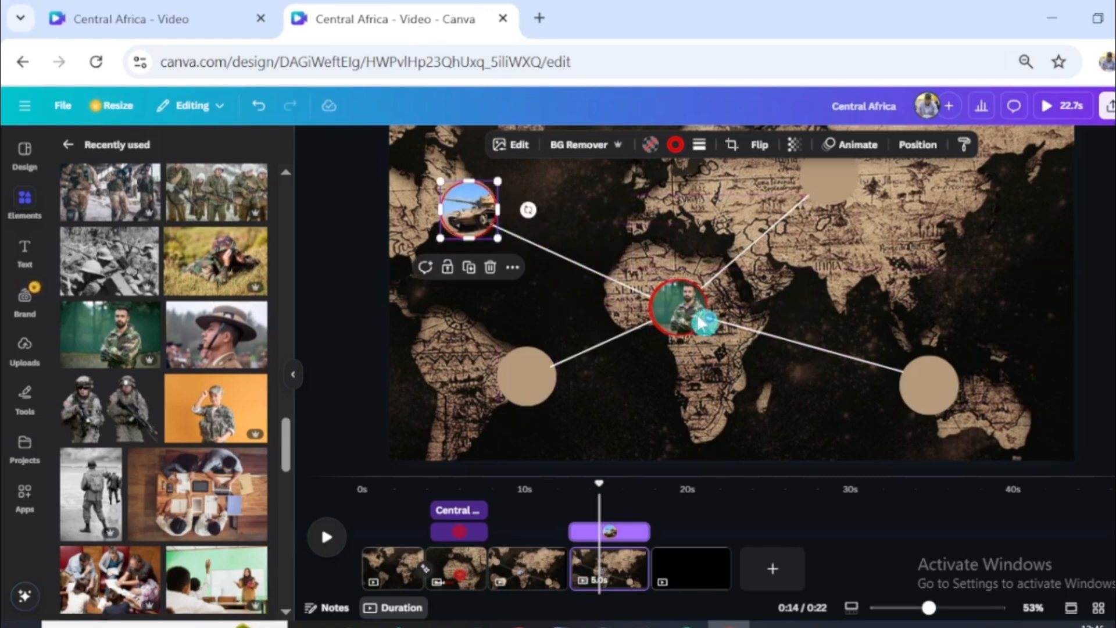
{"action": "left_click_drag", "start_coordinate": [686, 316], "coordinate": [926, 381]}
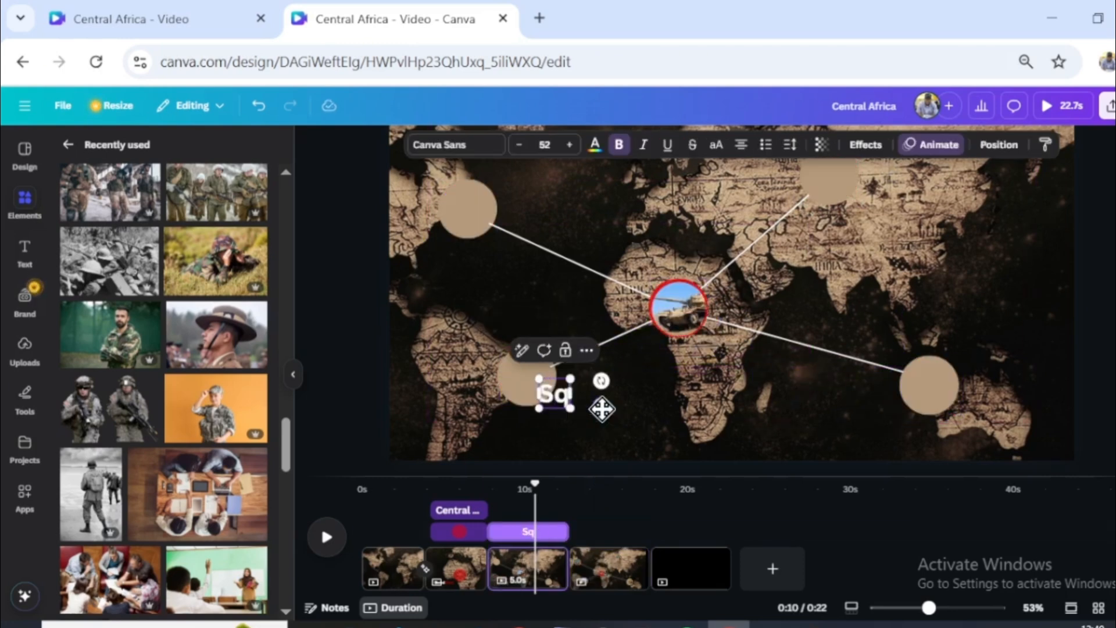
- Add a bold "Squad GT" label under the South America circle on page 3 and place copies by the Australia, Asia and North America circles
{"action": "type", "text": "uad GT"}
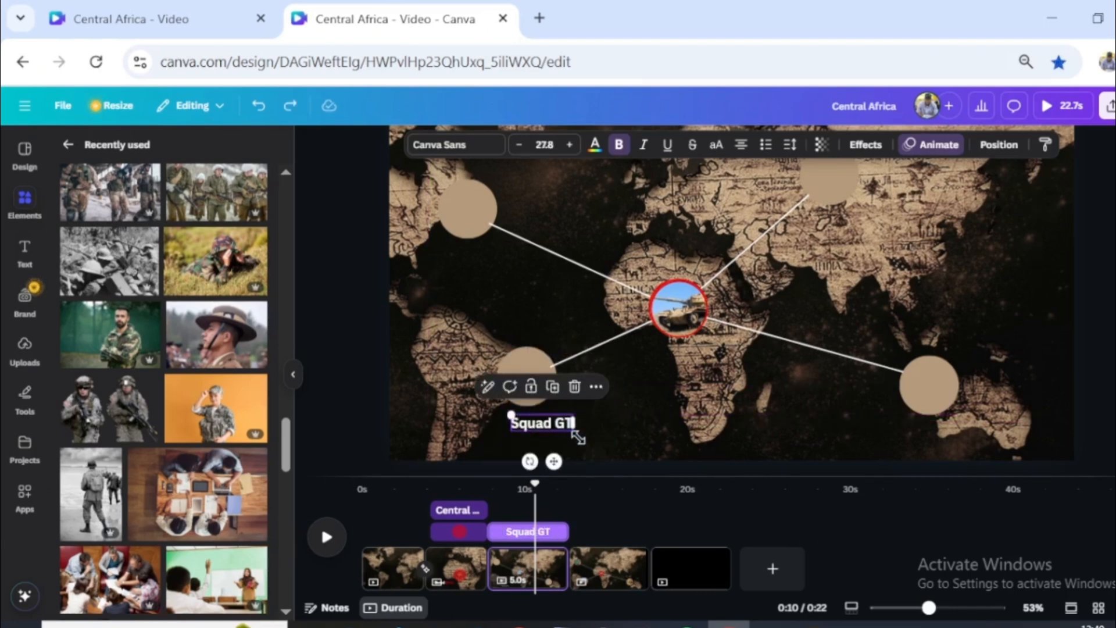
{"action": "left_click_drag", "start_coordinate": [553, 460], "coordinate": [781, 463]}
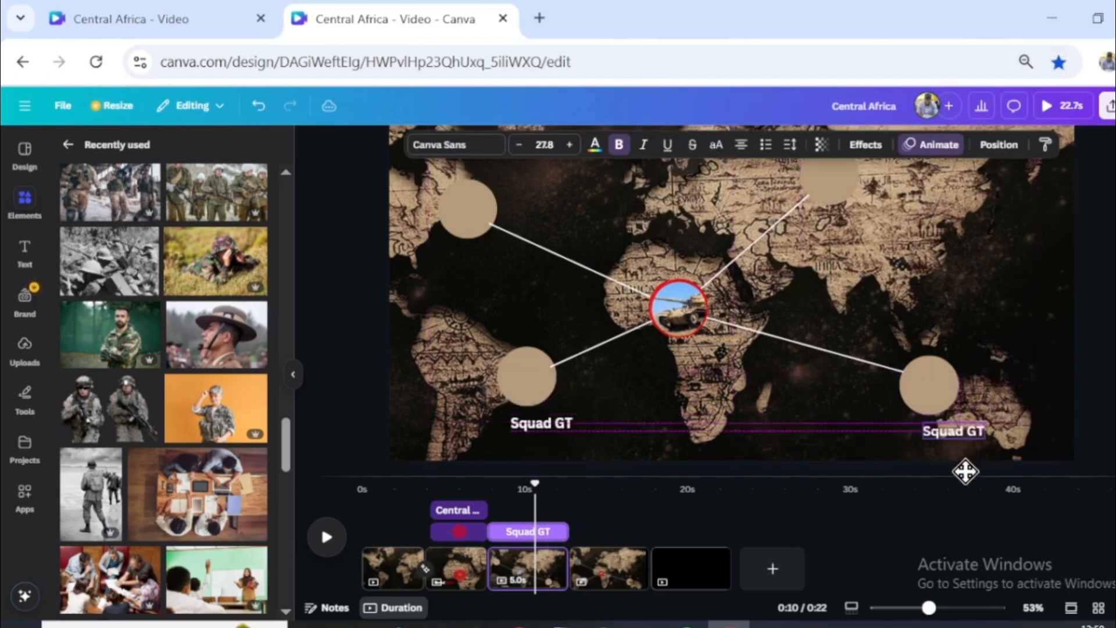
{"action": "left_click_drag", "start_coordinate": [965, 471], "coordinate": [907, 465]}
{"action": "key", "text": "ctrl+v"}
{"action": "left_click_drag", "start_coordinate": [558, 471], "coordinate": [856, 313]}
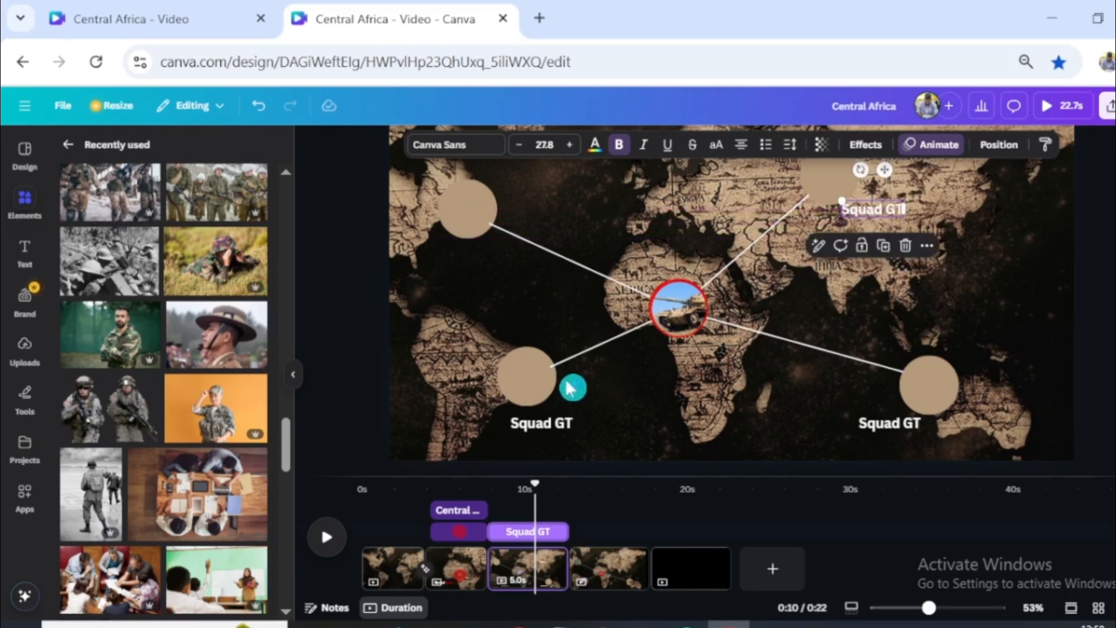
{"action": "key", "text": "ctrl+v"}
{"action": "left_click_drag", "start_coordinate": [544, 456], "coordinate": [541, 278]}
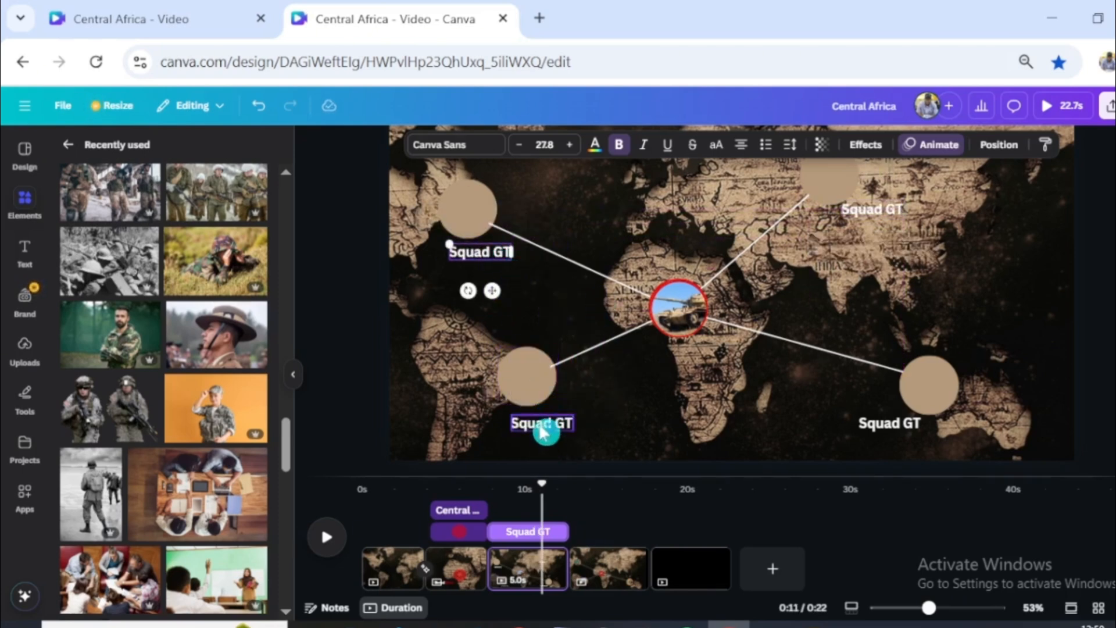
- Apply the Burst animation on enter to all four "Squad GT" labels on page 3 and adjust its animation setting
{"action": "left_click", "coordinate": [882, 218], "text": "shift"}
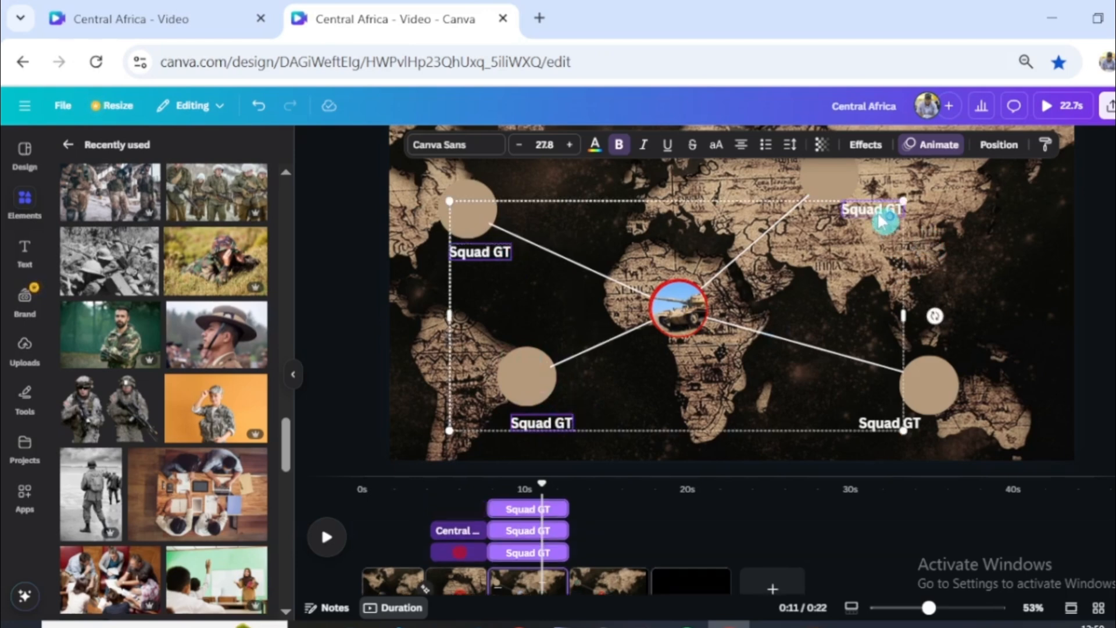
{"action": "left_click", "coordinate": [918, 434], "text": "shift"}
{"action": "left_click", "coordinate": [919, 145]}
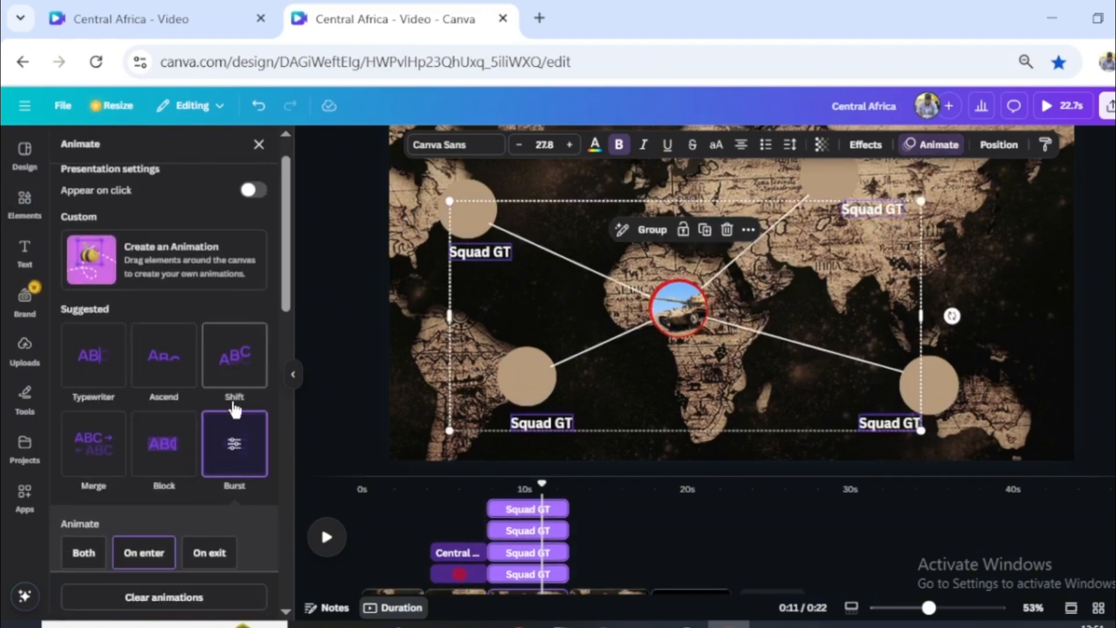
{"action": "left_click", "coordinate": [251, 463]}
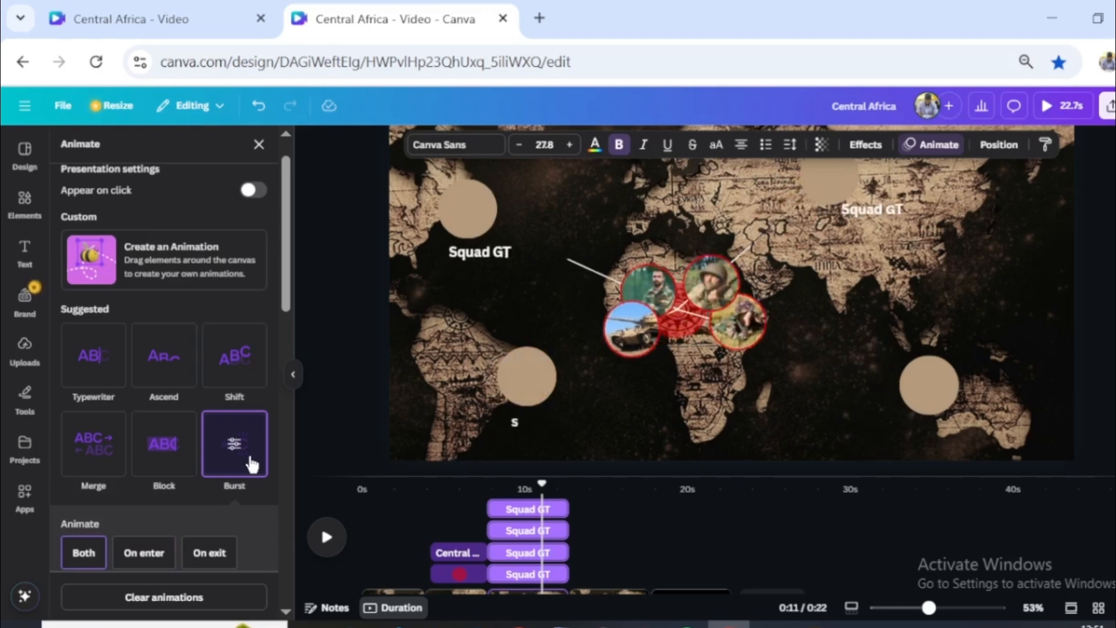
{"action": "scroll", "coordinate": [182, 538], "scroll_direction": "down", "scroll_amount": 1}
{"action": "left_click", "coordinate": [143, 460]}
{"action": "left_click_drag", "start_coordinate": [163, 506], "coordinate": [148, 506]}
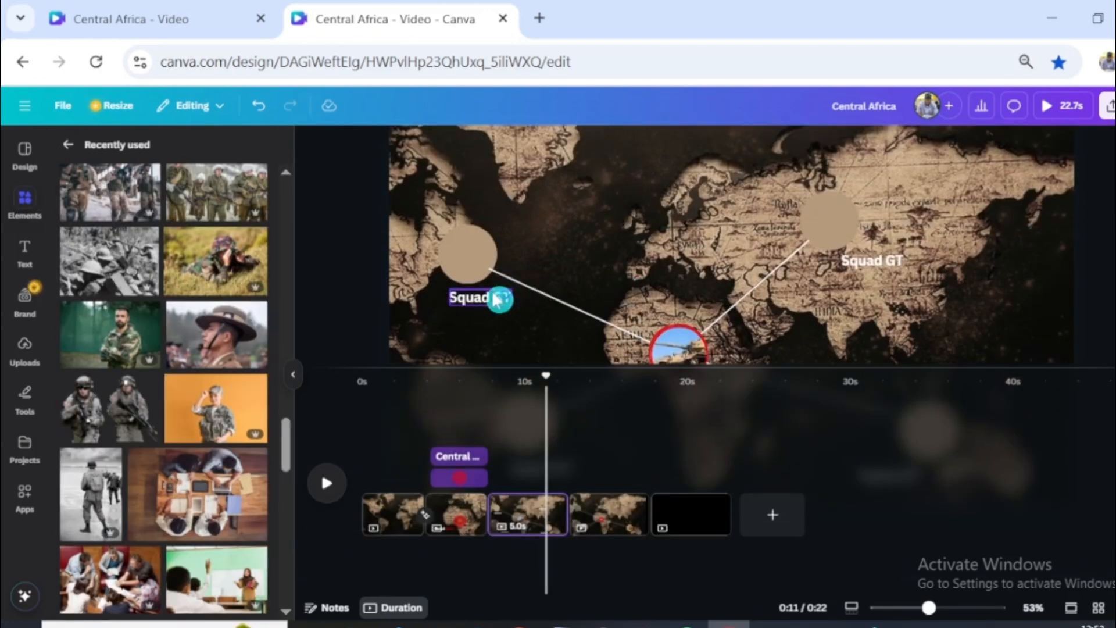
- Copy the four "Squad GT" labels from page 3 onto page 4 at the same positions
{"action": "left_click", "coordinate": [495, 298]}
{"action": "left_click", "coordinate": [876, 265], "text": "shift"}
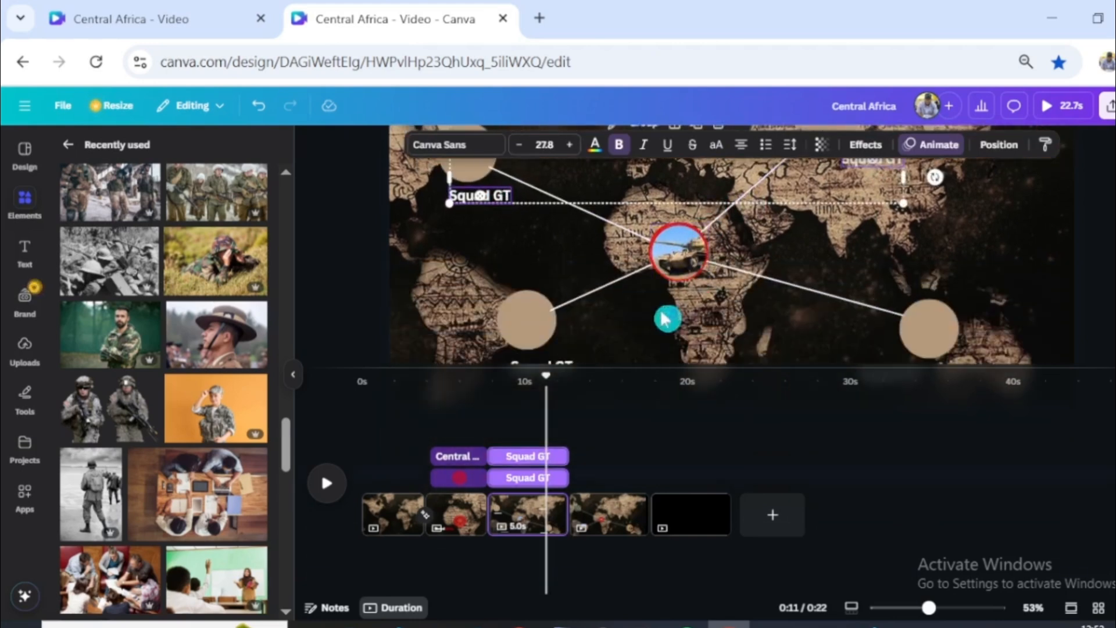
{"action": "left_click", "coordinate": [916, 324], "text": "shift"}
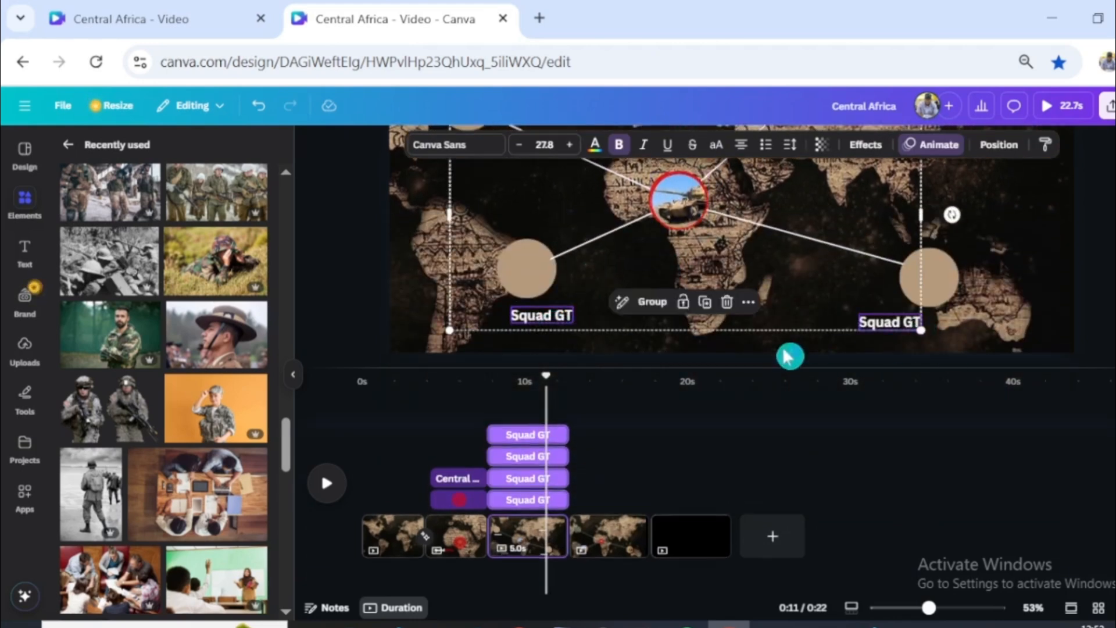
{"action": "left_click_drag", "start_coordinate": [547, 376], "coordinate": [609, 377]}
{"action": "left_click", "coordinate": [606, 530]}
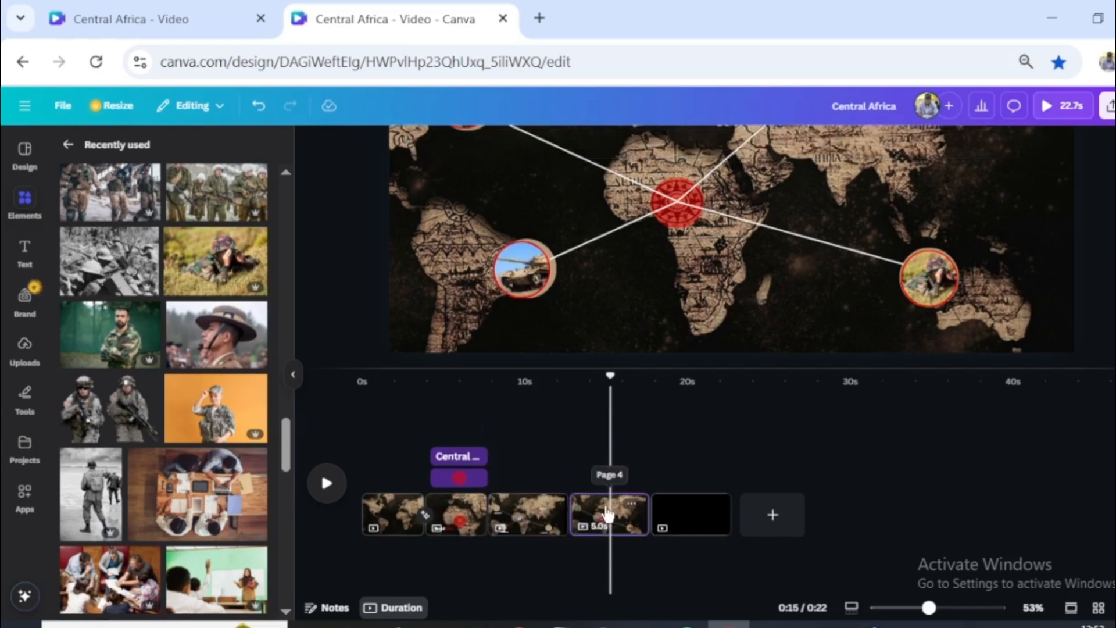
{"action": "scroll", "coordinate": [727, 293], "scroll_direction": "up", "scroll_amount": 1}
{"action": "scroll", "coordinate": [720, 308], "scroll_direction": "up", "scroll_amount": 3}
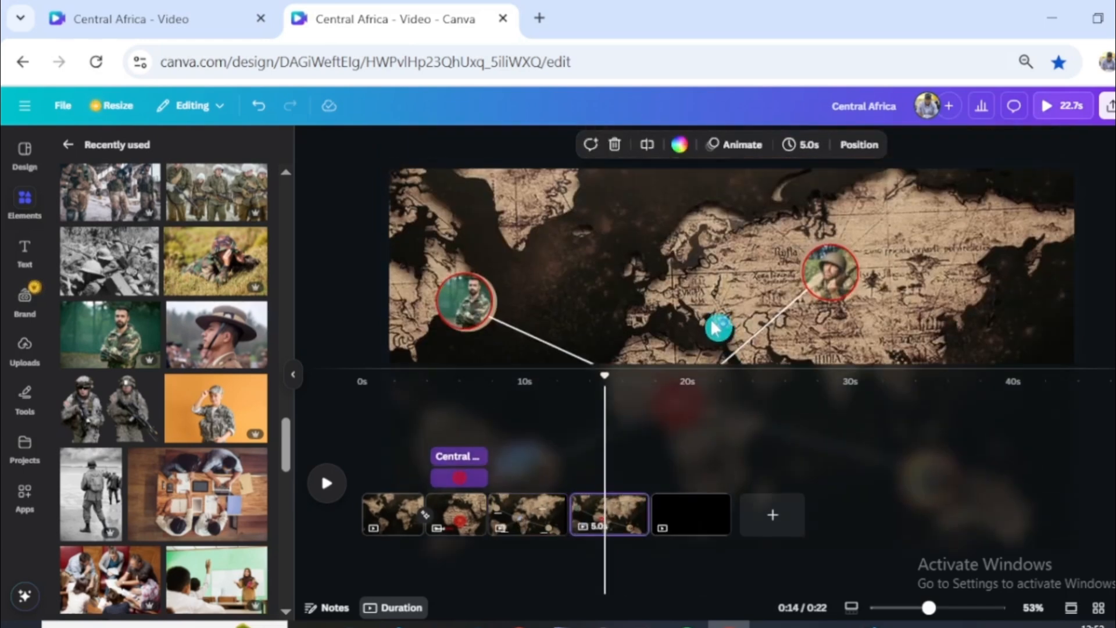
{"action": "left_click", "coordinate": [717, 328]}
{"action": "left_click_drag", "start_coordinate": [727, 370], "coordinate": [732, 507]}
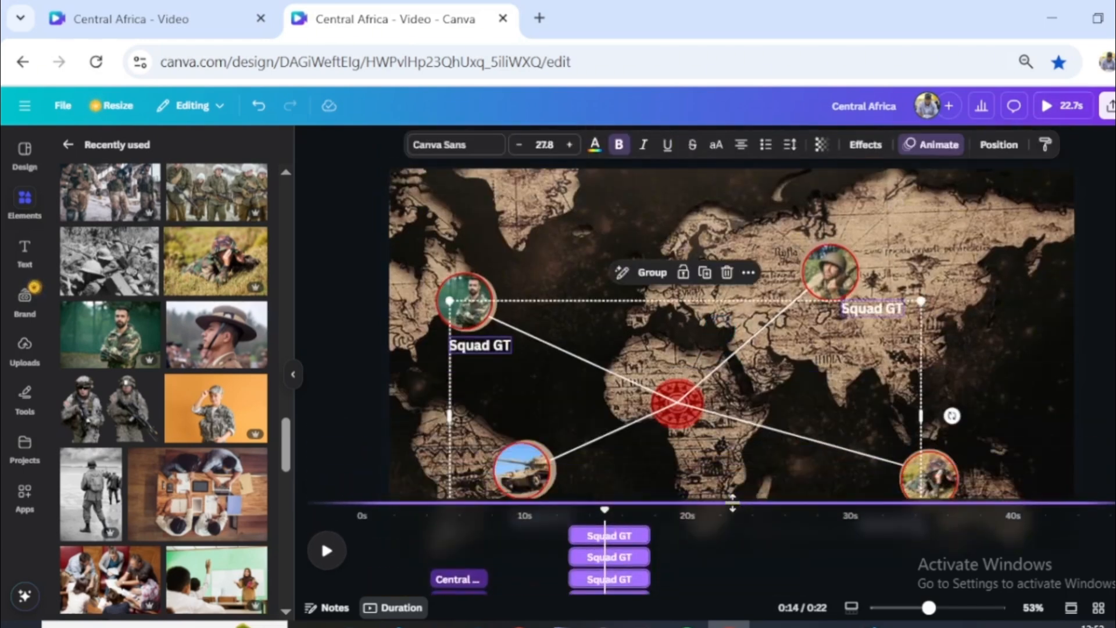
{"action": "left_click", "coordinate": [734, 509]}
- Delete the four beige circles behind the framed pictures on page 4
{"action": "key", "text": "ctrl+minus"}
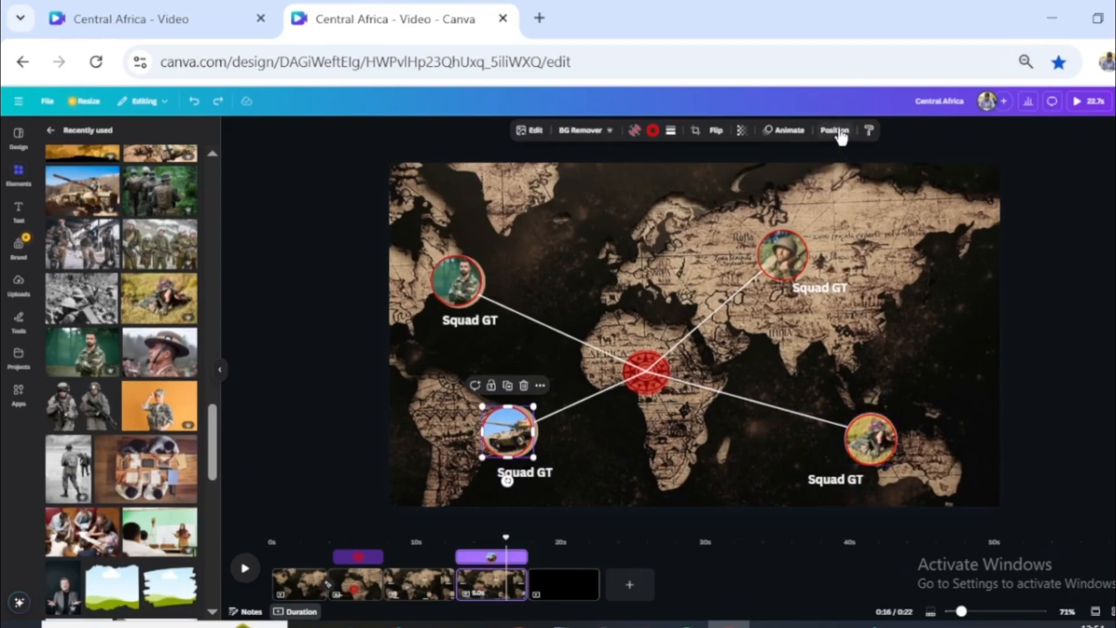
{"action": "left_click", "coordinate": [835, 131]}
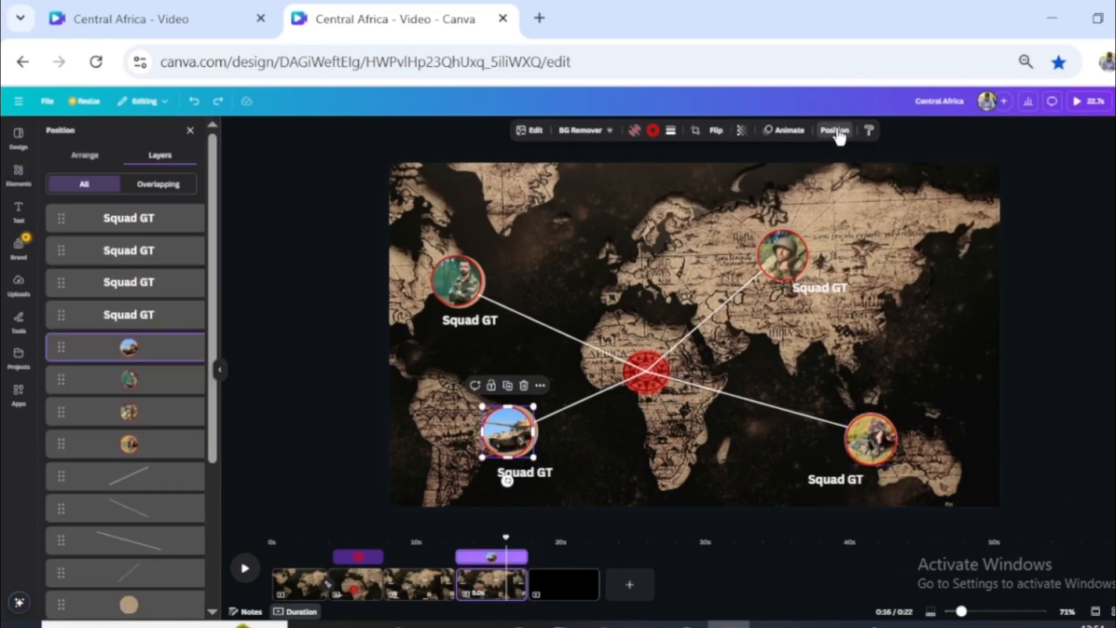
{"action": "scroll", "coordinate": [159, 473], "scroll_direction": "down", "scroll_amount": 5}
{"action": "left_click", "coordinate": [146, 480]}
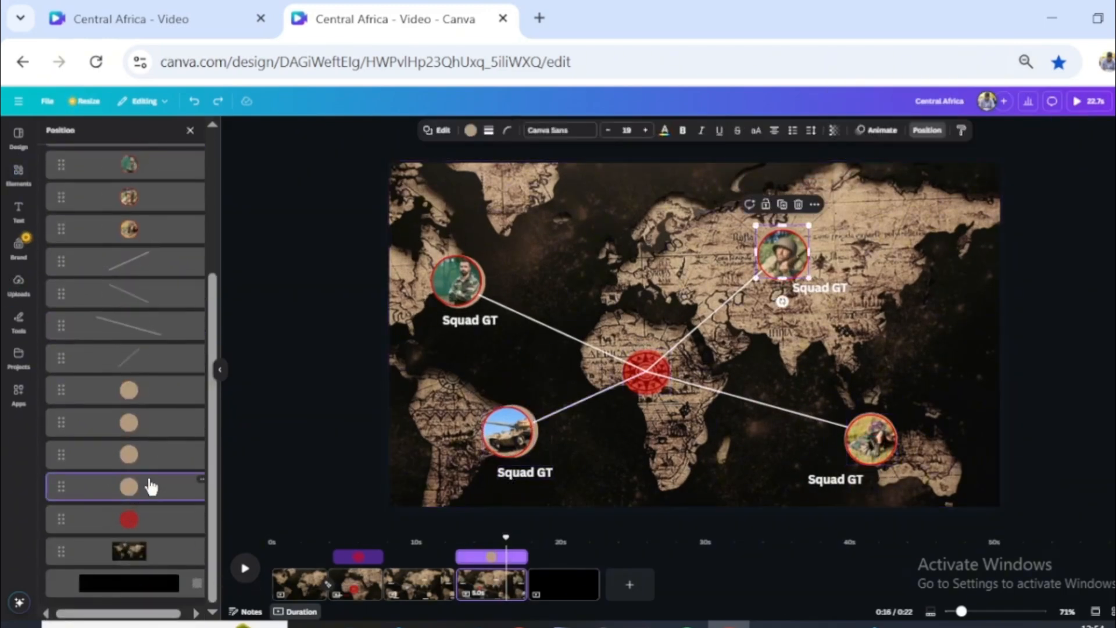
{"action": "key", "text": "Delete"}
{"action": "left_click", "coordinate": [107, 461]}
{"action": "key", "text": "Delete"}
{"action": "left_click", "coordinate": [128, 454]}
{"action": "key", "text": "Delete"}
{"action": "left_click", "coordinate": [133, 483]}
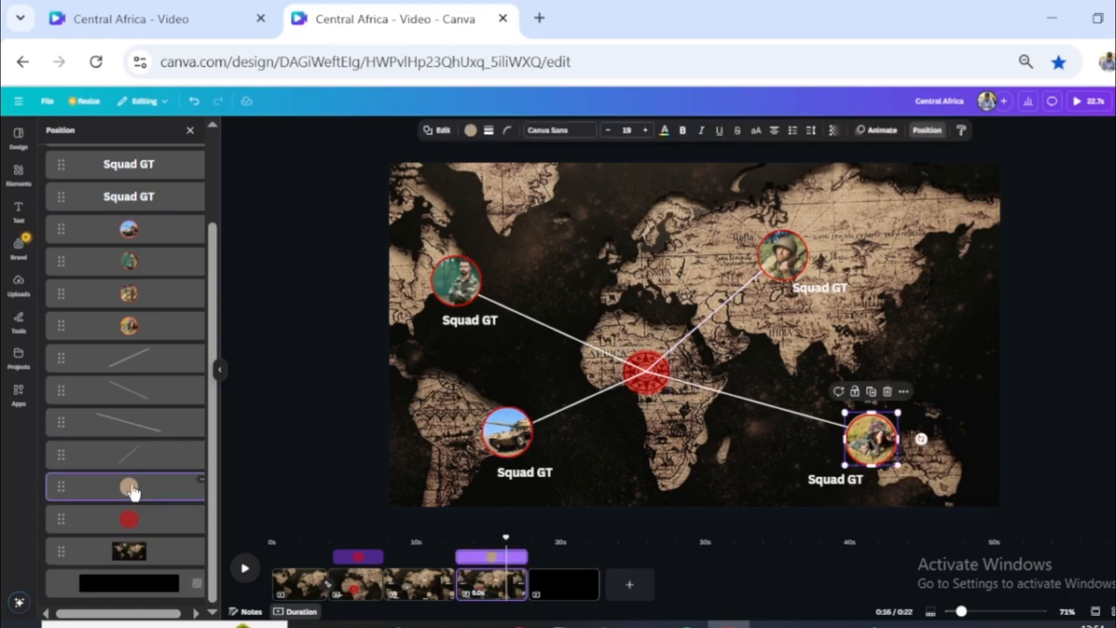
{"action": "key", "text": "Delete"}
- Enlarge the framed picture of the soldier with binoculars on page 4 until it fills the whole page
{"action": "left_click", "coordinate": [850, 420]}
{"action": "left_click_drag", "start_coordinate": [846, 413], "coordinate": [585, 155]}
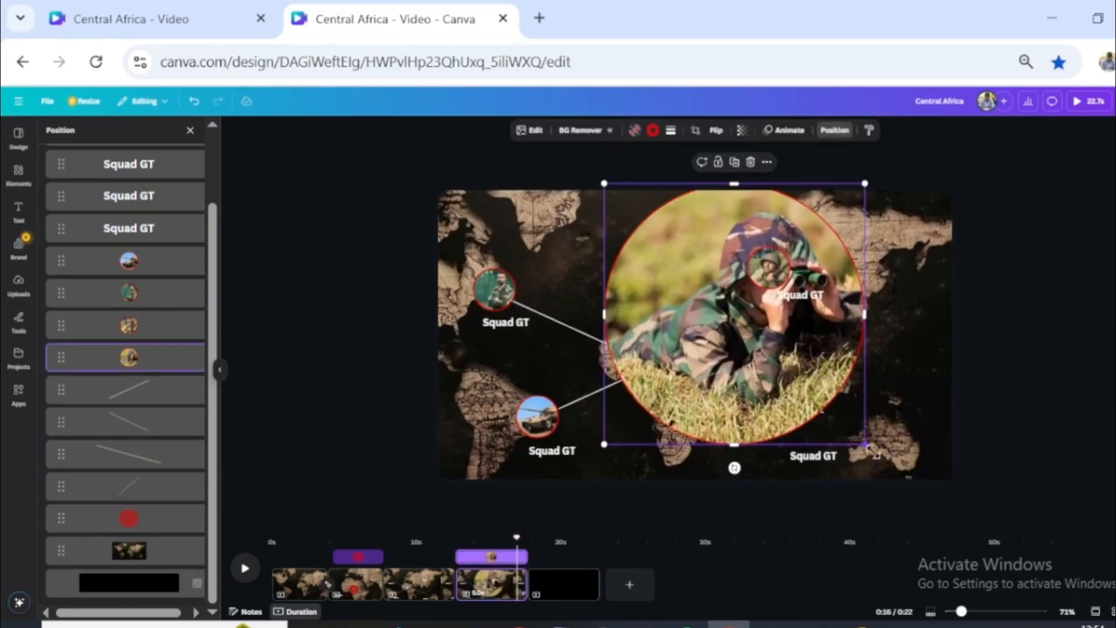
{"action": "left_click_drag", "start_coordinate": [867, 447], "coordinate": [905, 480]}
{"action": "left_click_drag", "start_coordinate": [603, 182], "coordinate": [354, 157]}
{"action": "left_click_drag", "start_coordinate": [814, 440], "coordinate": [921, 524]}
{"action": "left_click_drag", "start_coordinate": [762, 361], "coordinate": [749, 435]}
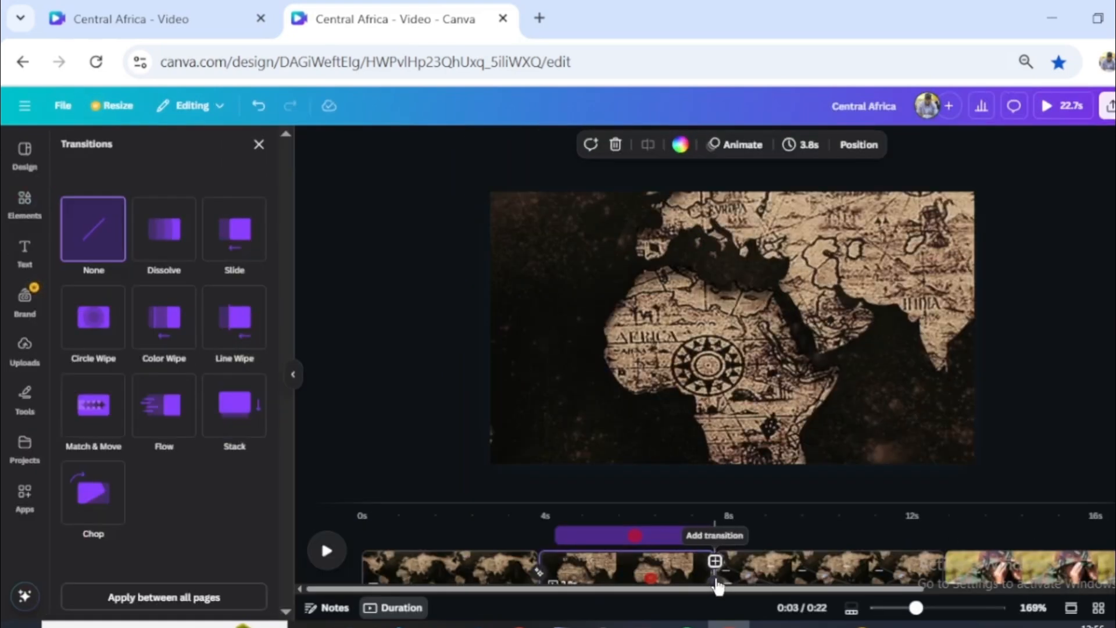
- Add Match & Move transitions of 2.3 seconds between pages 2 and 3 and 2.2 seconds between pages 3 and 4, and preview them
{"action": "left_click", "coordinate": [95, 424]}
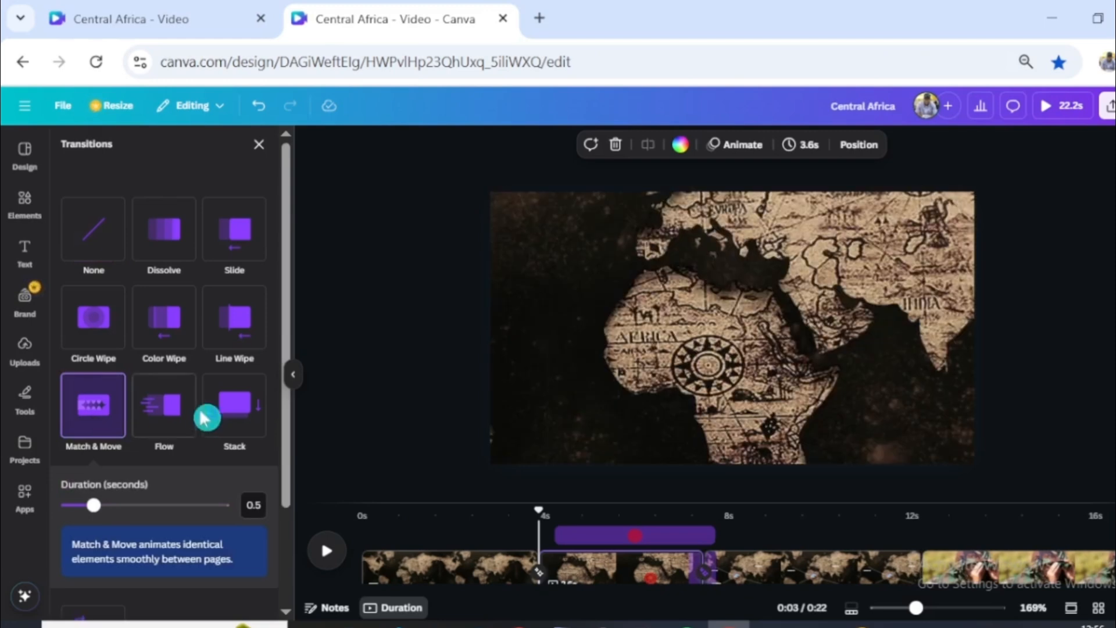
{"action": "left_click_drag", "start_coordinate": [95, 507], "coordinate": [209, 504]}
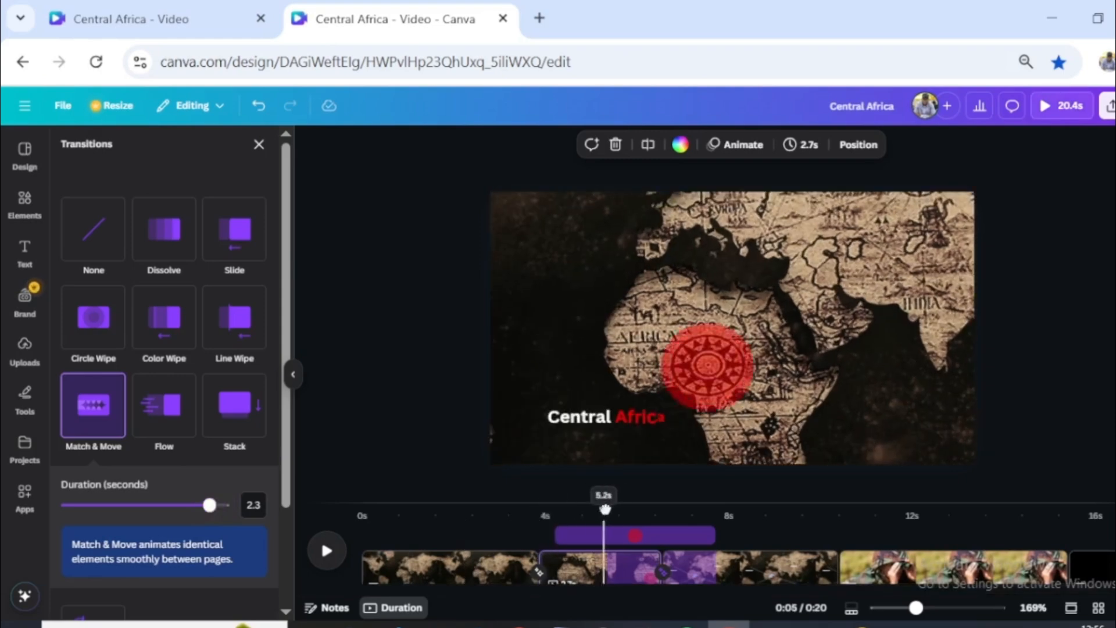
{"action": "left_click", "coordinate": [844, 590]}
{"action": "left_click", "coordinate": [843, 590]}
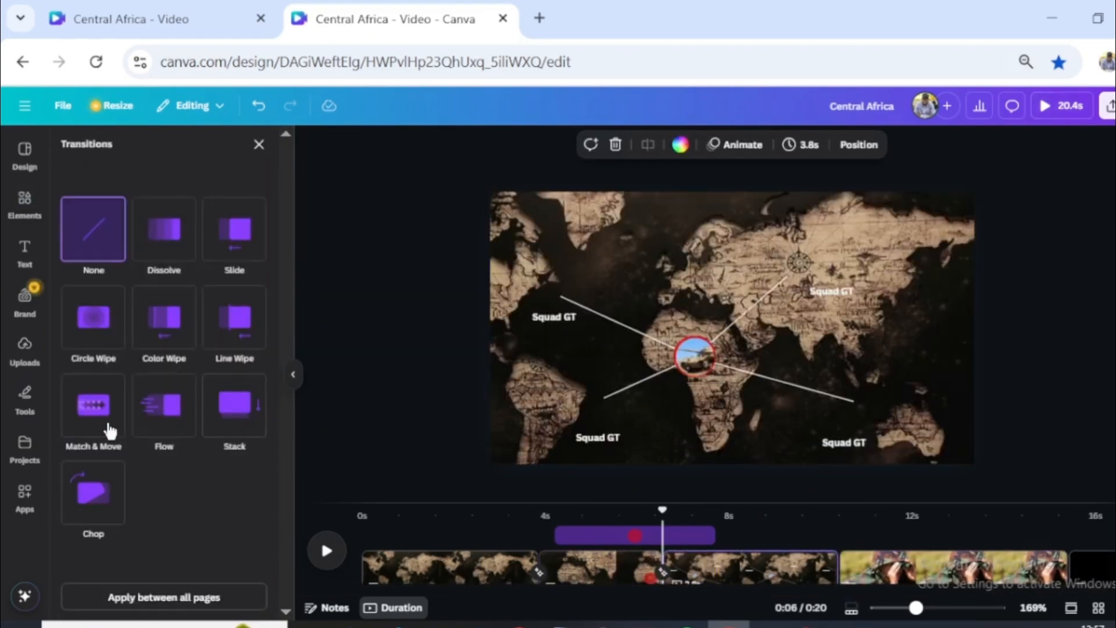
{"action": "left_click", "coordinate": [93, 405]}
{"action": "left_click_drag", "start_coordinate": [93, 505], "coordinate": [209, 504]}
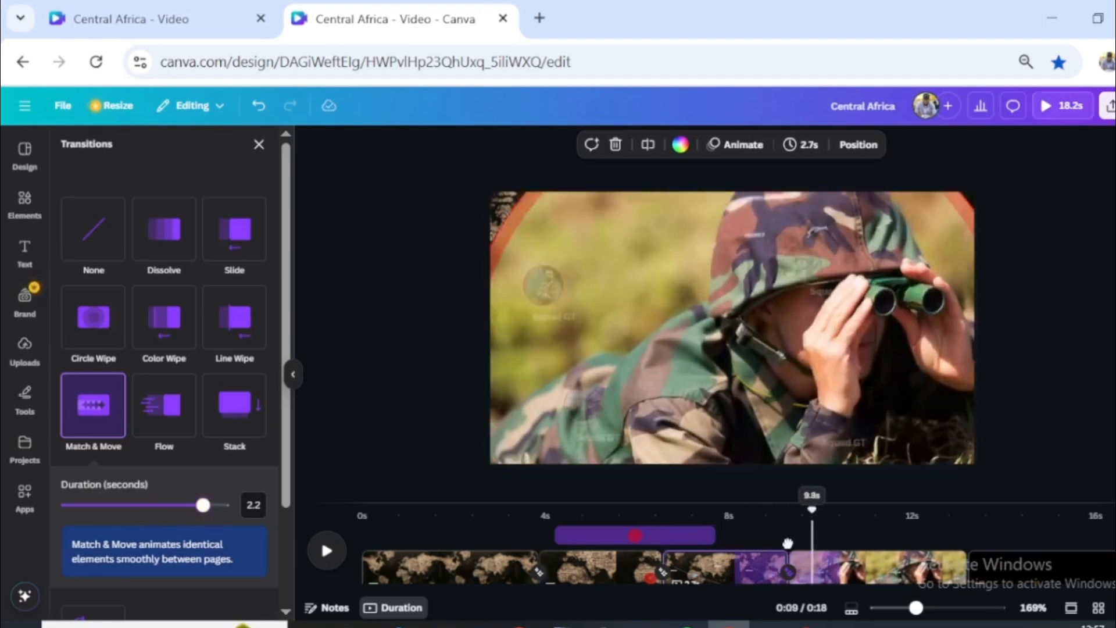
{"action": "left_click", "coordinate": [511, 552]}
{"action": "left_click_drag", "start_coordinate": [783, 514], "coordinate": [800, 514]}
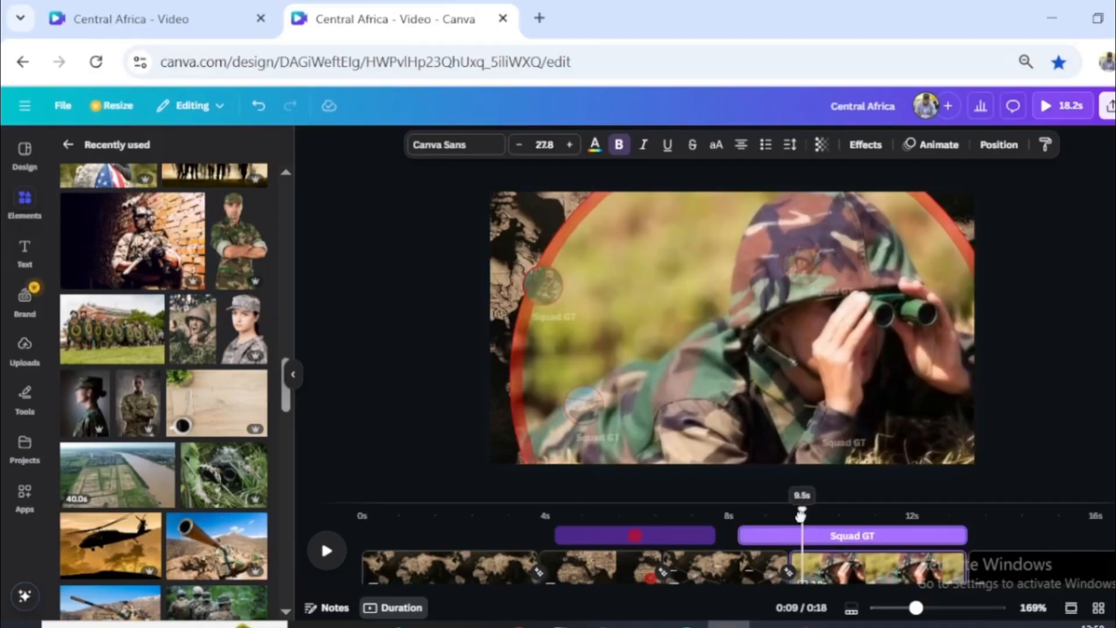
{"action": "mouse_move", "coordinate": [796, 520]}
{"action": "left_mouse_down"}
{"action": "mouse_move", "coordinate": [820, 523]}
{"action": "mouse_move", "coordinate": [802, 525]}
{"action": "left_mouse_up"}
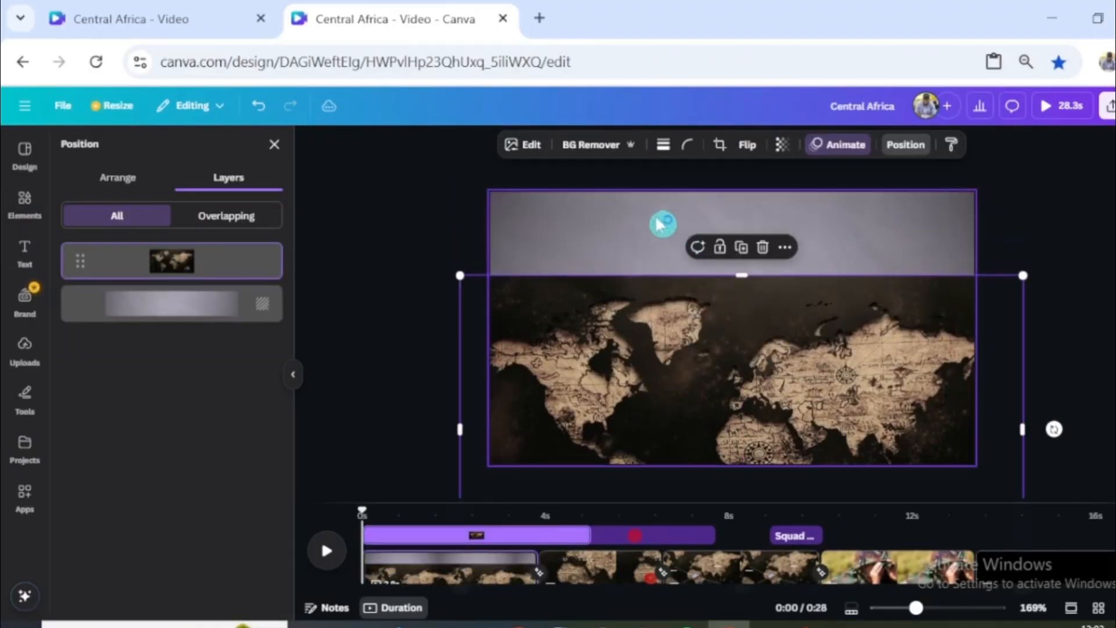
- Copy the grey paper background from behind the first page's map and move the map back over the page
{"action": "left_click", "coordinate": [660, 223]}
{"action": "right_click", "coordinate": [655, 224]}
{"action": "left_click", "coordinate": [698, 238]}
{"action": "left_click_drag", "start_coordinate": [725, 377], "coordinate": [715, 277]}
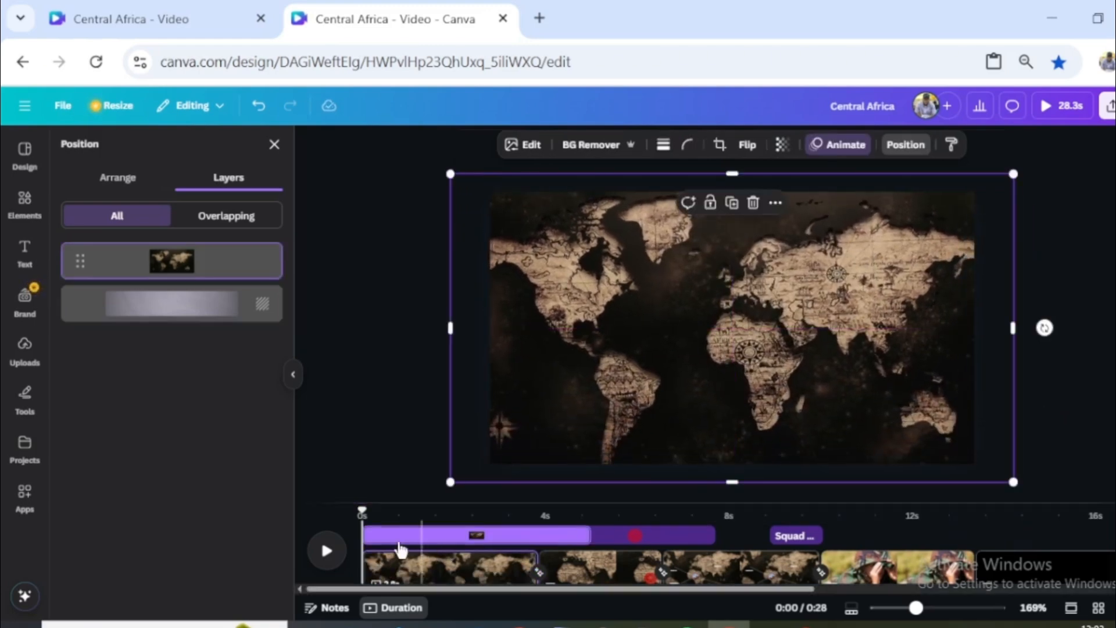
{"action": "left_click_drag", "start_coordinate": [360, 516], "coordinate": [794, 515]}
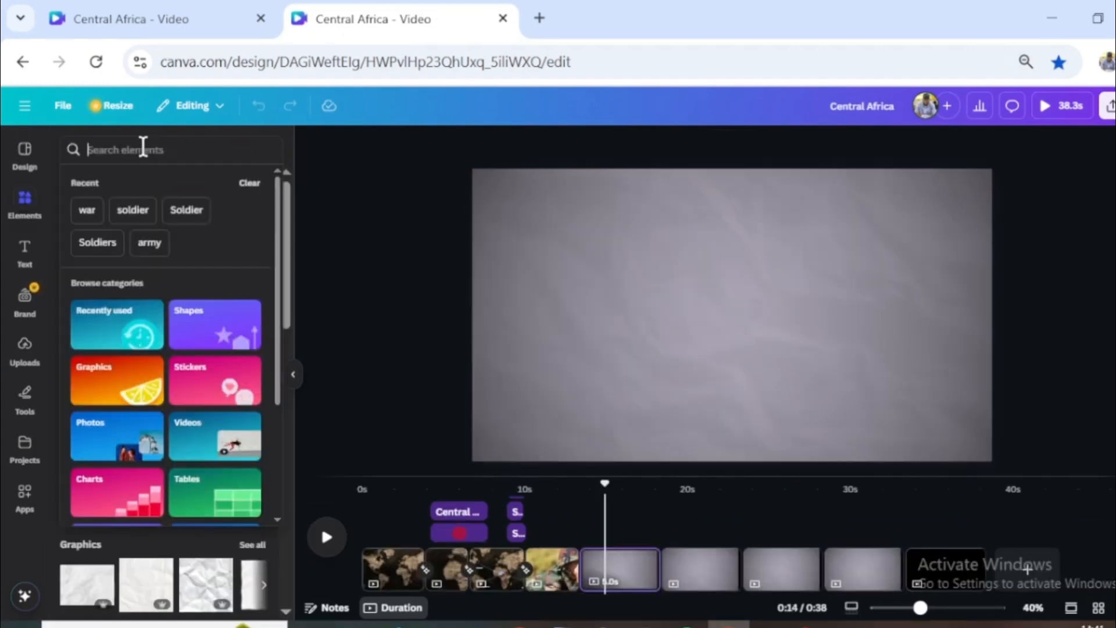
- Search the elements for "war" and add the photo of the soldier in a steel helmet to the grey page 5
{"action": "type", "text": "war"}
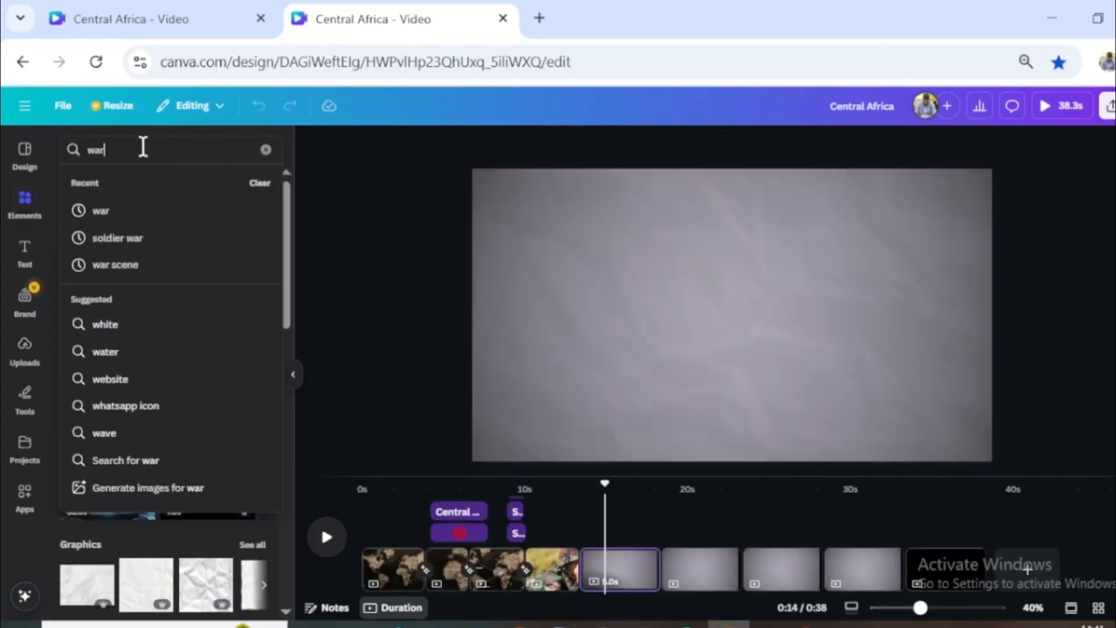
{"action": "key", "text": "Return"}
{"action": "scroll", "coordinate": [223, 516], "scroll_direction": "down", "scroll_amount": 5}
{"action": "left_click", "coordinate": [196, 315]}
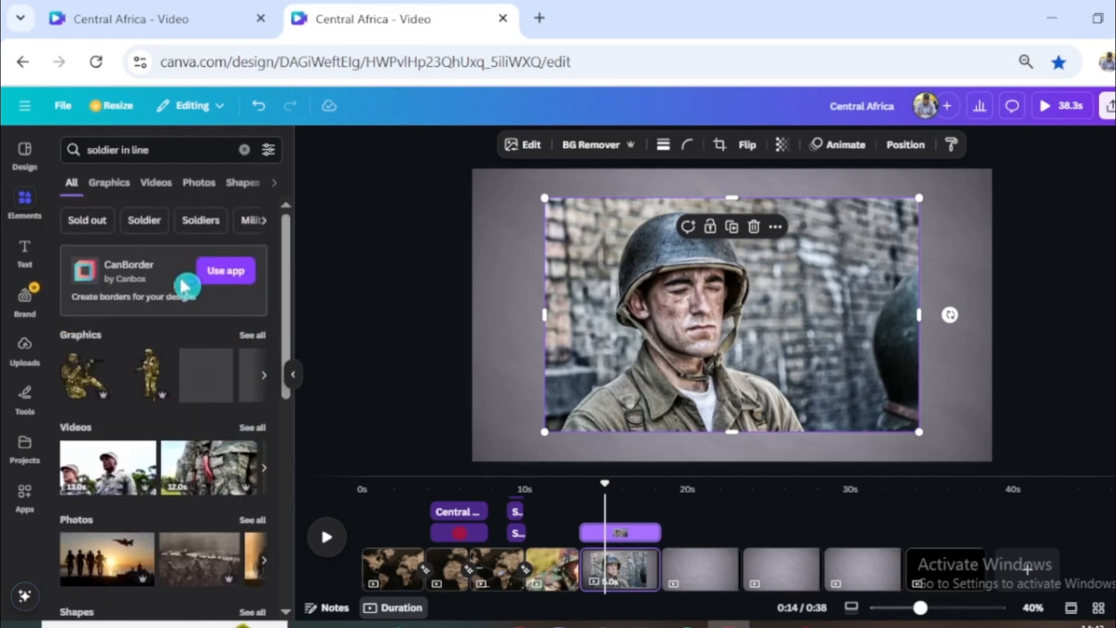
- Add the profile photo of the soldier in a brimmed hat from the "soldier in line" photo results and place it beside the helmeted soldier
{"action": "left_click", "coordinate": [204, 183]}
{"action": "scroll", "coordinate": [220, 462], "scroll_direction": "down", "scroll_amount": 2}
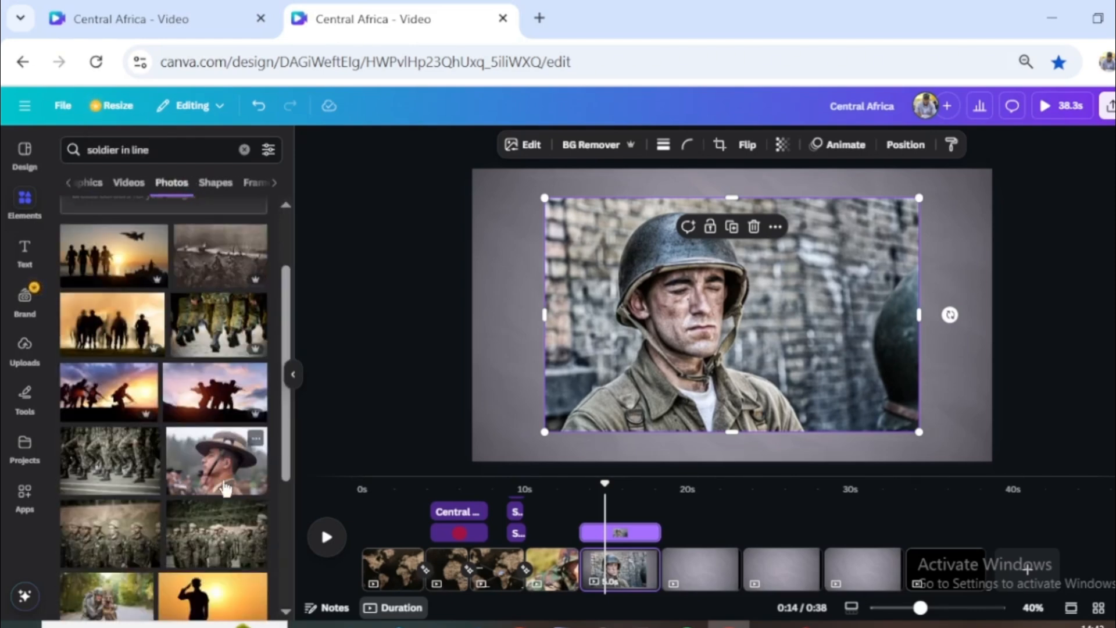
{"action": "left_click", "coordinate": [218, 471]}
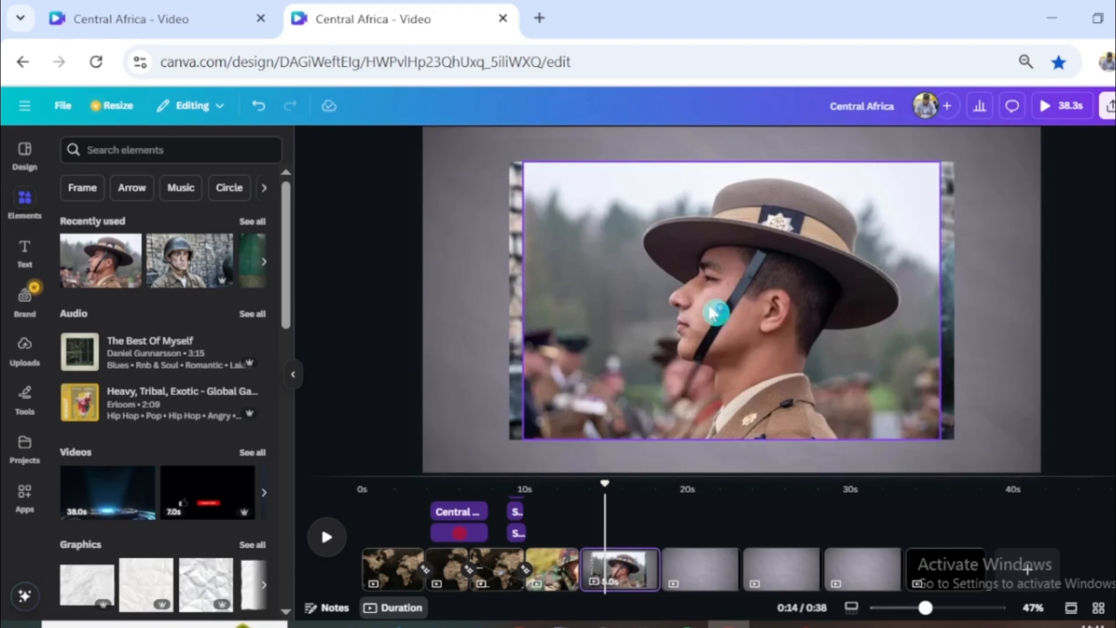
{"action": "left_click_drag", "start_coordinate": [708, 314], "coordinate": [787, 326]}
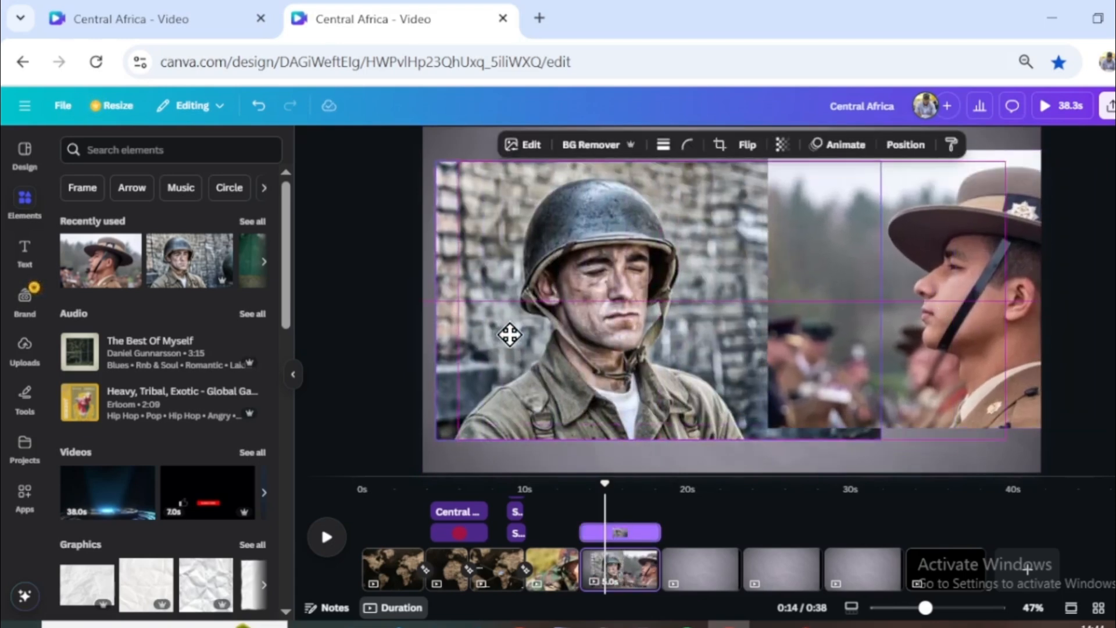
- Make the helmeted soldier's photo the page background and shift the hat soldier's photo further towards the page's right edge
{"action": "left_click_drag", "start_coordinate": [509, 335], "coordinate": [514, 330]}
{"action": "right_click", "coordinate": [514, 315]}
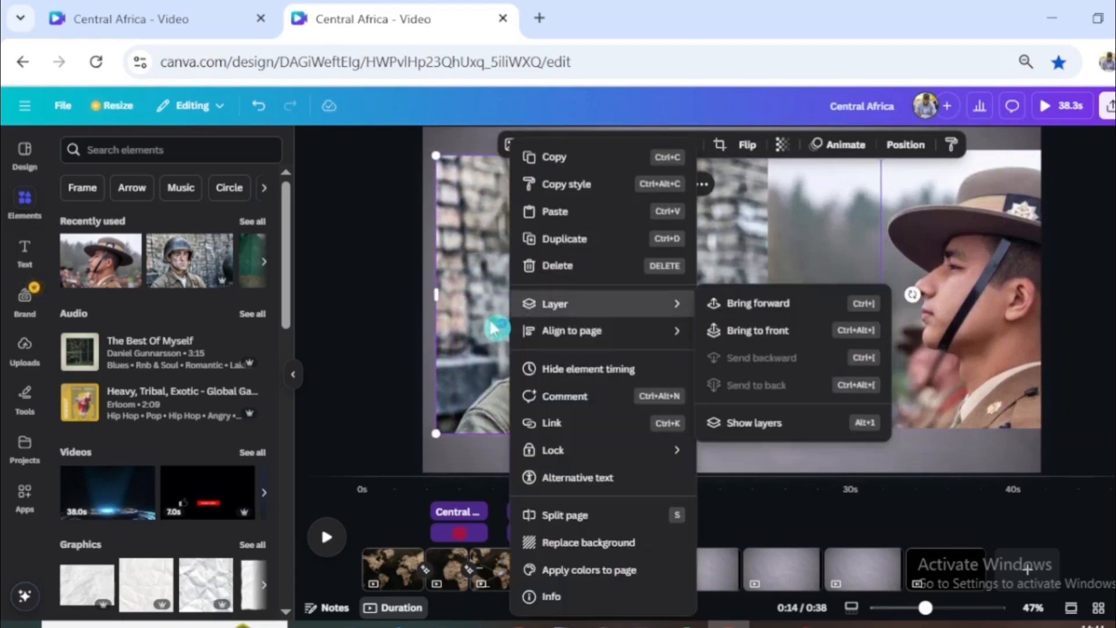
{"action": "left_click", "coordinate": [593, 542]}
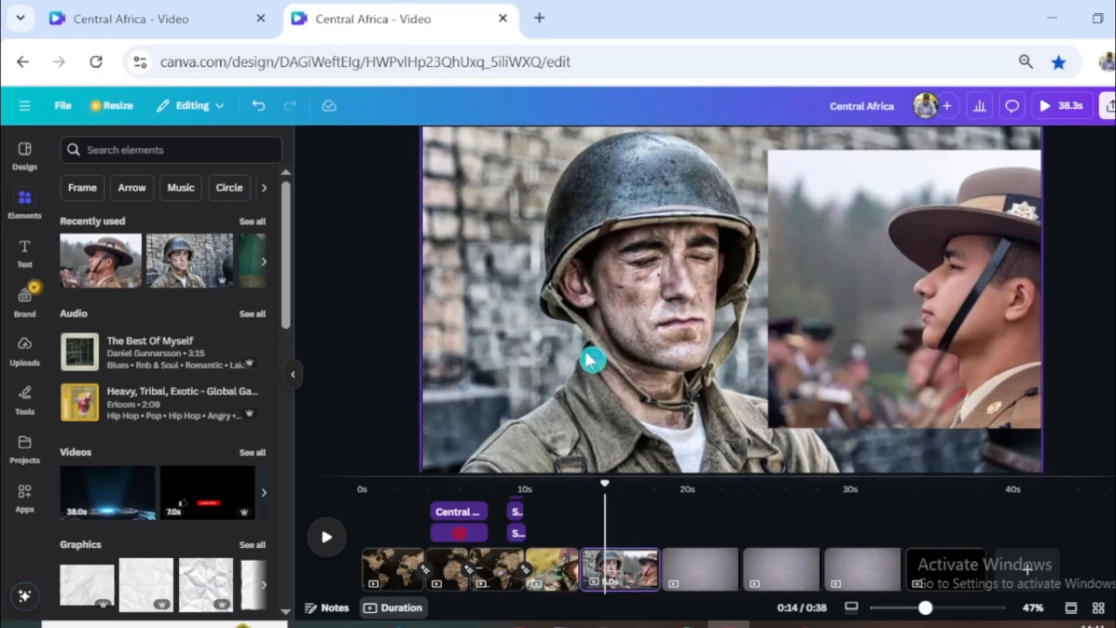
{"action": "left_click_drag", "start_coordinate": [849, 300], "coordinate": [922, 283]}
- Extract the helmeted soldier from the background photo with Magic Grab and reposition the hat soldier's photo beside him
{"action": "left_click", "coordinate": [643, 294]}
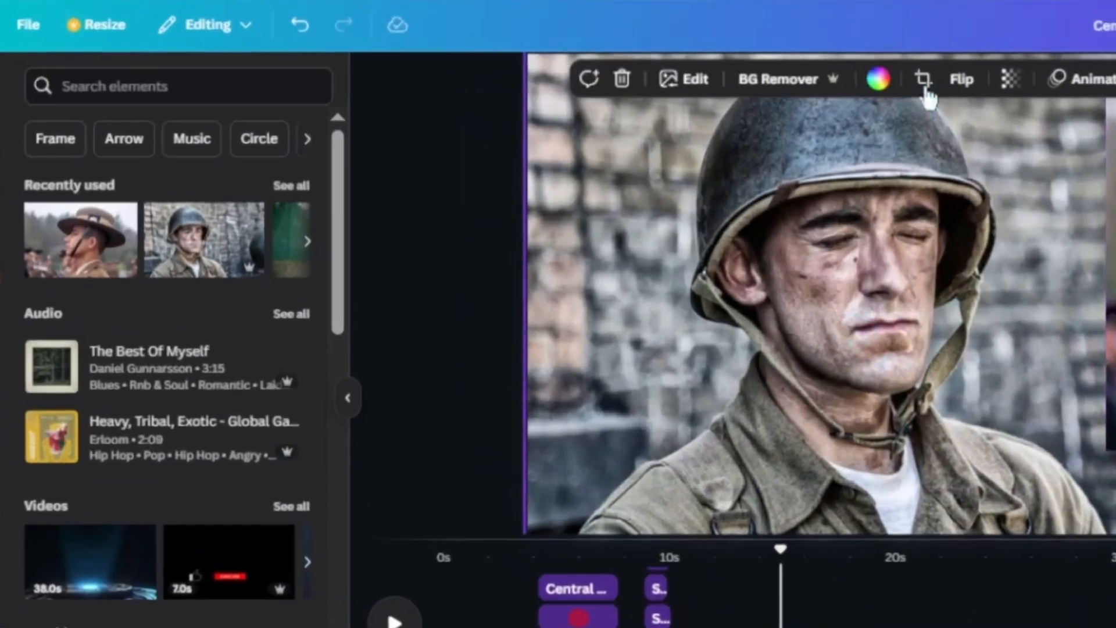
{"action": "left_click", "coordinate": [684, 81]}
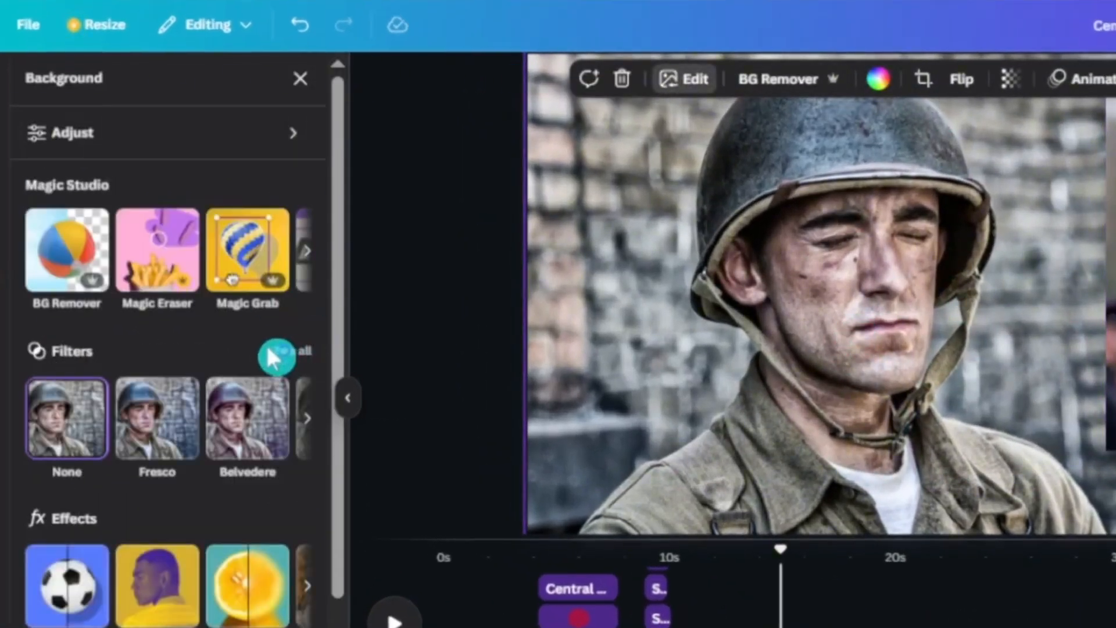
{"action": "left_click", "coordinate": [240, 258]}
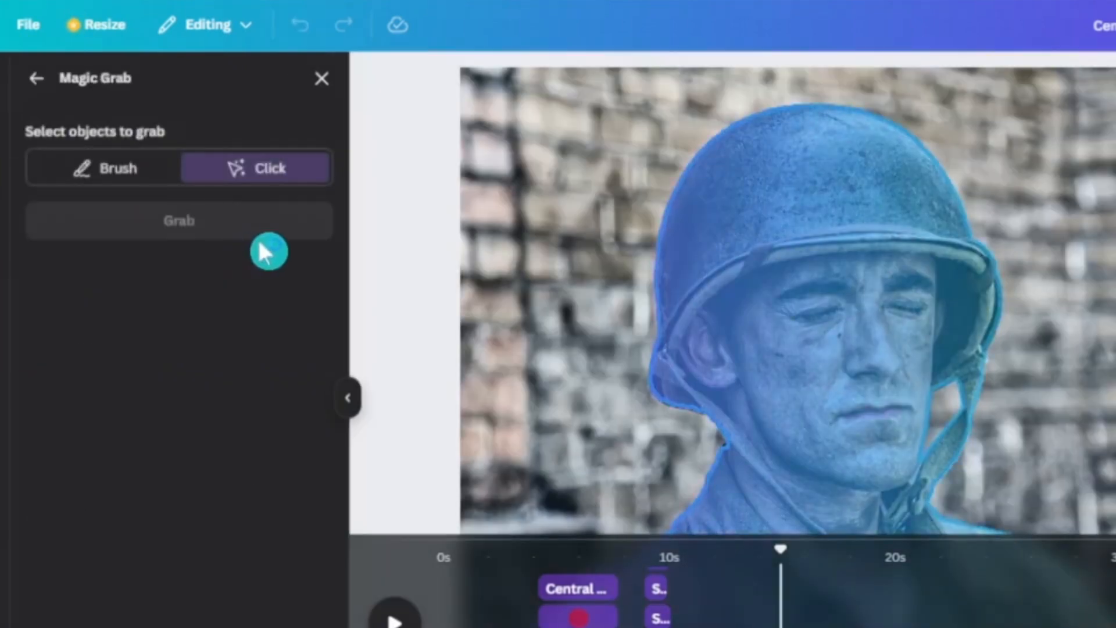
{"action": "left_click", "coordinate": [850, 324]}
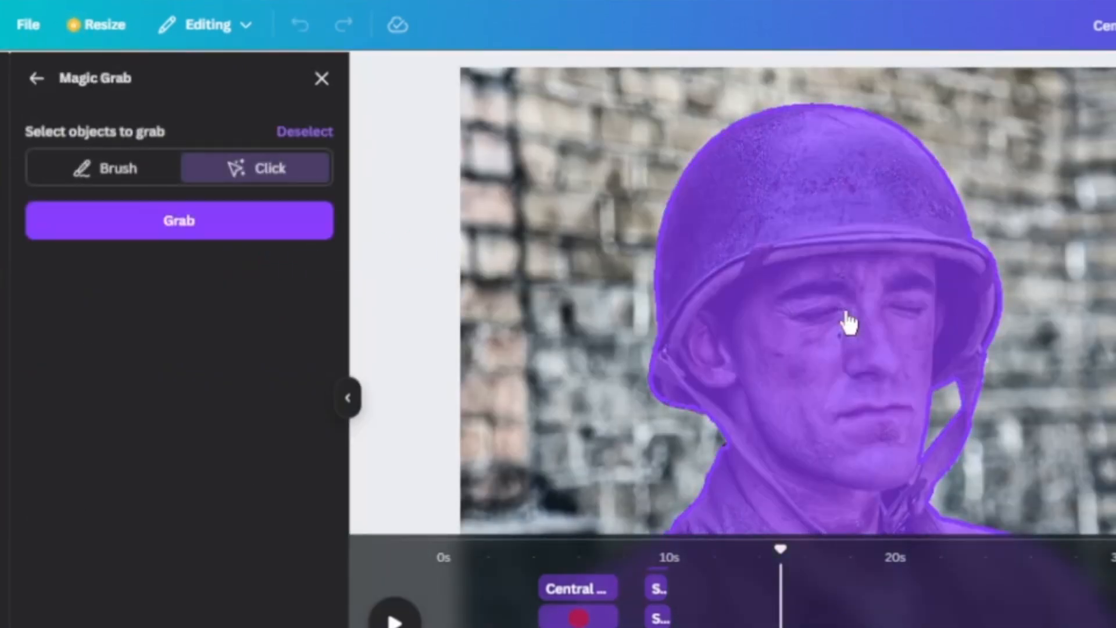
{"action": "left_click", "coordinate": [182, 222]}
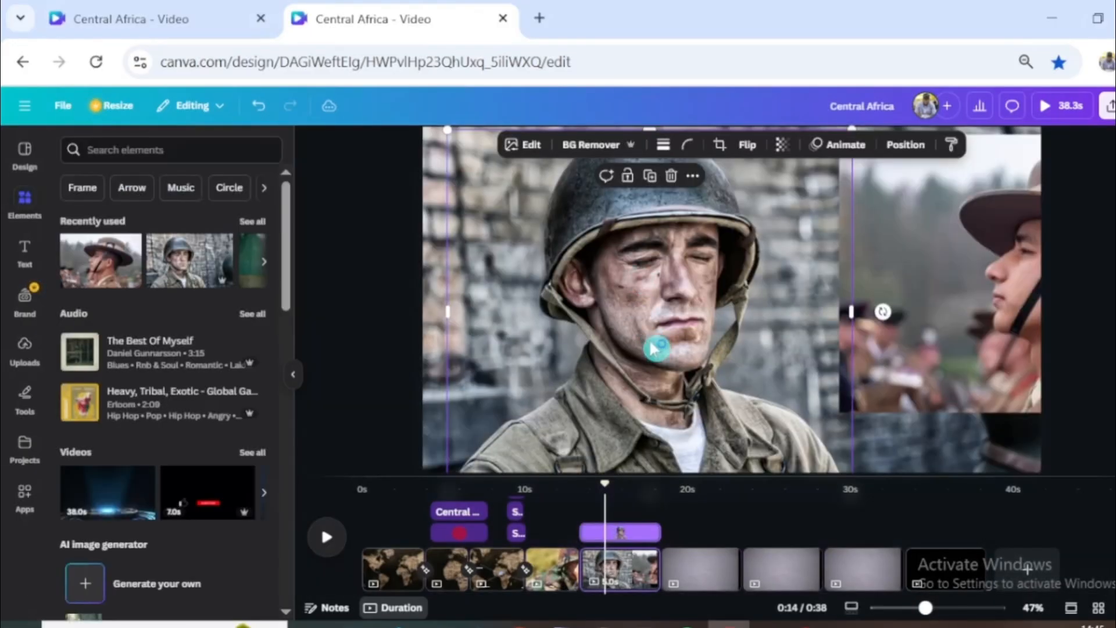
{"action": "left_click_drag", "start_coordinate": [663, 354], "coordinate": [850, 326]}
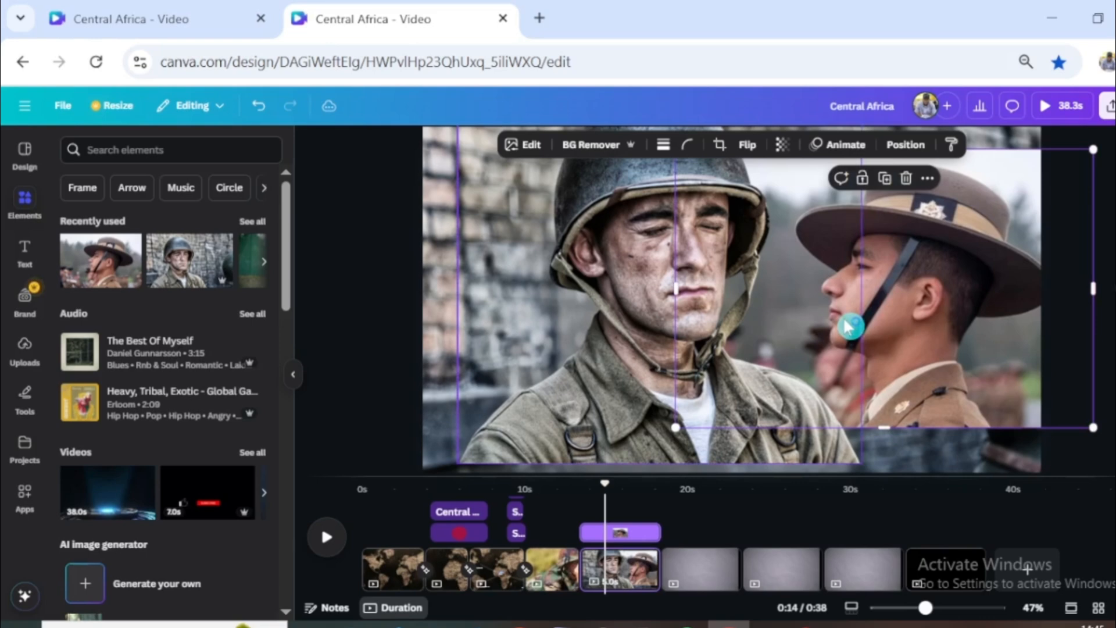
- Extract the hat soldier from his photo with Magic Grab and move the cut-out slightly down and towards the helmeted soldier
{"action": "left_click", "coordinate": [531, 145]}
{"action": "left_click", "coordinate": [210, 282]}
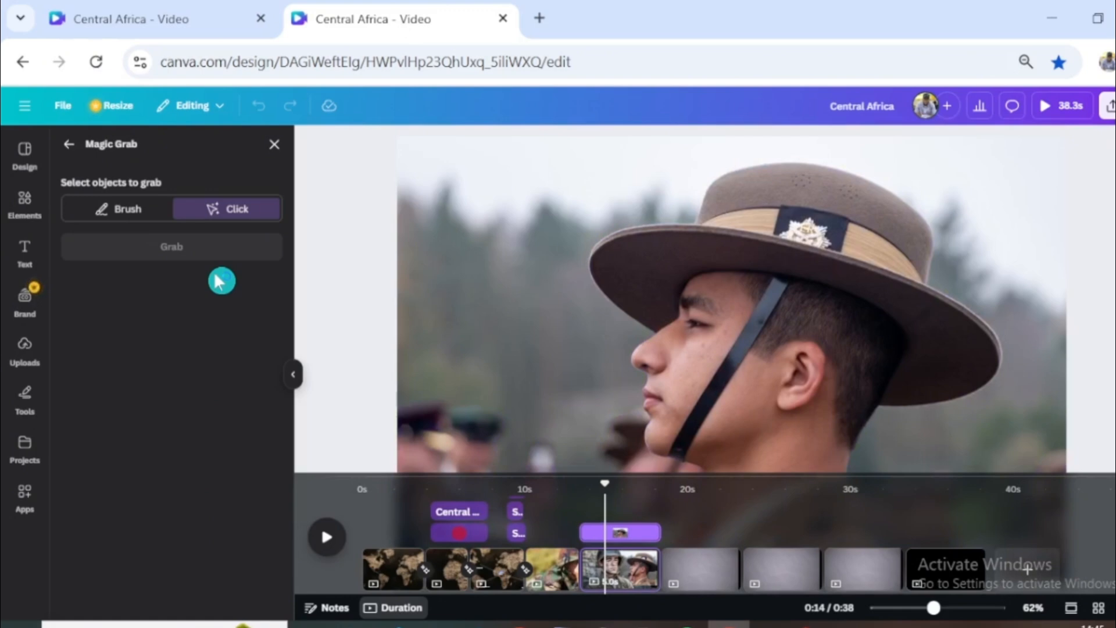
{"action": "left_click", "coordinate": [808, 393]}
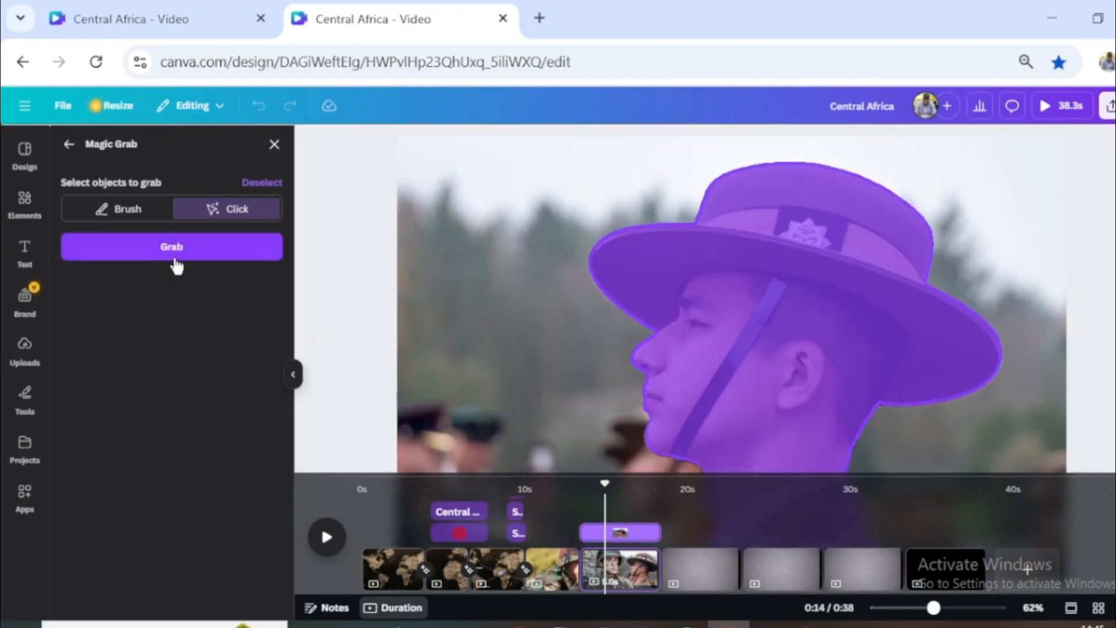
{"action": "left_click", "coordinate": [176, 264]}
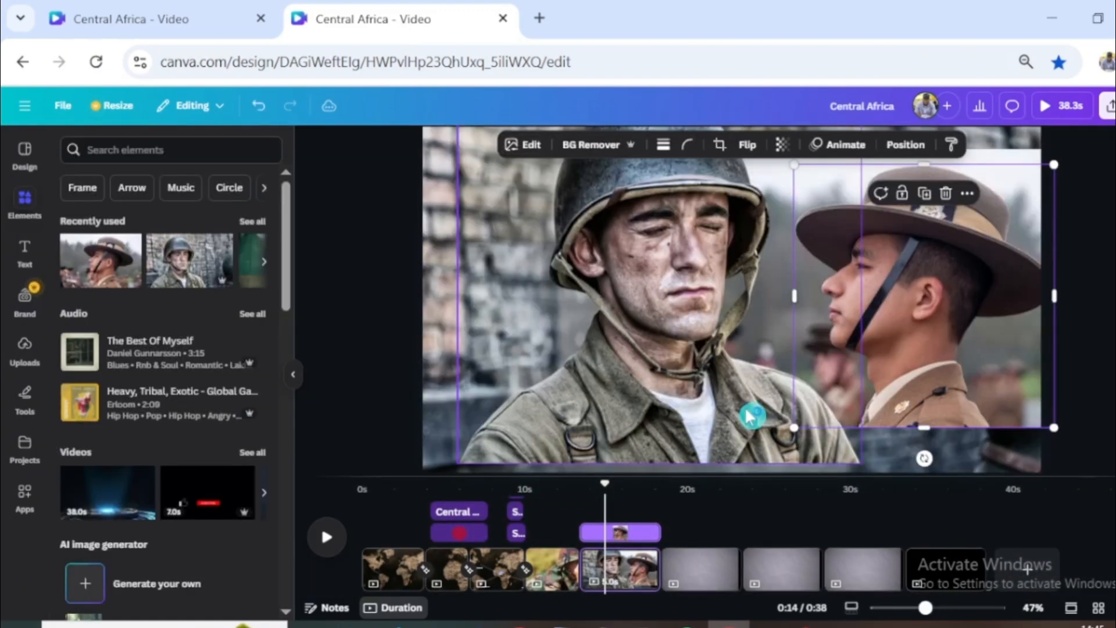
{"action": "left_click_drag", "start_coordinate": [955, 316], "coordinate": [935, 335]}
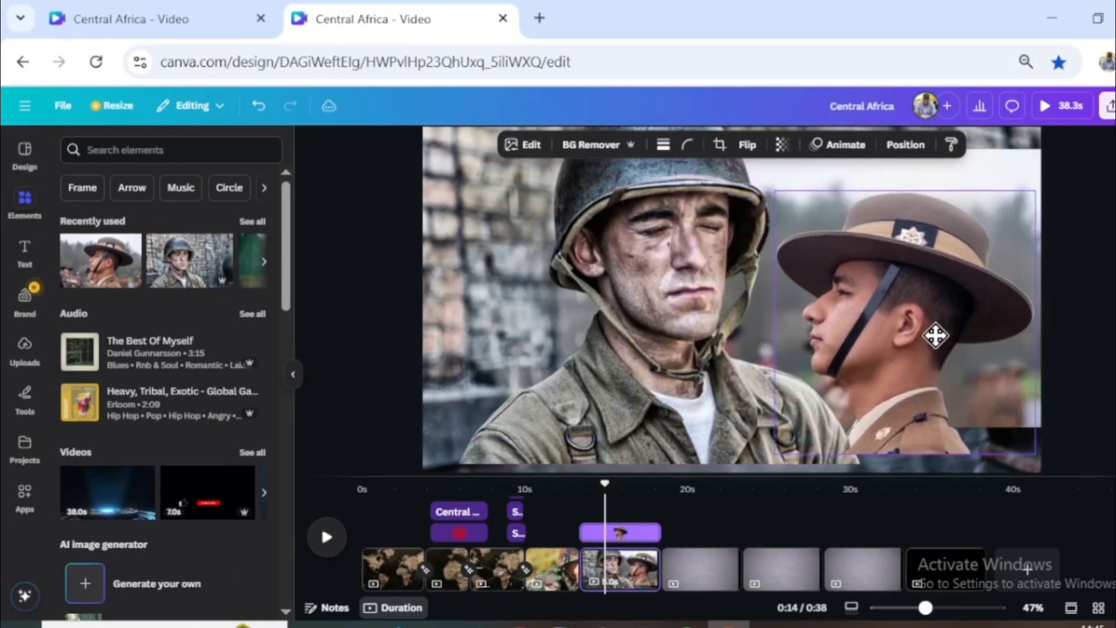
- Detach the brick wall image from the page background and place its layer beneath both soldier cut-outs
{"action": "left_click", "coordinate": [738, 335]}
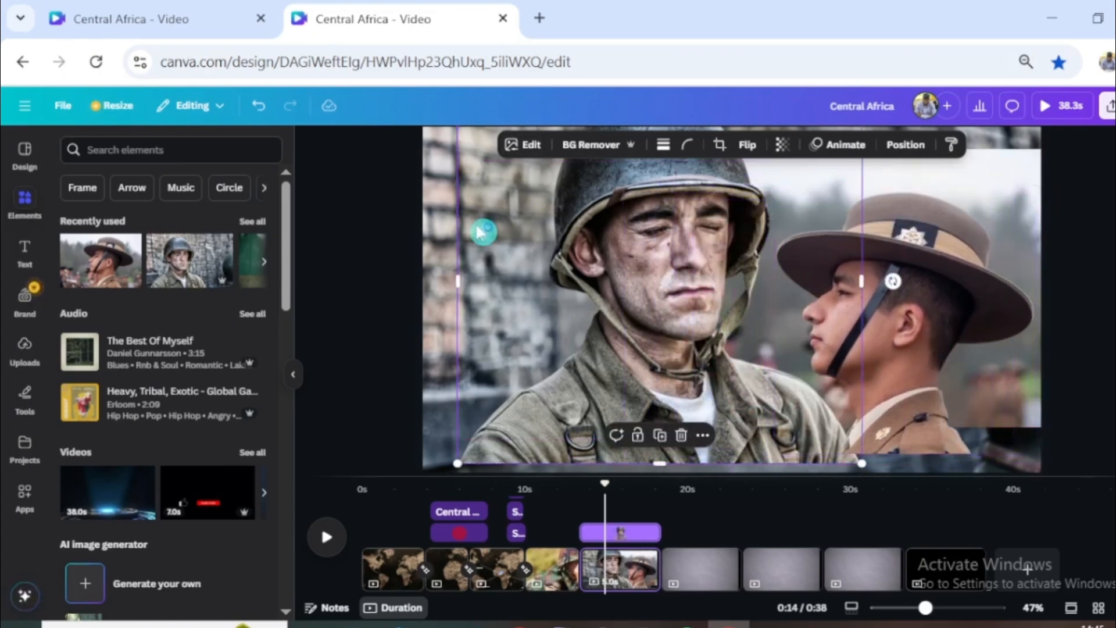
{"action": "left_click", "coordinate": [293, 375]}
{"action": "right_click", "coordinate": [729, 219]}
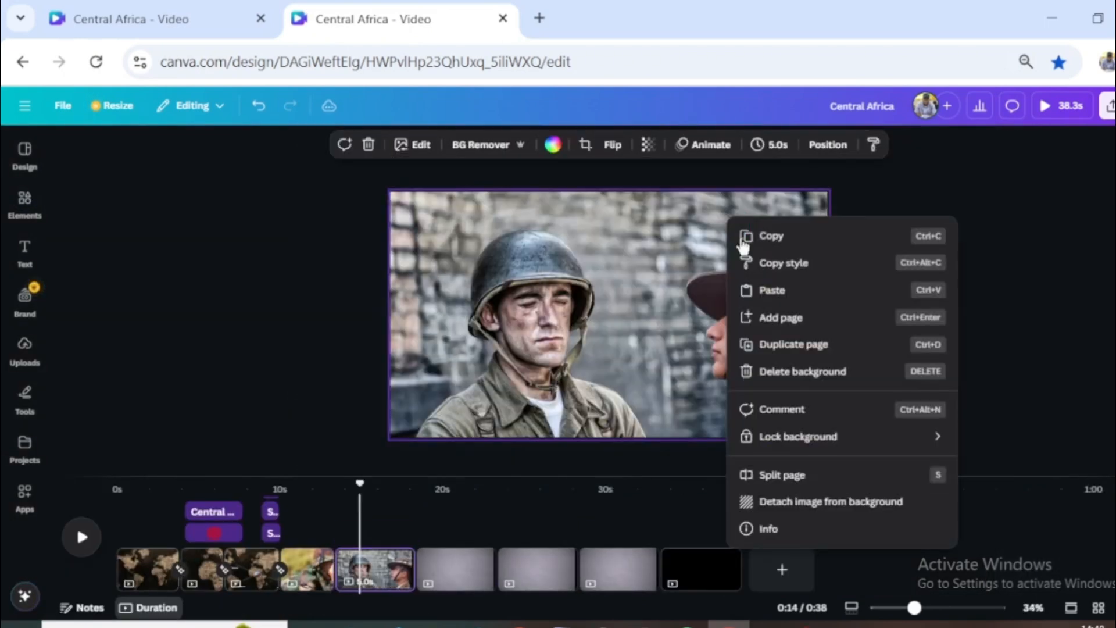
{"action": "left_click", "coordinate": [833, 502]}
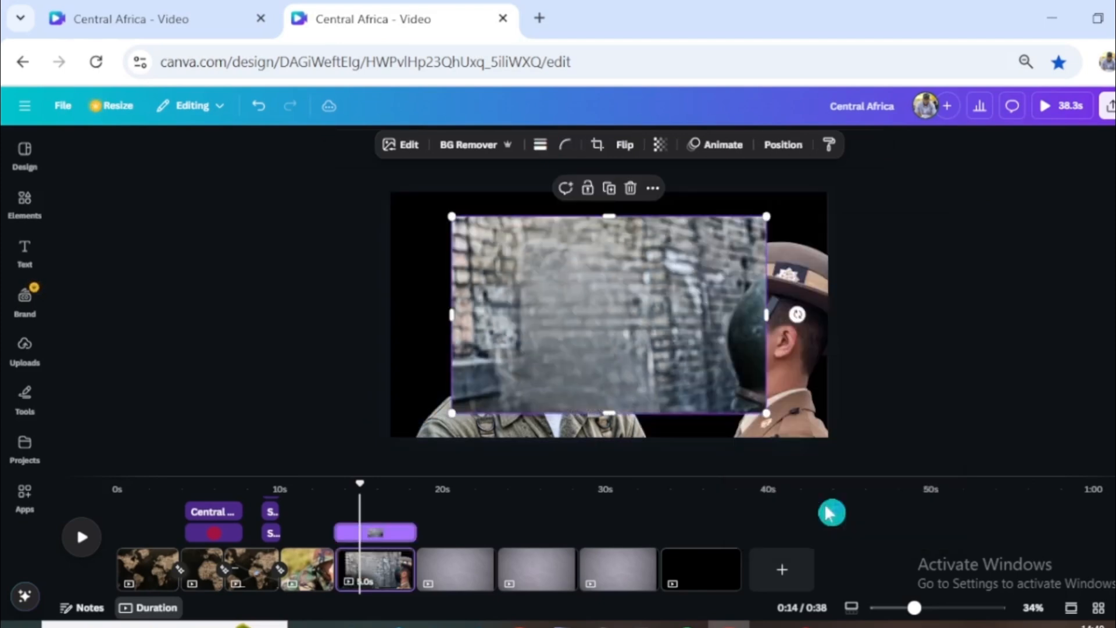
{"action": "left_click", "coordinate": [529, 440]}
{"action": "left_click", "coordinate": [782, 145]}
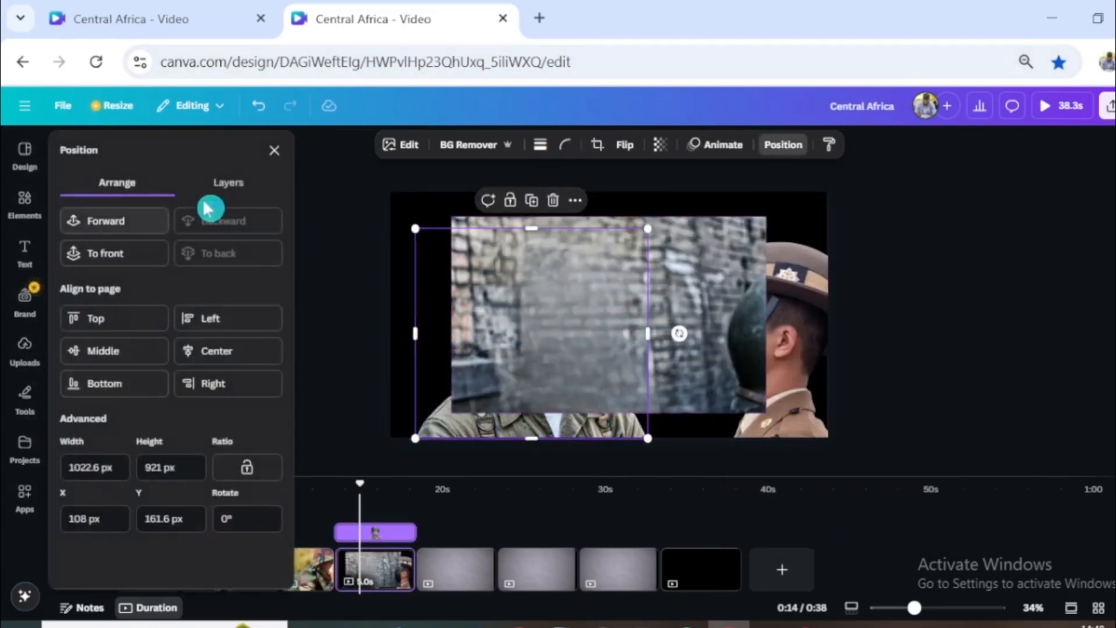
{"action": "left_click", "coordinate": [224, 183]}
{"action": "left_click_drag", "start_coordinate": [149, 282], "coordinate": [112, 385]}
- Enlarge the detached brick wall image and shift it so that it covers the whole page behind the soldiers
{"action": "left_click_drag", "start_coordinate": [444, 215], "coordinate": [274, 200]}
{"action": "left_click_drag", "start_coordinate": [451, 219], "coordinate": [536, 244]}
{"action": "left_click_drag", "start_coordinate": [861, 440], "coordinate": [934, 498]}
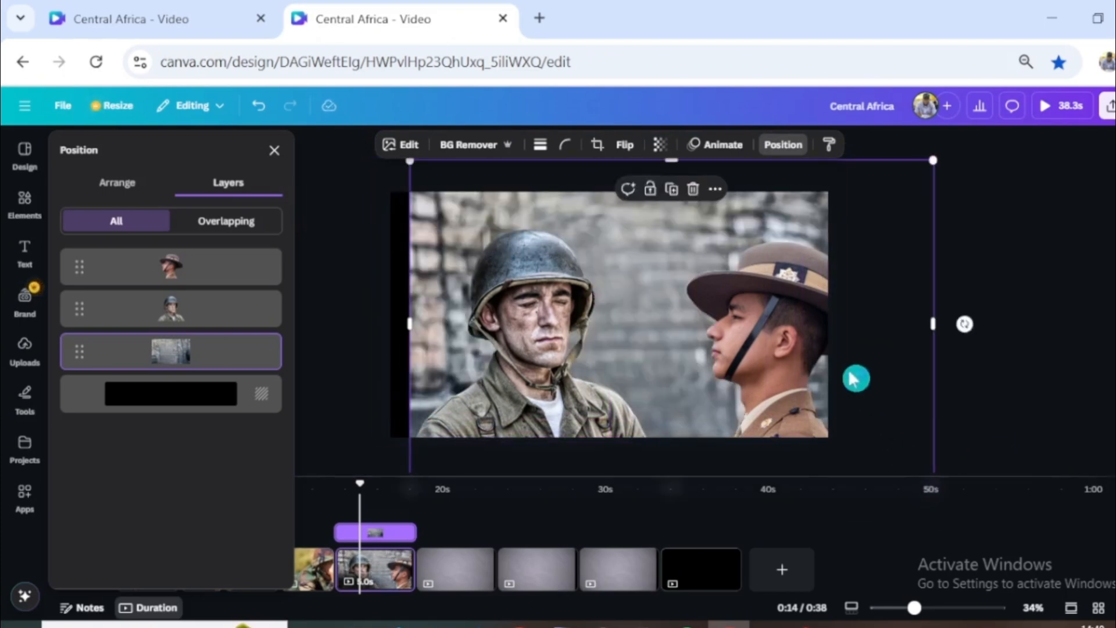
{"action": "left_click_drag", "start_coordinate": [854, 376], "coordinate": [824, 370]}
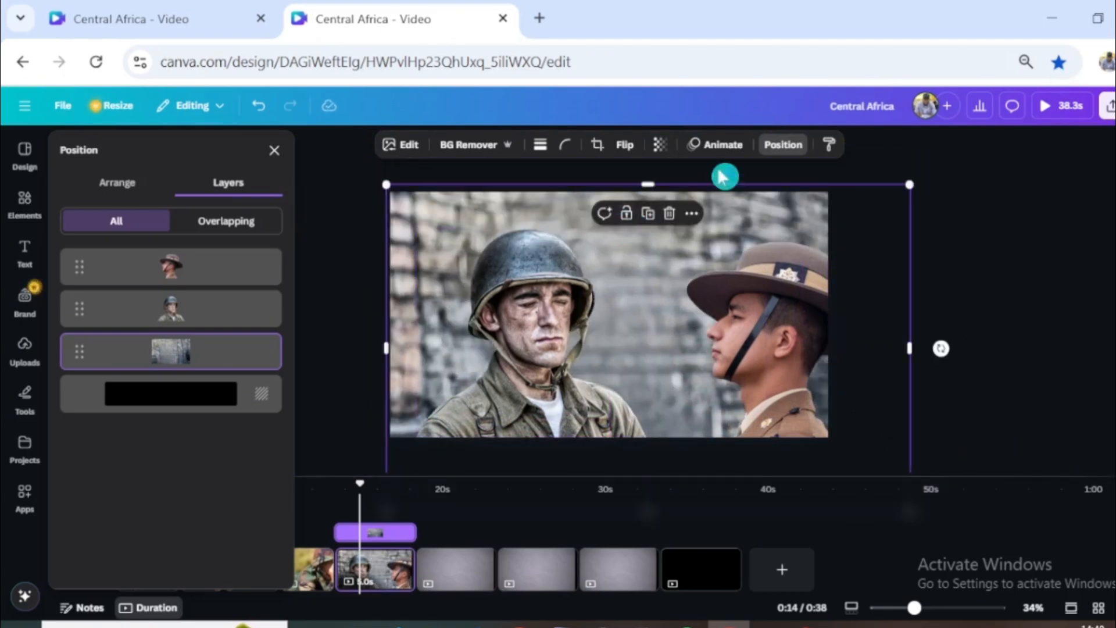
- Create a custom sideways path animation for the brick wall image with the Steady movement style and a reduced speed
{"action": "left_click", "coordinate": [723, 145]}
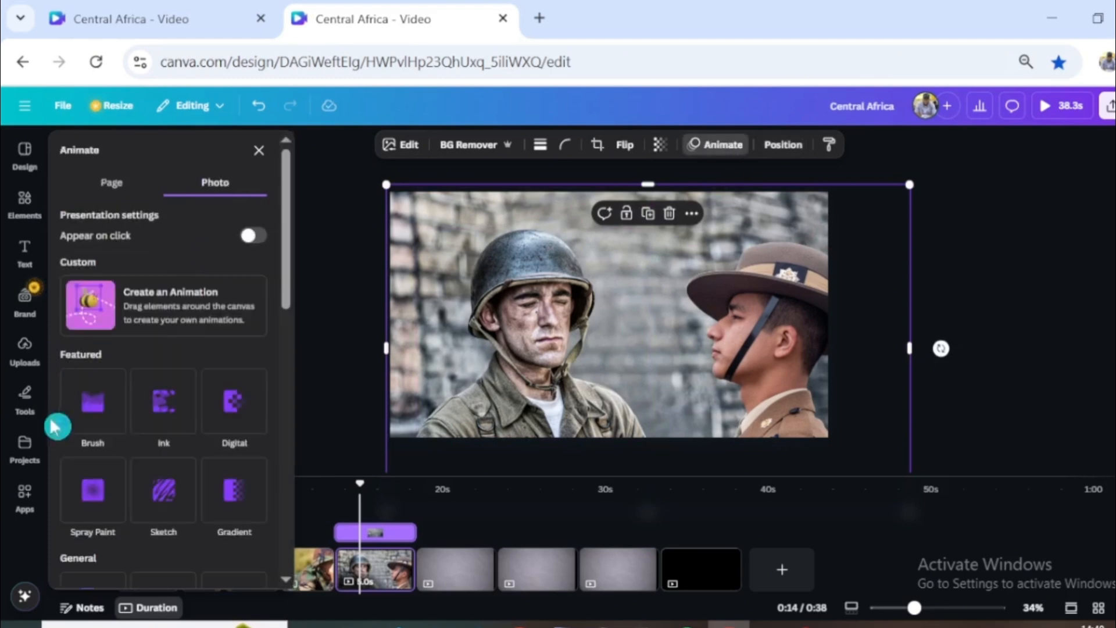
{"action": "left_click", "coordinate": [182, 303]}
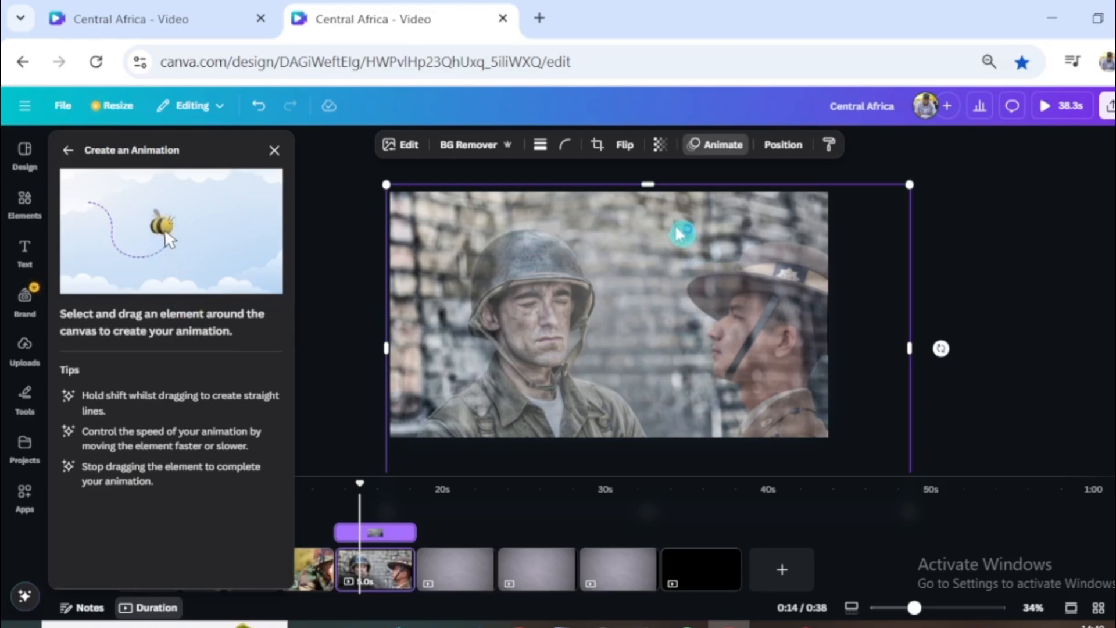
{"action": "left_click_drag", "start_coordinate": [679, 235], "coordinate": [595, 235]}
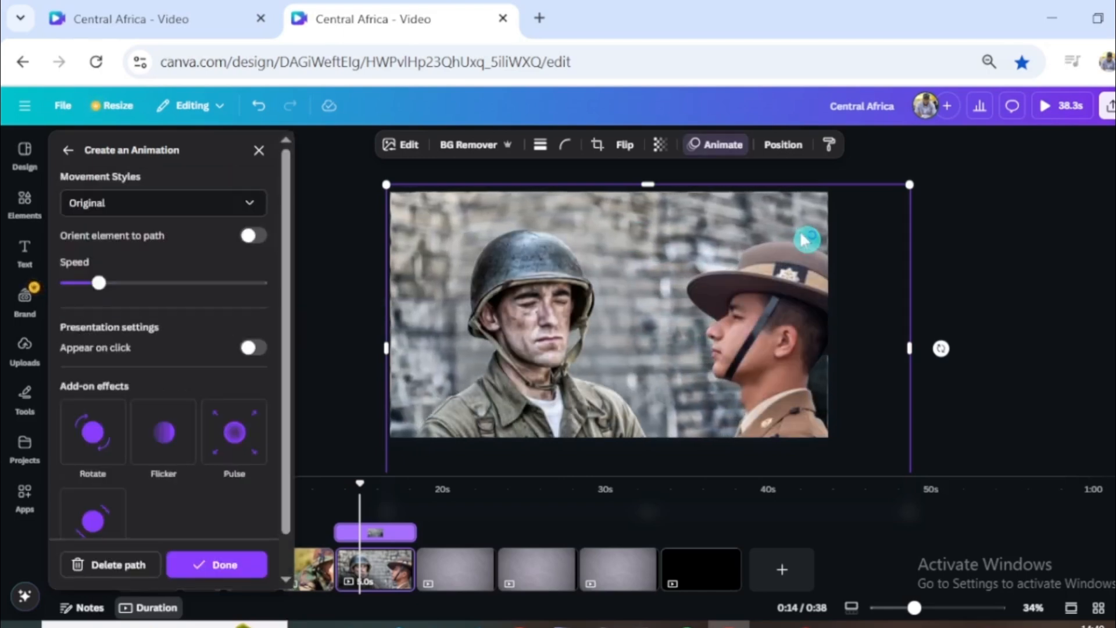
{"action": "left_click", "coordinate": [166, 203]}
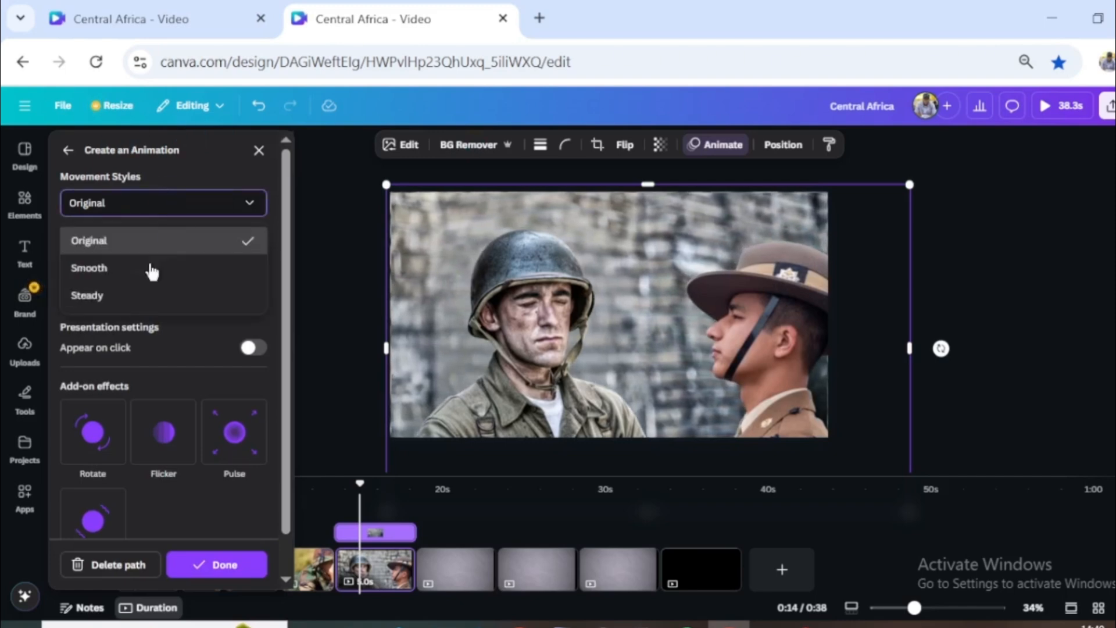
{"action": "left_click", "coordinate": [119, 294]}
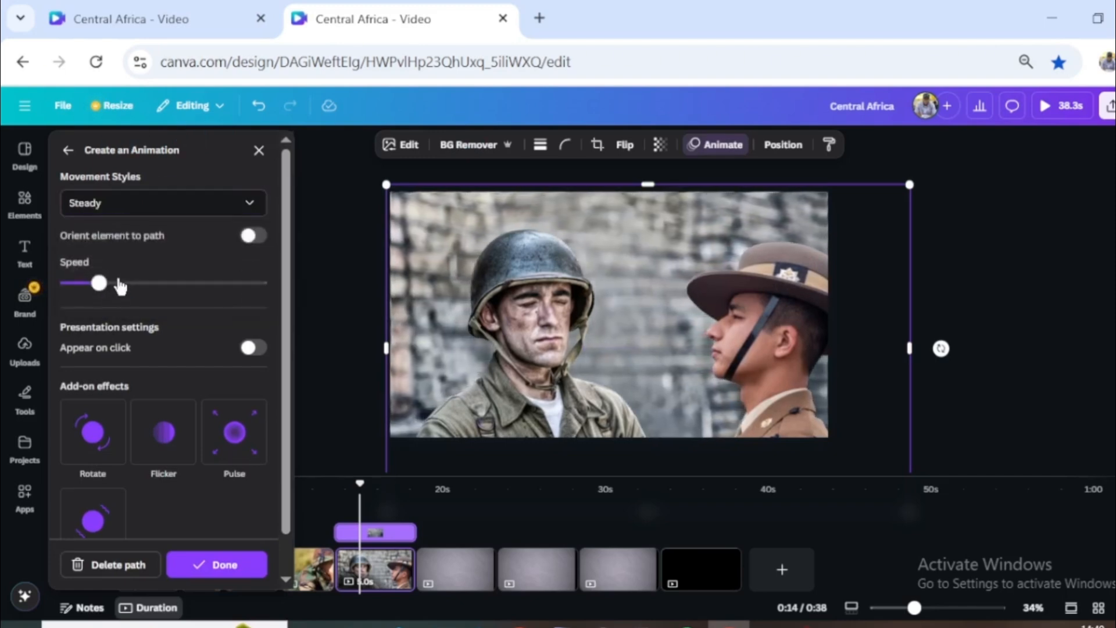
{"action": "left_click_drag", "start_coordinate": [93, 284], "coordinate": [75, 290]}
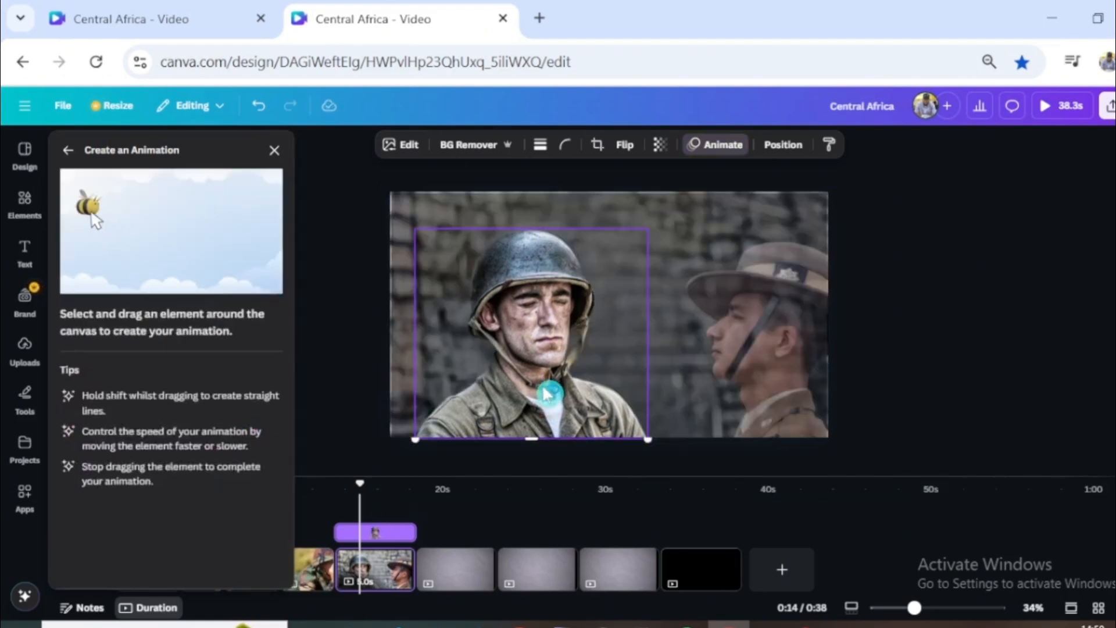
- Apply the Tectonic animation to the helmeted soldier and lower its intensity
{"action": "left_click", "coordinate": [711, 149]}
{"action": "scroll", "coordinate": [169, 495], "scroll_direction": "down", "scroll_amount": 5}
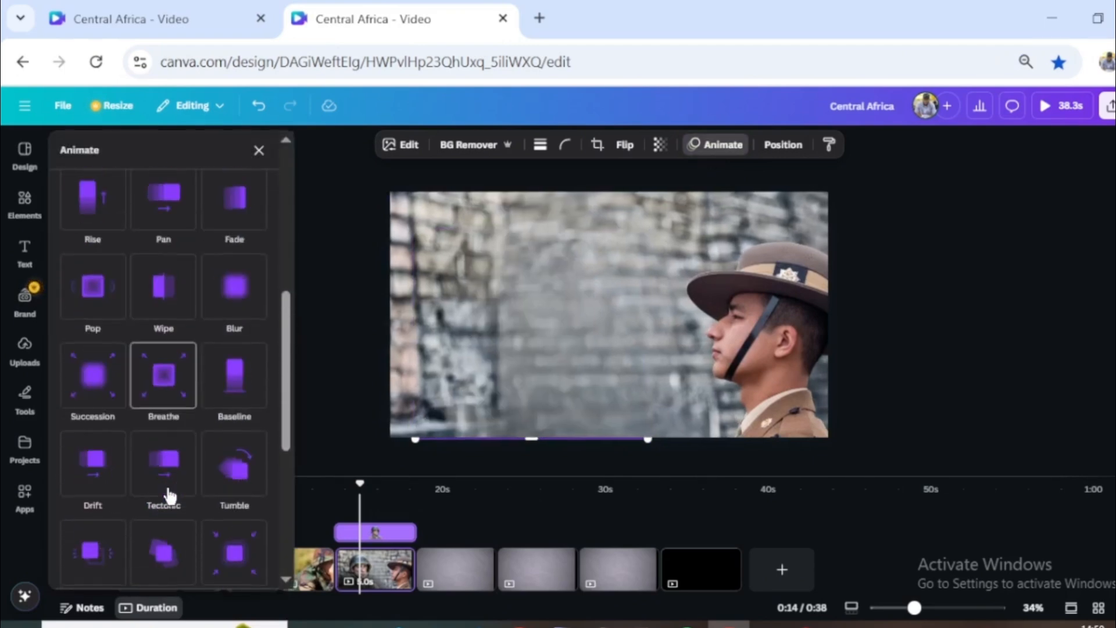
{"action": "scroll", "coordinate": [169, 495], "scroll_direction": "down", "scroll_amount": 2}
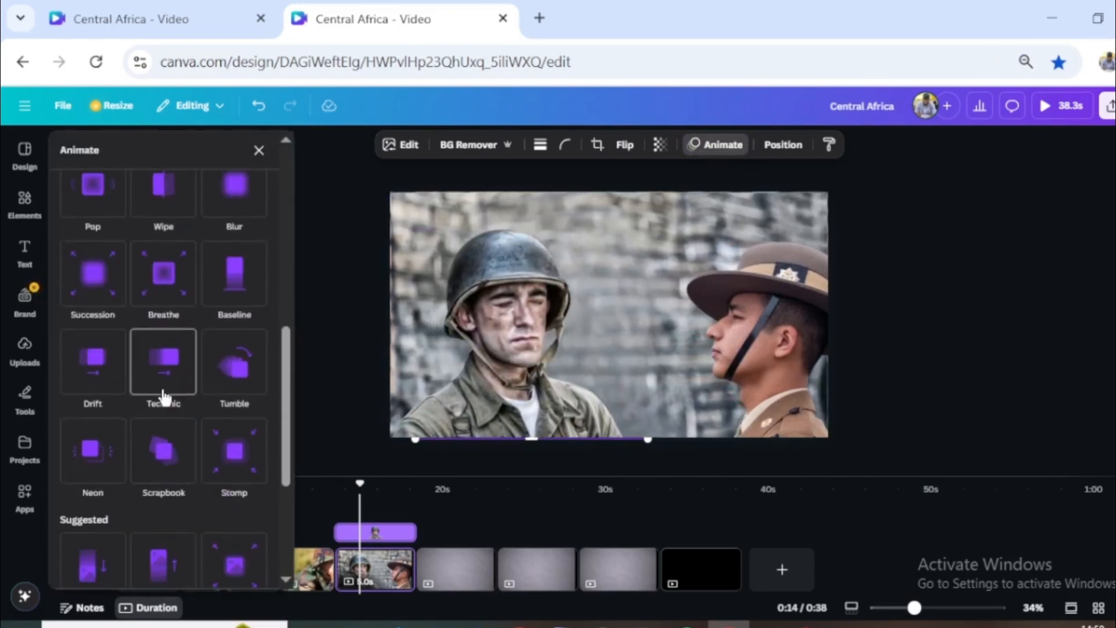
{"action": "left_click", "coordinate": [164, 397]}
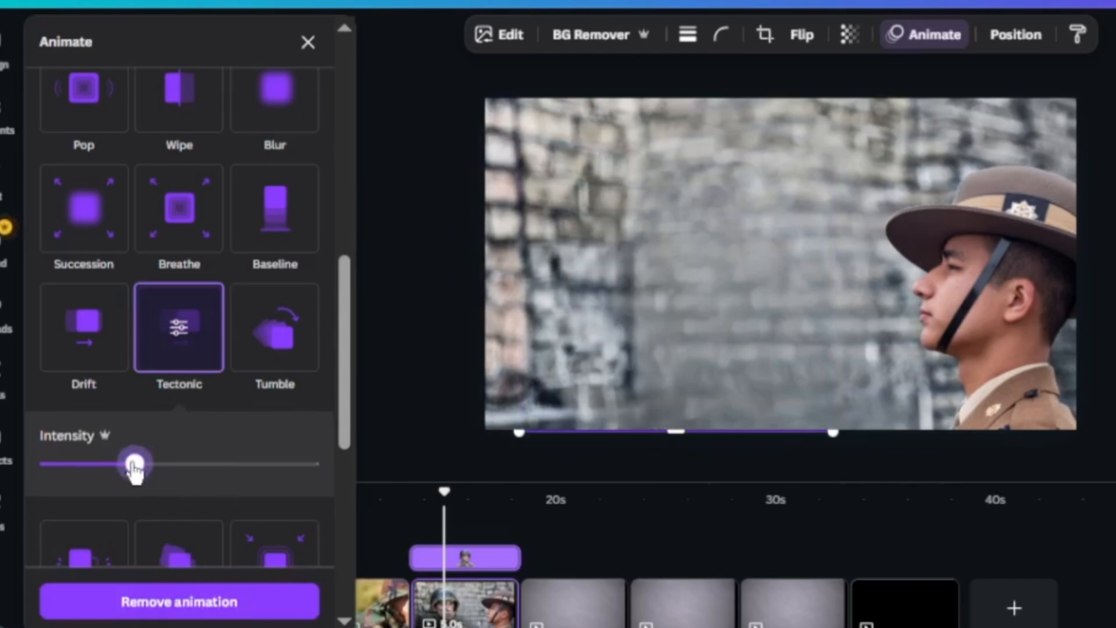
{"action": "left_click_drag", "start_coordinate": [134, 465], "coordinate": [117, 469]}
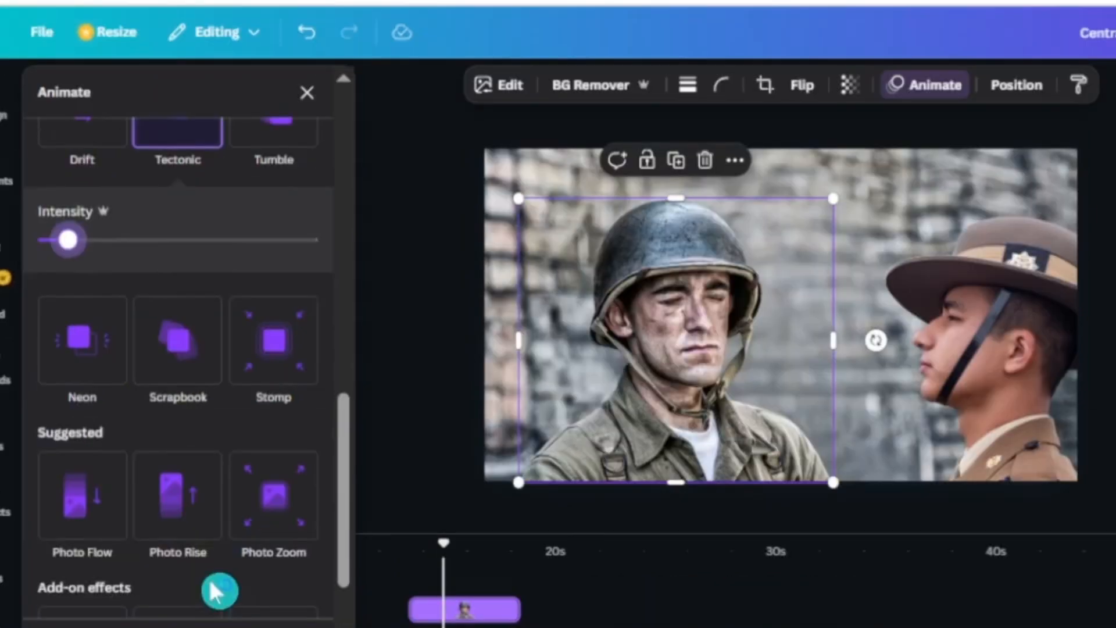
- Apply the Drift animation to the hat soldier and reduce its intensity to a low level
{"action": "scroll", "coordinate": [216, 592], "scroll_direction": "up", "scroll_amount": 5}
{"action": "left_click", "coordinate": [996, 425]}
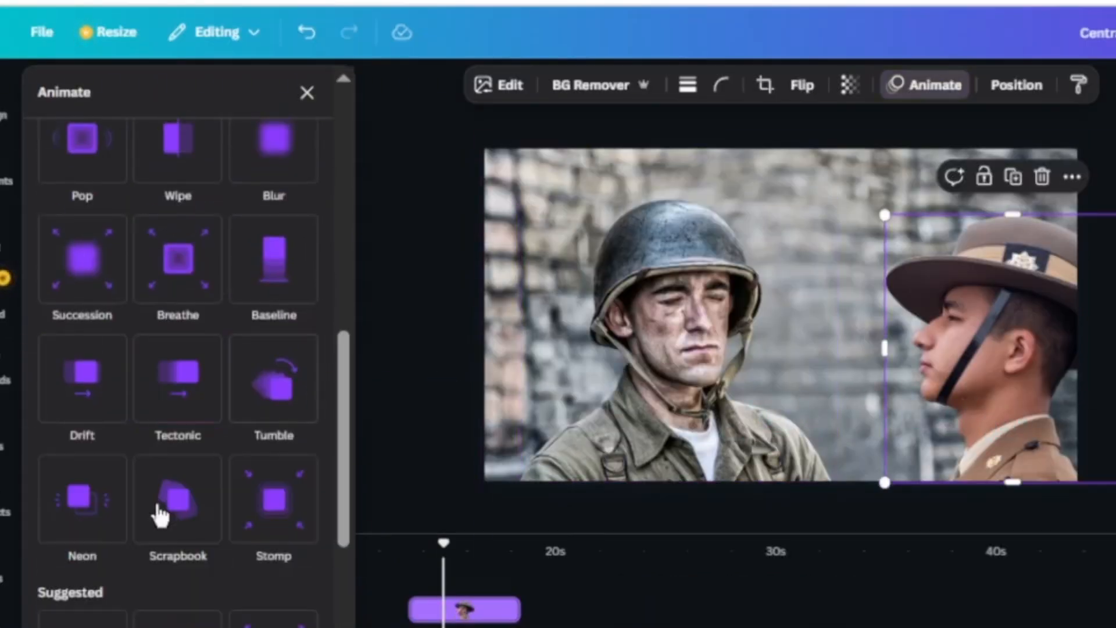
{"action": "scroll", "coordinate": [116, 483], "scroll_direction": "up", "scroll_amount": 1}
{"action": "left_click", "coordinate": [108, 478]}
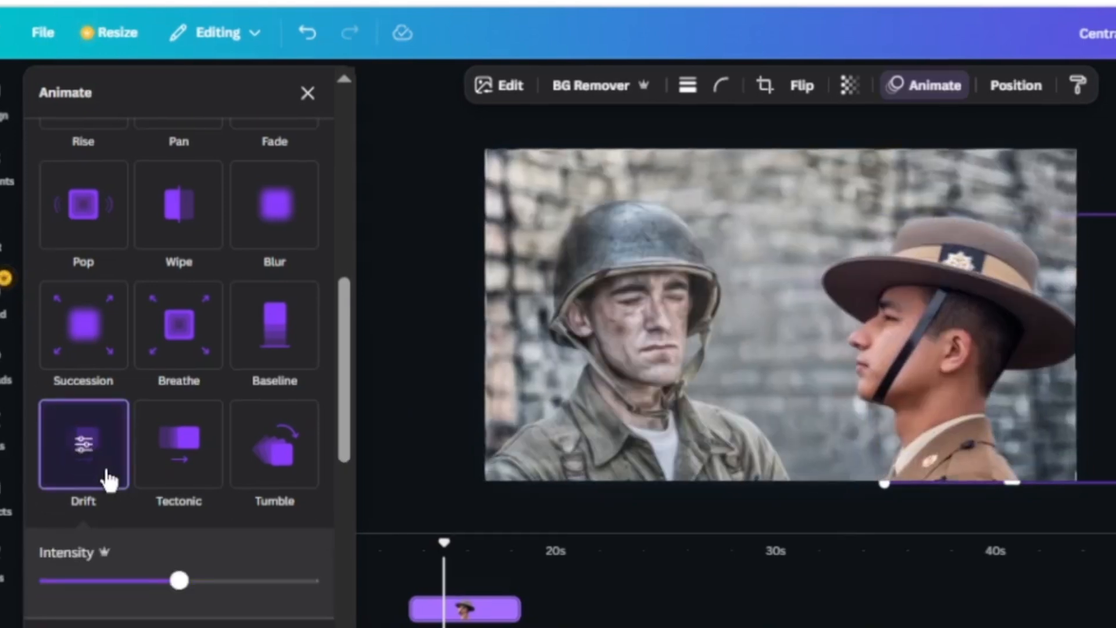
{"action": "left_click_drag", "start_coordinate": [179, 580], "coordinate": [76, 583]}
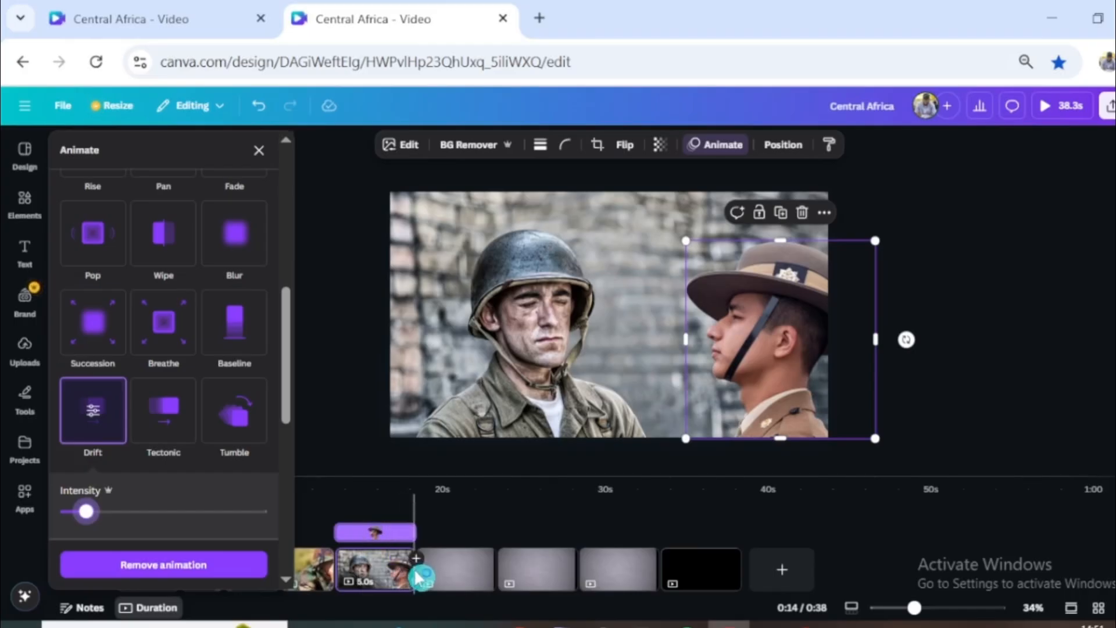
- Add a Circle Wipe transition between the binoculars soldier page and the two-soldier page
{"action": "left_click", "coordinate": [335, 581]}
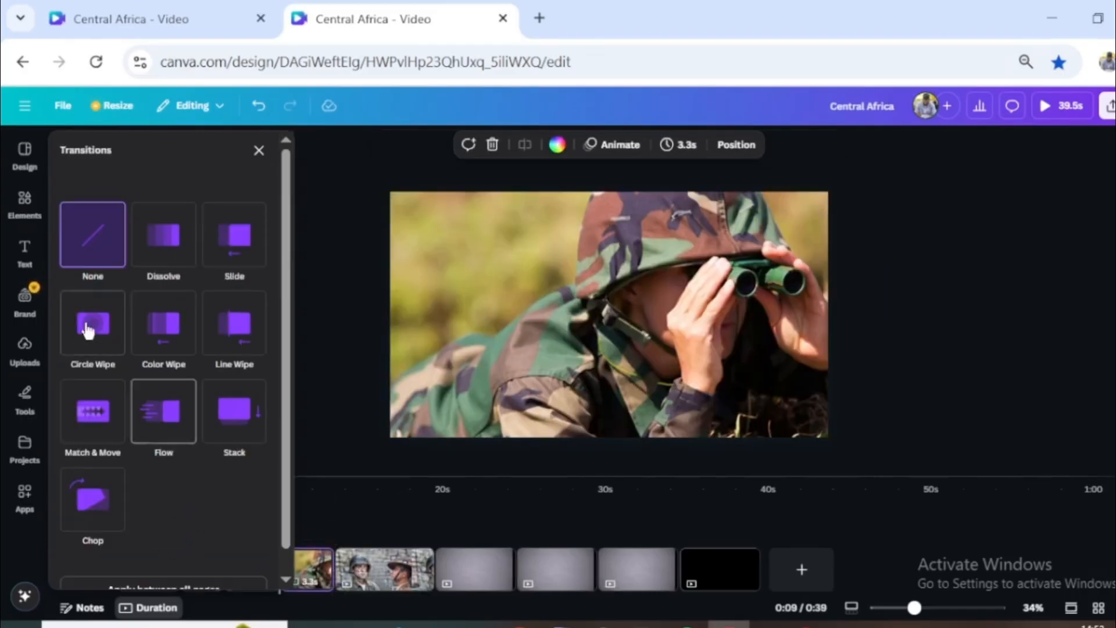
{"action": "left_click", "coordinate": [100, 328]}
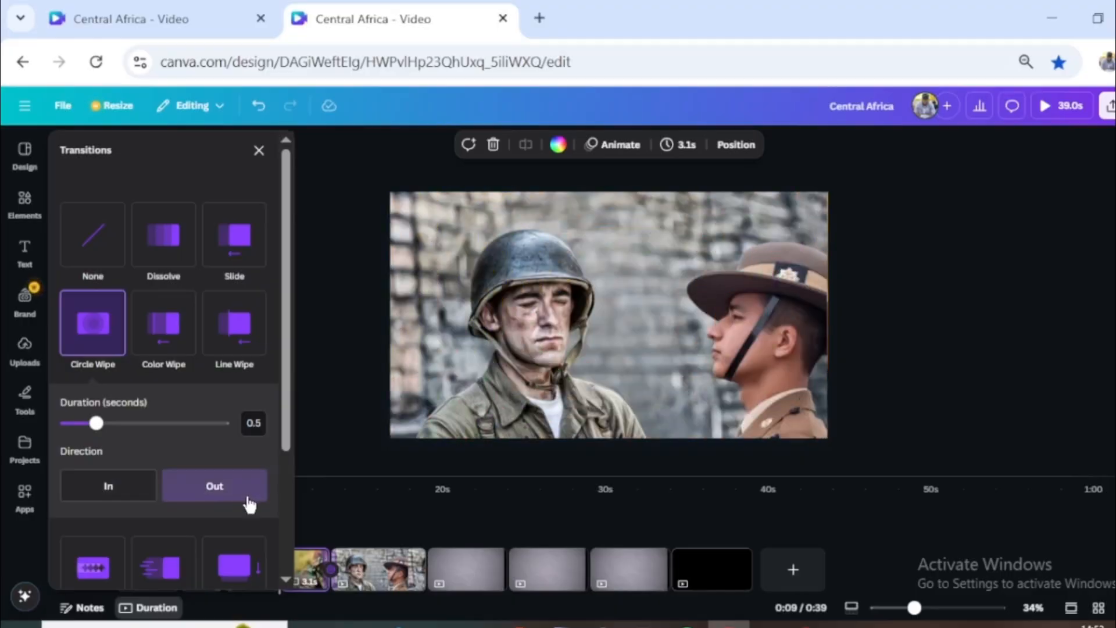
- Add a torn-edge frame from the Frame elements to the next grey page and stretch it into a wide rectangle
{"action": "left_click", "coordinate": [474, 584]}
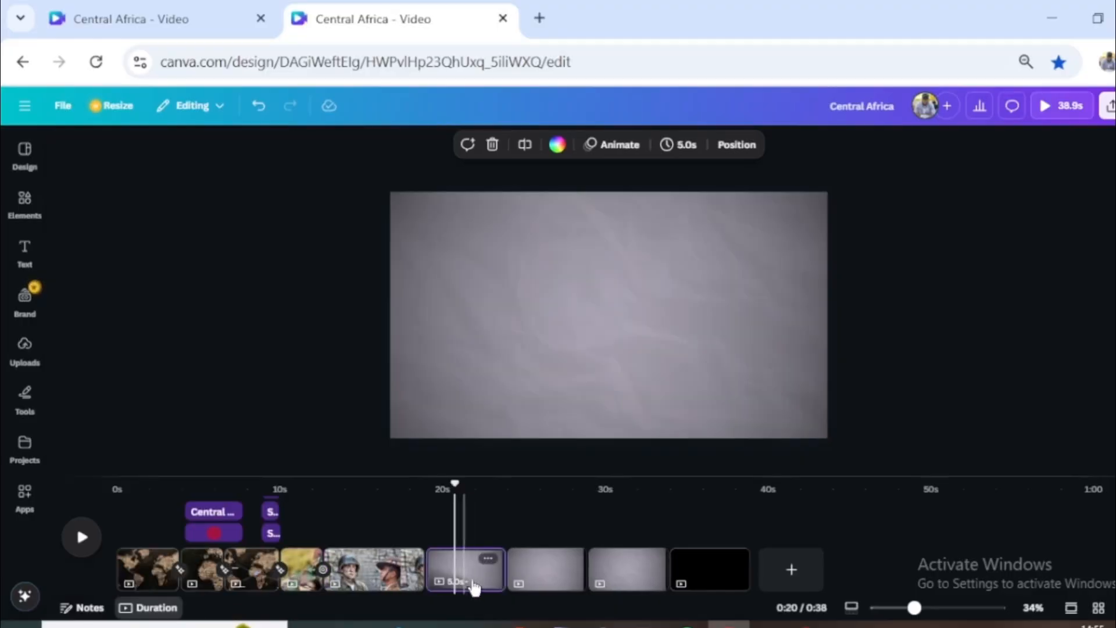
{"action": "left_click", "coordinate": [25, 200]}
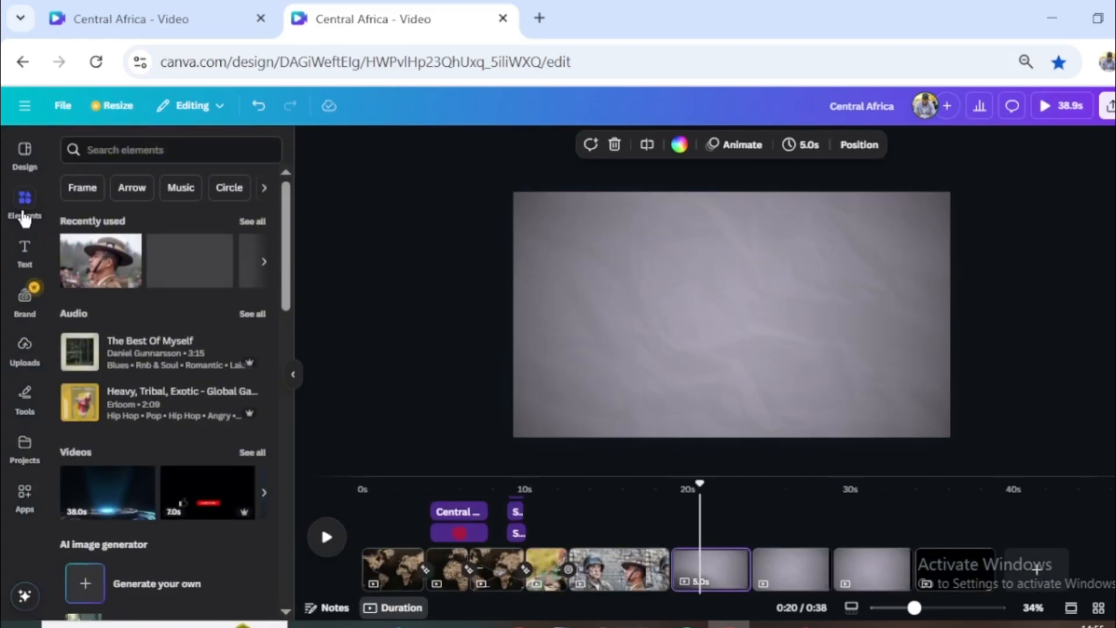
{"action": "left_click", "coordinate": [82, 188]}
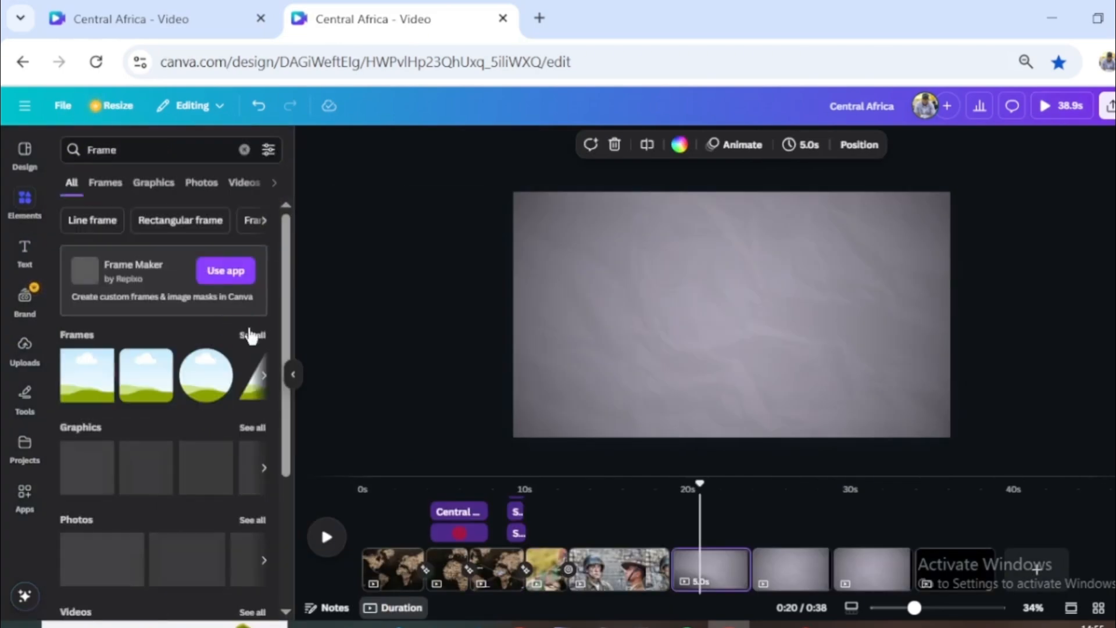
{"action": "left_click", "coordinate": [254, 337]}
{"action": "left_click", "coordinate": [162, 523]}
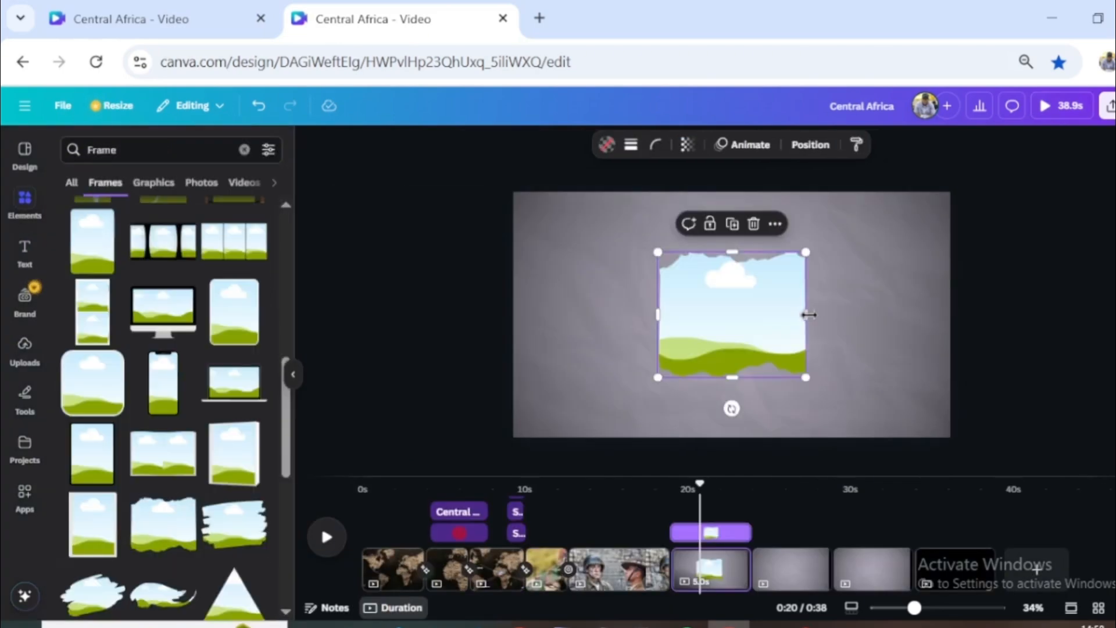
{"action": "left_click_drag", "start_coordinate": [836, 315], "coordinate": [872, 316]}
{"action": "left_click_drag", "start_coordinate": [780, 321], "coordinate": [720, 349]}
- Give the torn-edge frame a solid border line and colour it orange
{"action": "left_click", "coordinate": [631, 144]}
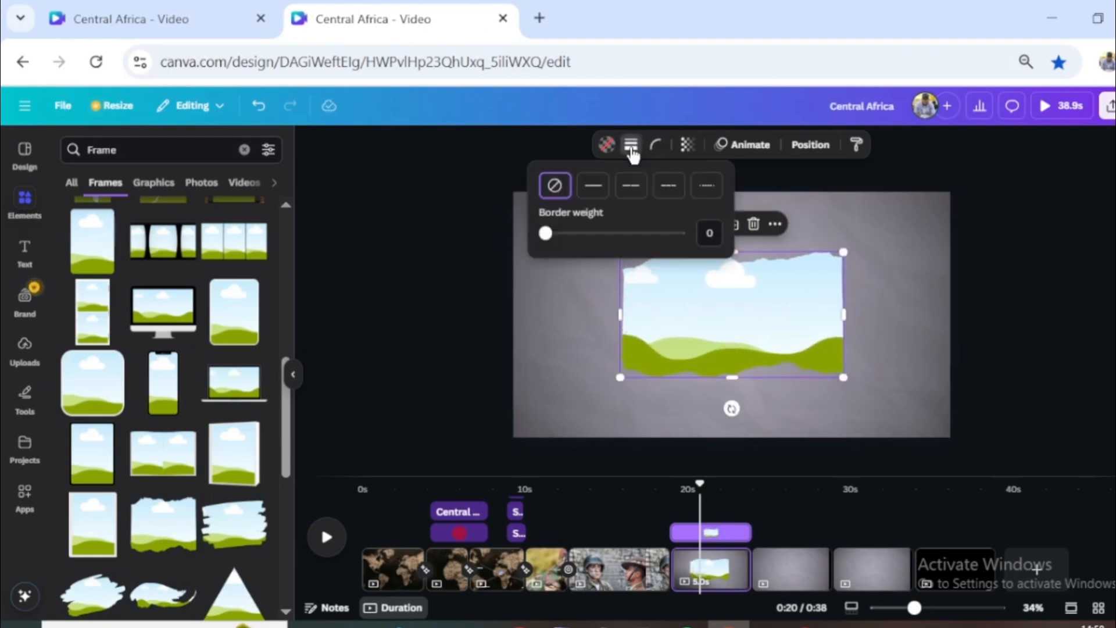
{"action": "left_click", "coordinate": [594, 186]}
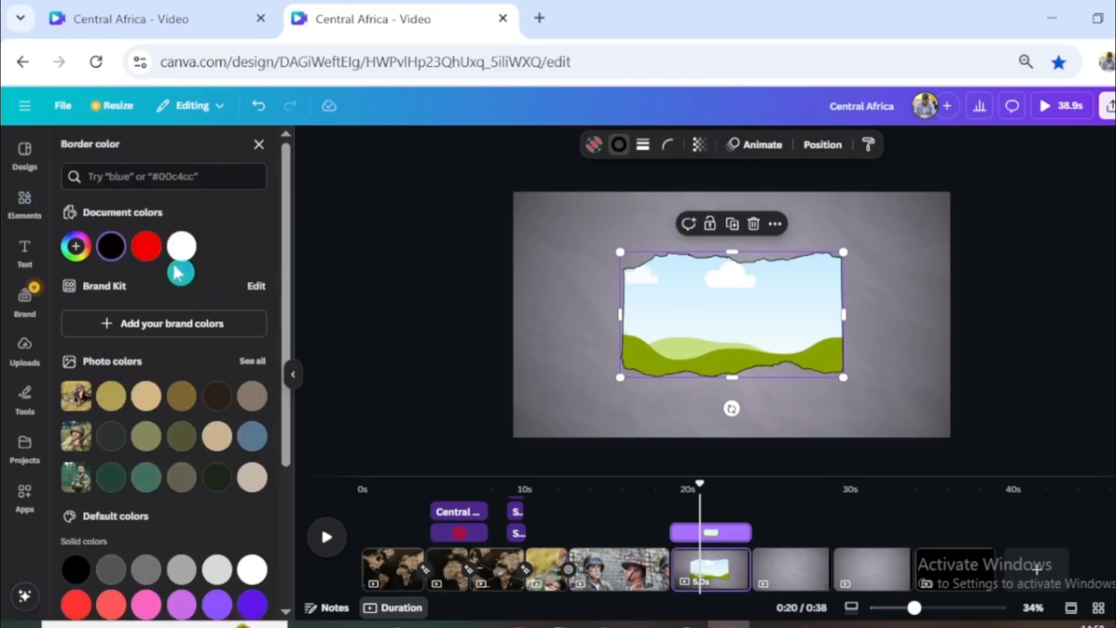
{"action": "left_click", "coordinate": [147, 247]}
{"action": "left_click", "coordinate": [808, 316]}
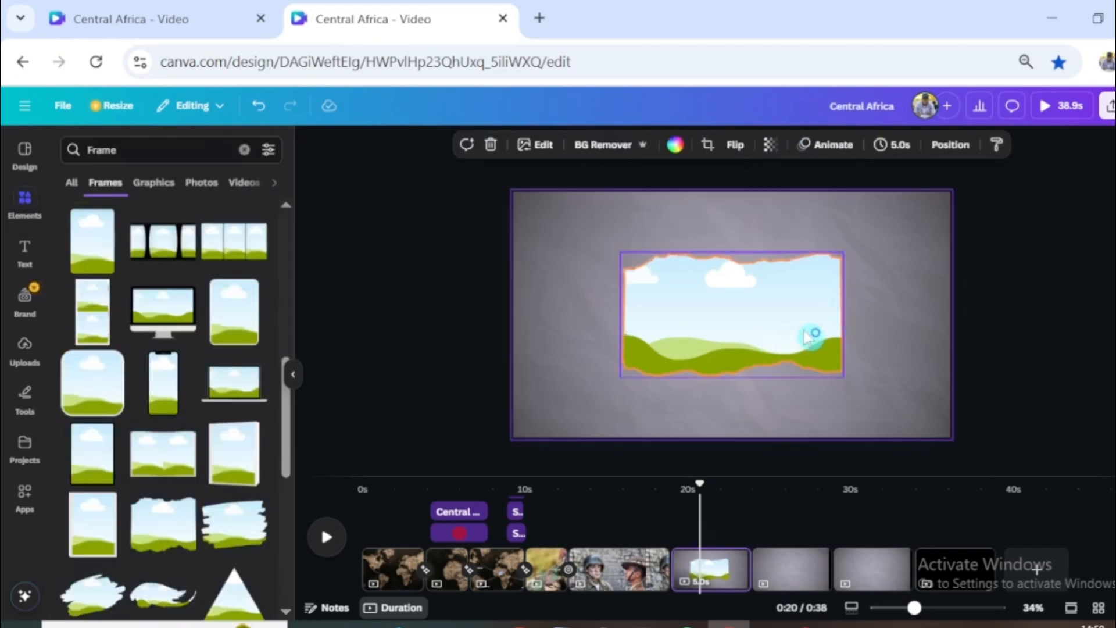
{"action": "left_click", "coordinate": [805, 332]}
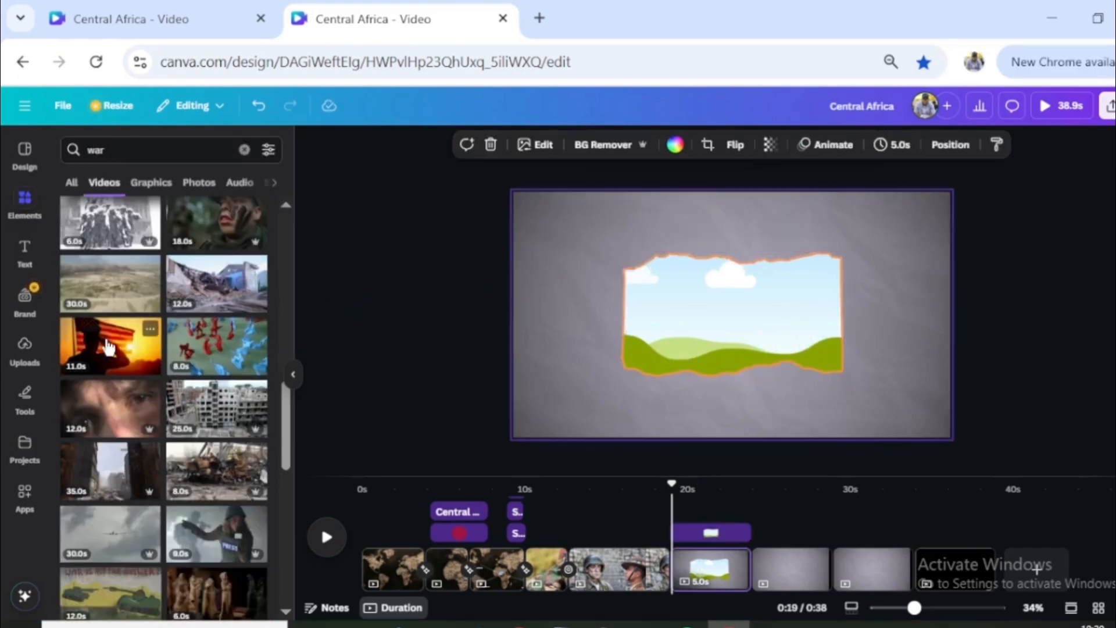
- Fill the torn-edge frame near the page's right edge with the 11-second video of a soldier saluting before the American flag
{"action": "left_click_drag", "start_coordinate": [108, 347], "coordinate": [960, 277]}
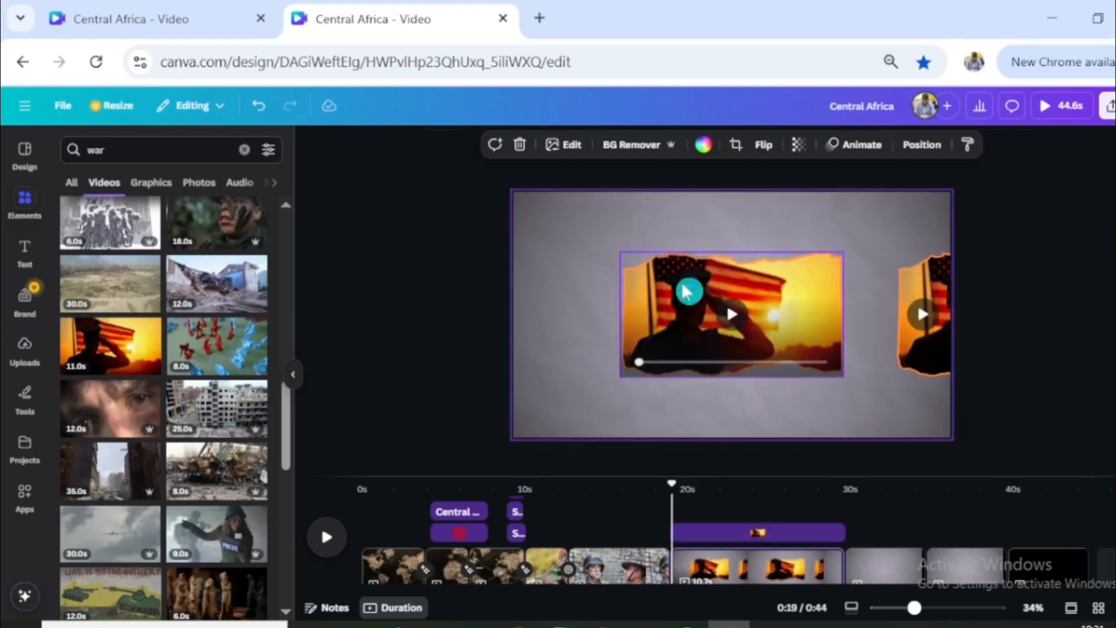
{"action": "left_click", "coordinate": [373, 383]}
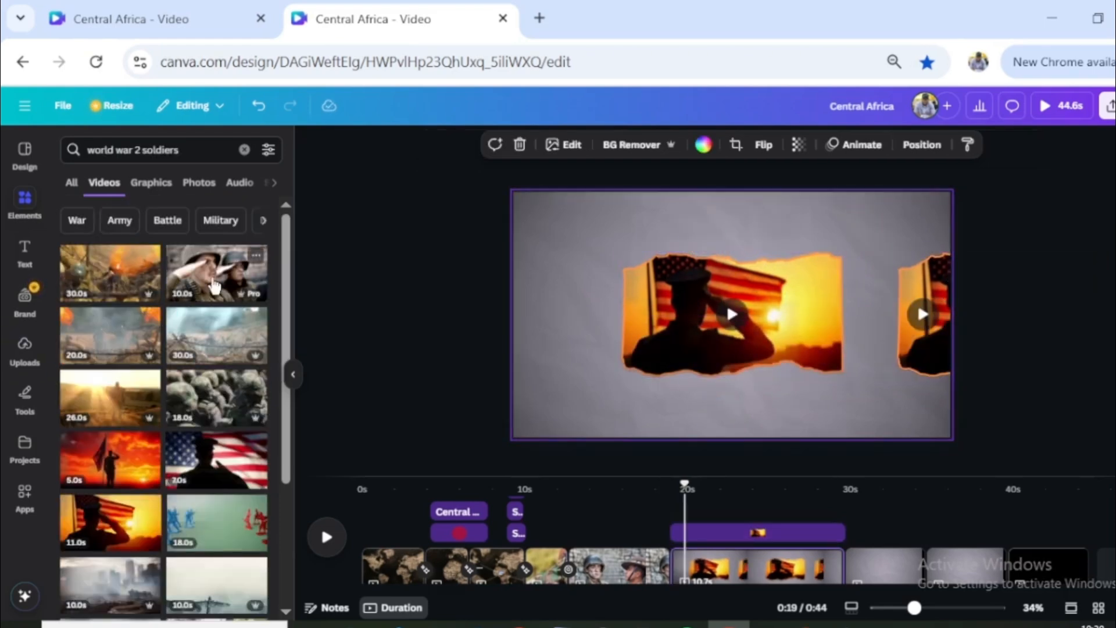
- Fill the frame at the page's right edge with the 10-second saluting soldiers video and move the top flag-salute frame from the centre over it
{"action": "left_click", "coordinate": [214, 285]}
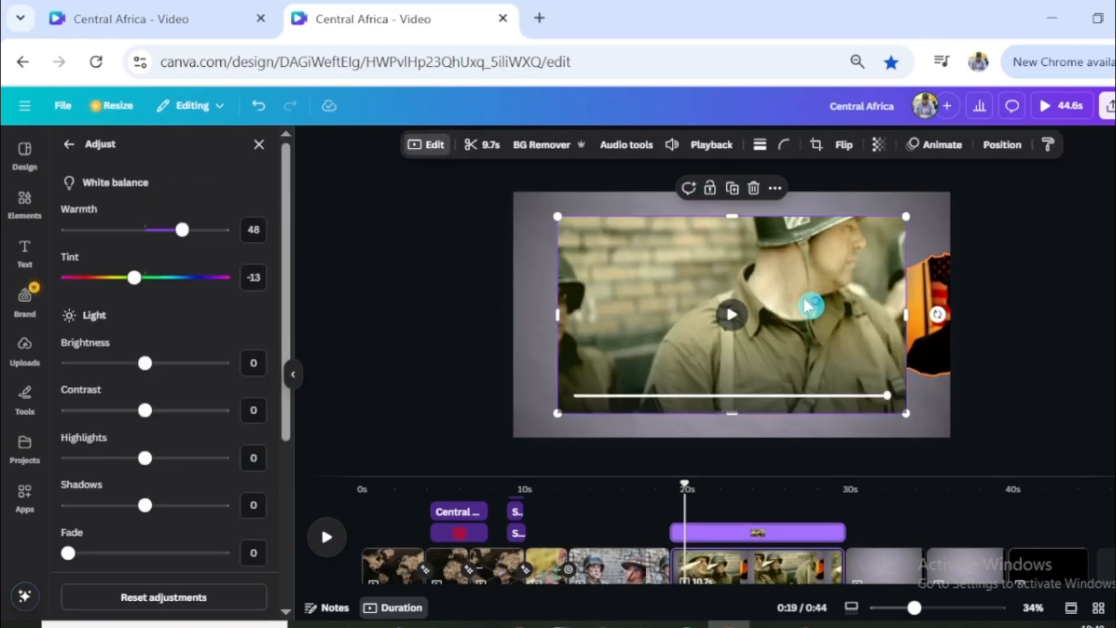
{"action": "left_click_drag", "start_coordinate": [808, 306], "coordinate": [941, 357]}
{"action": "left_click", "coordinate": [746, 320]}
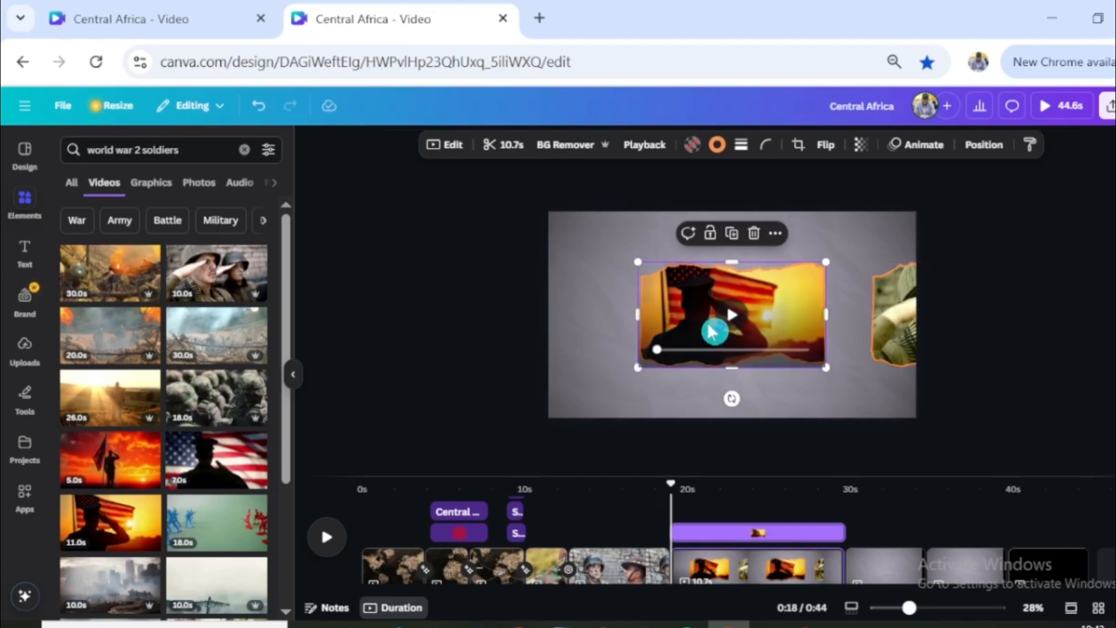
{"action": "left_click_drag", "start_coordinate": [687, 326], "coordinate": [911, 316]}
{"action": "scroll", "coordinate": [926, 356], "scroll_direction": "up", "scroll_amount": 5}
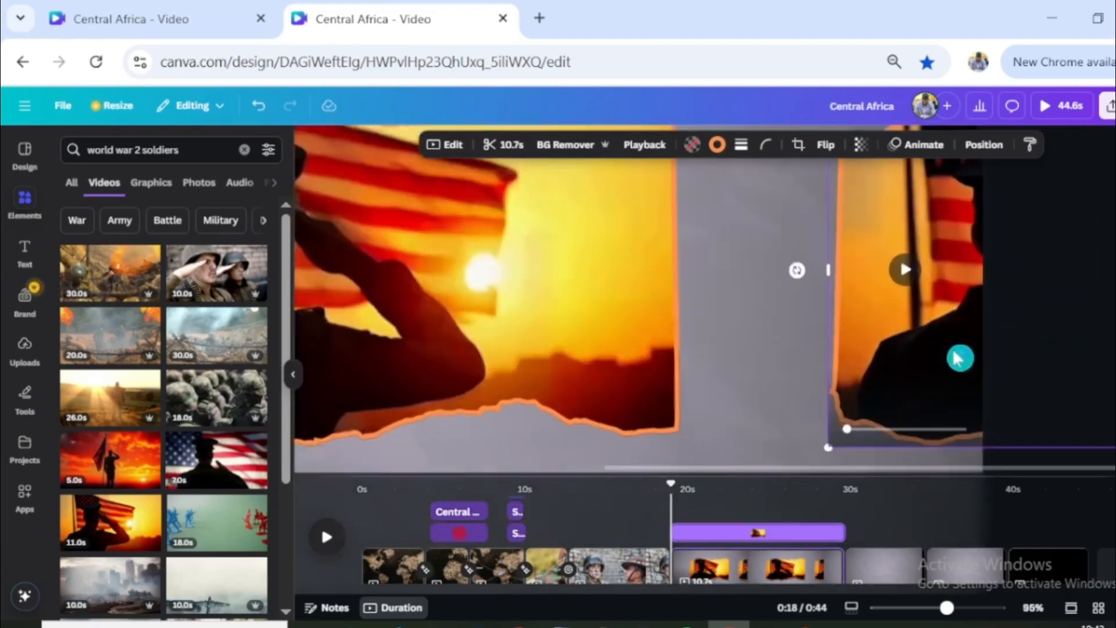
{"action": "scroll", "coordinate": [964, 360], "scroll_direction": "down", "scroll_amount": 5}
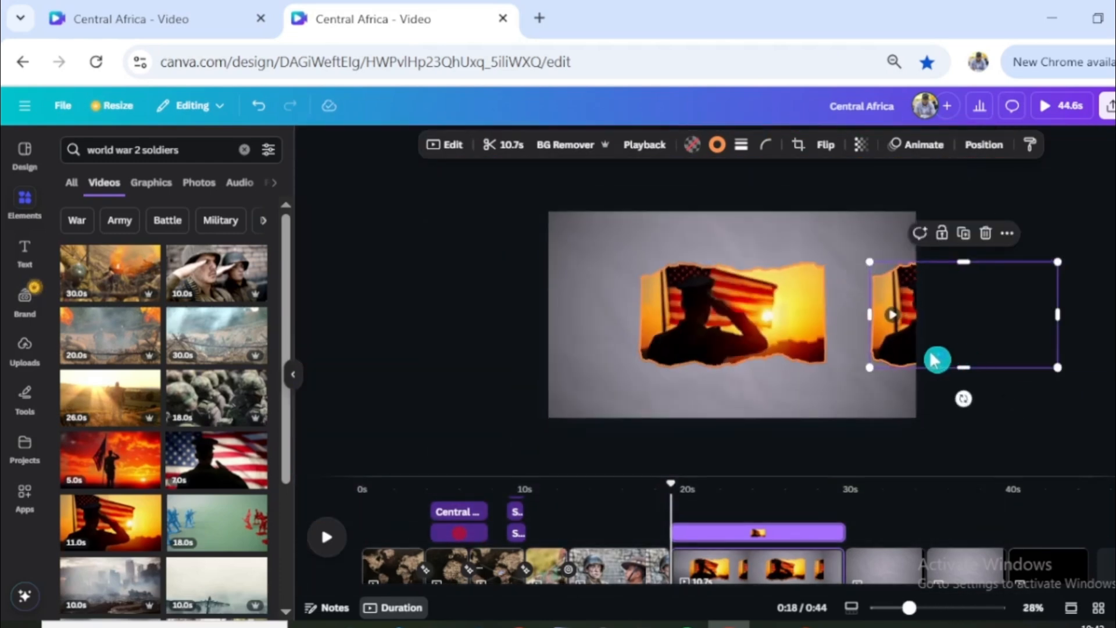
- Create a custom animation that slides the flag-salute frame straight from the page's right edge to its centre
{"action": "left_click", "coordinate": [923, 145]}
{"action": "left_click", "coordinate": [168, 317]}
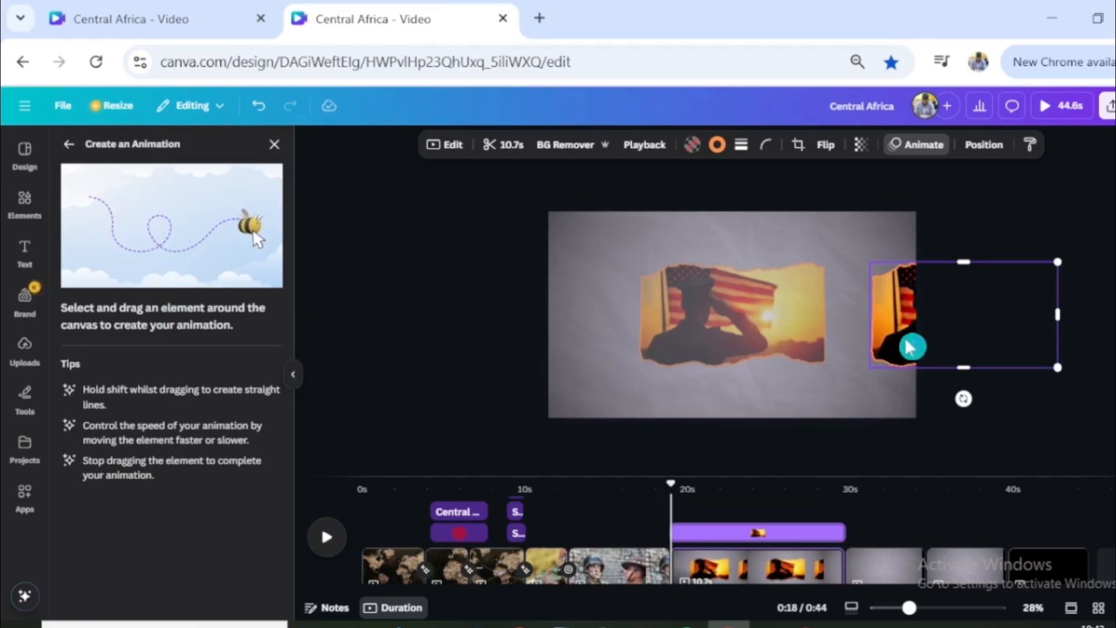
{"action": "left_click_drag", "start_coordinate": [897, 323], "coordinate": [660, 321]}
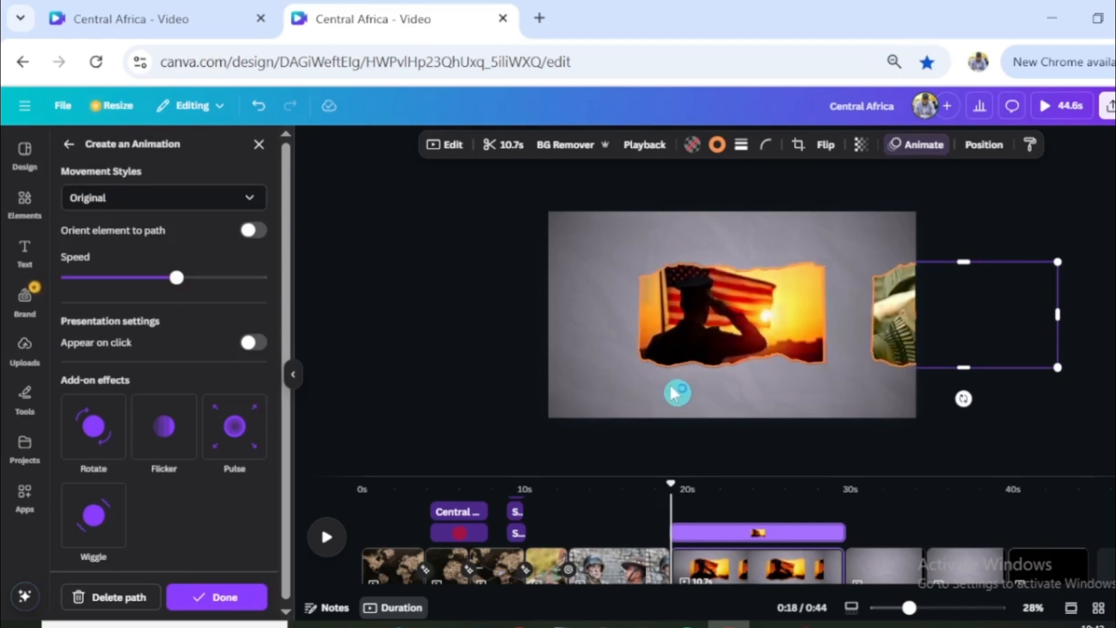
- Bring the saluting soldiers frame to the front layer and shift it slightly further past the page's right edge
{"action": "left_click", "coordinate": [984, 146]}
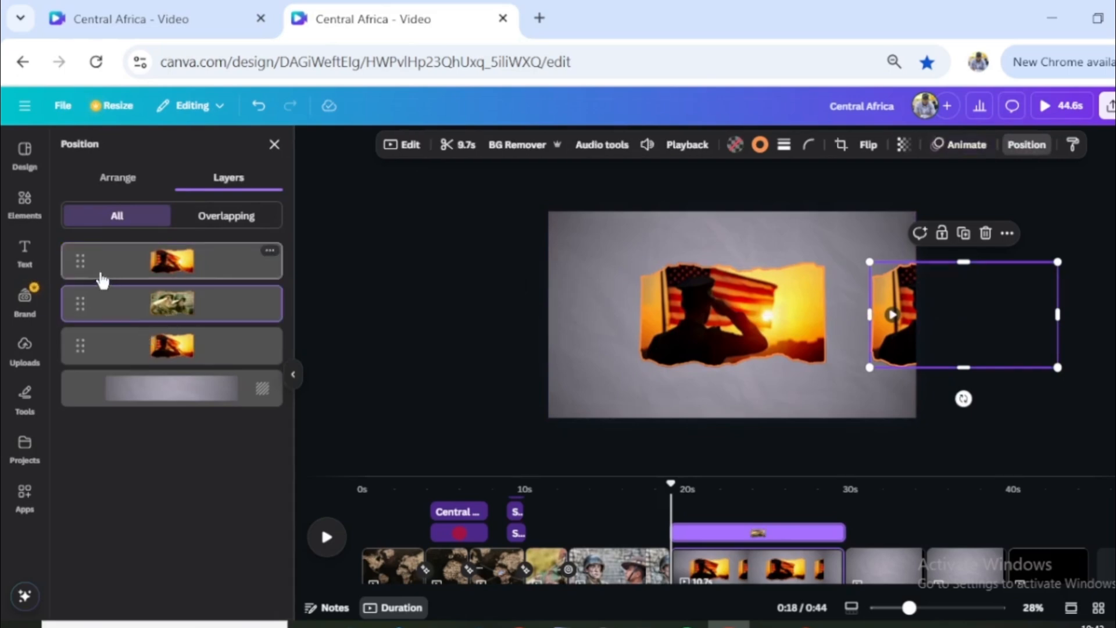
{"action": "left_click_drag", "start_coordinate": [98, 267], "coordinate": [93, 332]}
{"action": "left_click", "coordinate": [143, 275]}
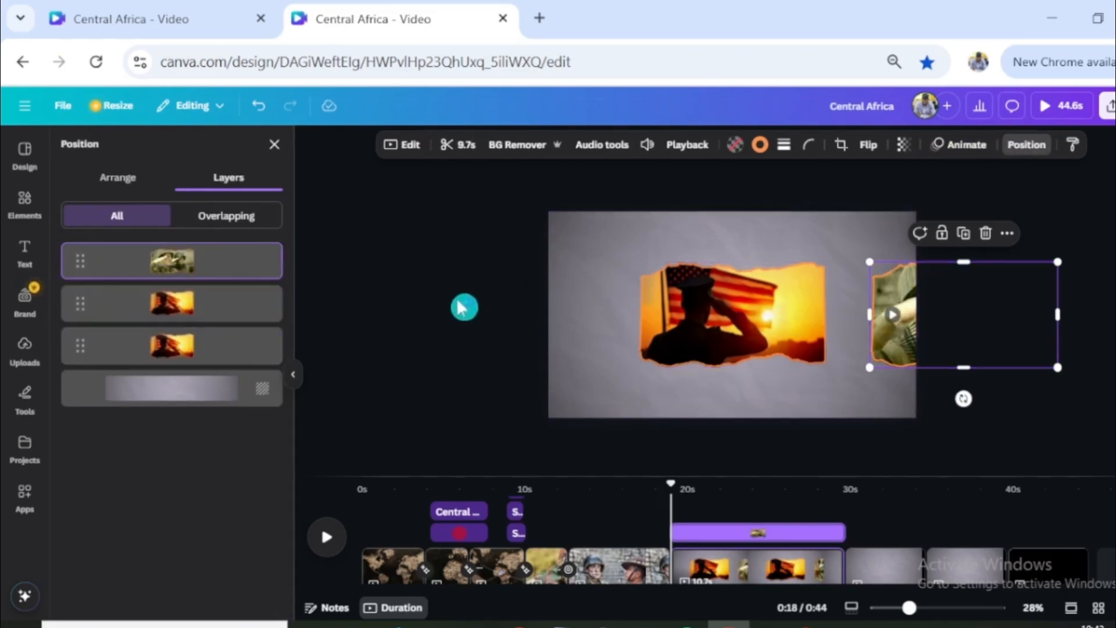
{"action": "key", "text": "ctrl+z"}
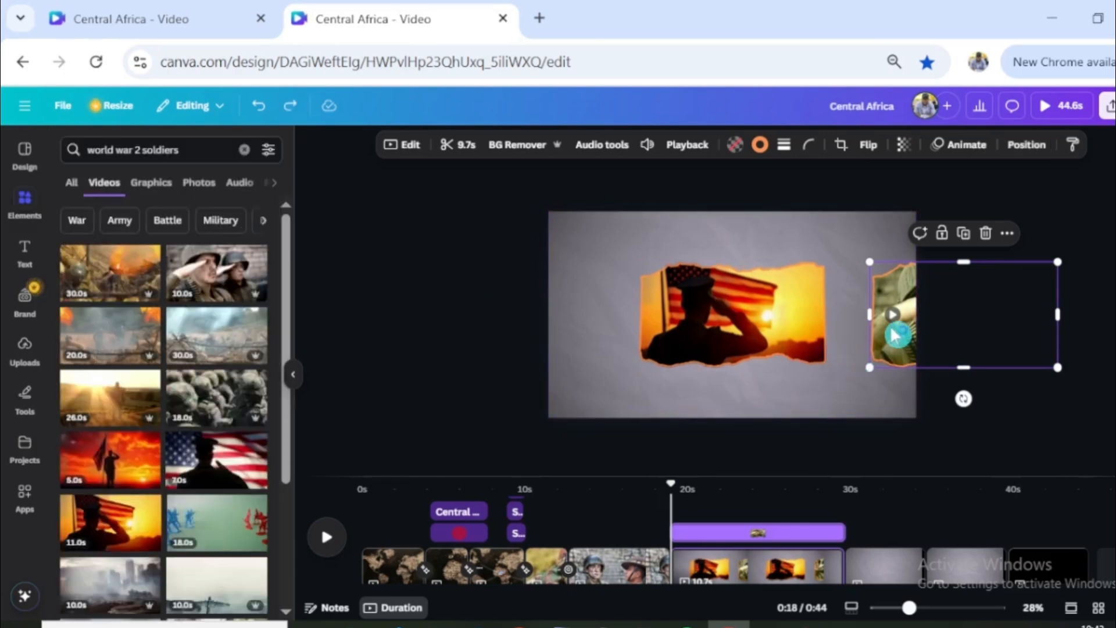
{"action": "left_click_drag", "start_coordinate": [895, 335], "coordinate": [917, 317]}
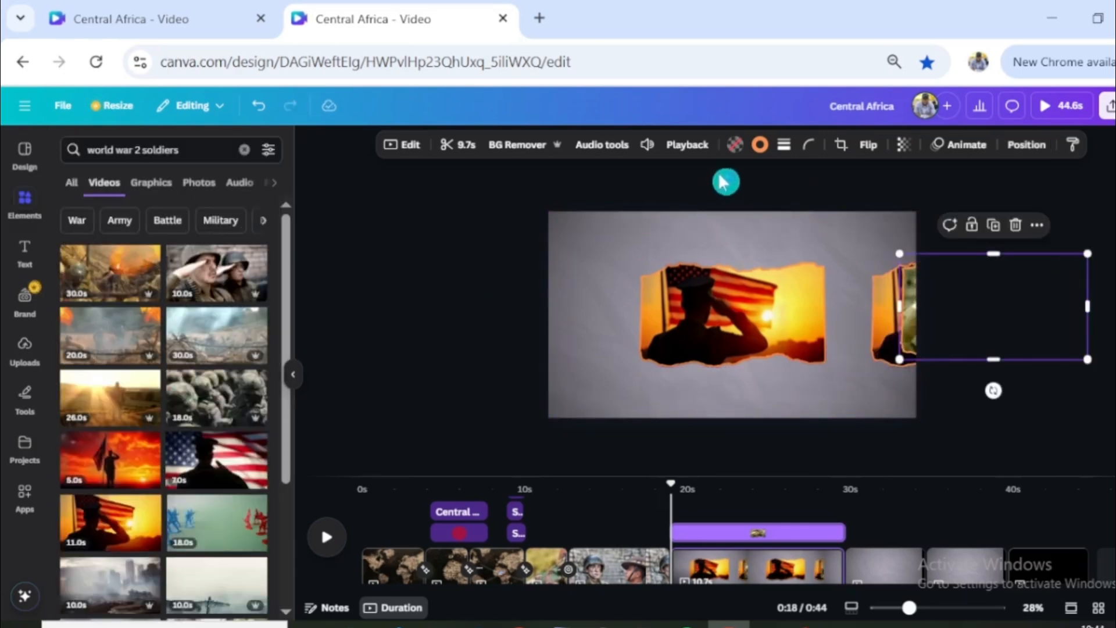
- Create a custom animation that moves the saluting soldiers frame a short way left onto the page, using the Smooth movement style
{"action": "left_click", "coordinate": [966, 144]}
{"action": "left_click", "coordinate": [186, 291]}
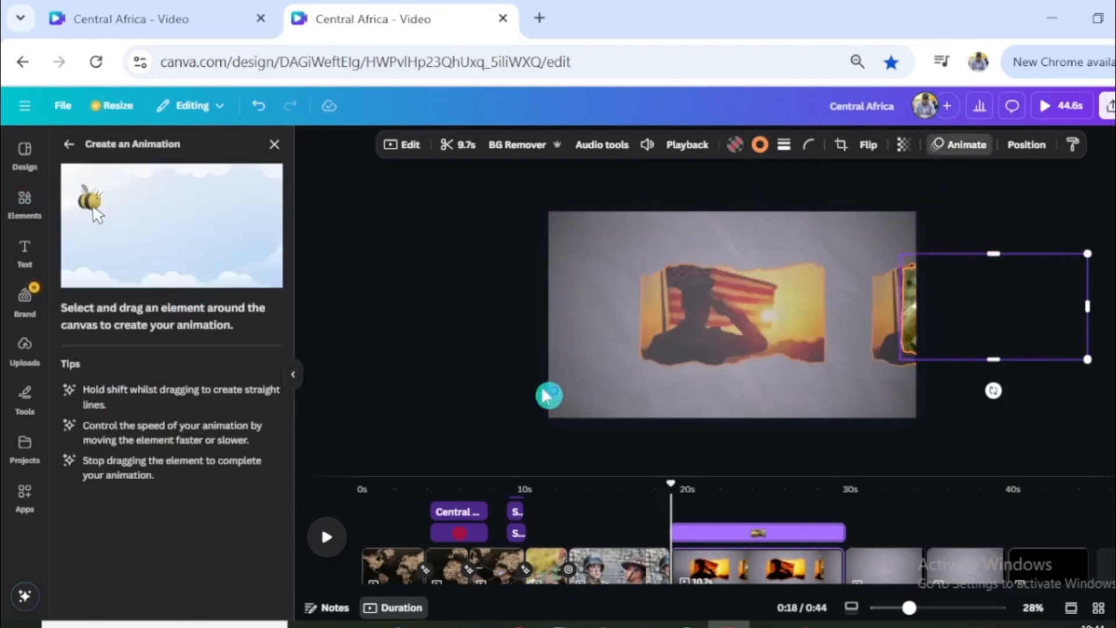
{"action": "mouse_move", "coordinate": [910, 314]}
{"action": "left_mouse_down"}
{"action": "mouse_move", "coordinate": [873, 312]}
{"action": "mouse_move", "coordinate": [842, 378]}
{"action": "left_mouse_up"}
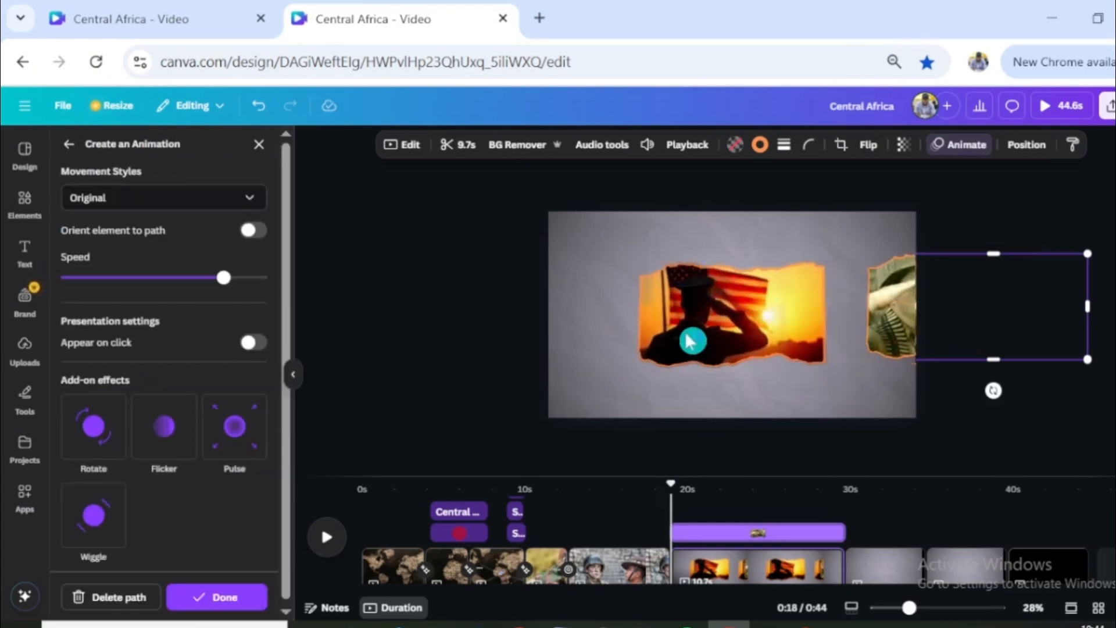
{"action": "left_click", "coordinate": [172, 205]}
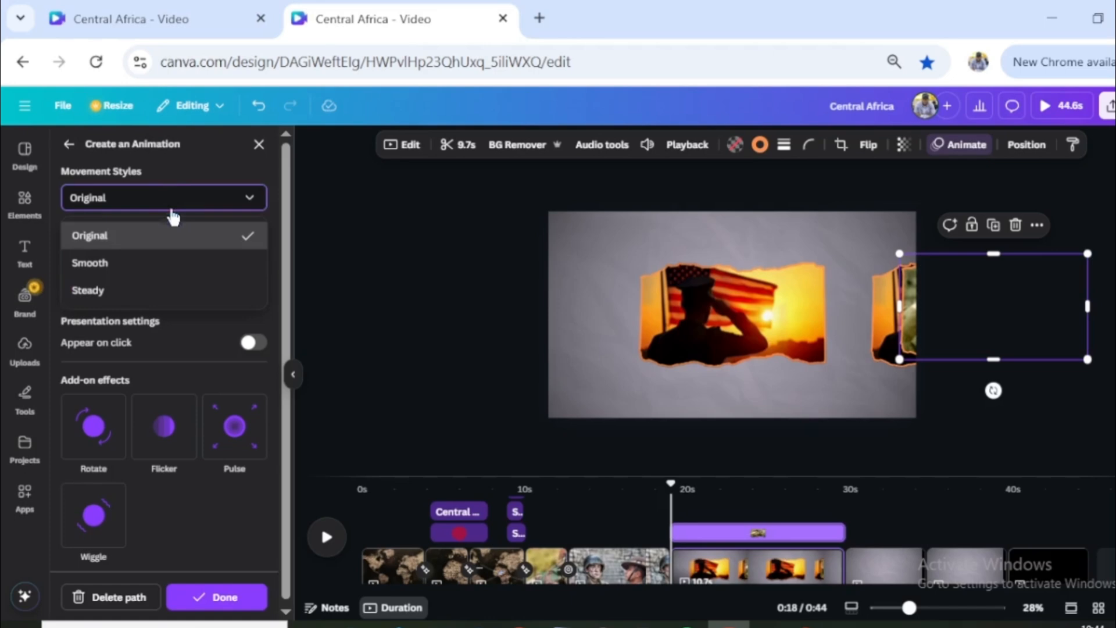
{"action": "left_click", "coordinate": [156, 264]}
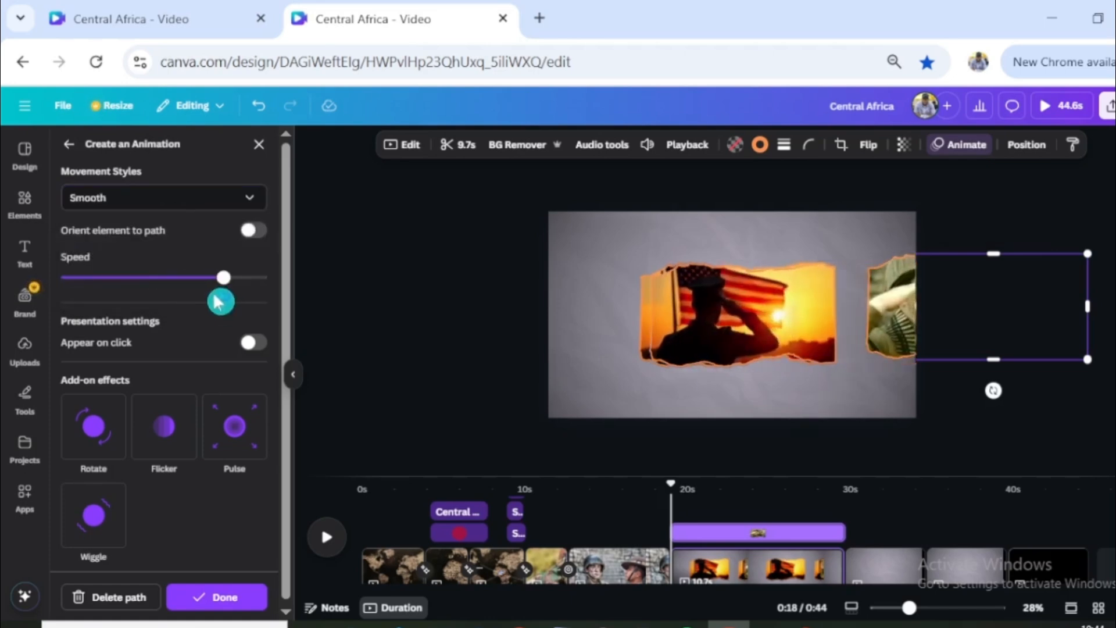
- Delete the leftover flag-salute frame at the page centre and give the animated one the Smooth movement style with a higher speed
{"action": "left_click", "coordinate": [767, 339]}
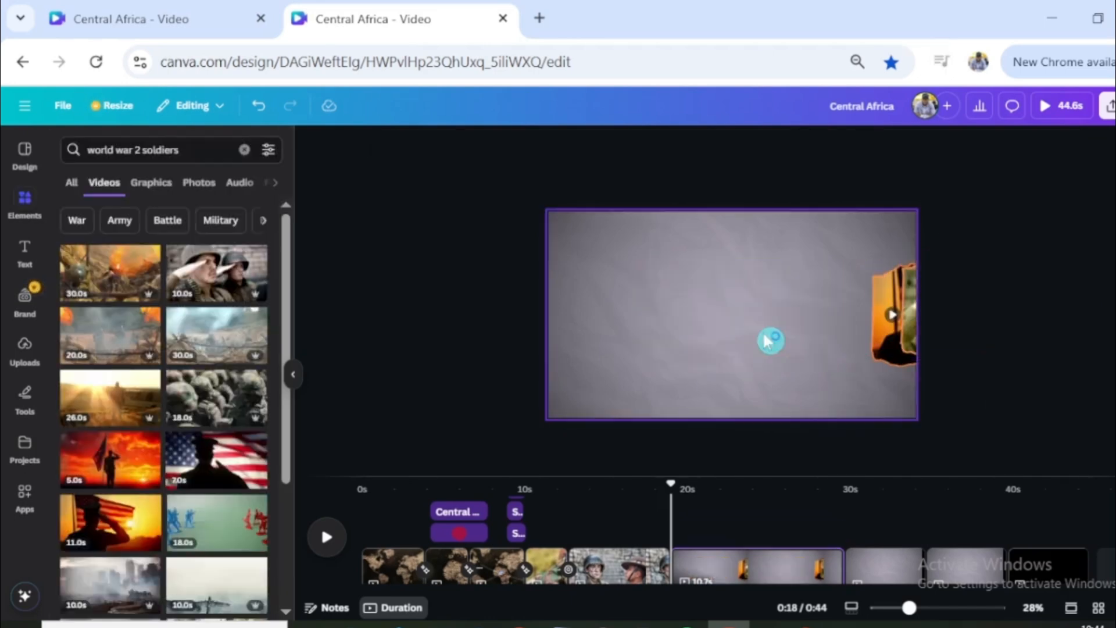
{"action": "left_click_drag", "start_coordinate": [670, 488], "coordinate": [756, 494]}
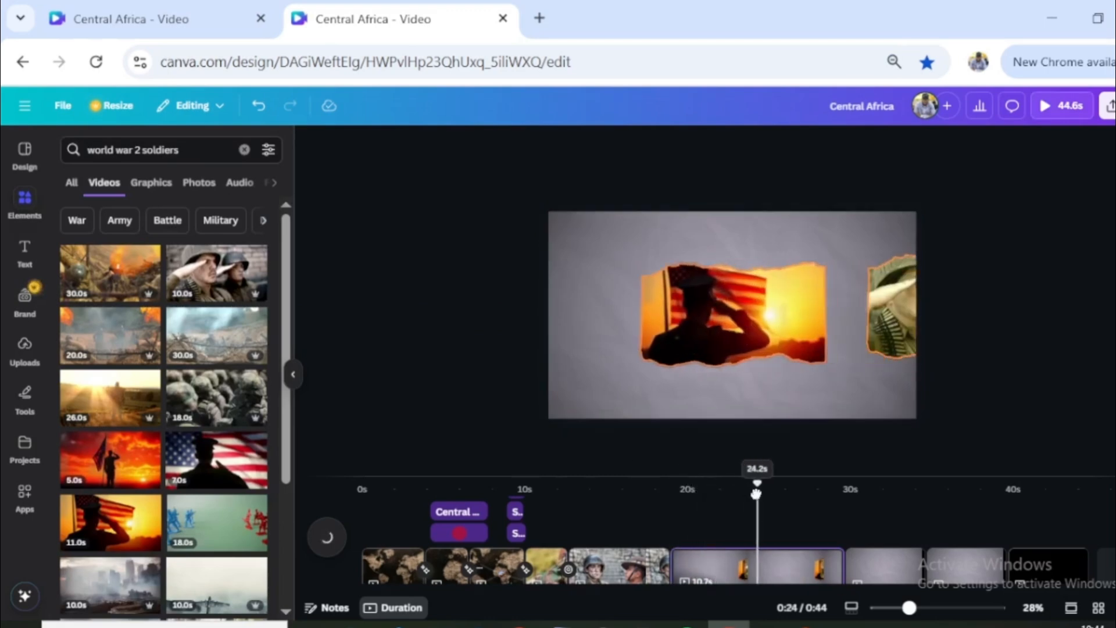
{"action": "left_click", "coordinate": [784, 334]}
{"action": "left_click", "coordinate": [916, 147]}
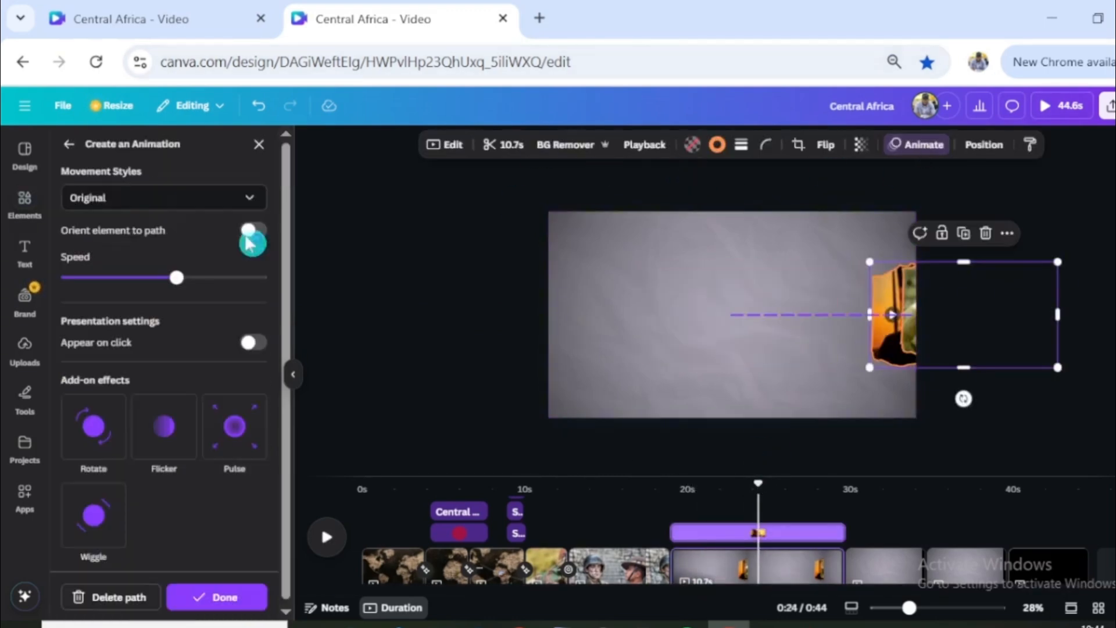
{"action": "left_click", "coordinate": [155, 192]}
{"action": "left_click", "coordinate": [145, 264]}
{"action": "left_click_drag", "start_coordinate": [176, 277], "coordinate": [200, 277]}
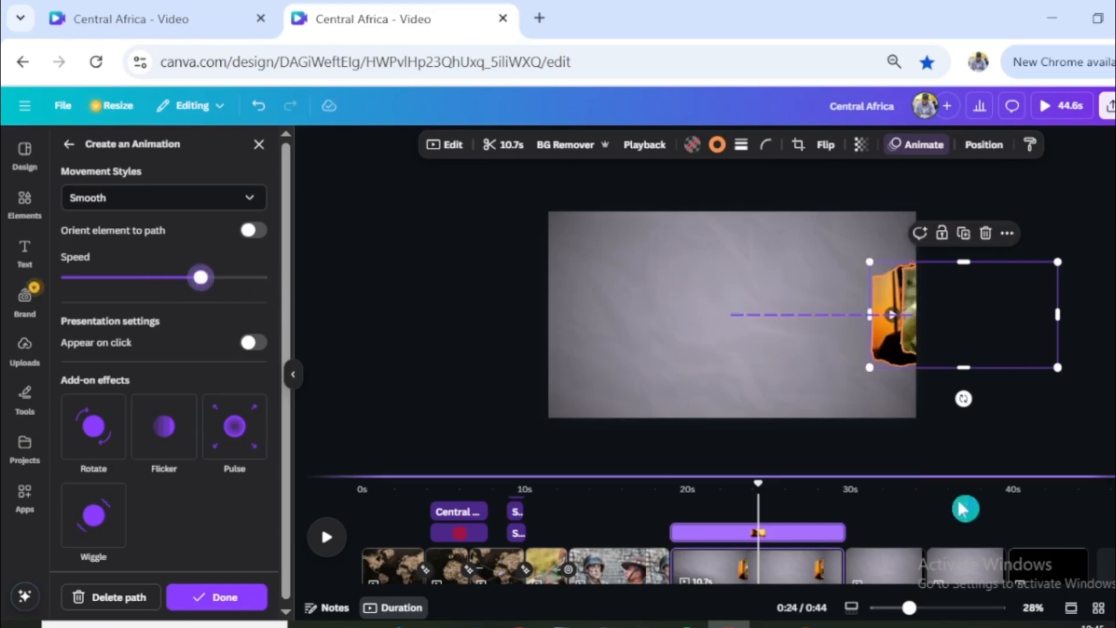
- Place the flag-salute frame above the saluting soldiers frame in the layer order and play back the page
{"action": "left_click", "coordinate": [720, 261]}
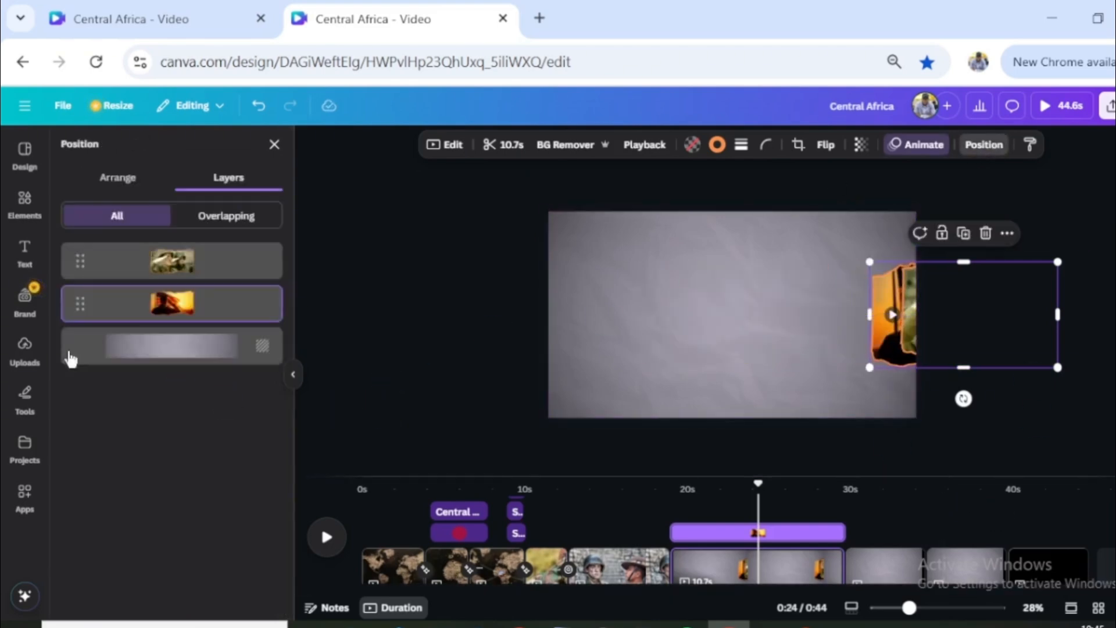
{"action": "left_click_drag", "start_coordinate": [86, 264], "coordinate": [86, 305]}
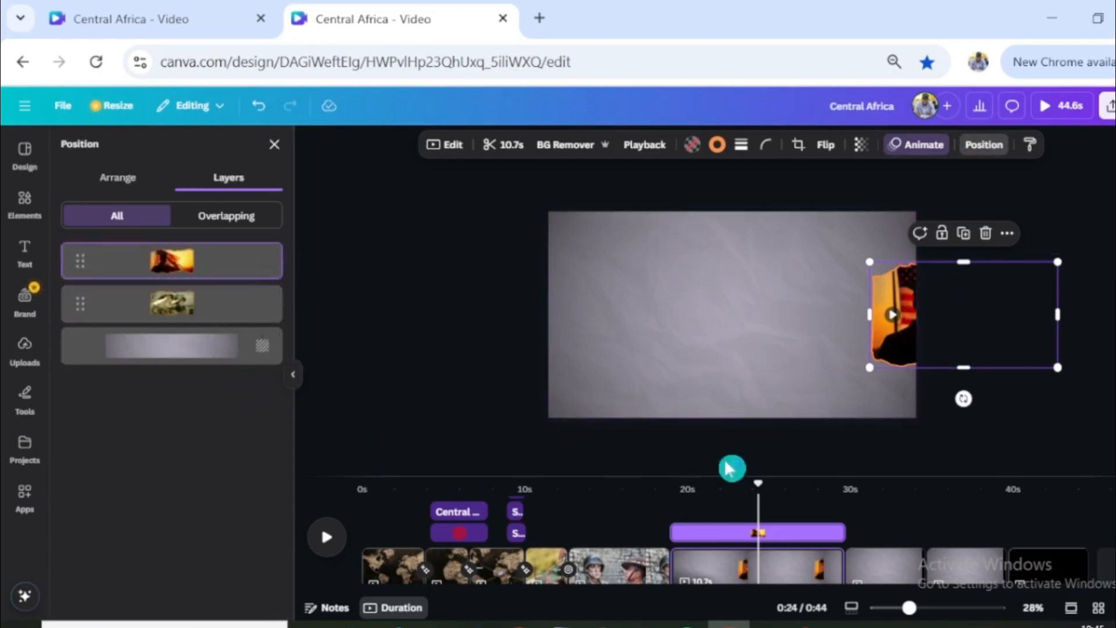
{"action": "left_click_drag", "start_coordinate": [756, 483], "coordinate": [666, 483]}
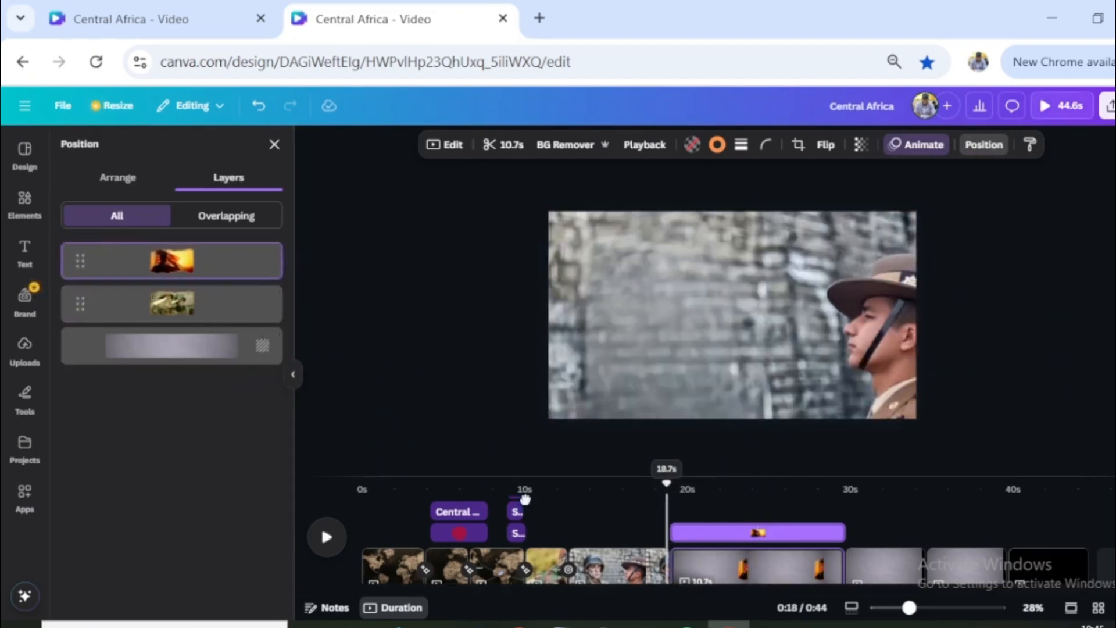
{"action": "key", "text": "Escape"}
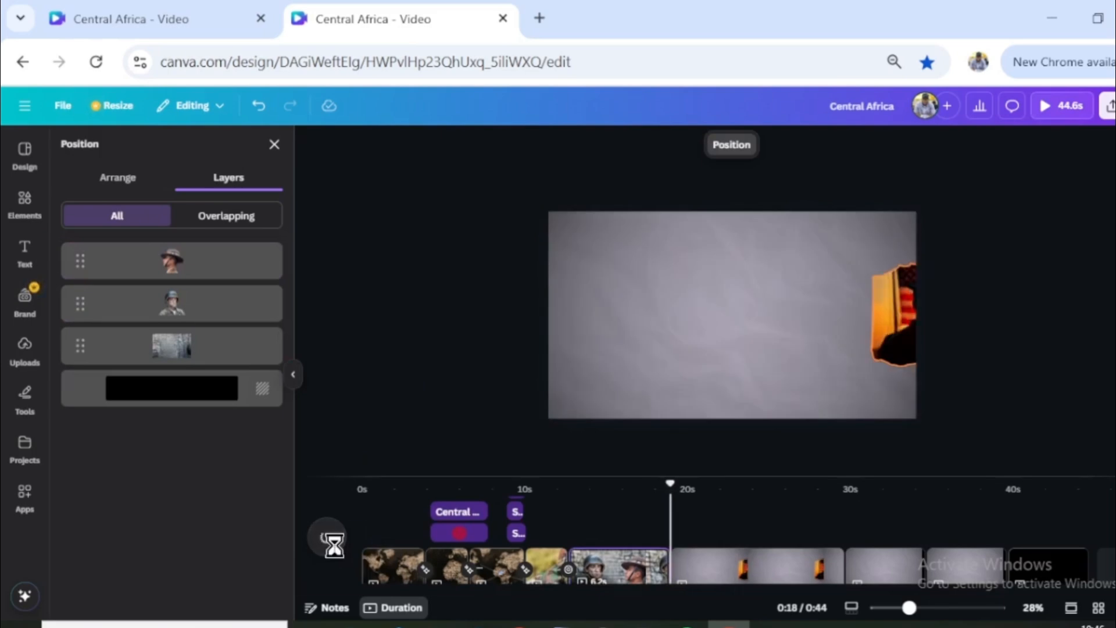
{"action": "left_click", "coordinate": [356, 533]}
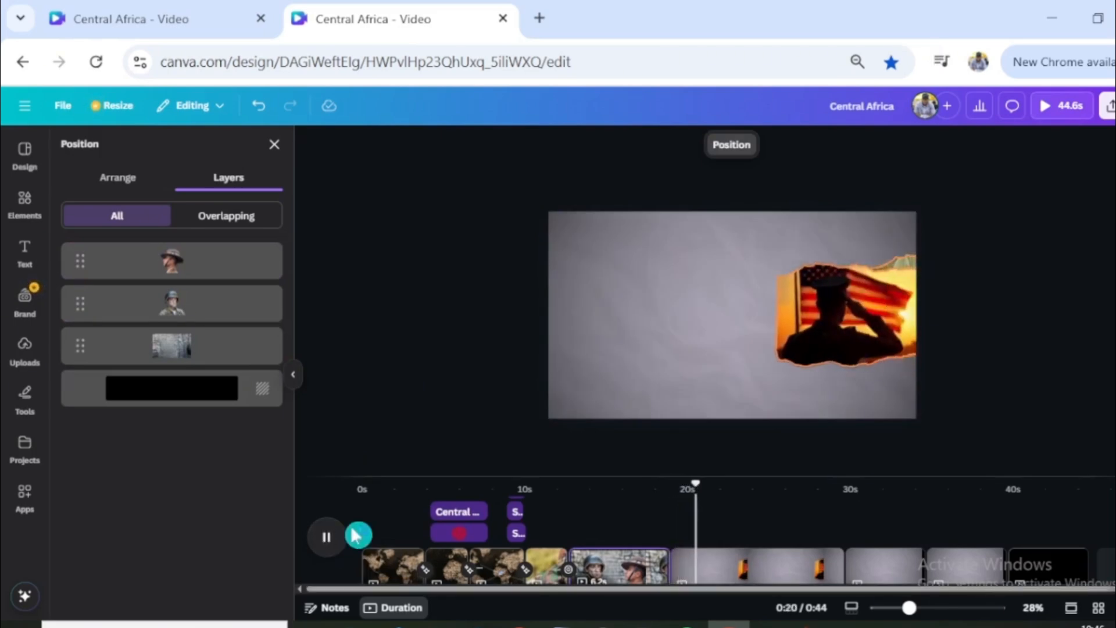
- Shorten the torn-frame page to 7.1 seconds and duplicate it
{"action": "left_click", "coordinate": [737, 560]}
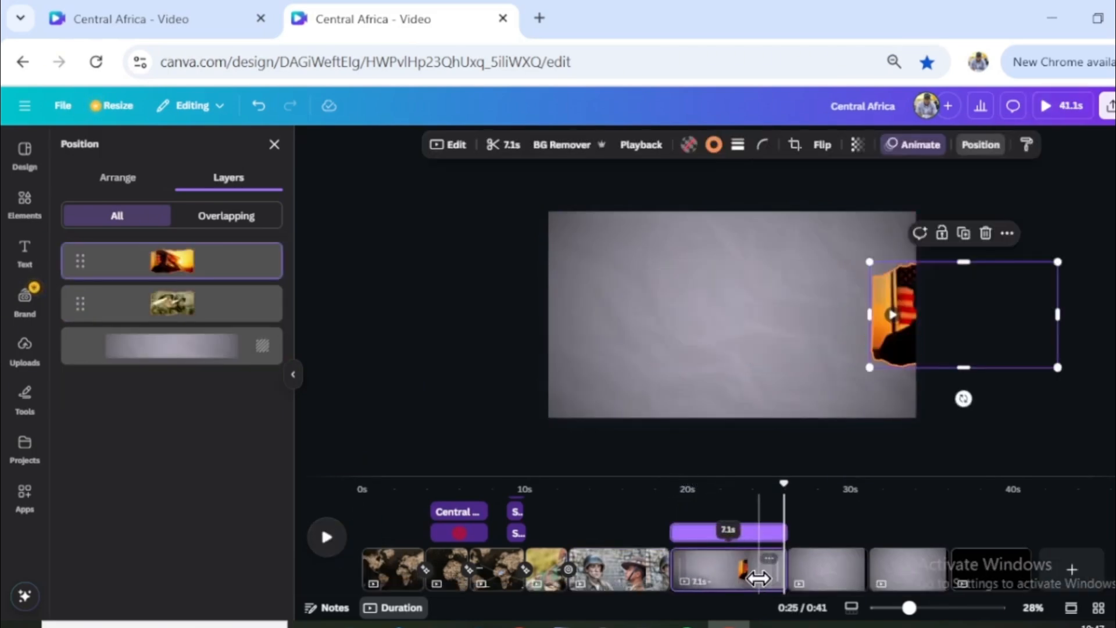
{"action": "left_click", "coordinate": [721, 415]}
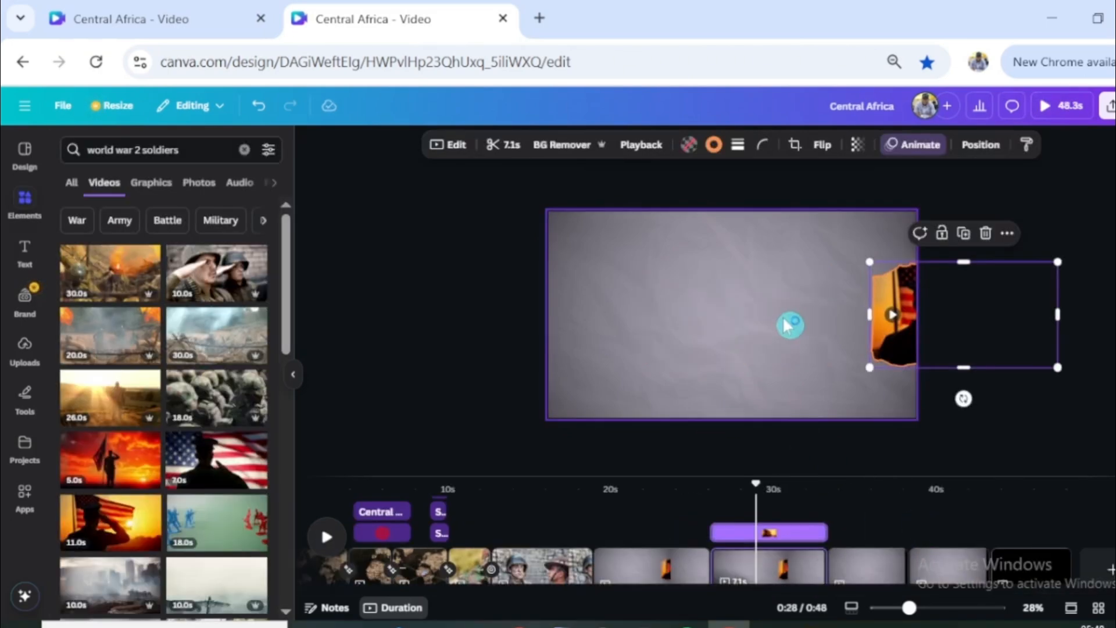
- Delete the flag-salute frame's motion path on the duplicated page and move the frame to the page centre
{"action": "left_click", "coordinate": [914, 147]}
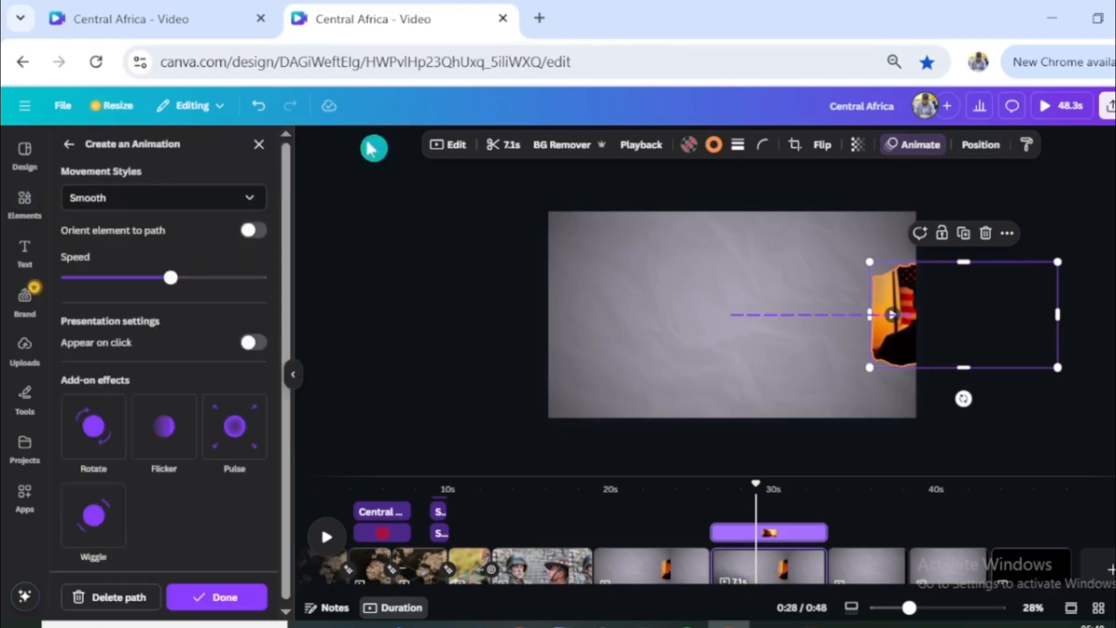
{"action": "left_click", "coordinate": [124, 611]}
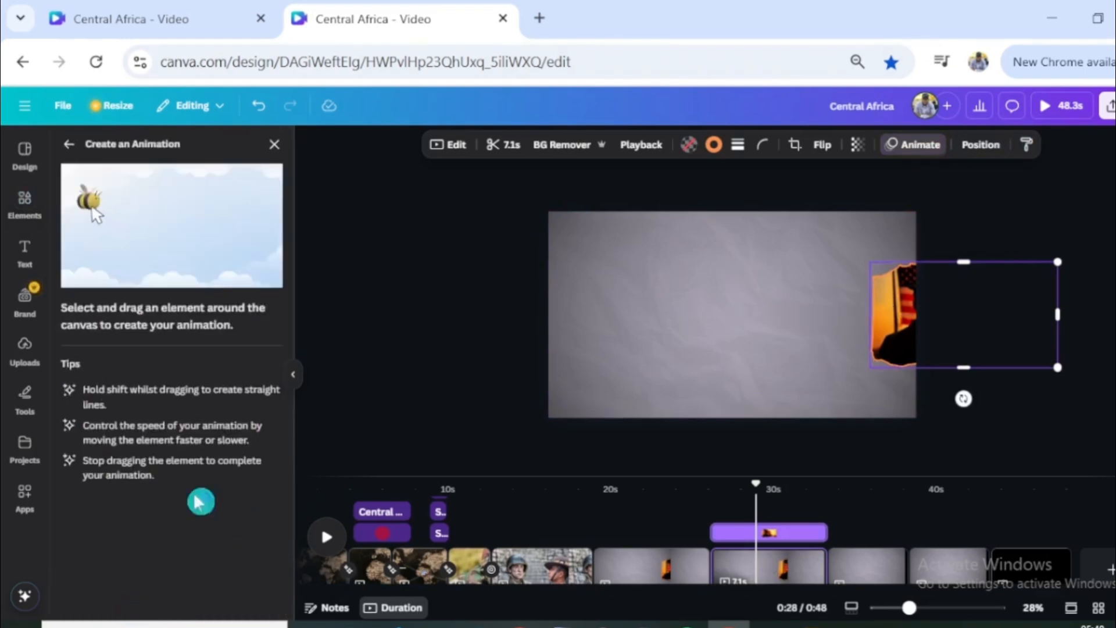
{"action": "left_click", "coordinate": [274, 144]}
{"action": "left_click_drag", "start_coordinate": [895, 342], "coordinate": [661, 347]}
- Move the saluting soldiers frame to peek in at the duplicated page's right edge, level with the flag frame, and delete its motion path
{"action": "left_click", "coordinate": [916, 326]}
{"action": "left_click_drag", "start_coordinate": [916, 326], "coordinate": [881, 323]}
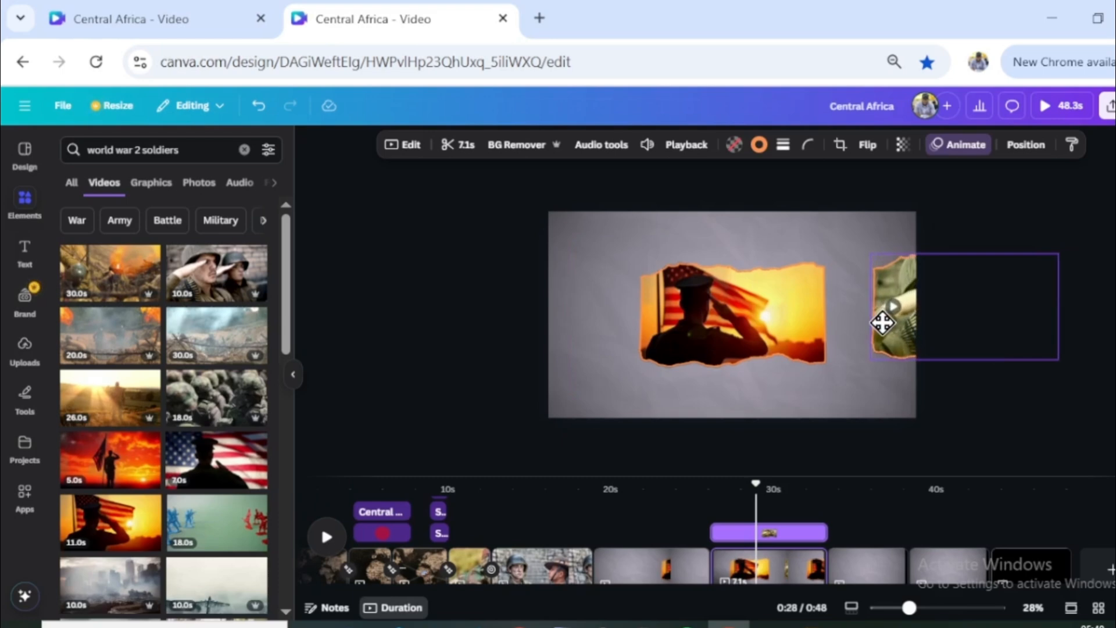
{"action": "left_click", "coordinate": [959, 144]}
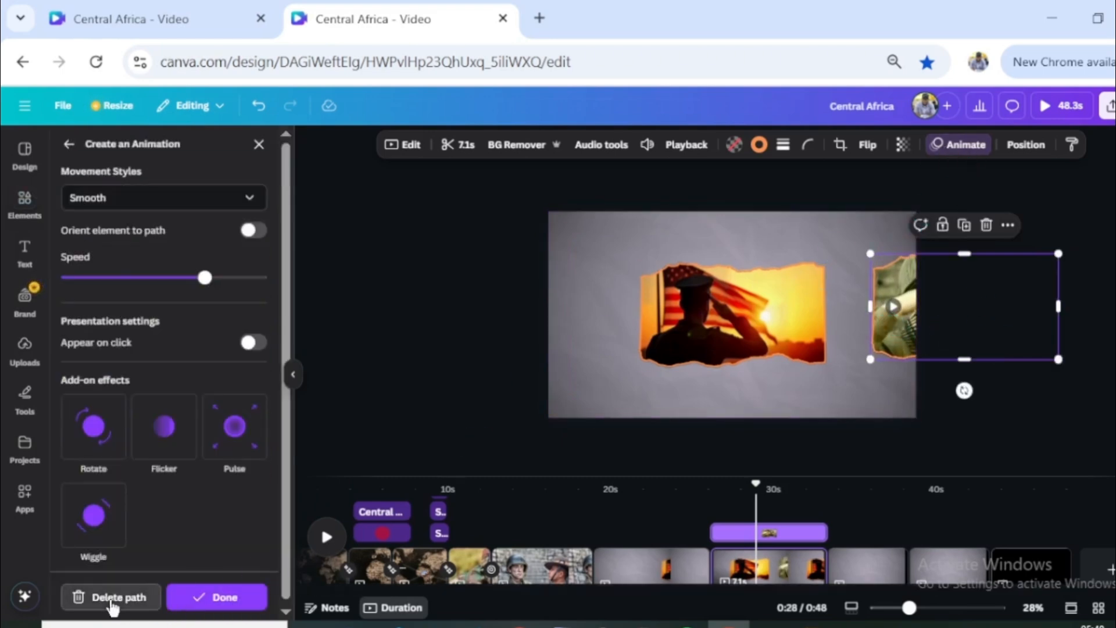
{"action": "left_click", "coordinate": [113, 597]}
{"action": "left_click", "coordinate": [263, 149]}
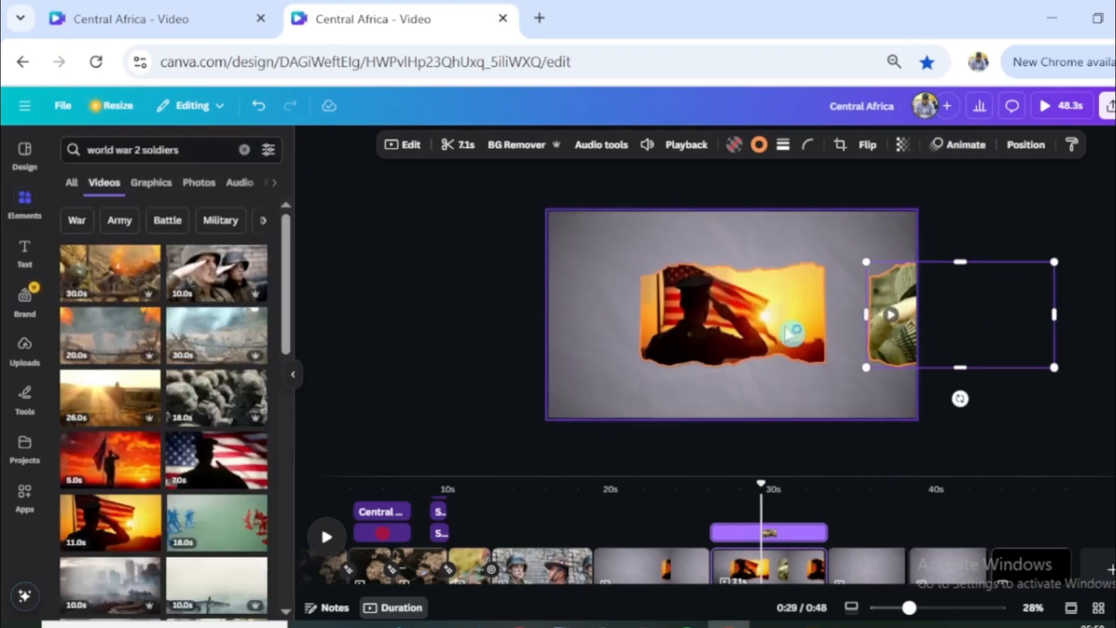
- Select both torn-edge frames and create a custom animation sliding them together straight left, using the Smooth movement style
{"action": "left_click", "coordinate": [783, 302], "text": "shift"}
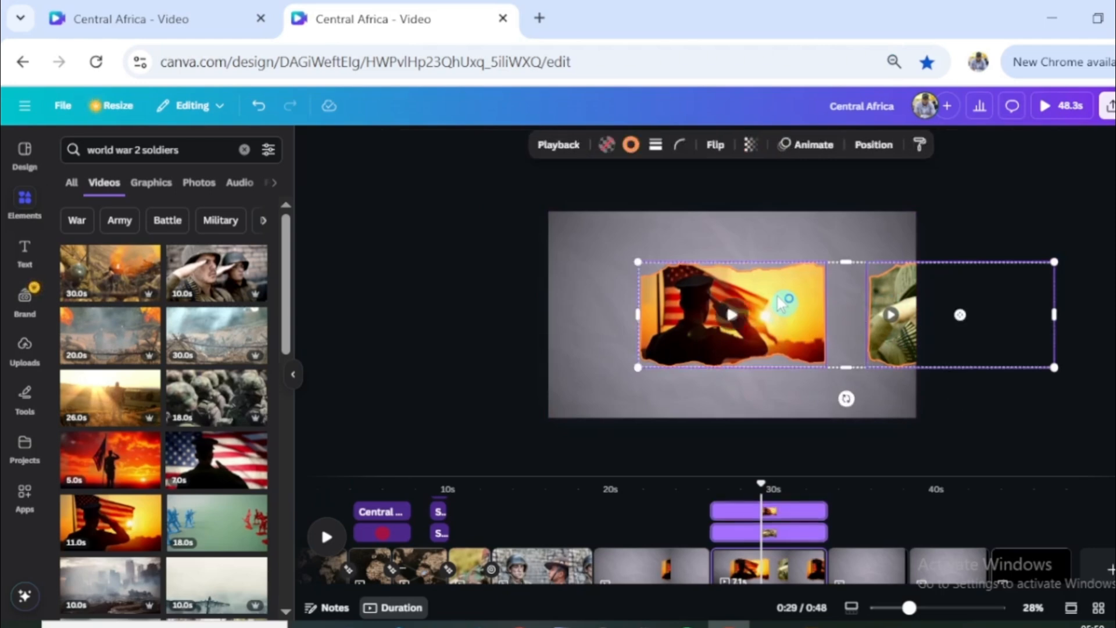
{"action": "left_click", "coordinate": [808, 145]}
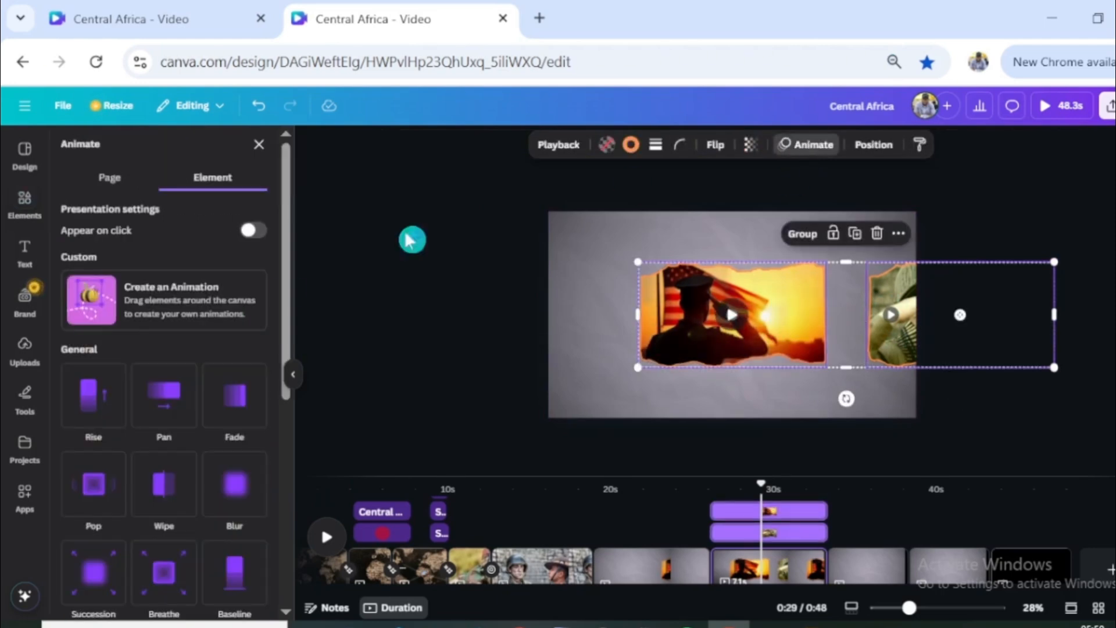
{"action": "left_click", "coordinate": [167, 299]}
{"action": "mouse_move", "coordinate": [746, 345]}
{"action": "left_mouse_down"}
{"action": "mouse_move", "coordinate": [732, 314]}
{"action": "mouse_move", "coordinate": [539, 321]}
{"action": "left_mouse_up"}
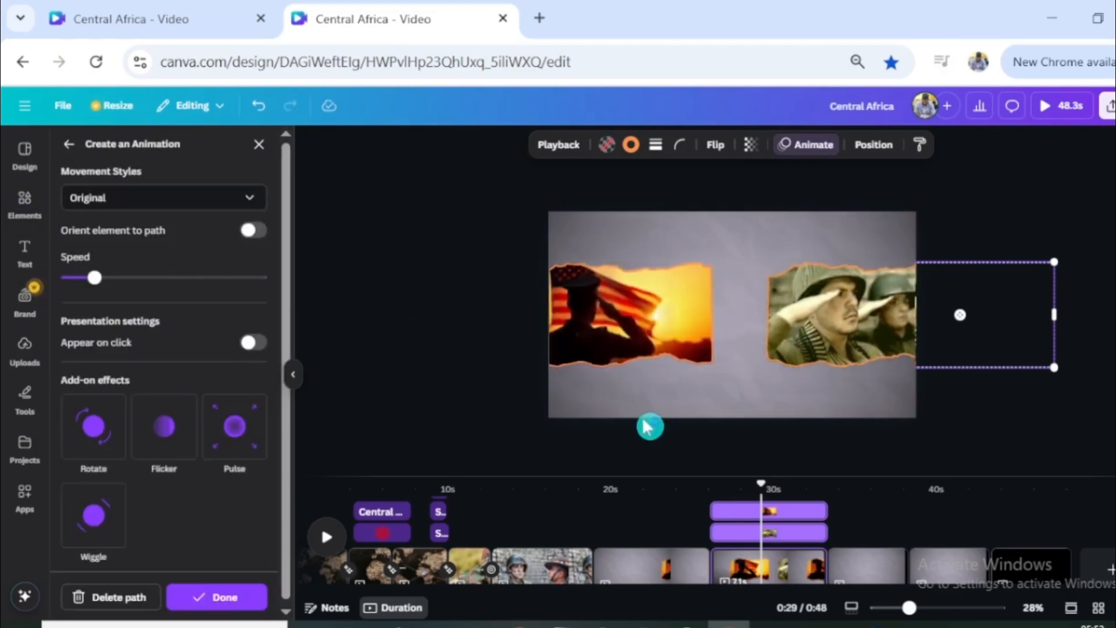
{"action": "left_click", "coordinate": [125, 199]}
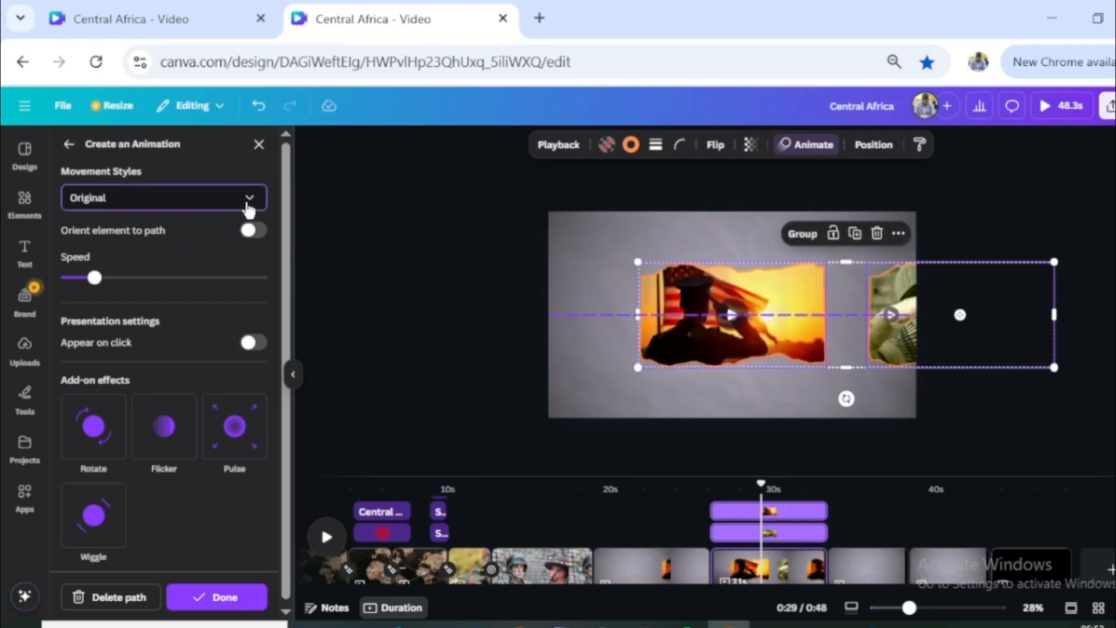
{"action": "left_click", "coordinate": [158, 269]}
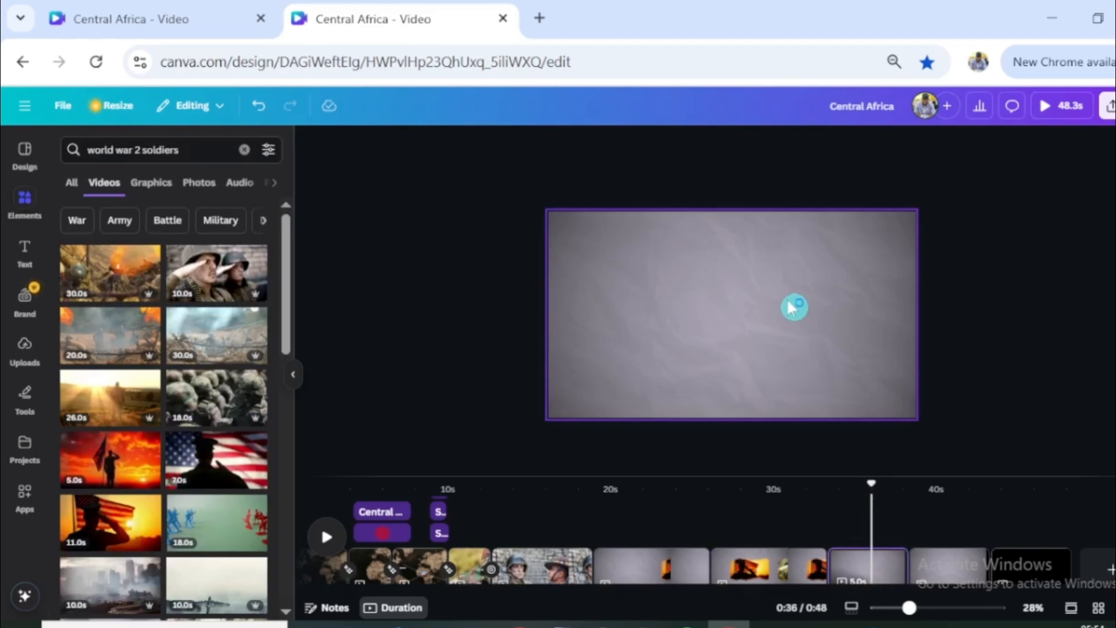
- Paste the two animated torn-edge frames onto the following empty paper-background page
{"action": "key", "text": "ctrl+v"}
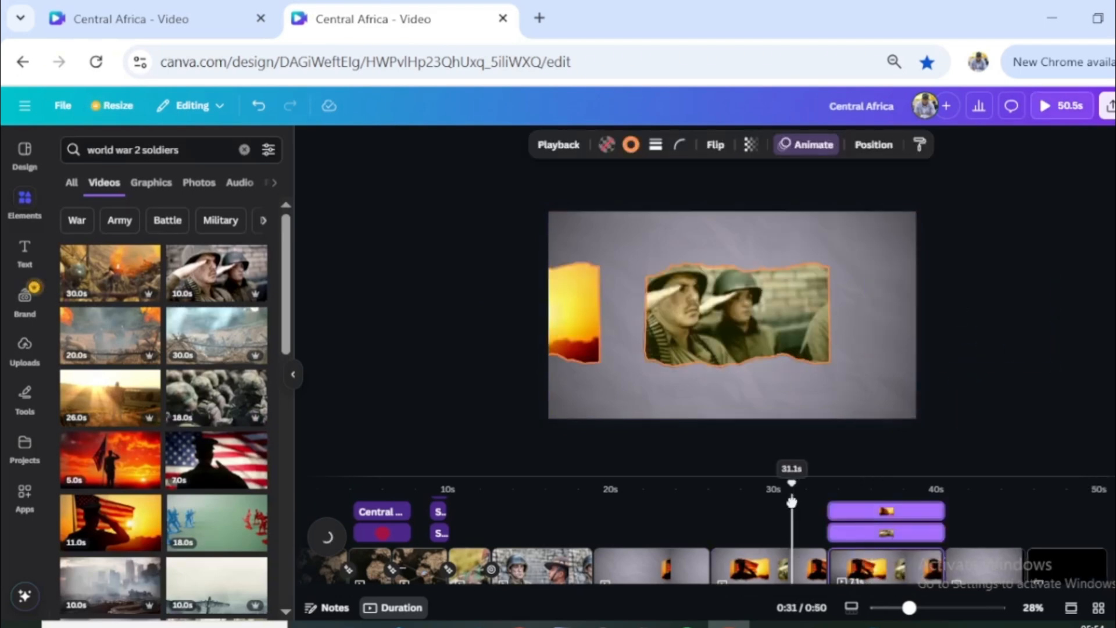
- Return to the previous page, duplicate its saluting soldiers frame and delete the copy's motion path
{"action": "left_click_drag", "start_coordinate": [794, 501], "coordinate": [820, 501]}
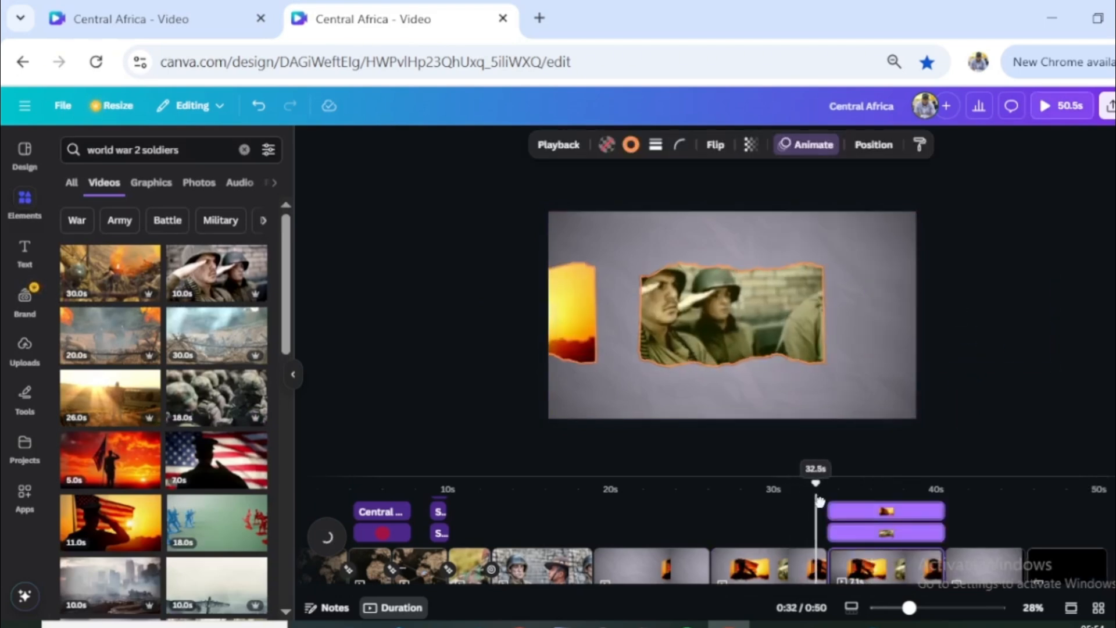
{"action": "left_click", "coordinate": [900, 307]}
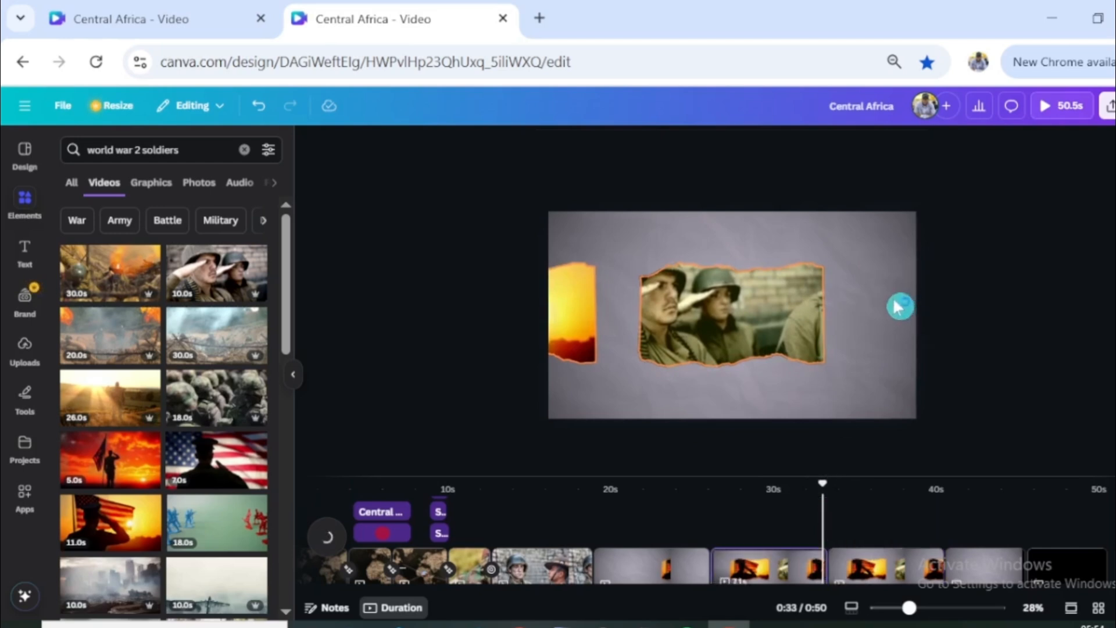
{"action": "left_click", "coordinate": [752, 333]}
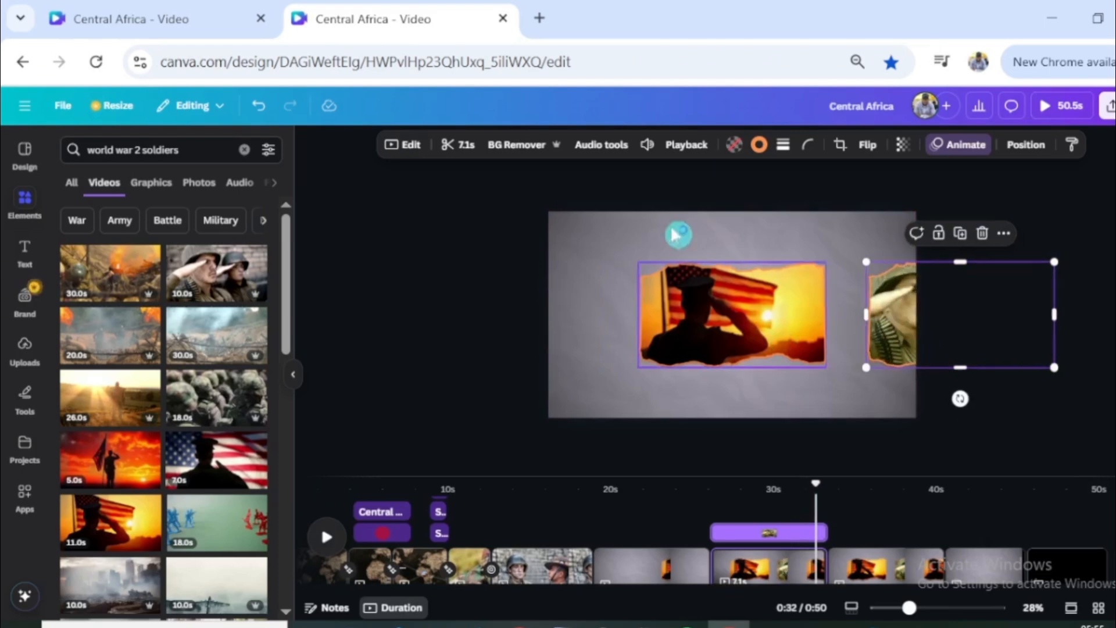
{"action": "left_click", "coordinate": [962, 151]}
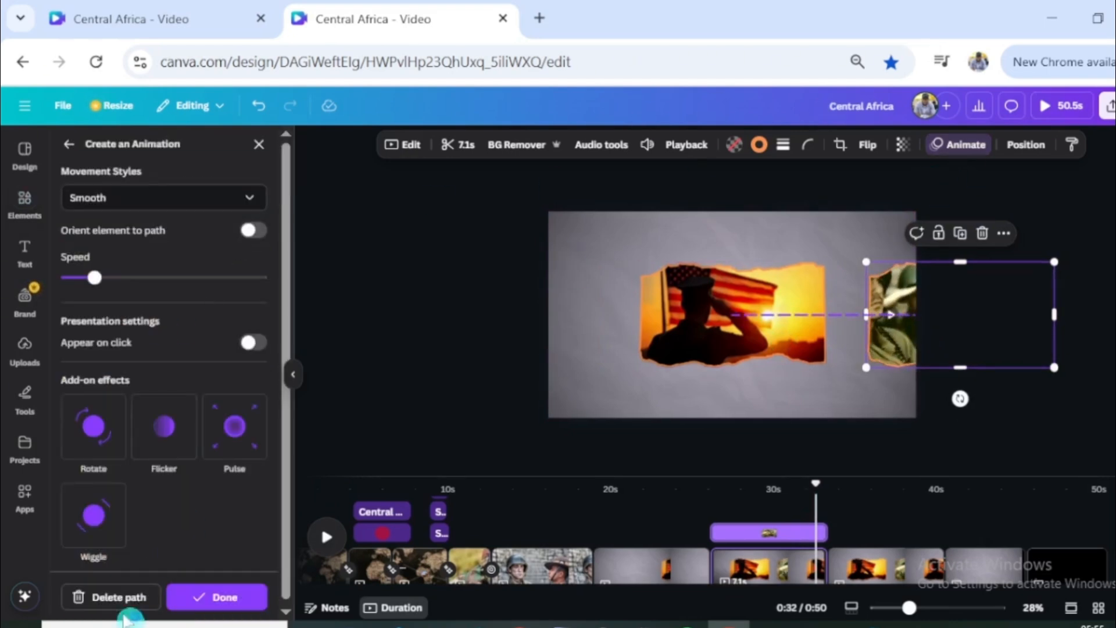
{"action": "left_click", "coordinate": [119, 602]}
{"action": "left_click", "coordinate": [287, 145]}
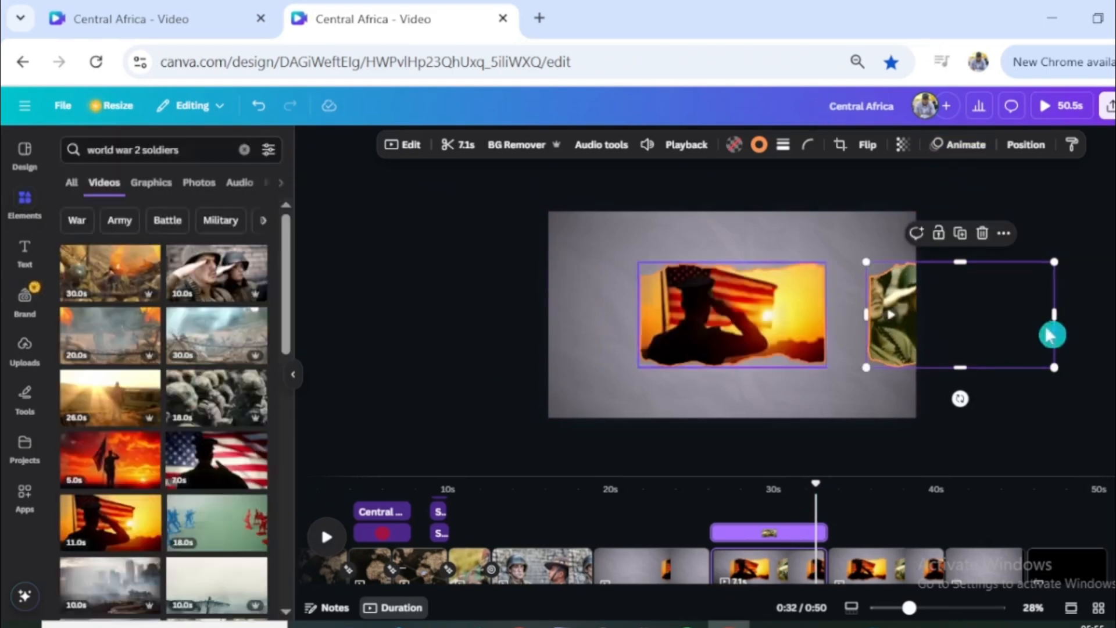
- Shift the copied soldiers frame further past the page's right edge and layer it just above the background, beneath the other frames
{"action": "left_click_drag", "start_coordinate": [897, 351], "coordinate": [917, 340]}
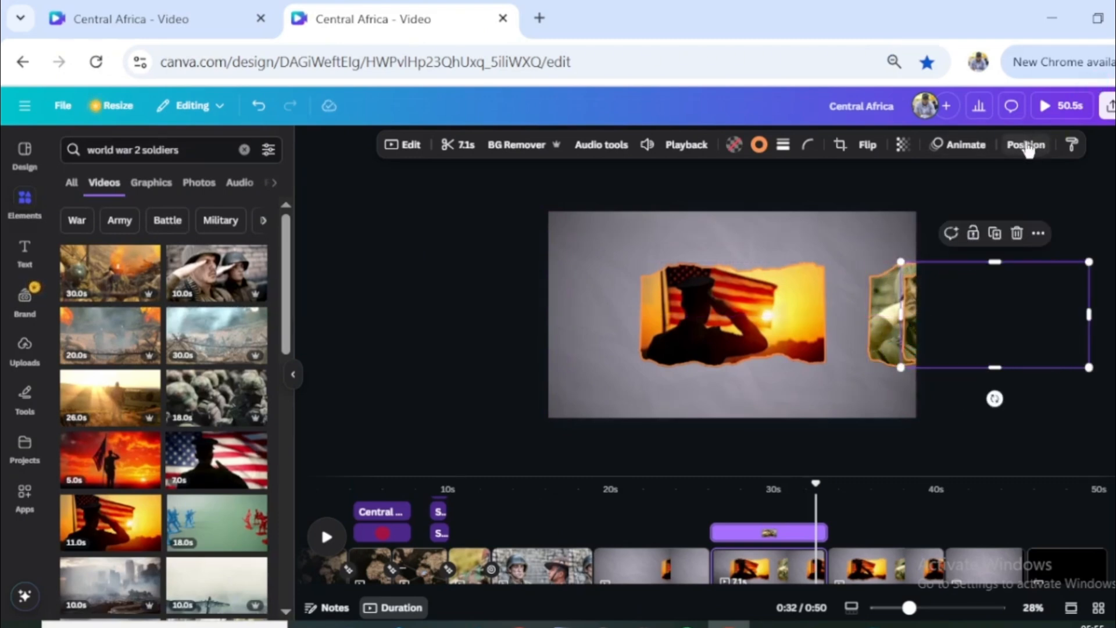
{"action": "left_click", "coordinate": [1026, 145]}
{"action": "left_click_drag", "start_coordinate": [104, 259], "coordinate": [104, 363]}
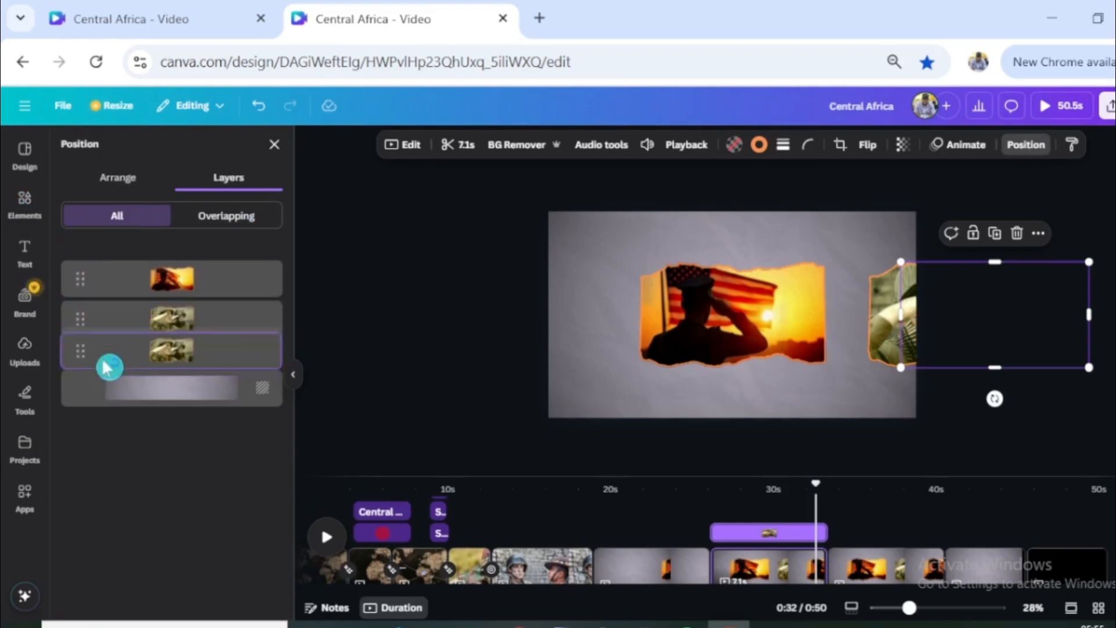
- Give the copied frame a custom animation sliding it left, using the Smooth movement style at a slower speed
{"action": "left_click", "coordinate": [959, 147]}
{"action": "left_click", "coordinate": [167, 292]}
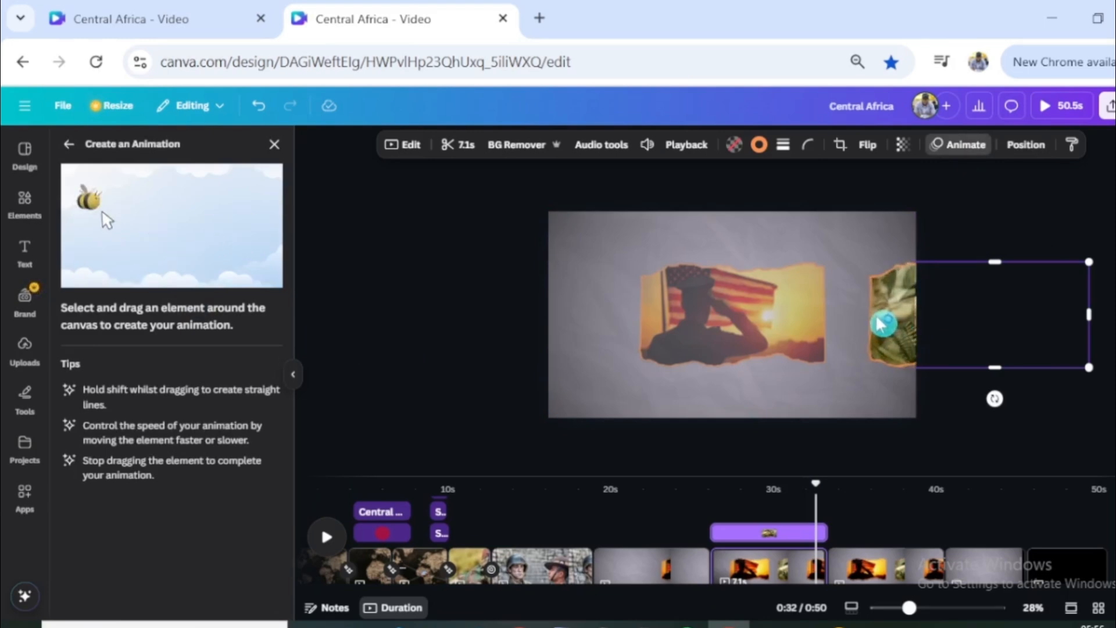
{"action": "left_click", "coordinate": [249, 198]}
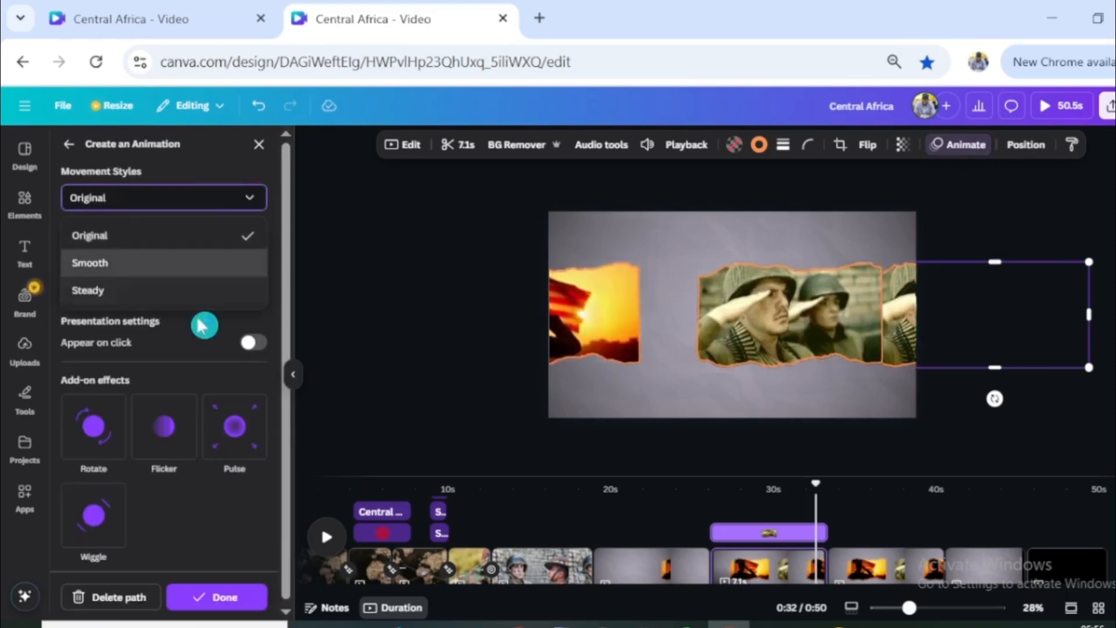
{"action": "left_click", "coordinate": [166, 262]}
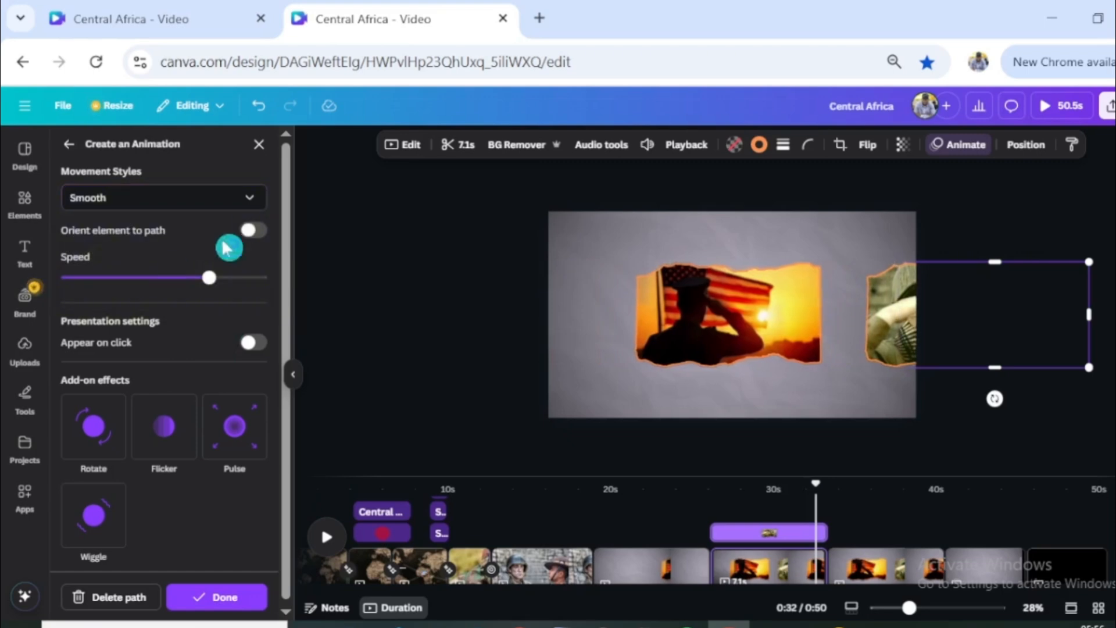
{"action": "left_click_drag", "start_coordinate": [183, 273], "coordinate": [103, 294]}
- Find the 8-second tank video among the recently used elements and place it inside the copied torn-edge frame
{"action": "scroll", "coordinate": [214, 399], "scroll_direction": "down", "scroll_amount": 5}
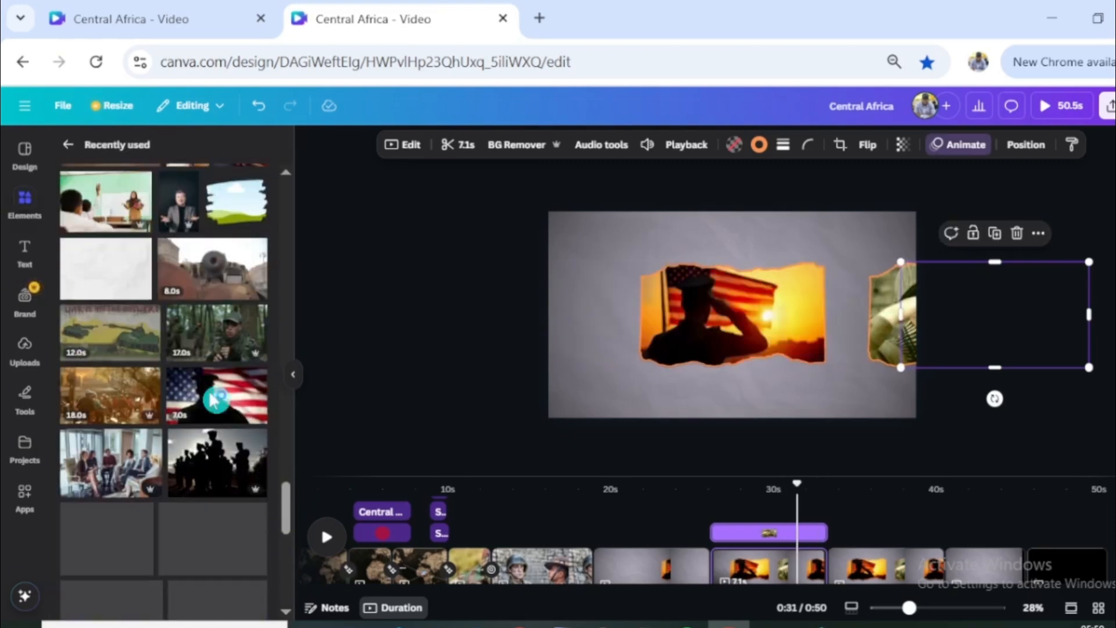
{"action": "left_click_drag", "start_coordinate": [348, 330], "coordinate": [966, 323]}
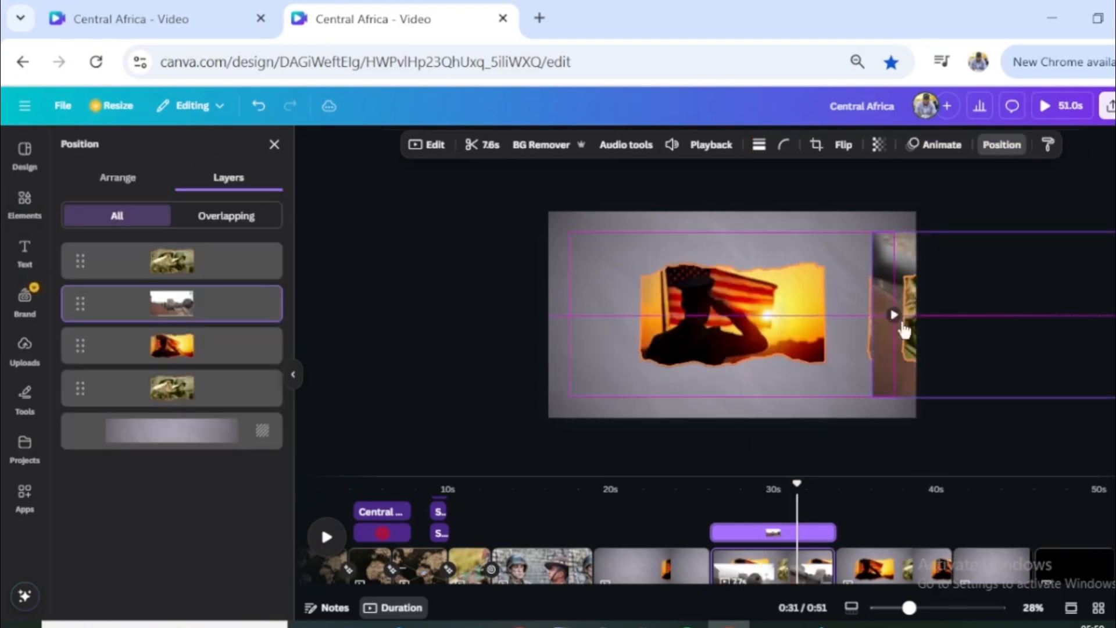
{"action": "left_click_drag", "start_coordinate": [906, 324], "coordinate": [908, 319]}
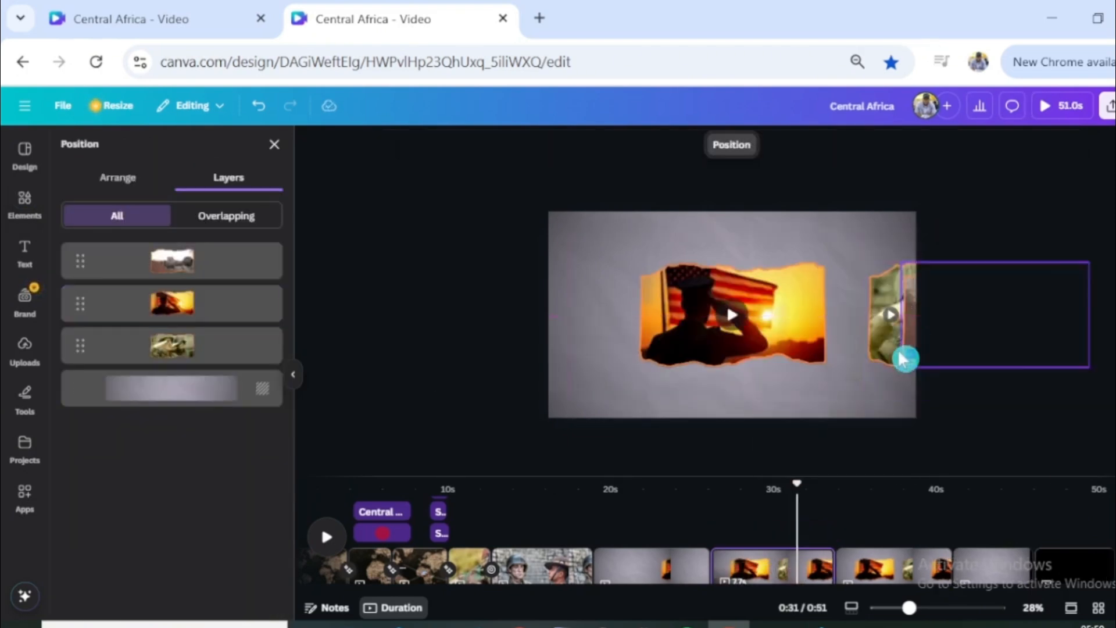
- Delete the flag-salute frame's motion path on the following page that holds all three torn-edge frames
{"action": "left_click_drag", "start_coordinate": [808, 530], "coordinate": [881, 529]}
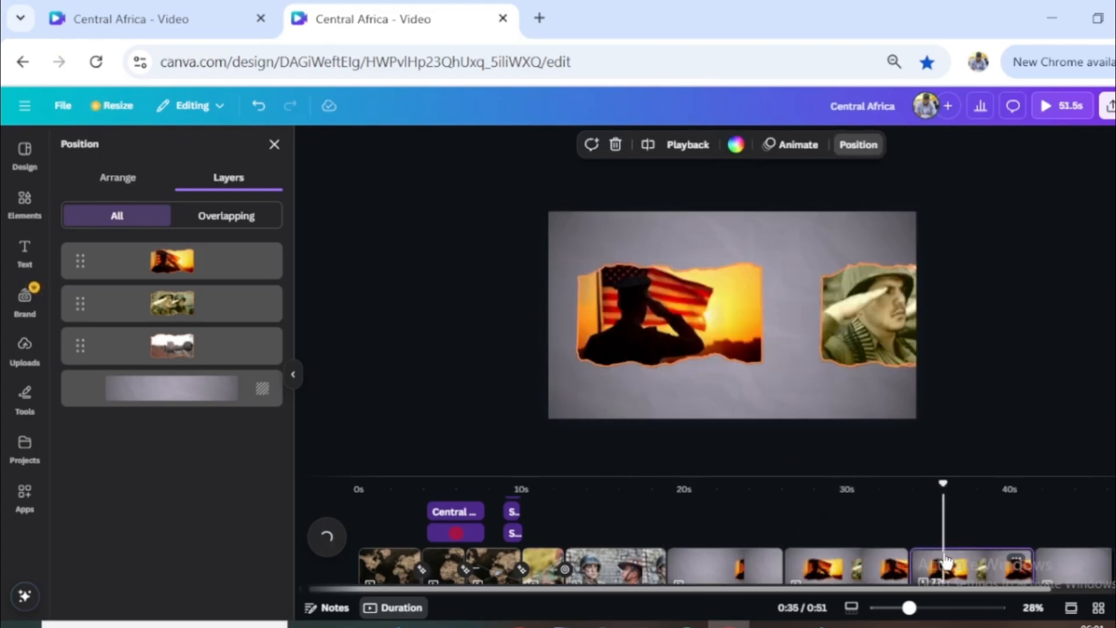
{"action": "left_click", "coordinate": [723, 339]}
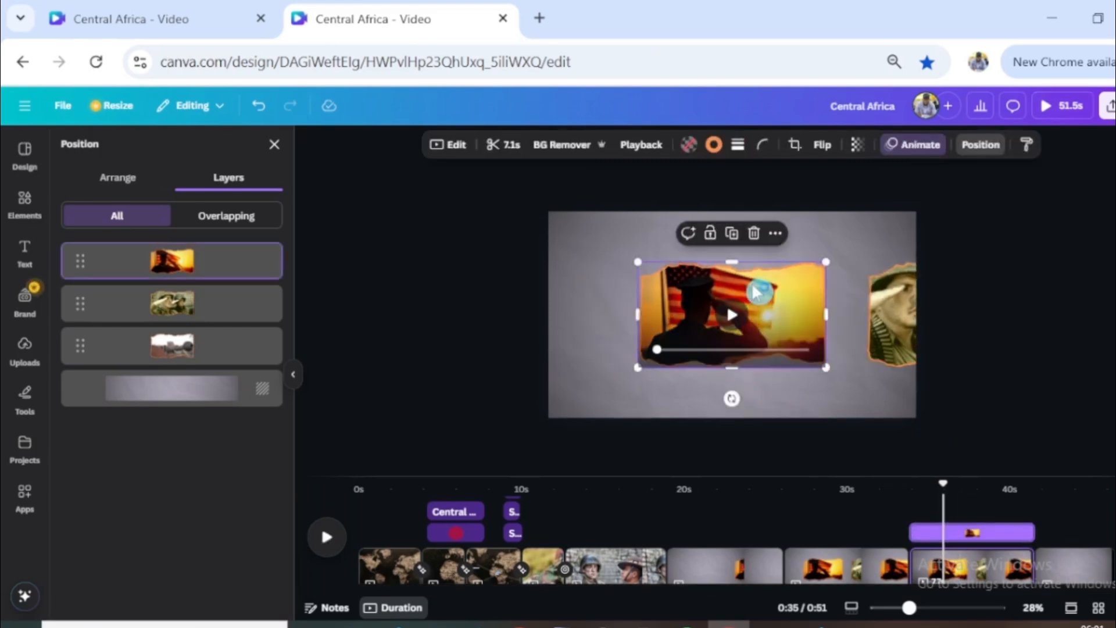
{"action": "left_click", "coordinate": [917, 152]}
{"action": "left_click", "coordinate": [112, 597]}
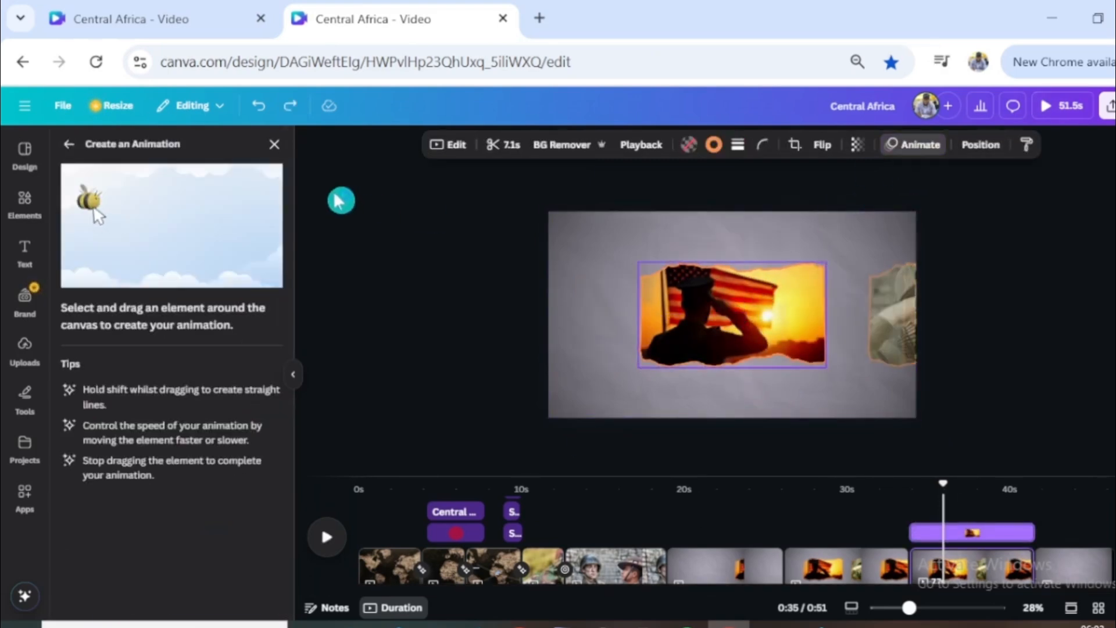
- Arrange the frames in a row with the flag salute at the page's left edge, soldiers centred and tank peeking in at the right edge
{"action": "left_click", "coordinate": [706, 324]}
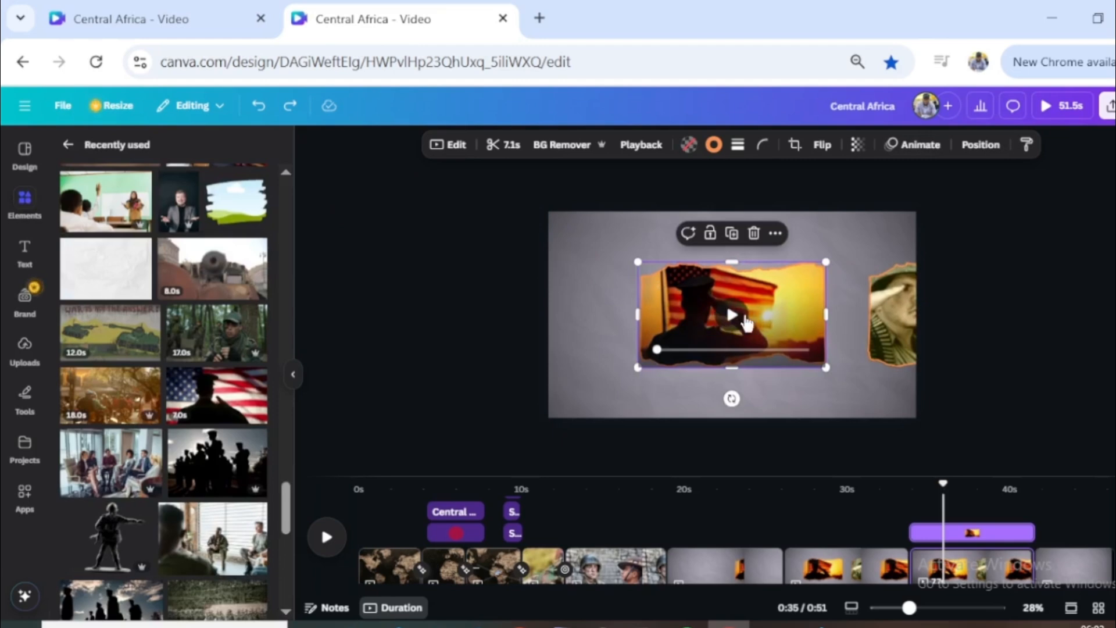
{"action": "left_click_drag", "start_coordinate": [768, 314], "coordinate": [523, 306]}
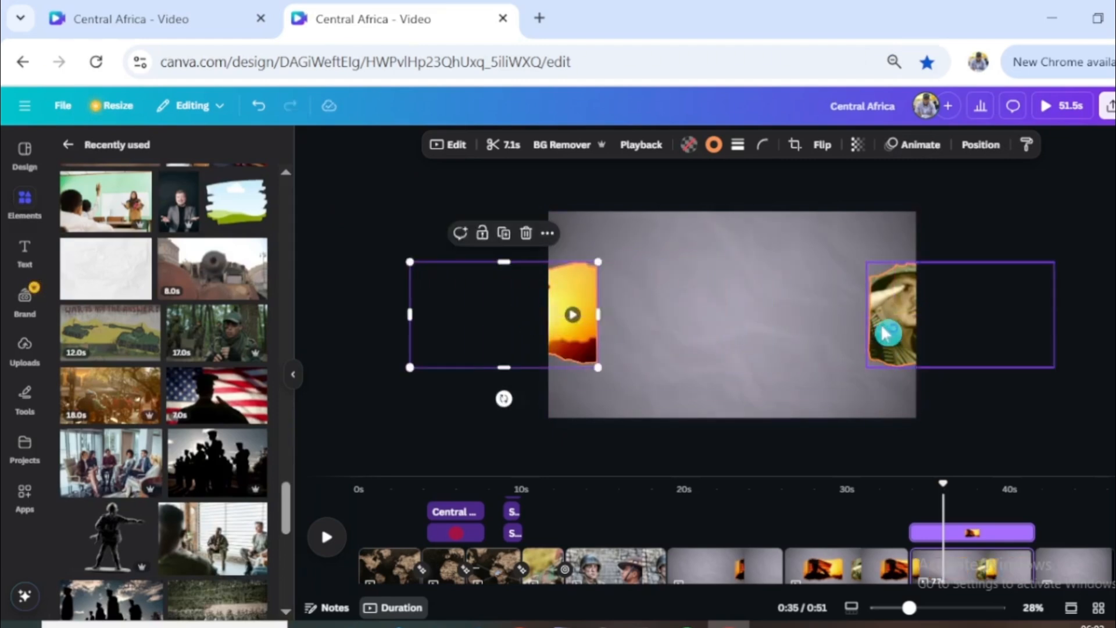
{"action": "left_click_drag", "start_coordinate": [882, 332], "coordinate": [653, 325]}
{"action": "left_click_drag", "start_coordinate": [904, 332], "coordinate": [871, 332]}
{"action": "left_click", "coordinate": [853, 174]}
- Create a custom animation sliding the flag-salute frame left off the page
{"action": "left_click", "coordinate": [575, 299]}
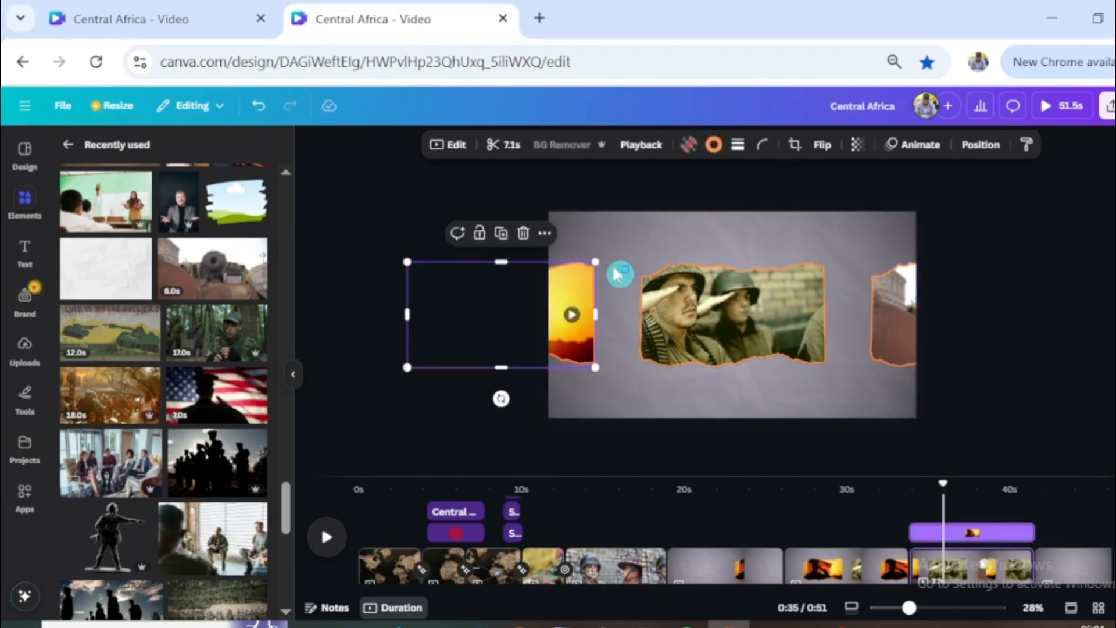
{"action": "left_click", "coordinate": [910, 145]}
{"action": "left_click", "coordinate": [195, 302]}
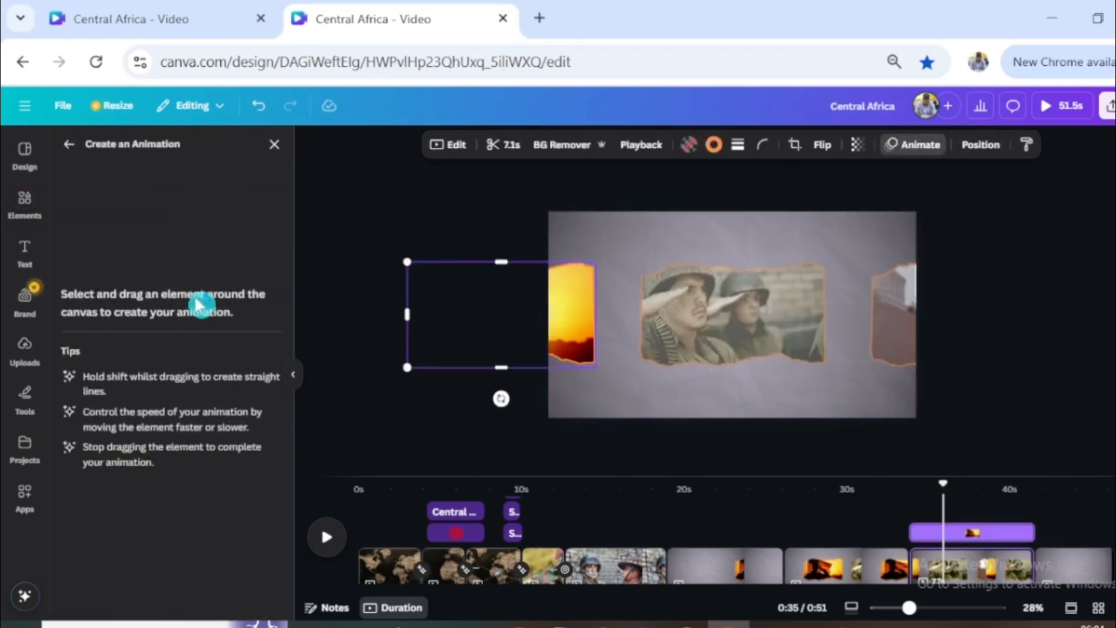
{"action": "left_click_drag", "start_coordinate": [569, 318], "coordinate": [535, 320]}
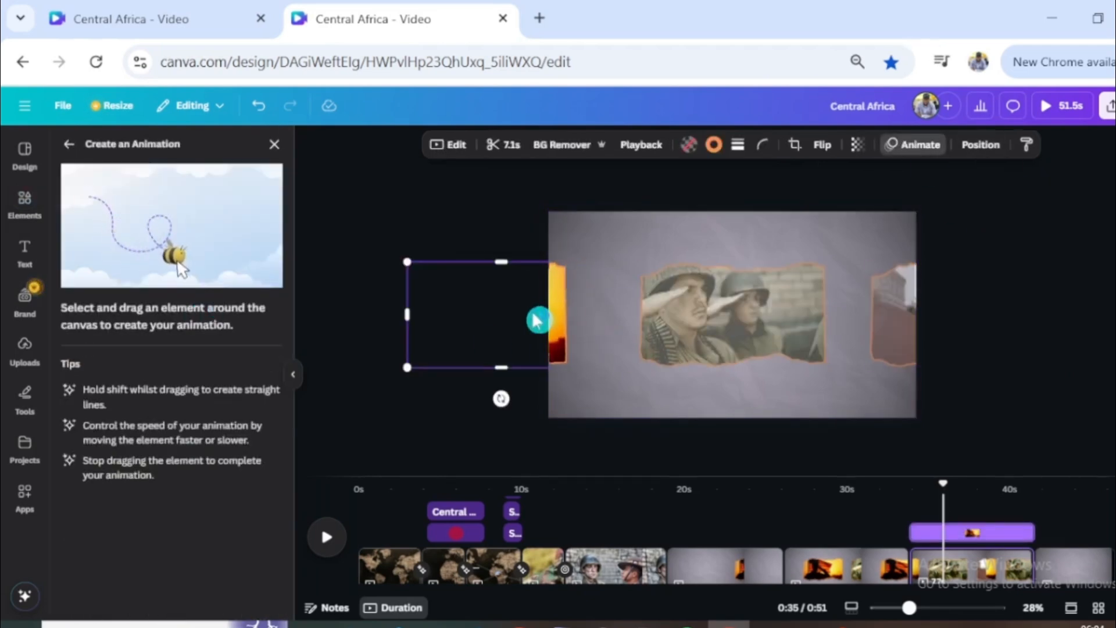
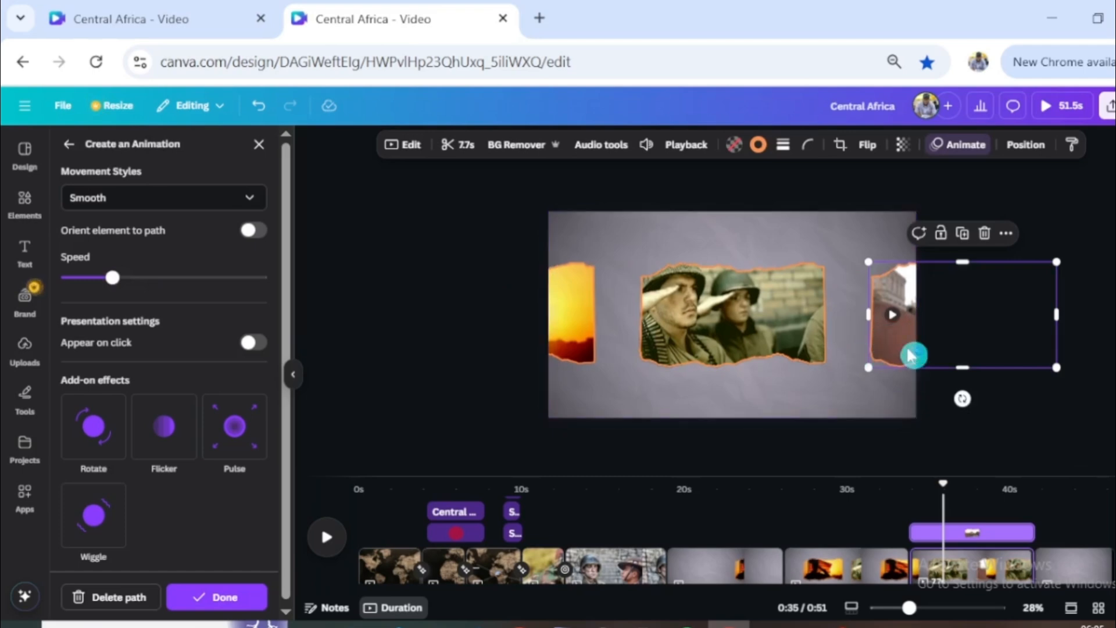
- Replace the tank frame's motion path with one sliding it left towards the page centre, using a slower speed and Smooth movement
{"action": "left_click", "coordinate": [135, 603]}
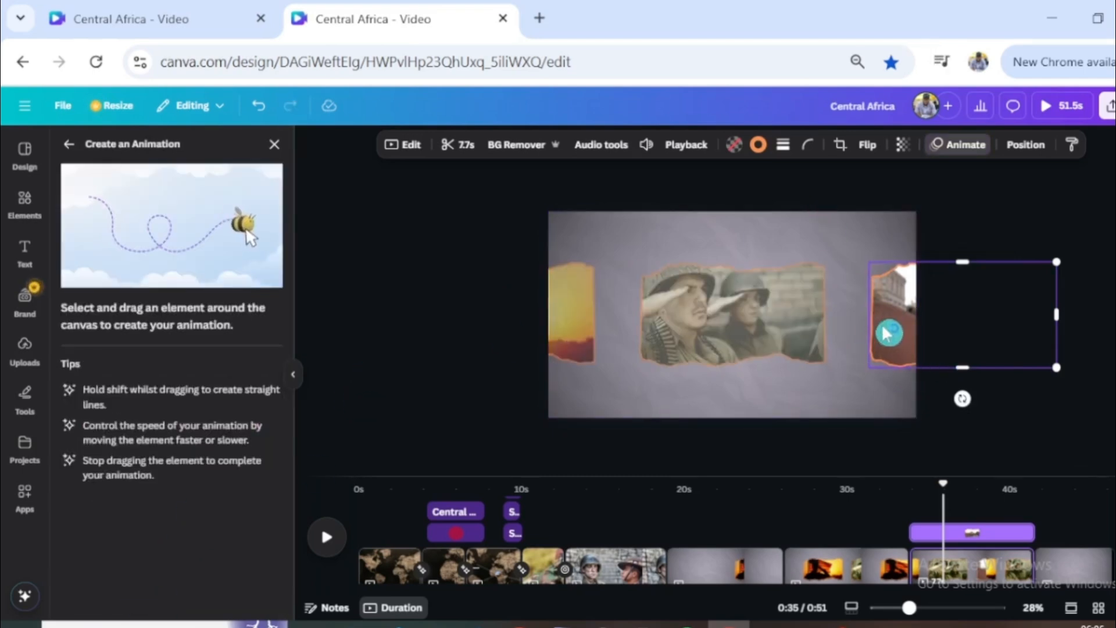
{"action": "left_click_drag", "start_coordinate": [884, 333], "coordinate": [671, 333]}
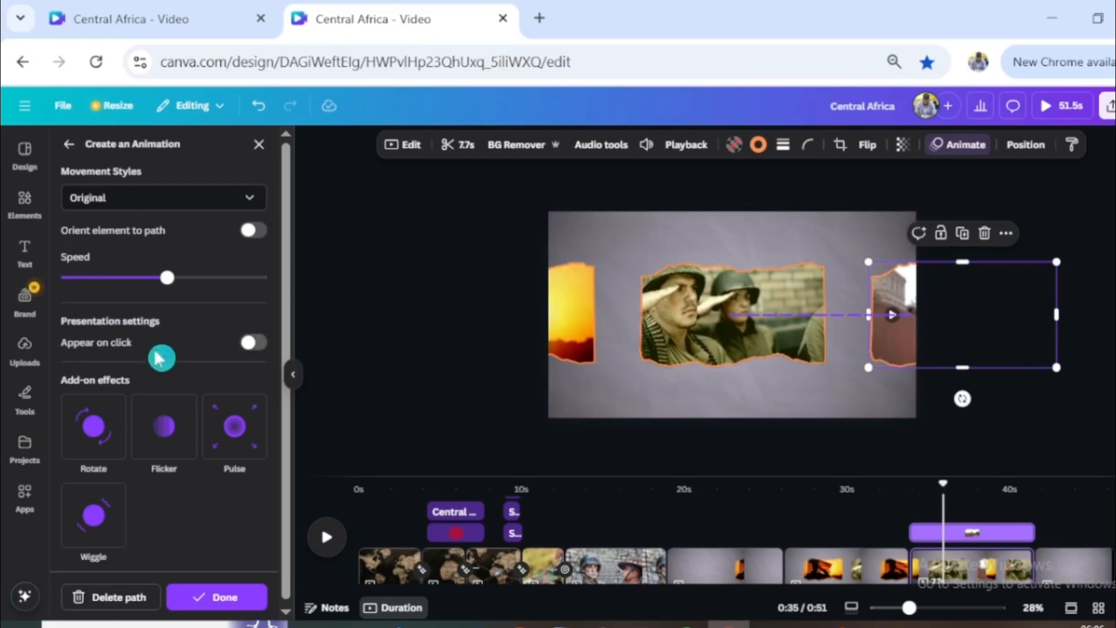
{"action": "left_click_drag", "start_coordinate": [168, 279], "coordinate": [87, 278]}
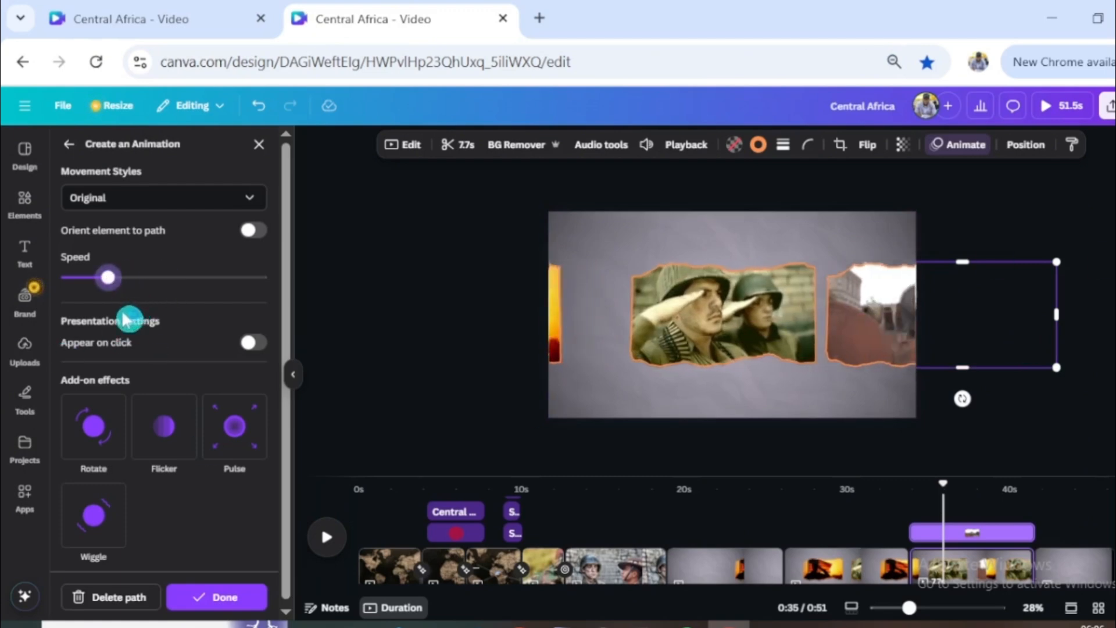
{"action": "left_click", "coordinate": [253, 201]}
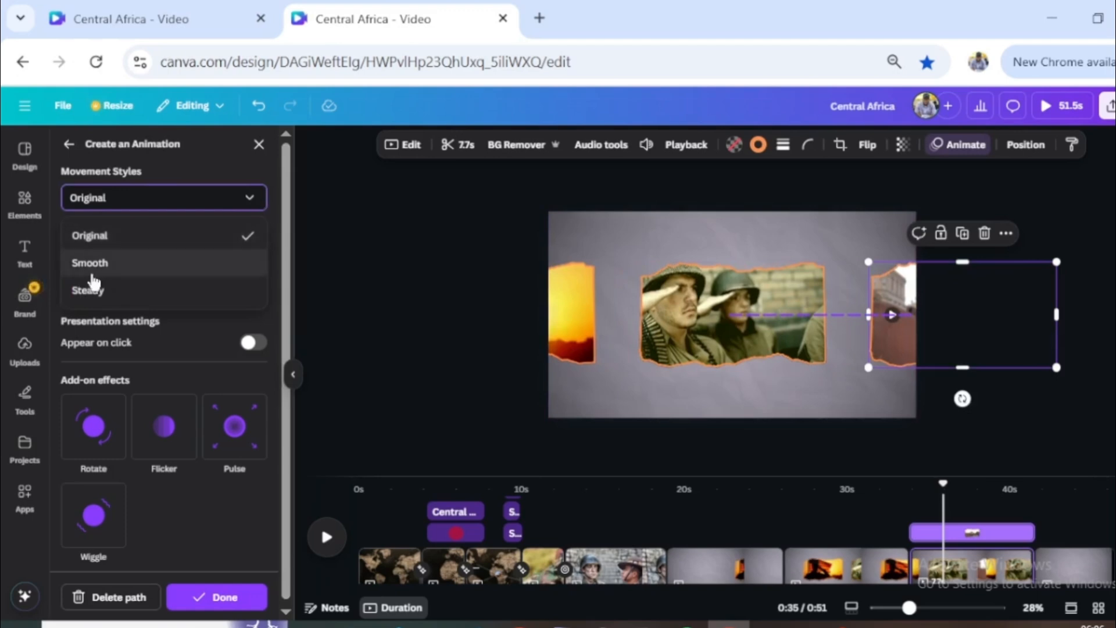
{"action": "left_click", "coordinate": [127, 266]}
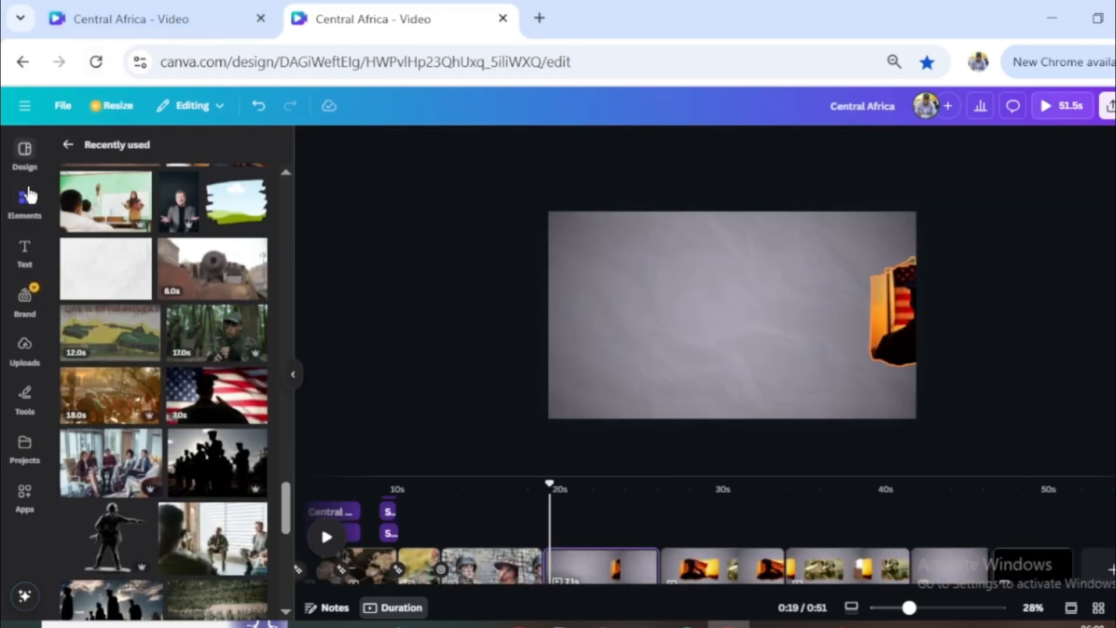
- Add a subheading reading "SQ 1793" to the first flag-salute frame page and move it below the page centre
{"action": "left_click", "coordinate": [21, 268]}
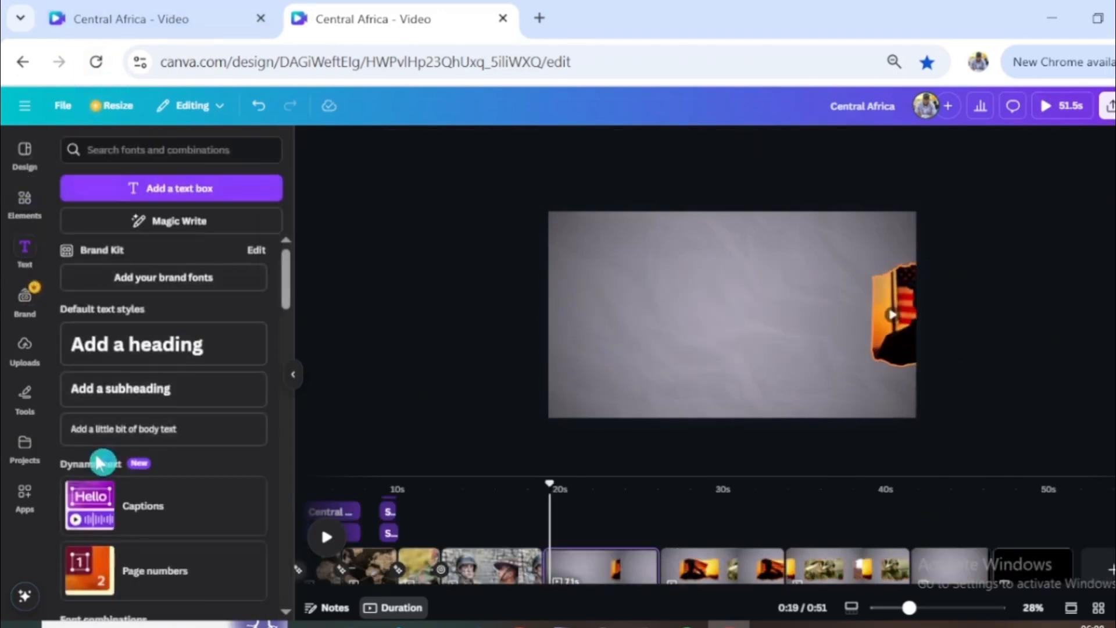
{"action": "left_click", "coordinate": [123, 388]}
{"action": "left_click", "coordinate": [753, 323]}
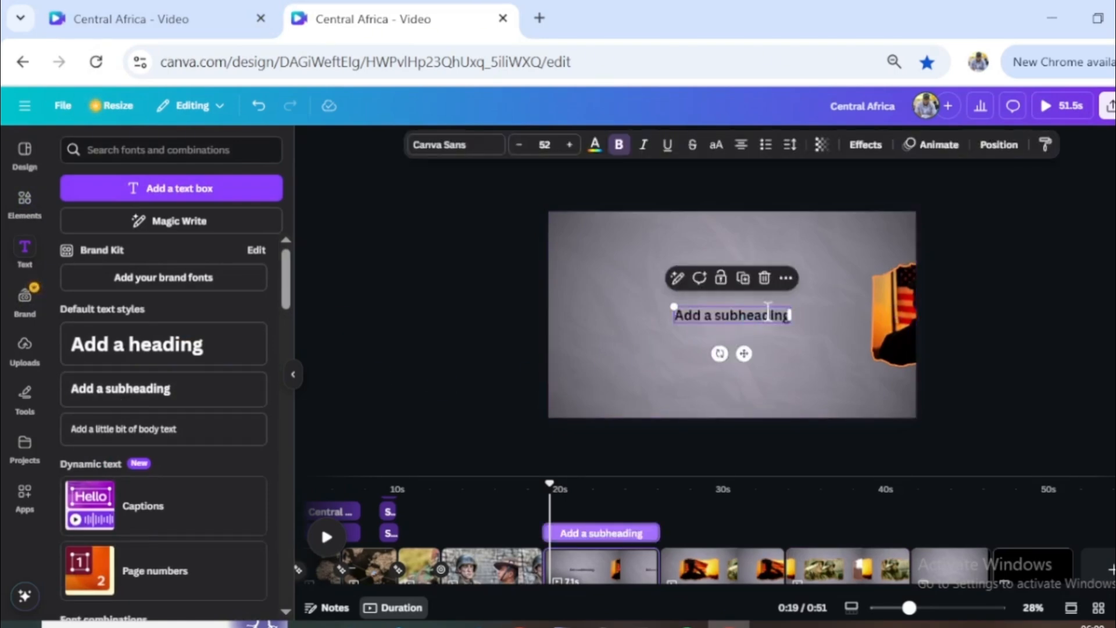
{"action": "type", "text": "SQ !1793"}
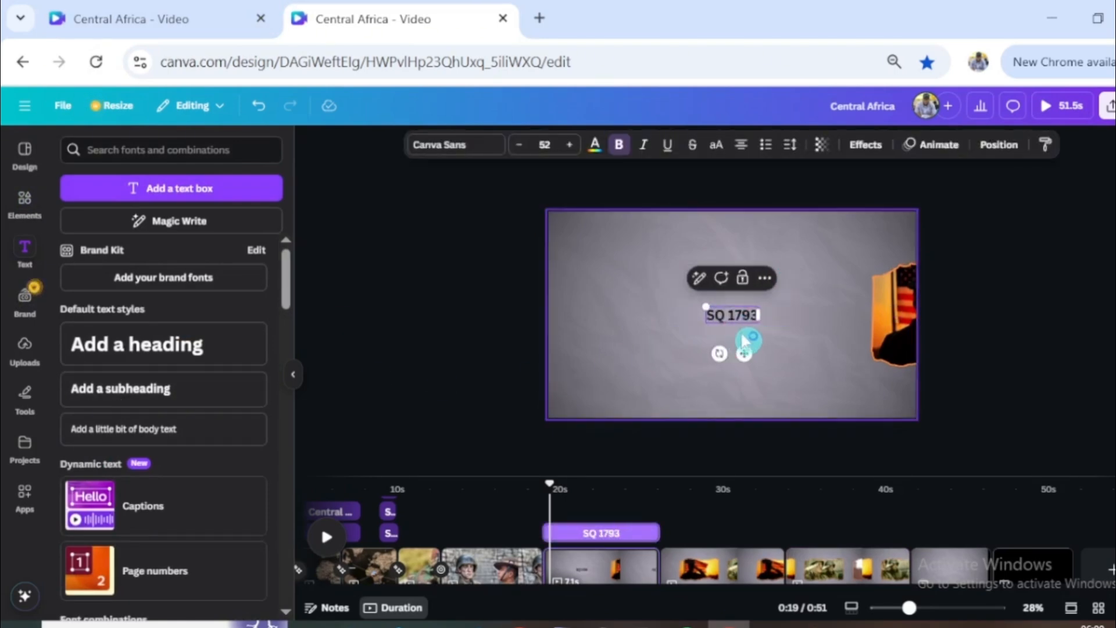
{"action": "left_click", "coordinate": [770, 339]}
{"action": "left_click", "coordinate": [744, 318]}
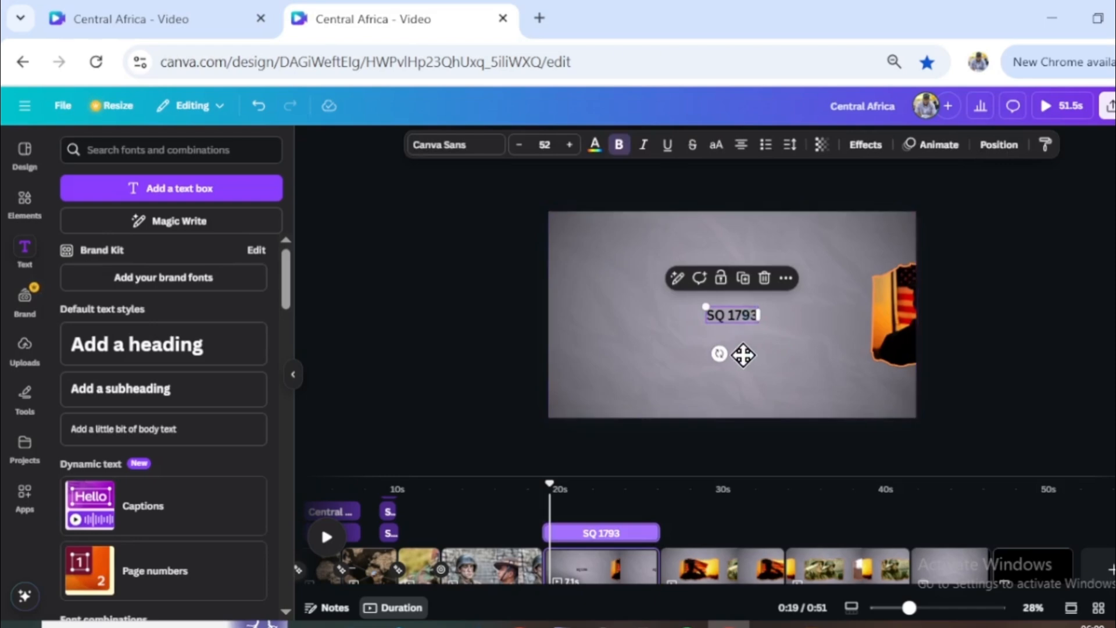
{"action": "left_click_drag", "start_coordinate": [743, 355], "coordinate": [737, 389]}
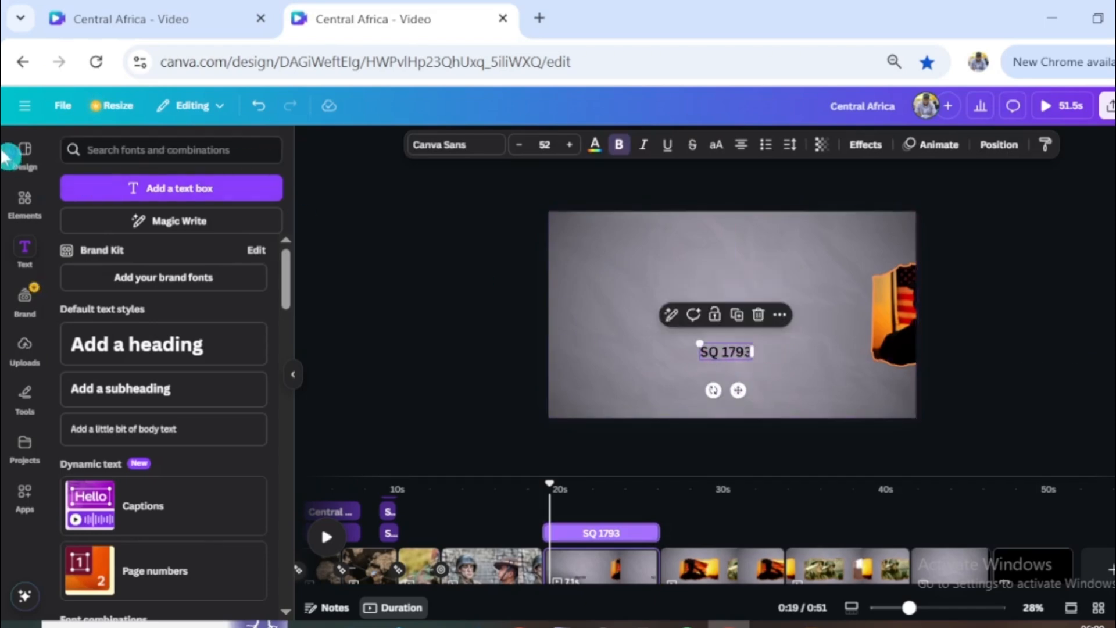
- Search the elements for "brush" graphics and place the ragged yellow brush stroke behind the SQ 1793 text
{"action": "left_click", "coordinate": [24, 201]}
{"action": "left_click", "coordinate": [68, 145]}
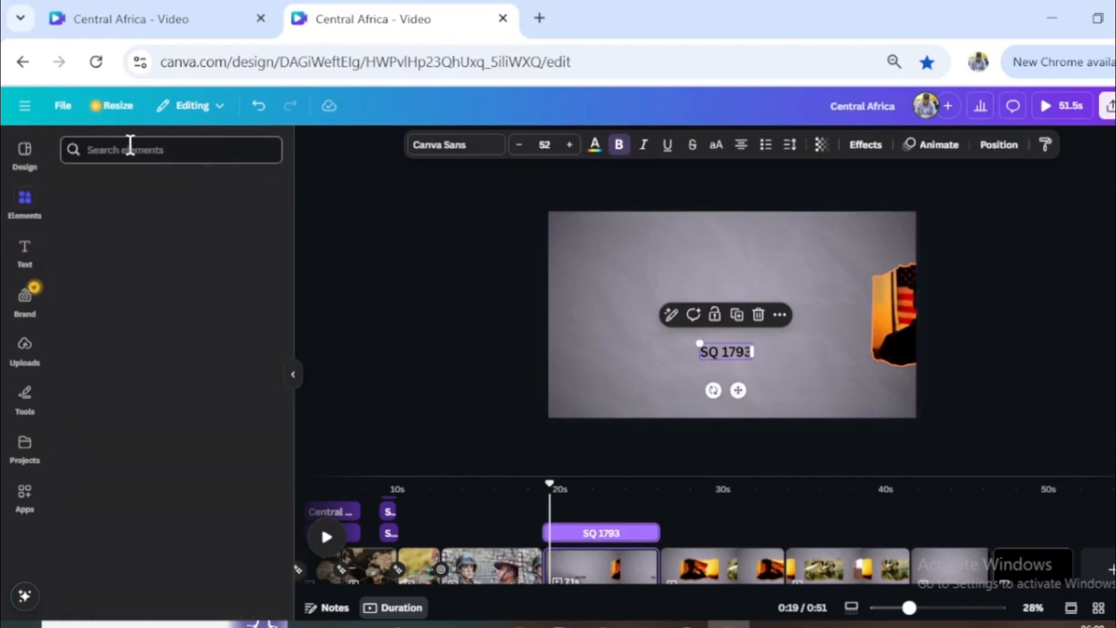
{"action": "left_click", "coordinate": [151, 145]}
{"action": "type", "text": "bru"}
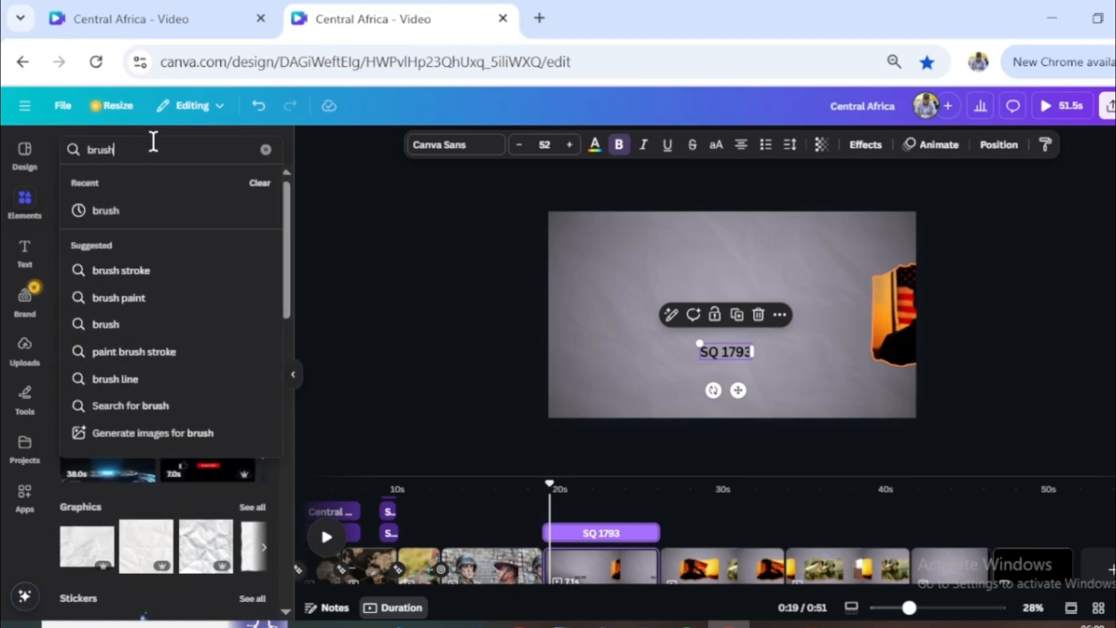
{"action": "type", "text": "sh"}
{"action": "key", "text": "Return"}
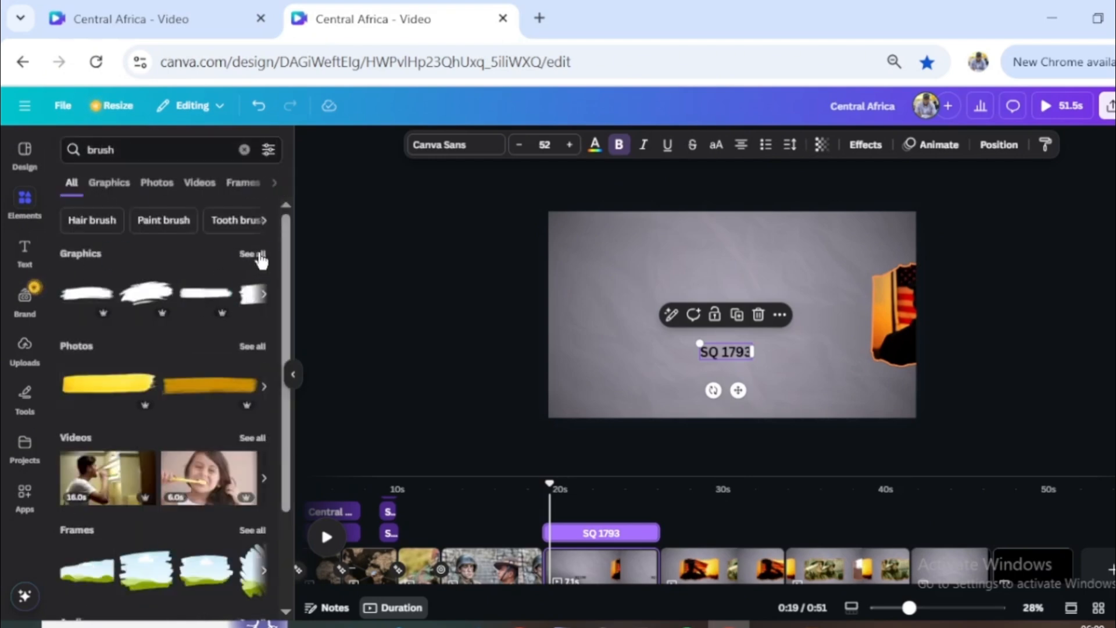
{"action": "left_click", "coordinate": [252, 253]}
{"action": "scroll", "coordinate": [139, 560], "scroll_direction": "down", "scroll_amount": 4}
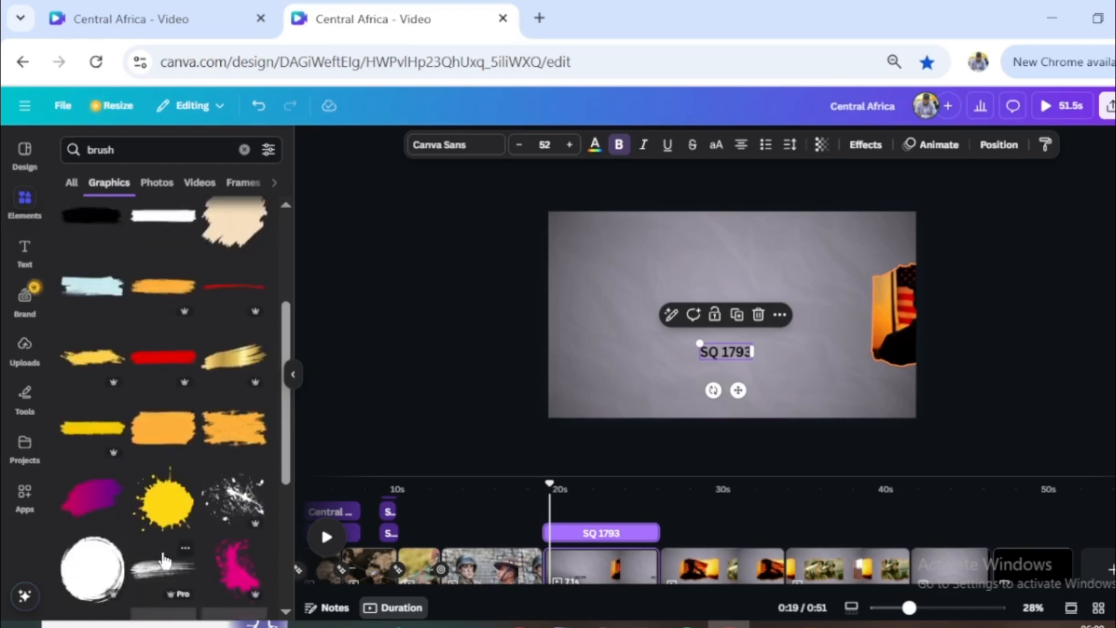
{"action": "left_click", "coordinate": [95, 366]}
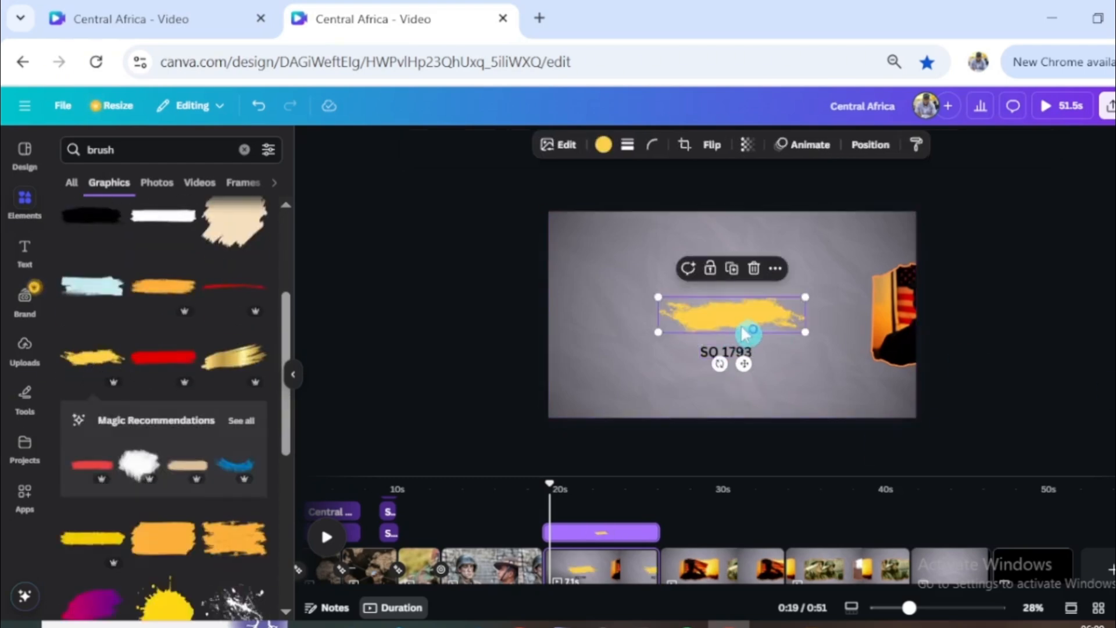
{"action": "mouse_move", "coordinate": [745, 331]}
{"action": "left_mouse_down"}
{"action": "mouse_move", "coordinate": [825, 341]}
{"action": "mouse_move", "coordinate": [793, 360]}
{"action": "left_mouse_up"}
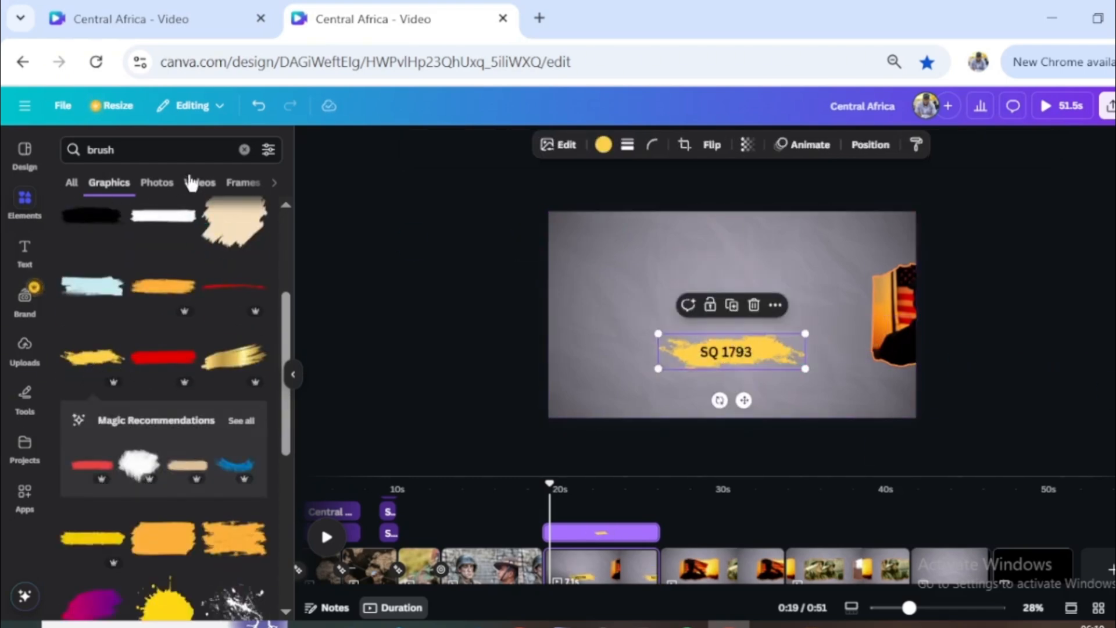
- Apply a Drop shadow to the yellow brush stroke and centre it with its text near the page's lower edge
{"action": "left_click", "coordinate": [244, 149]}
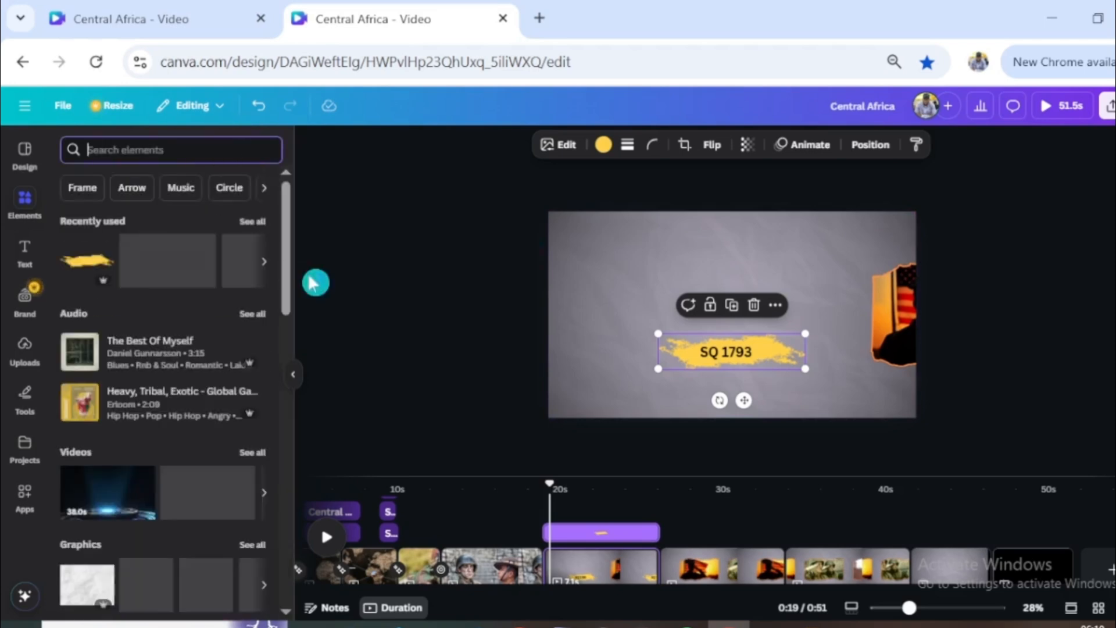
{"action": "left_click", "coordinate": [562, 147]}
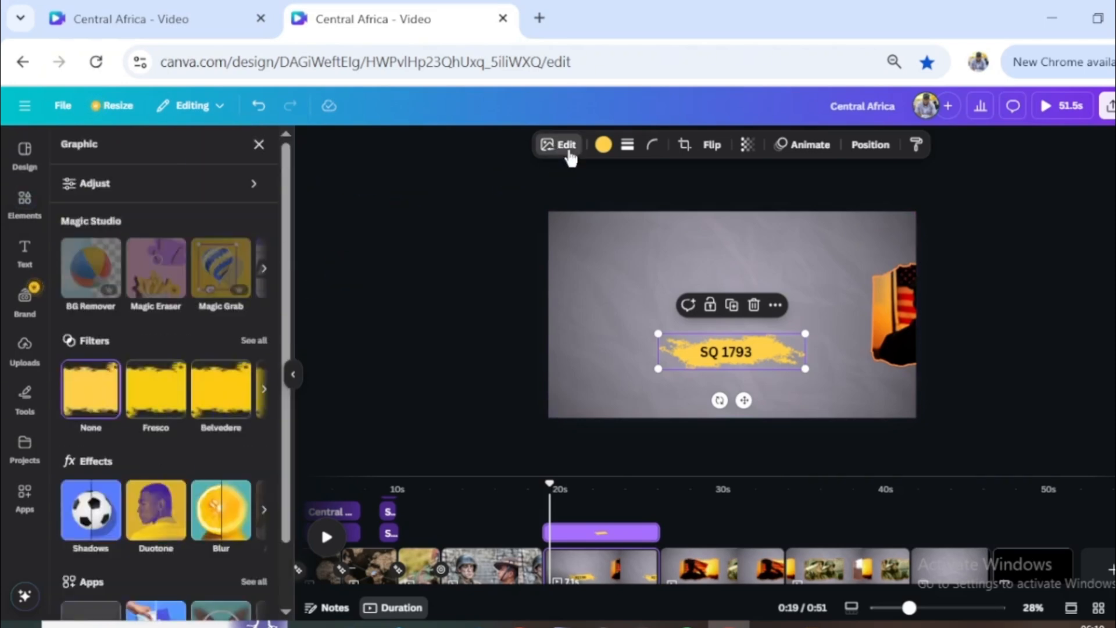
{"action": "left_click", "coordinate": [87, 514]}
{"action": "left_click", "coordinate": [185, 325]}
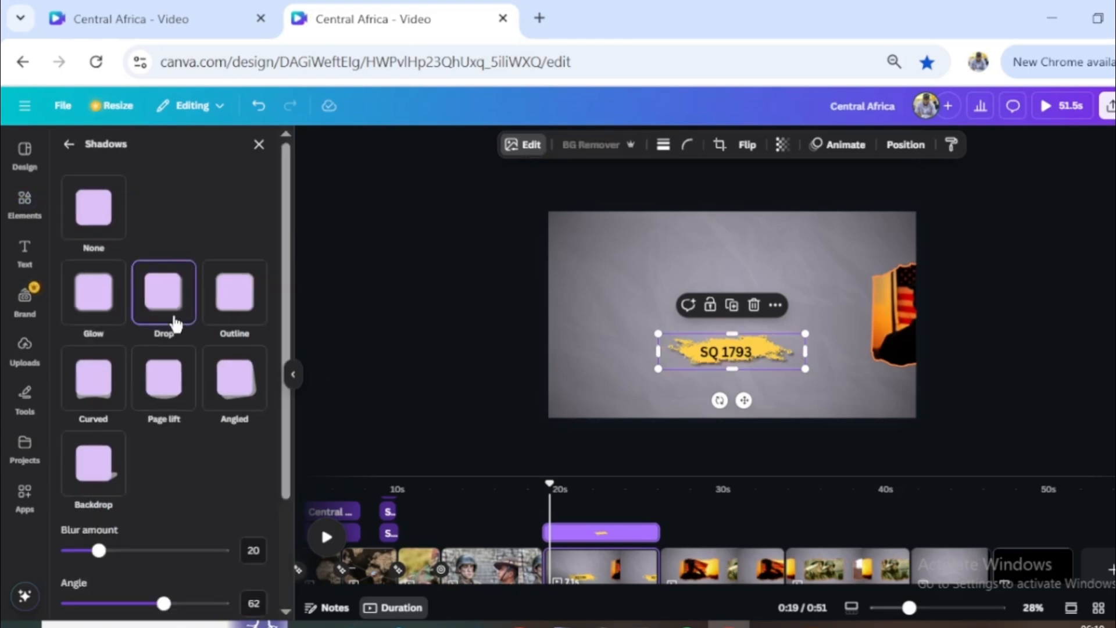
{"action": "scroll", "coordinate": [813, 383], "scroll_direction": "up", "scroll_amount": 4}
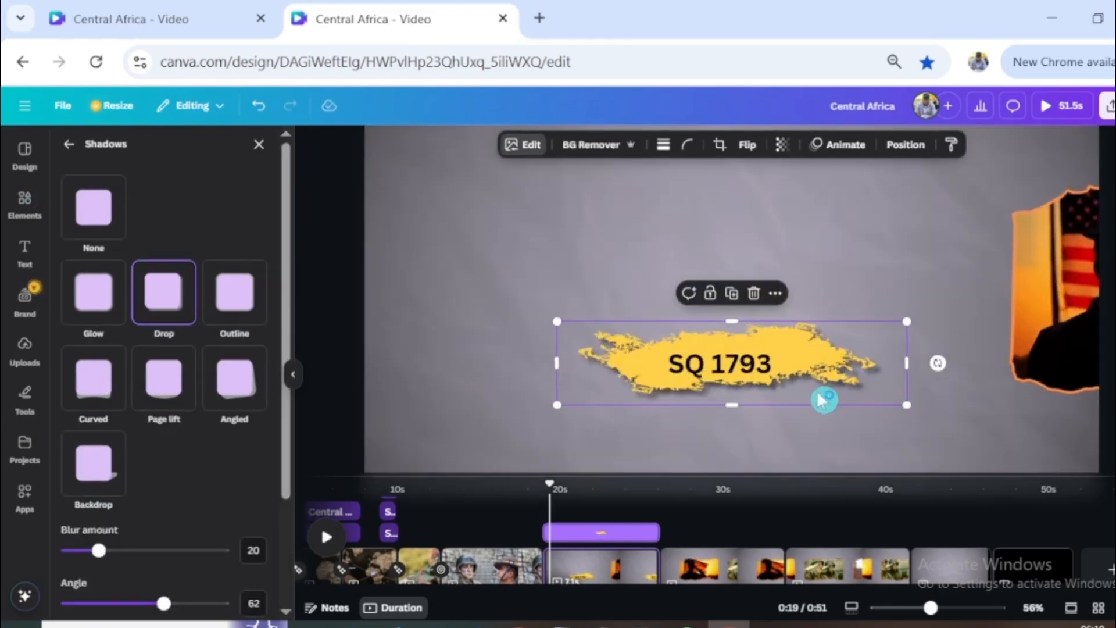
{"action": "scroll", "coordinate": [804, 365], "scroll_direction": "down", "scroll_amount": 3}
{"action": "left_click", "coordinate": [731, 387]}
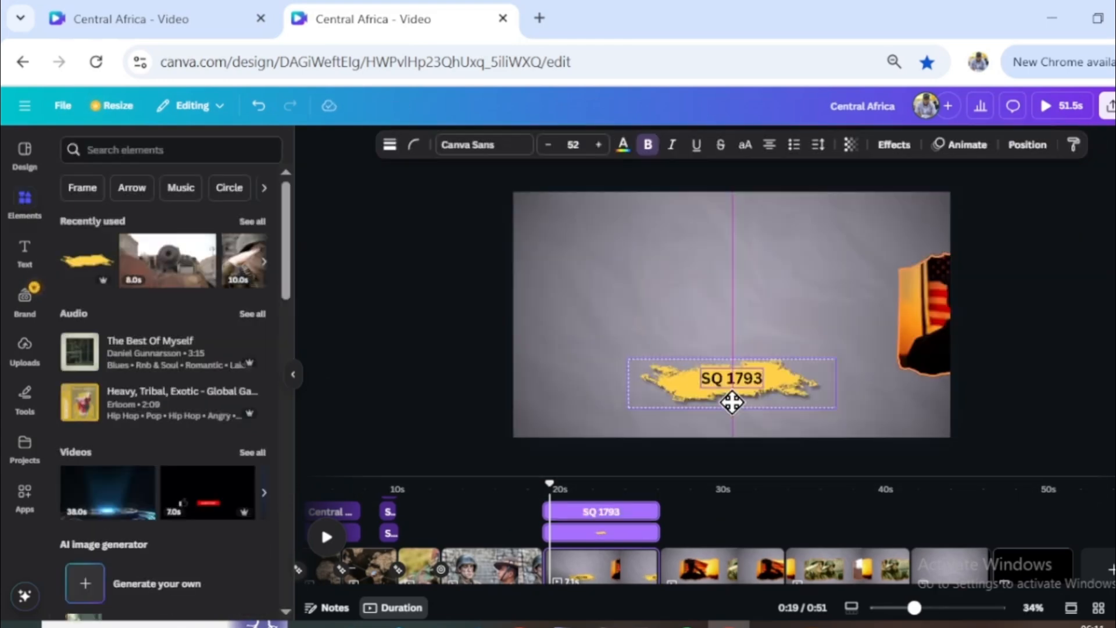
- Give the yellow brush stroke a Wipe animation on enter only, with a slightly slower speed
{"action": "left_click_drag", "start_coordinate": [574, 490], "coordinate": [640, 500]}
{"action": "left_click", "coordinate": [668, 391]}
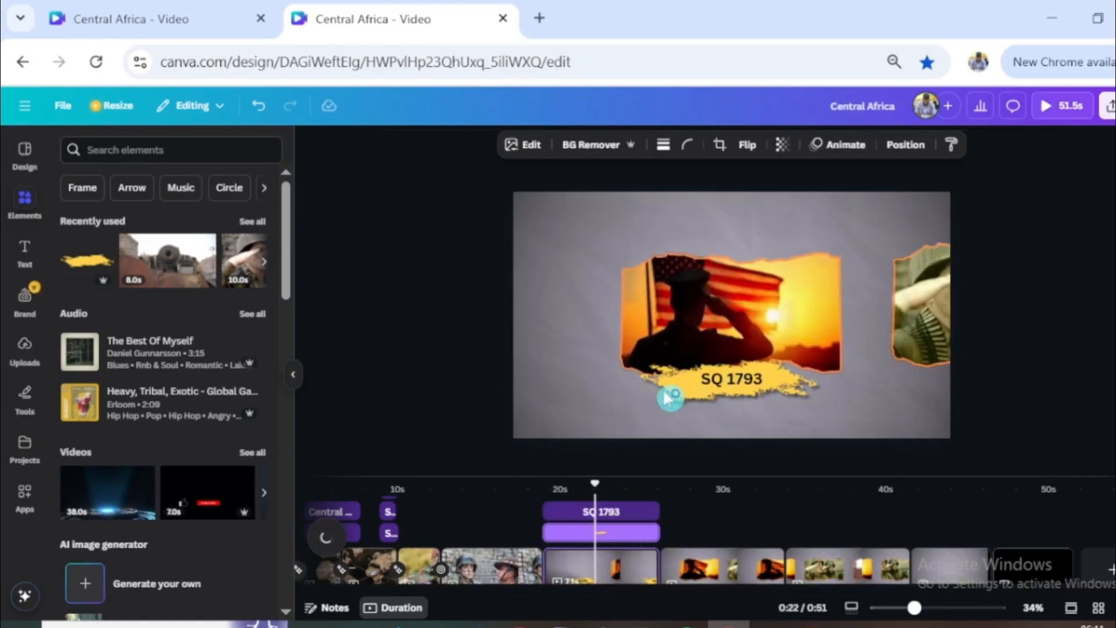
{"action": "left_click", "coordinate": [842, 149]}
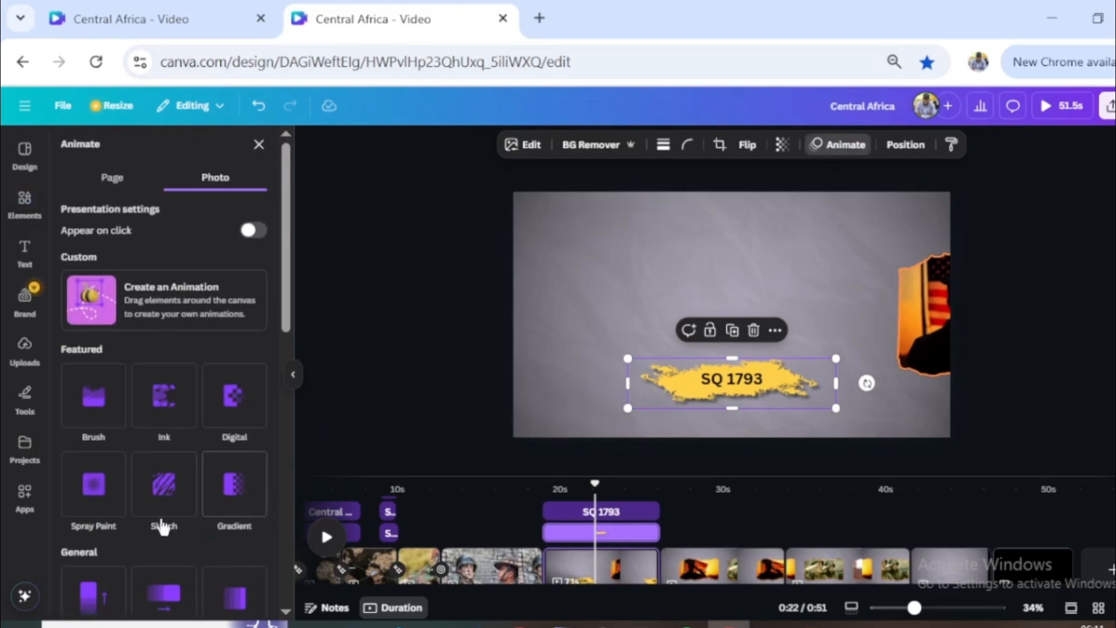
{"action": "scroll", "coordinate": [162, 523], "scroll_direction": "down", "scroll_amount": 6}
{"action": "left_click", "coordinate": [169, 405]}
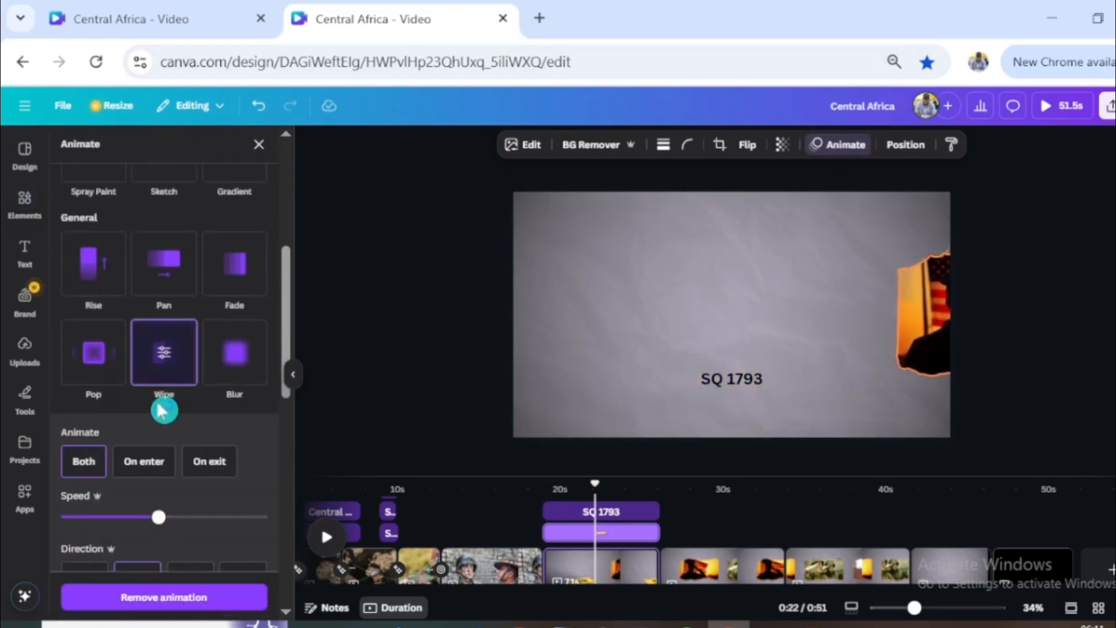
{"action": "left_click", "coordinate": [146, 463]}
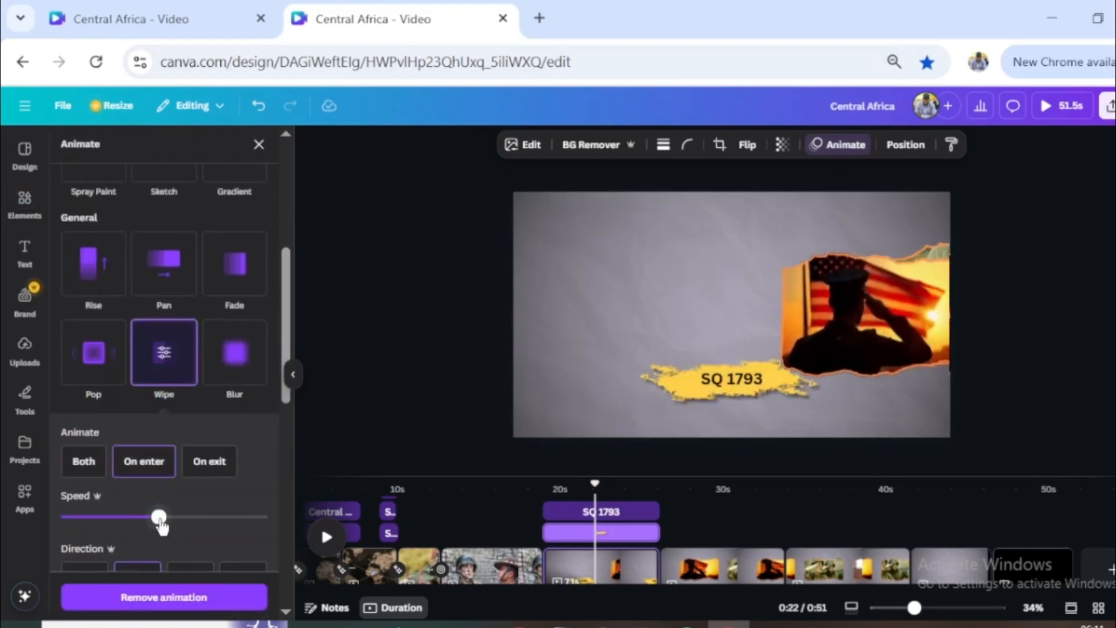
{"action": "left_click_drag", "start_coordinate": [158, 516], "coordinate": [135, 516]}
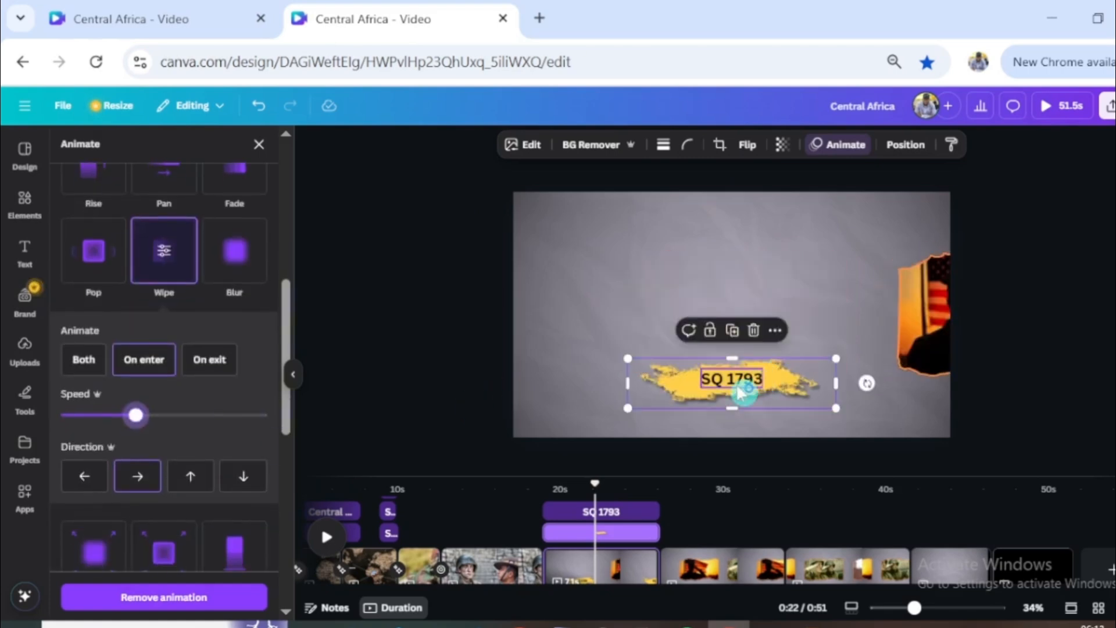
- Animate the SQ 1793 text with Burst on enter and trim the text and brush stroke to start at about 21 s
{"action": "left_click", "coordinate": [741, 392]}
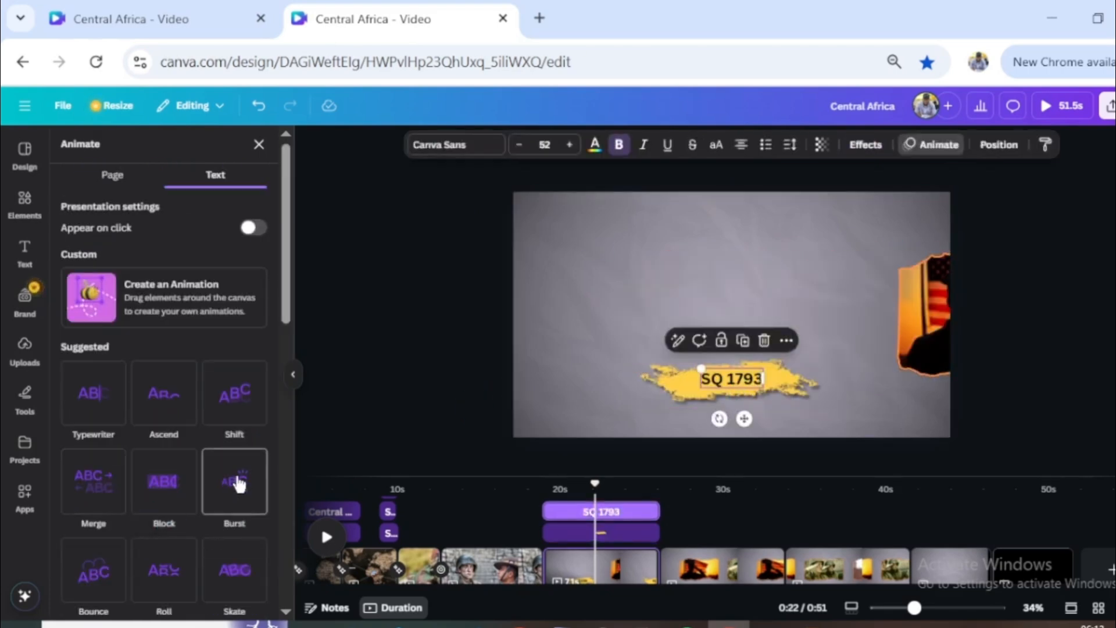
{"action": "left_click", "coordinate": [234, 482]}
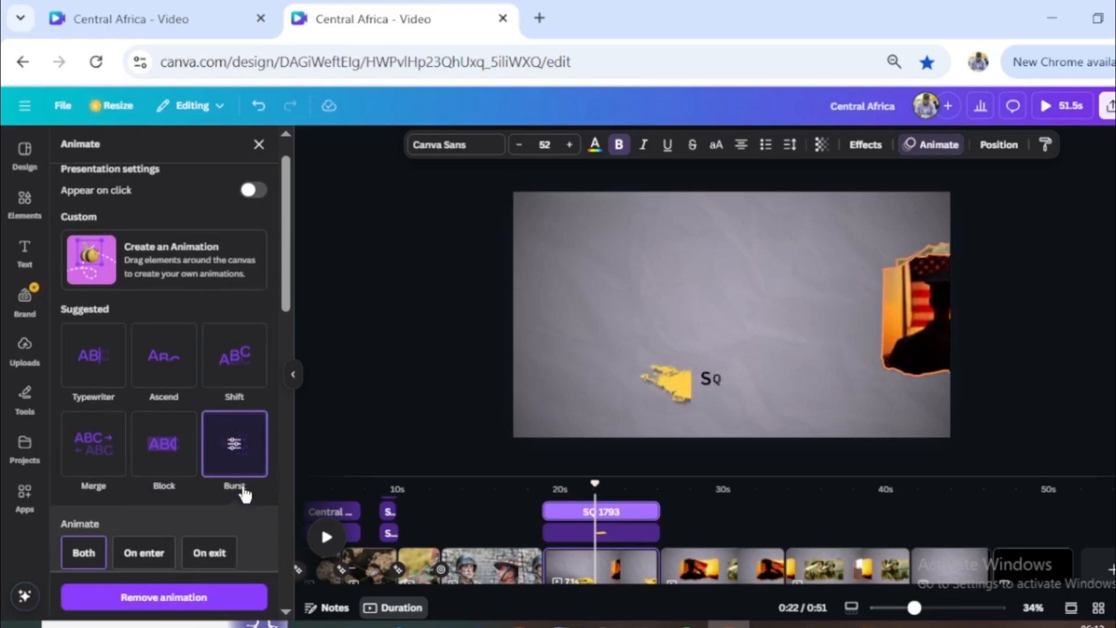
{"action": "left_click", "coordinate": [144, 552]}
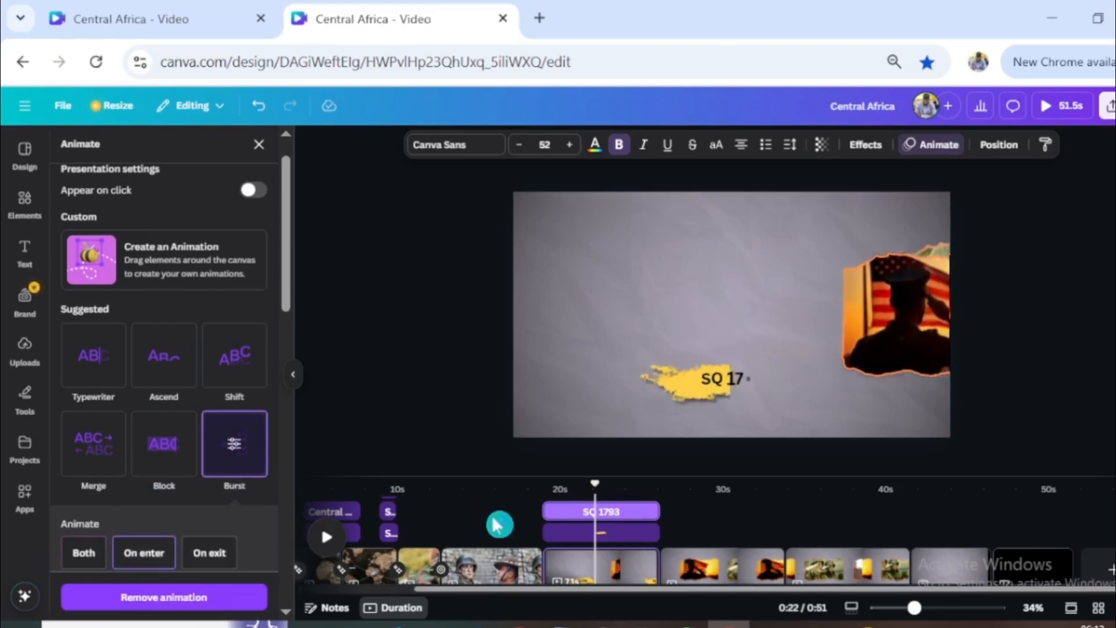
{"action": "left_click_drag", "start_coordinate": [543, 513], "coordinate": [580, 515]}
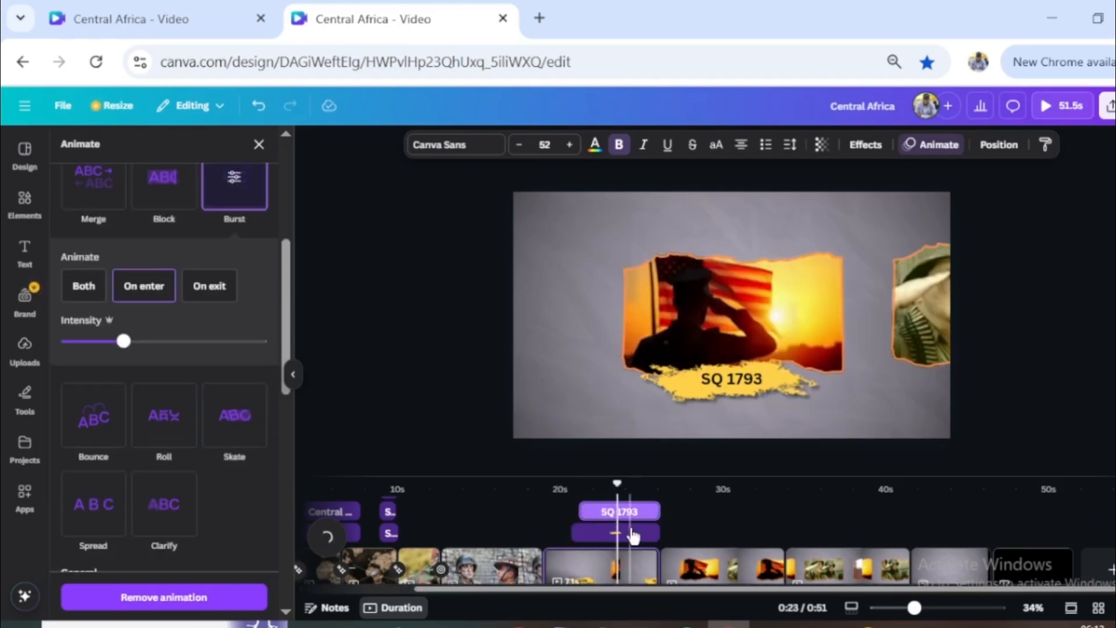
- Copy the brush stroke and SQ 1793 text together onto the following page with the flag-salute and soldiers frames
{"action": "left_click", "coordinate": [630, 532]}
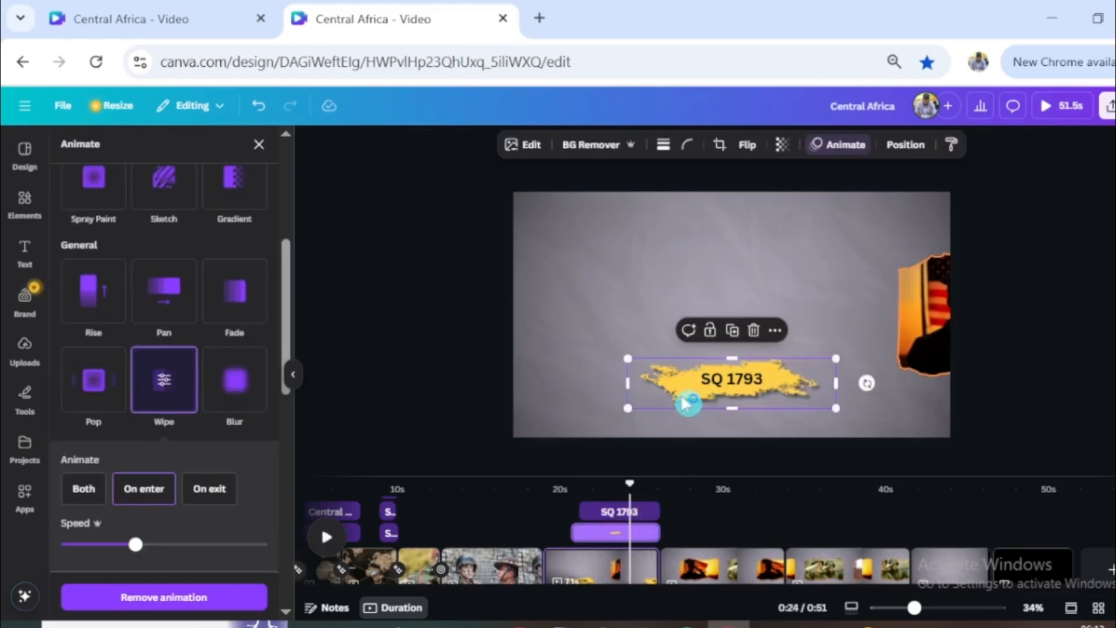
{"action": "left_click", "coordinate": [700, 394]}
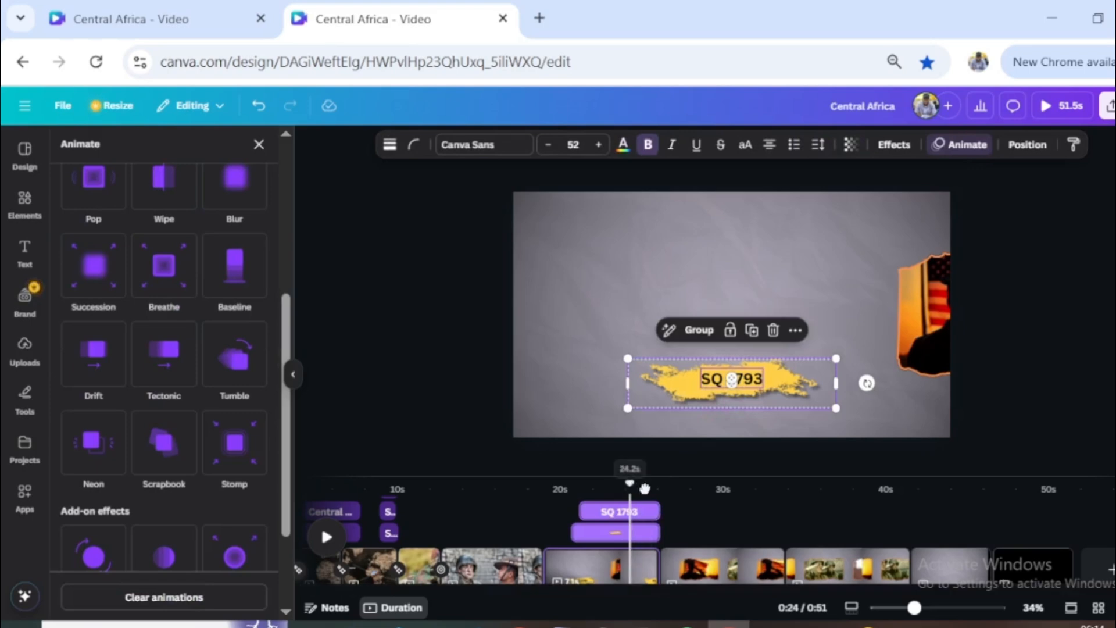
{"action": "left_click_drag", "start_coordinate": [630, 483], "coordinate": [726, 523]}
{"action": "key", "text": "ctrl+v"}
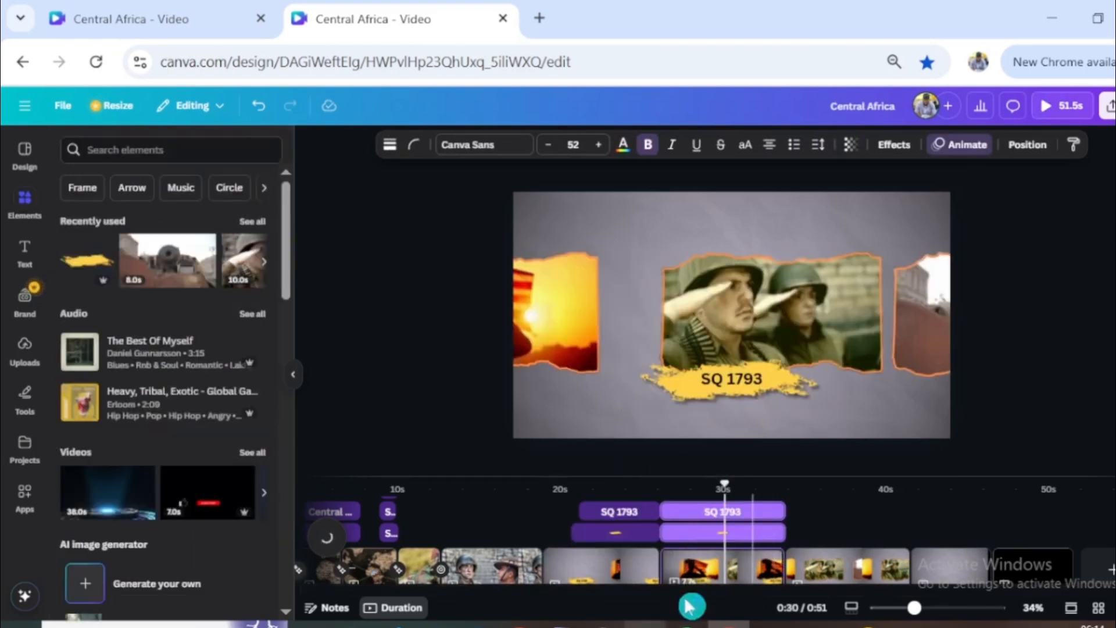
- Trim the copied SQ 1793 text and brush stroke to start at about 30 s, when the soldiers frame is centred
{"action": "mouse_move", "coordinate": [725, 484]}
{"action": "left_mouse_down"}
{"action": "mouse_move", "coordinate": [696, 490]}
{"action": "mouse_move", "coordinate": [724, 489]}
{"action": "left_mouse_up"}
{"action": "left_click_drag", "start_coordinate": [664, 514], "coordinate": [730, 516]}
{"action": "left_click", "coordinate": [698, 534]}
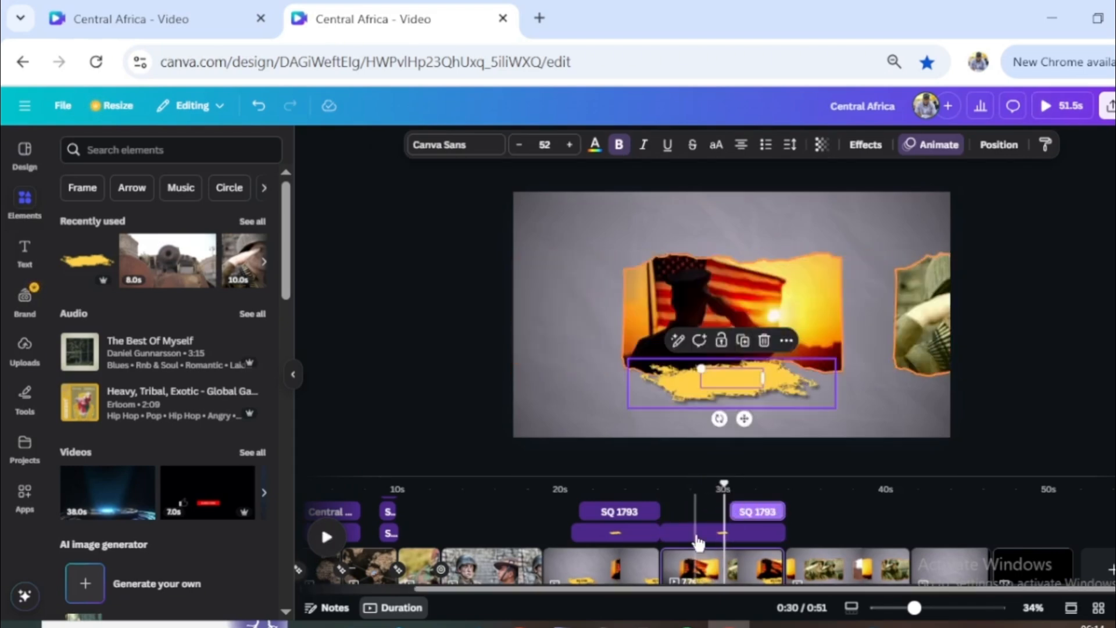
{"action": "left_click_drag", "start_coordinate": [663, 533], "coordinate": [723, 533]}
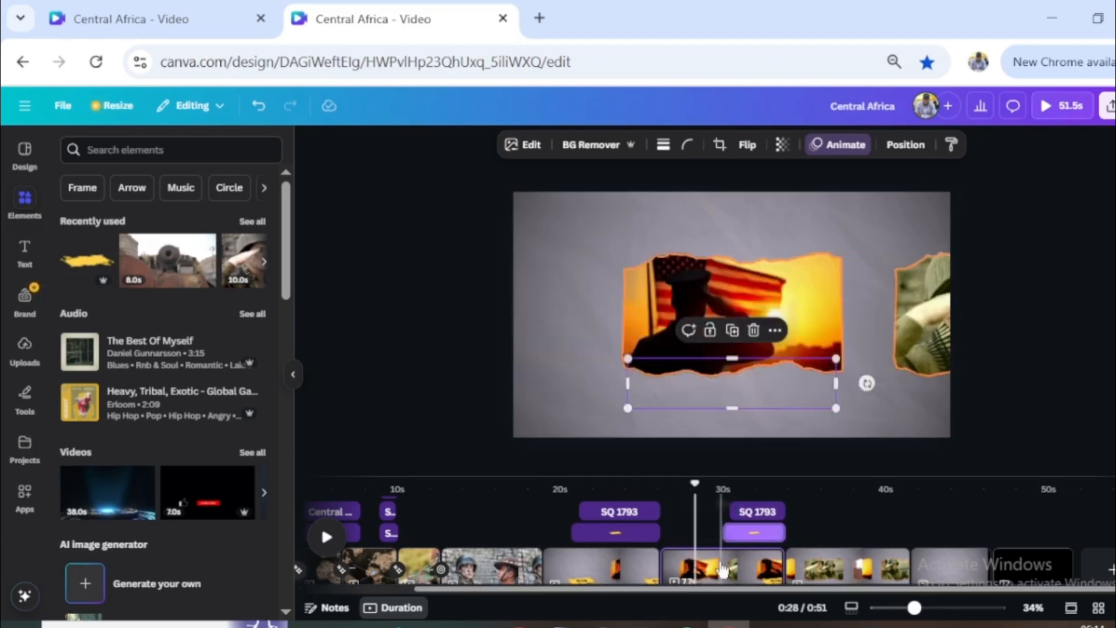
- Paste the SQ 1793 text and brush stroke onto the page with the soldiers and cannon frames and trim both to start at about 38 s
{"action": "left_click_drag", "start_coordinate": [696, 494], "coordinate": [852, 496]}
{"action": "key", "text": "ctrl+v"}
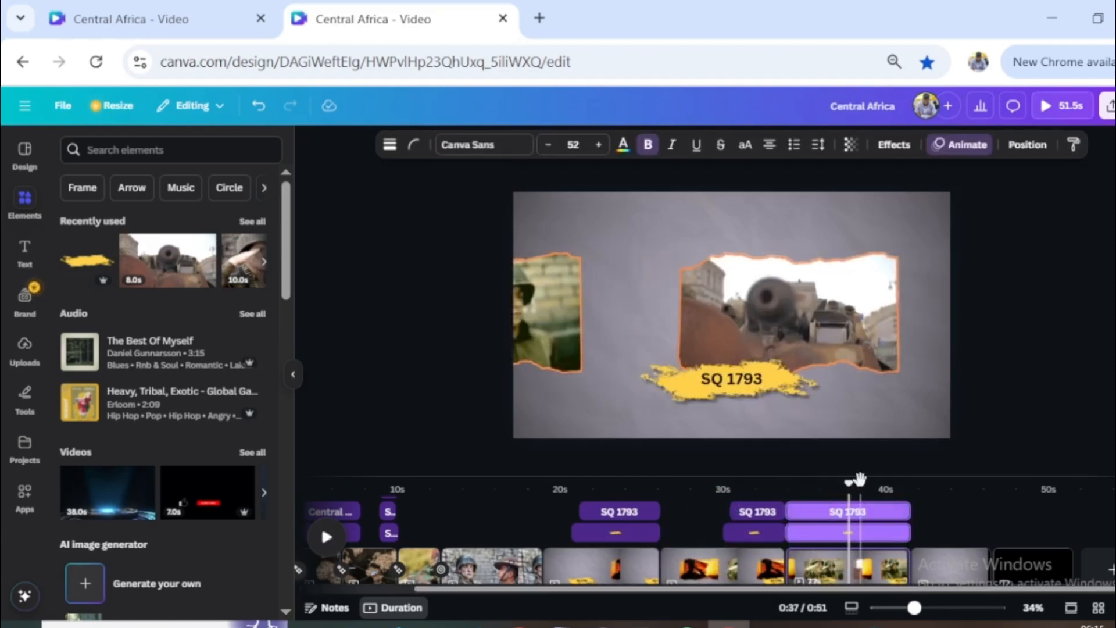
{"action": "mouse_move", "coordinate": [788, 511]}
{"action": "left_mouse_down"}
{"action": "mouse_move", "coordinate": [855, 511]}
{"action": "mouse_move", "coordinate": [844, 533]}
{"action": "mouse_move", "coordinate": [854, 532]}
{"action": "left_mouse_up"}
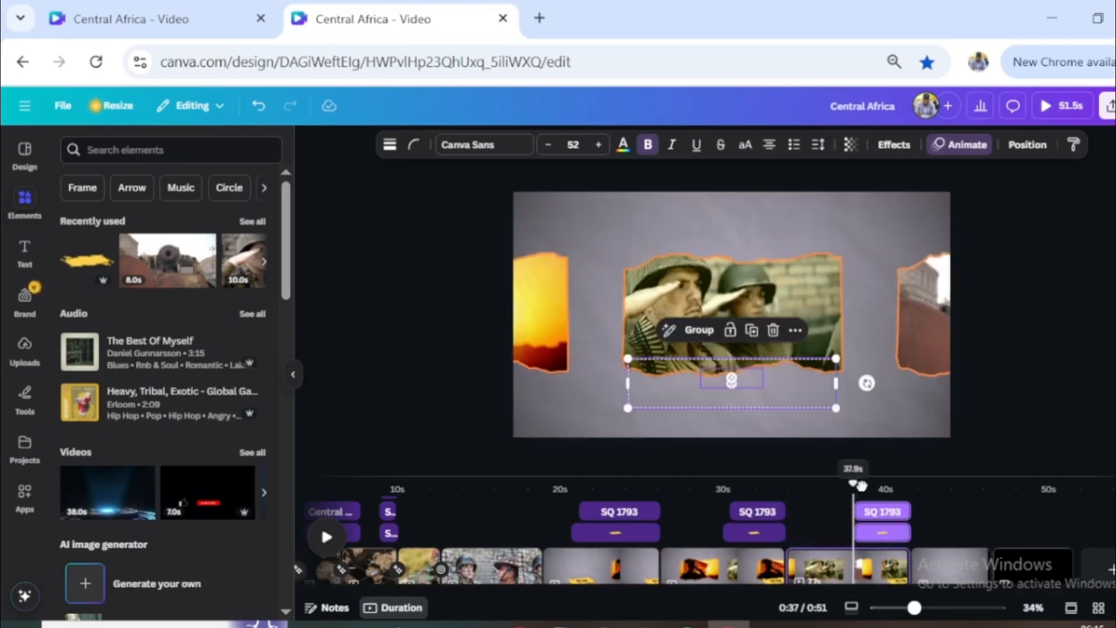
- Paste another SQ 1793 text and brush stroke onto the flag-salute and soldiers page and trim both to about its first 3 s
{"action": "left_click", "coordinate": [669, 565]}
{"action": "key", "text": "ctrl+v"}
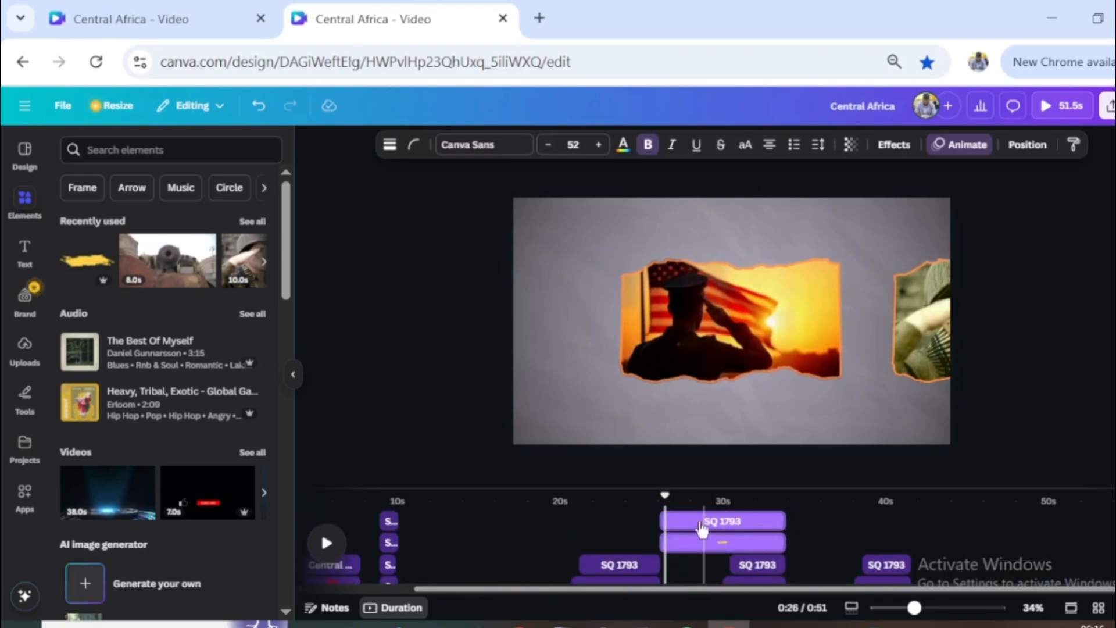
{"action": "left_click", "coordinate": [703, 521]}
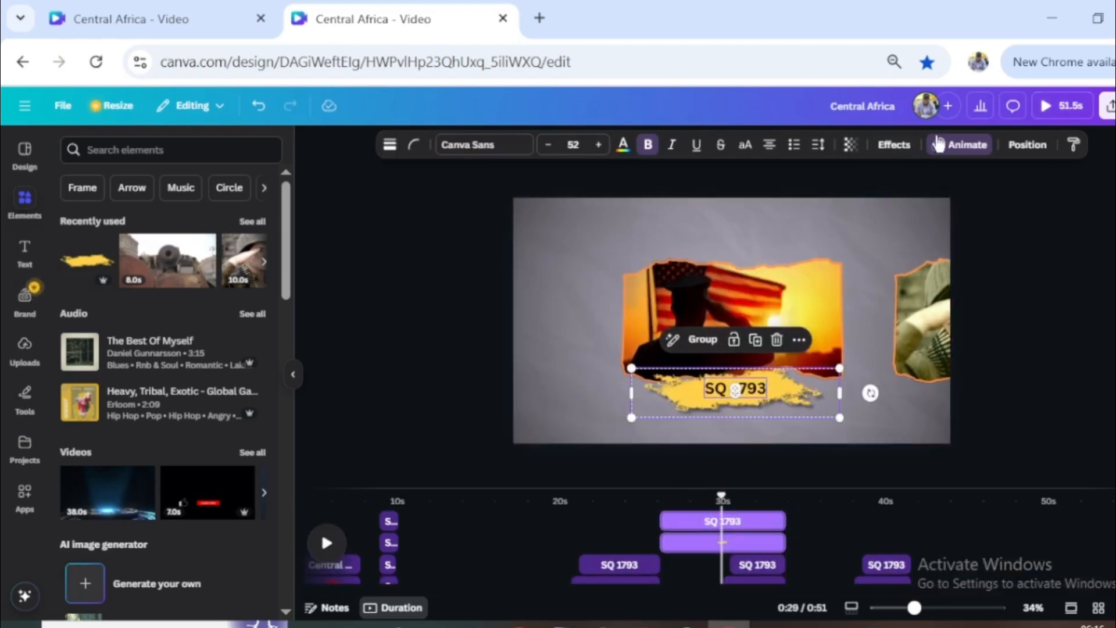
{"action": "left_click", "coordinate": [962, 144]}
{"action": "left_click", "coordinate": [131, 613]}
{"action": "left_click", "coordinate": [727, 540]}
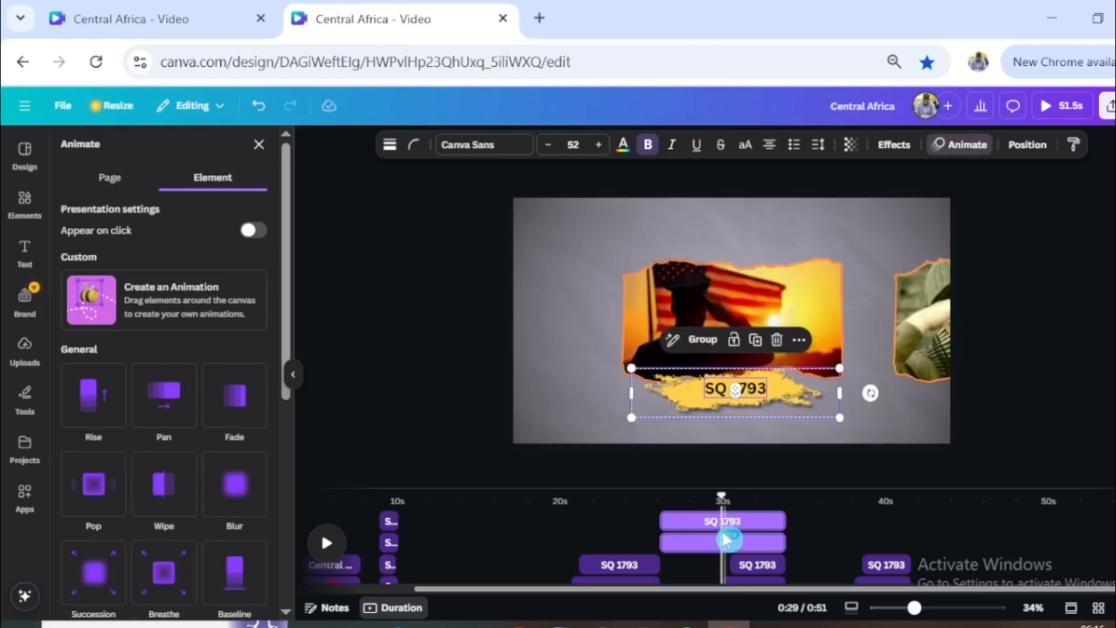
{"action": "left_click_drag", "start_coordinate": [779, 520], "coordinate": [709, 526]}
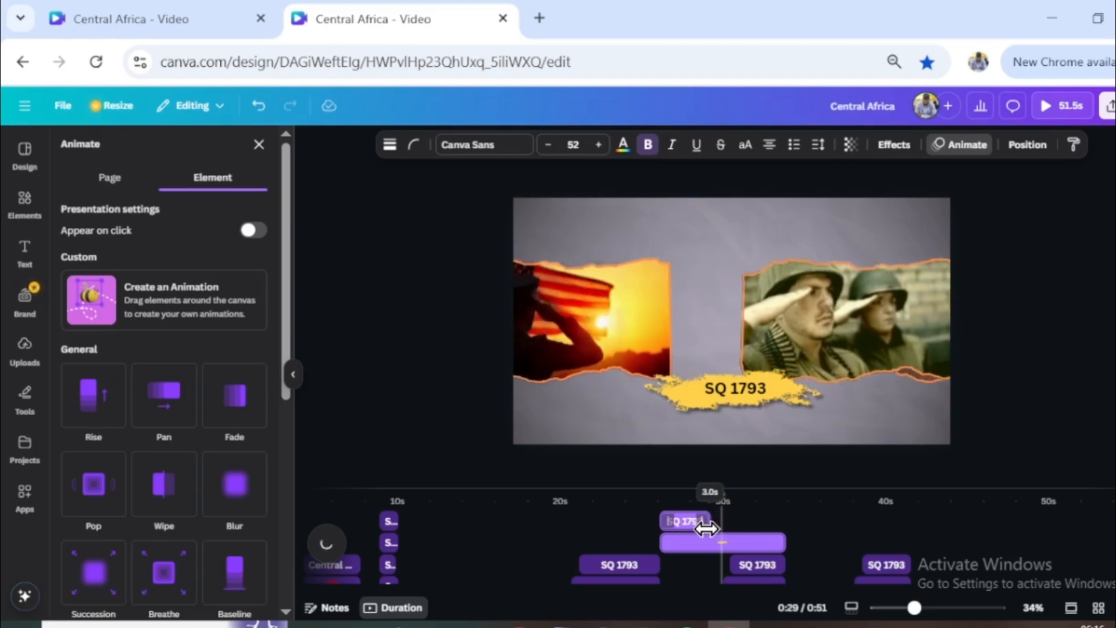
{"action": "left_click_drag", "start_coordinate": [779, 541], "coordinate": [709, 540]}
- Animate the newly pasted SQ 1793 text at about 27 s with Burst on exit only
{"action": "scroll", "coordinate": [121, 483], "scroll_direction": "down", "scroll_amount": 2}
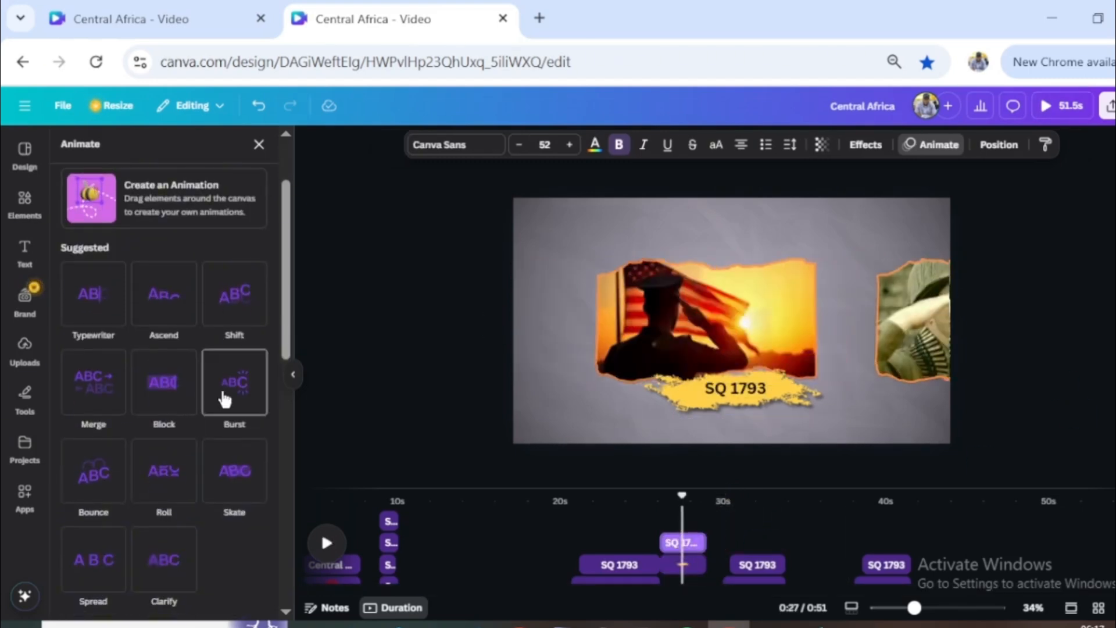
{"action": "left_click", "coordinate": [221, 385]}
{"action": "left_click", "coordinate": [209, 499]}
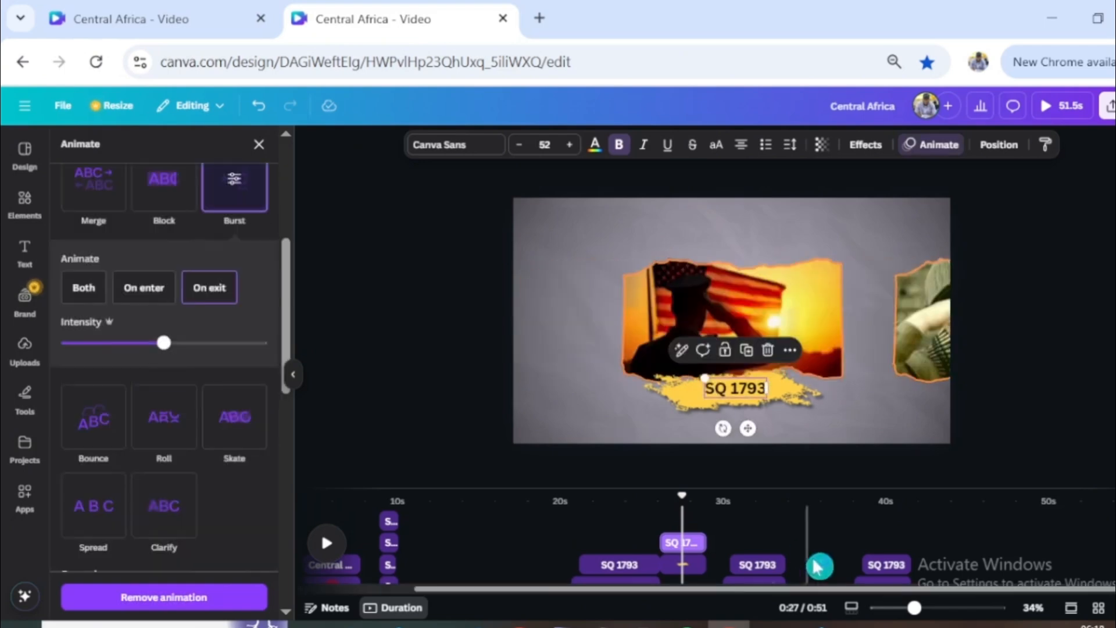
- Animate the brush stroke under that text with Wipe on exit only, at a slower speed
{"action": "left_click", "coordinate": [691, 565]}
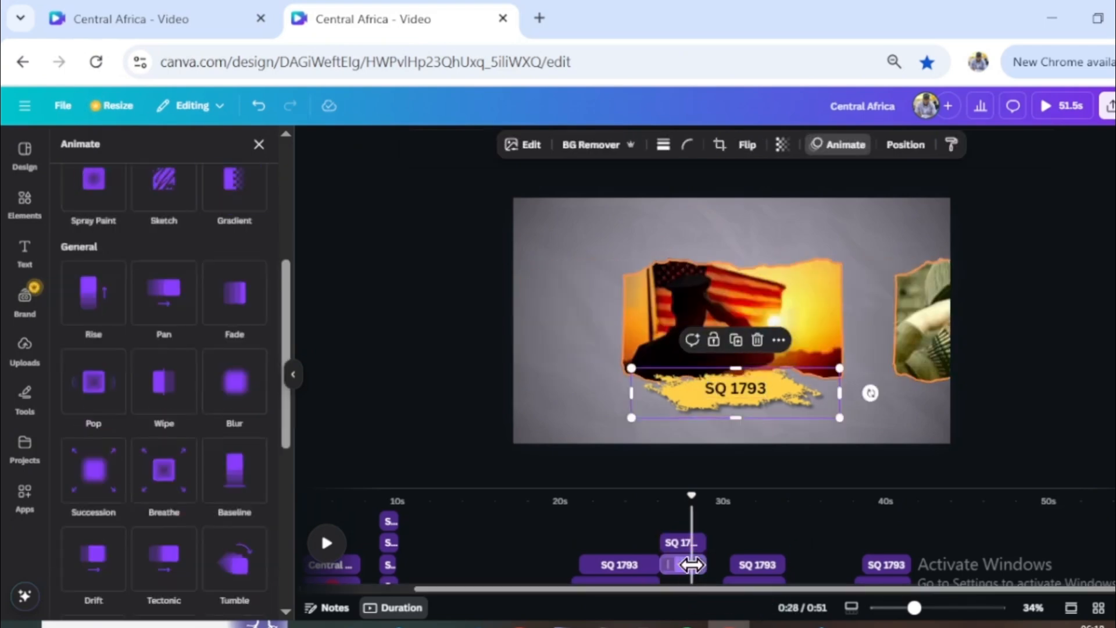
{"action": "left_click", "coordinate": [174, 392]}
{"action": "left_click", "coordinate": [214, 471]}
{"action": "left_click_drag", "start_coordinate": [158, 416], "coordinate": [106, 418]}
- Recolour the brush stroke that starts at about 30 s with the Cherry duotone, using #FF3838 for the highlights
{"action": "left_click", "coordinate": [782, 495]}
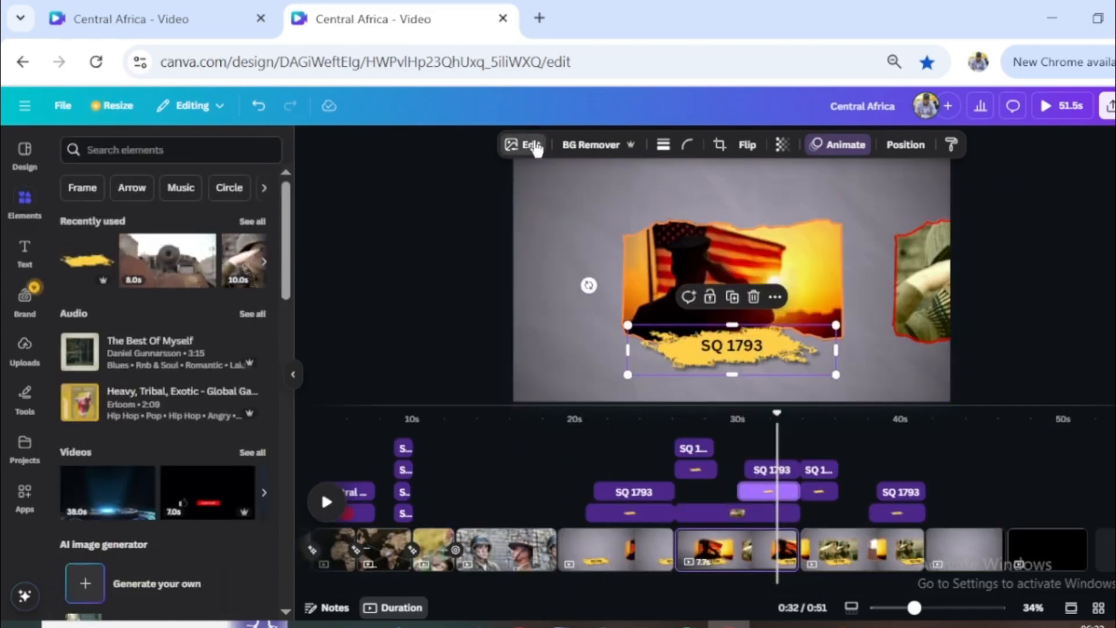
{"action": "left_click", "coordinate": [534, 146]}
{"action": "left_click", "coordinate": [157, 535]}
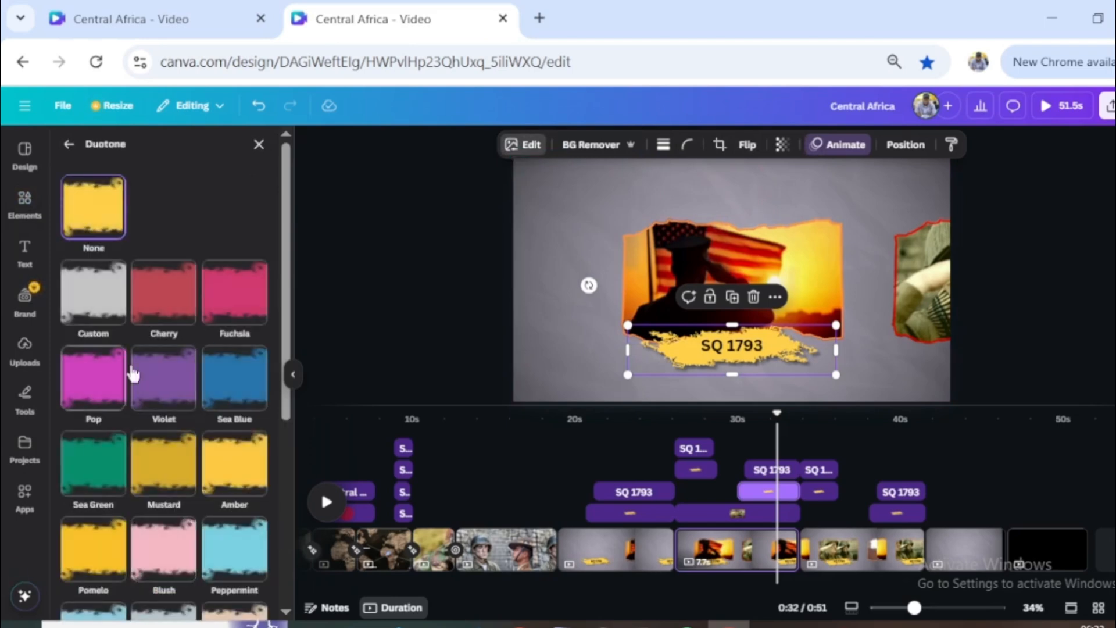
{"action": "left_click", "coordinate": [177, 304]}
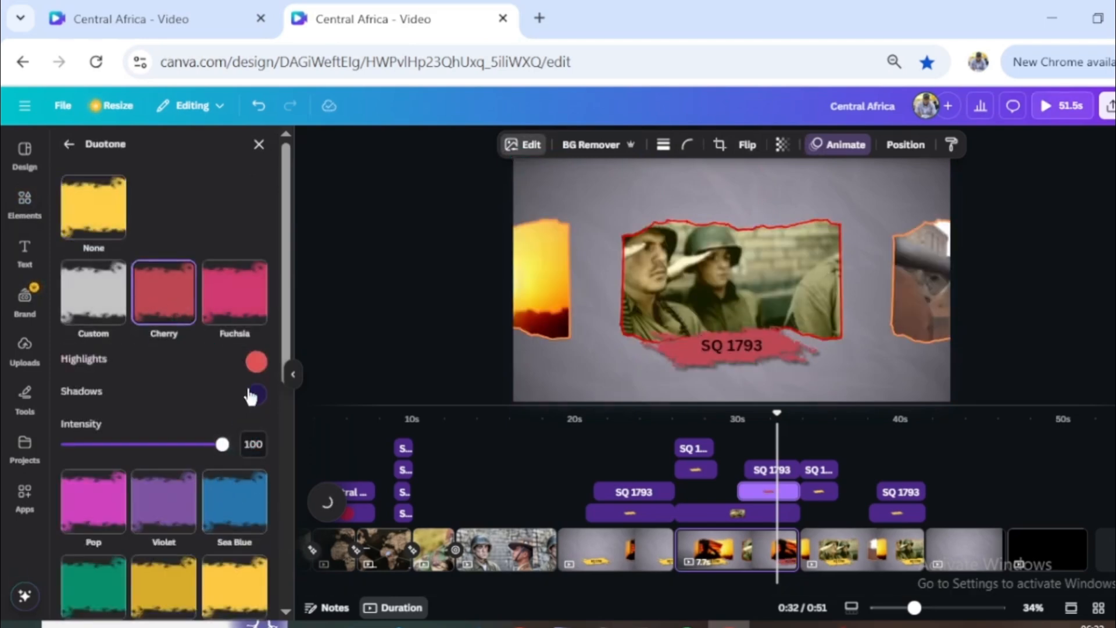
{"action": "left_click", "coordinate": [257, 364]}
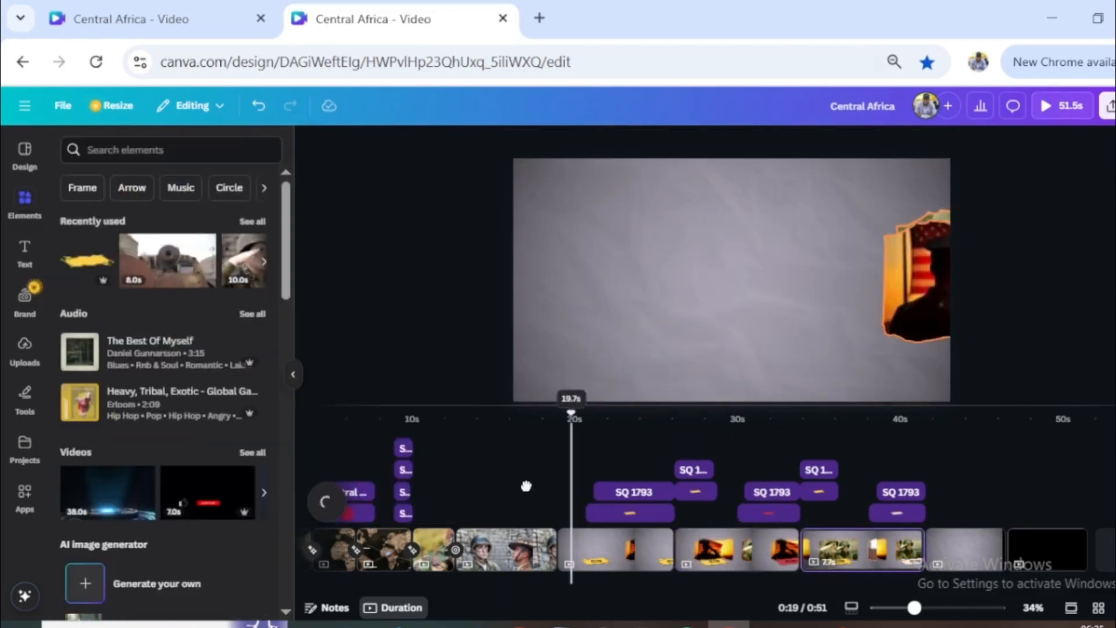
- Add a Dissolve transition of 1 second between the two-soldiers clip and the first torn-frame page
{"action": "left_click_drag", "start_coordinate": [526, 486], "coordinate": [545, 484]}
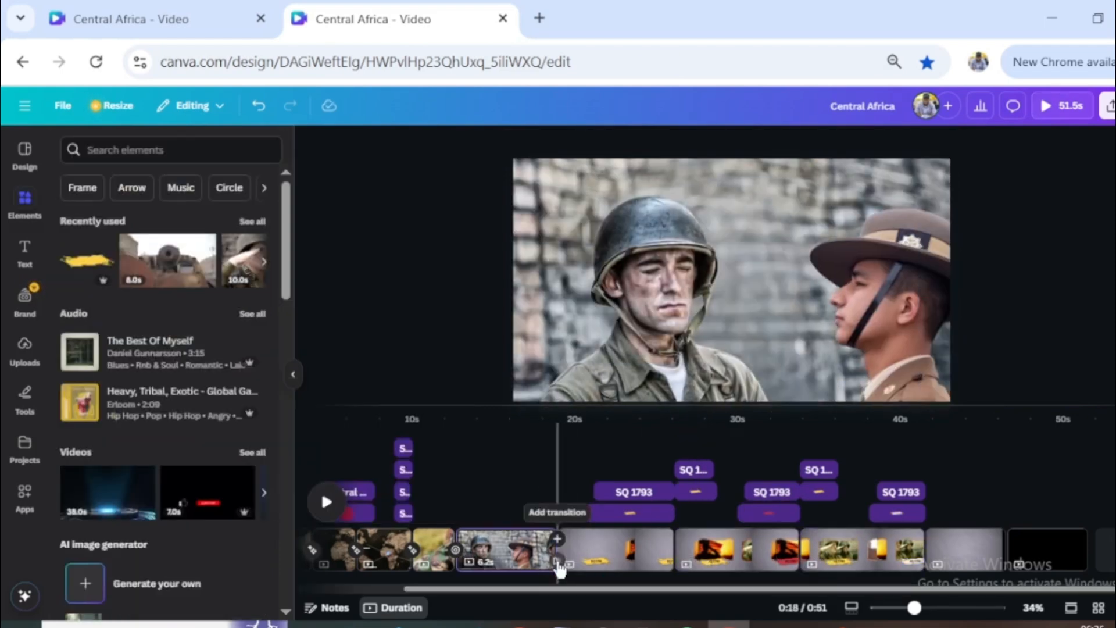
{"action": "left_click", "coordinate": [558, 549]}
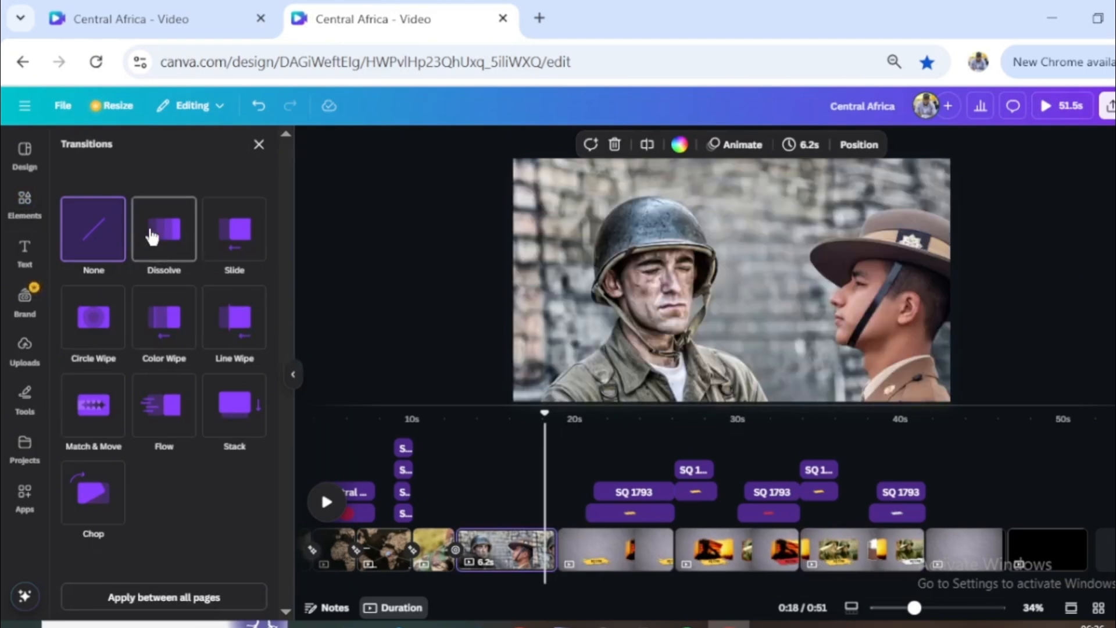
{"action": "left_click", "coordinate": [152, 235]}
{"action": "left_click_drag", "start_coordinate": [87, 329], "coordinate": [108, 329]}
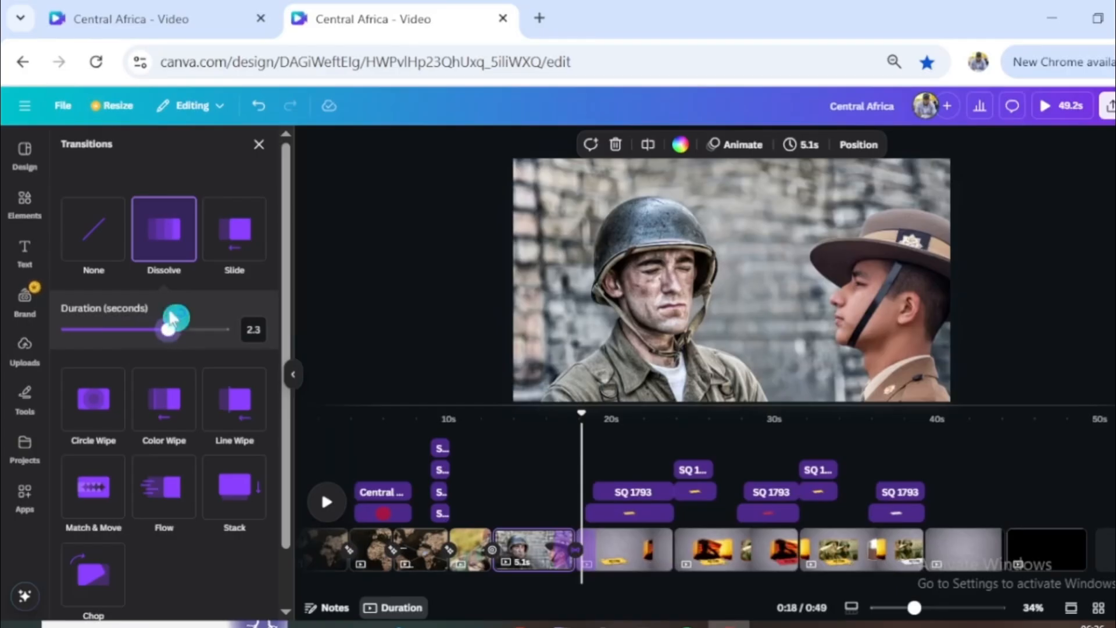
{"action": "left_click_drag", "start_coordinate": [174, 329], "coordinate": [109, 330]}
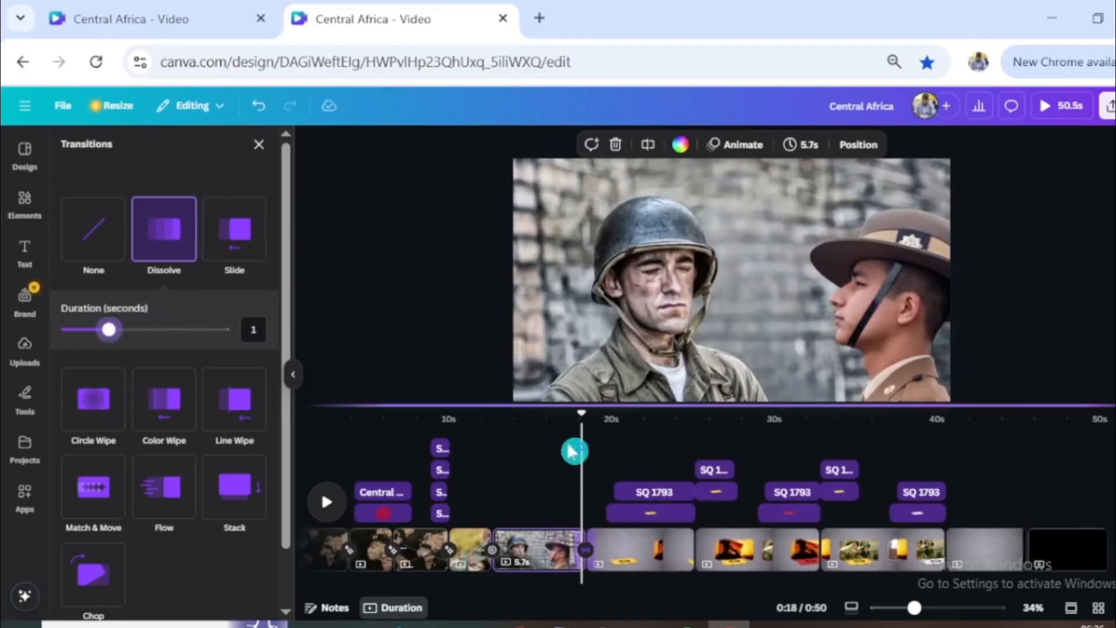
- Add the recently used overhead desk-meeting photo to the empty page at about 43 s and align it to the page's upper-left corner
{"action": "left_click_drag", "start_coordinate": [577, 420], "coordinate": [967, 427]}
{"action": "scroll", "coordinate": [165, 370], "scroll_direction": "down", "scroll_amount": 10}
{"action": "left_click", "coordinate": [97, 319]}
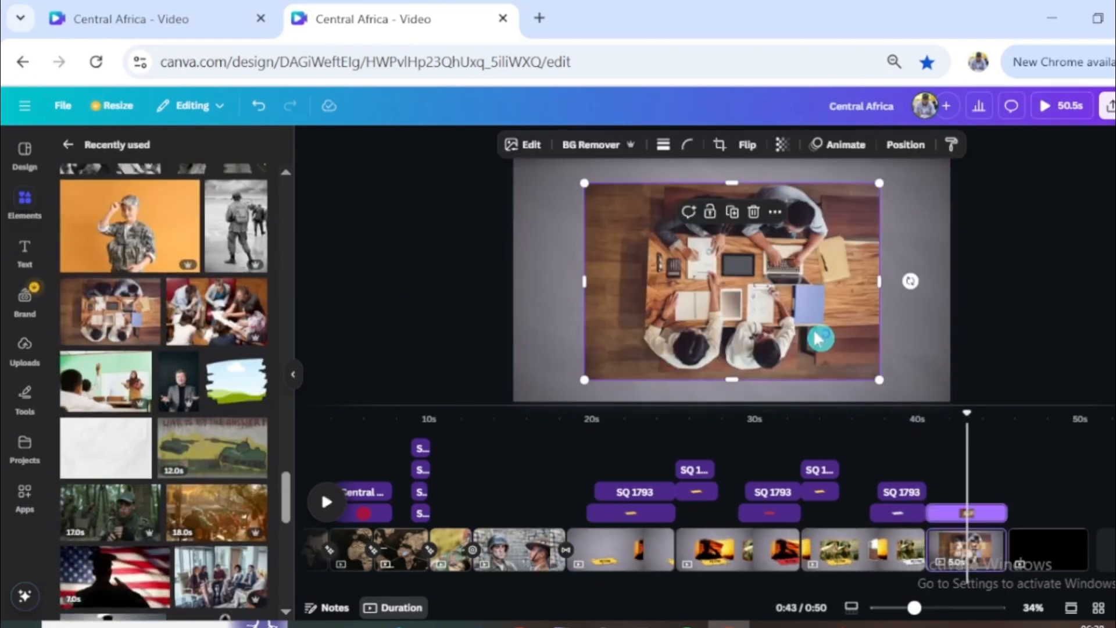
{"action": "left_click_drag", "start_coordinate": [724, 330], "coordinate": [656, 300]}
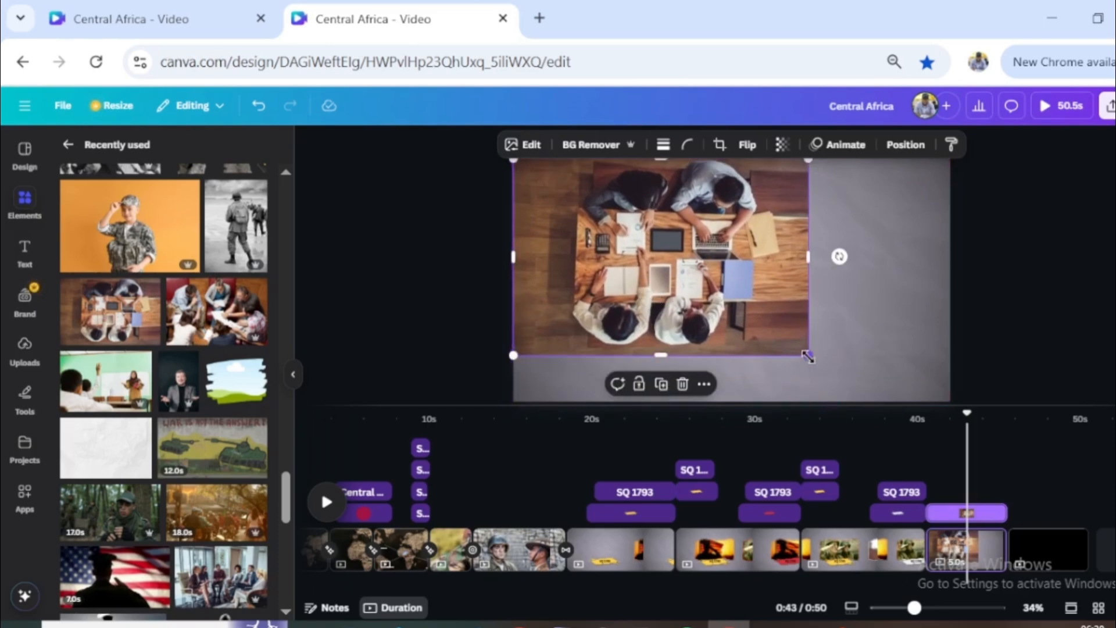
- Enlarge and reposition the desk-meeting photo repeatedly until the tablet on the desk fills the whole page
{"action": "left_click_drag", "start_coordinate": [810, 356], "coordinate": [968, 422]}
{"action": "left_click_drag", "start_coordinate": [814, 437], "coordinate": [677, 358]}
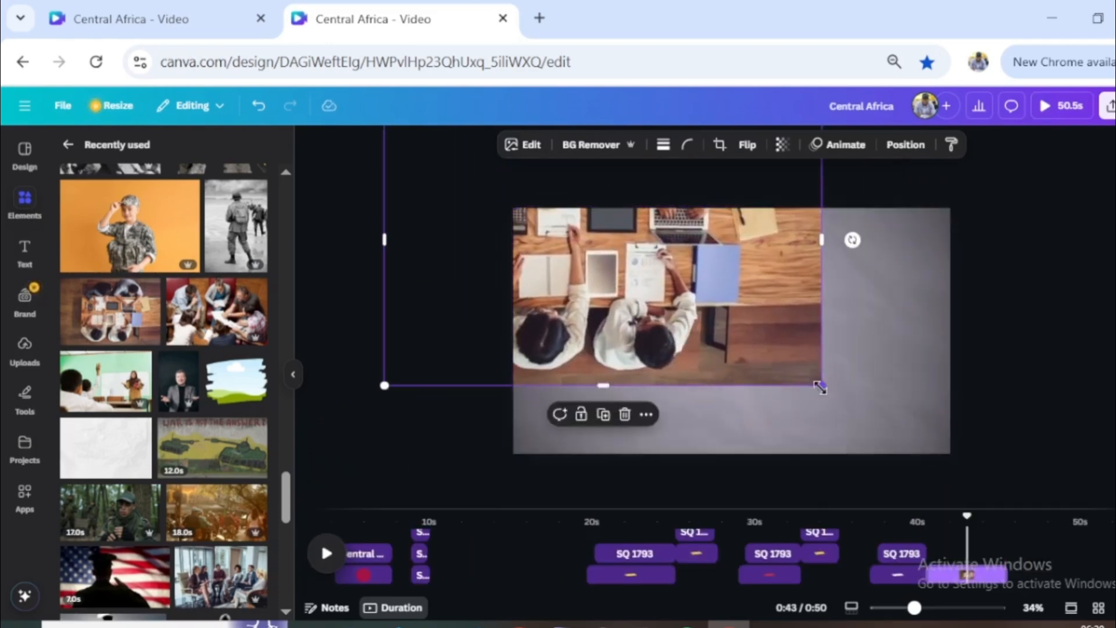
{"action": "left_click_drag", "start_coordinate": [820, 388], "coordinate": [612, 276]}
{"action": "left_click_drag", "start_coordinate": [788, 391], "coordinate": [1095, 523]}
{"action": "left_click_drag", "start_coordinate": [831, 462], "coordinate": [644, 298]}
{"action": "left_click_drag", "start_coordinate": [828, 384], "coordinate": [660, 314]}
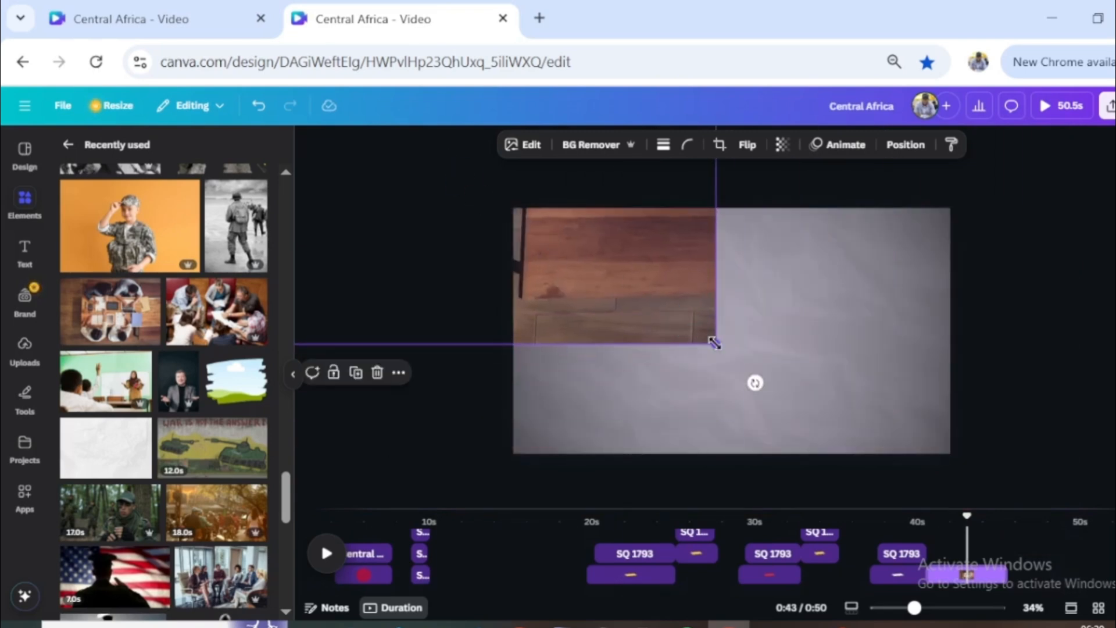
{"action": "left_click_drag", "start_coordinate": [714, 342], "coordinate": [987, 434]}
{"action": "scroll", "coordinate": [692, 346], "scroll_direction": "down", "scroll_amount": 5}
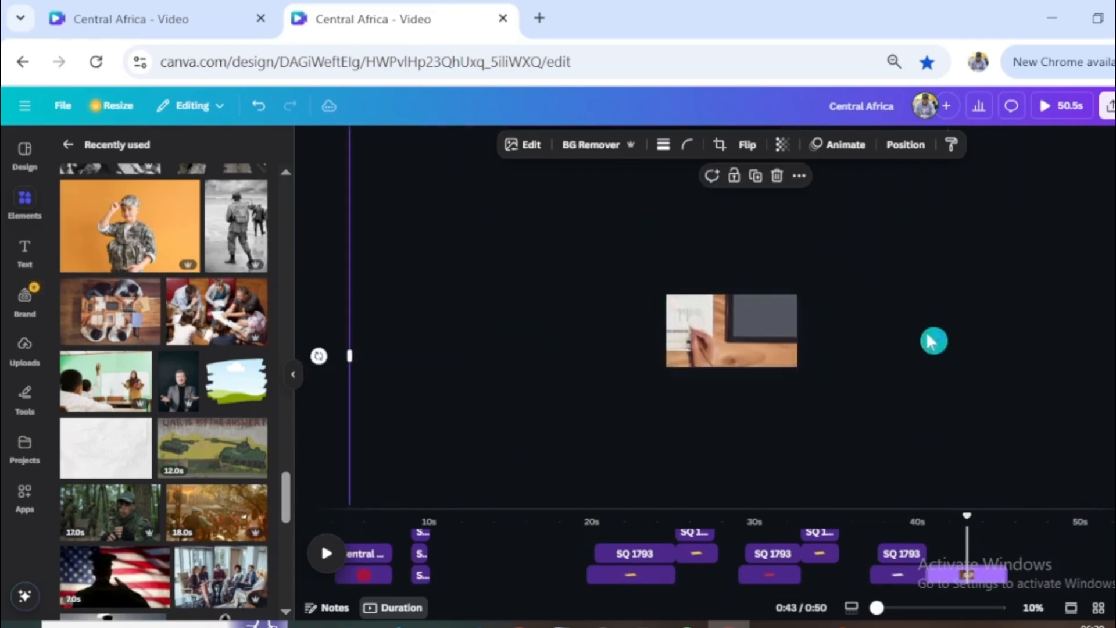
{"action": "left_click_drag", "start_coordinate": [934, 341], "coordinate": [1077, 520]}
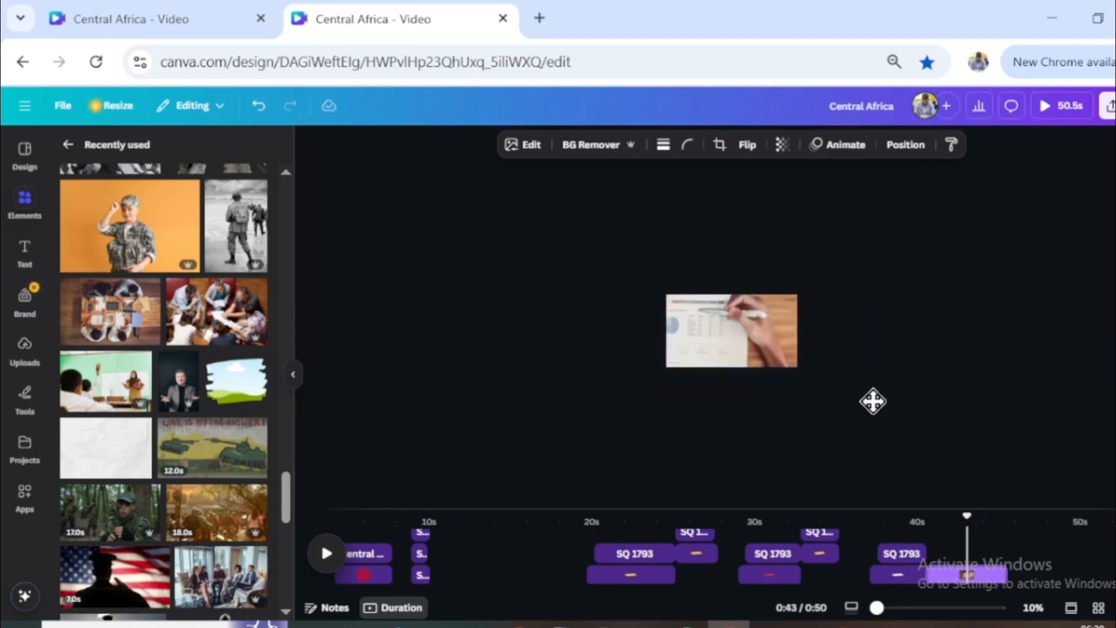
{"action": "scroll", "coordinate": [506, 339], "scroll_direction": "up", "scroll_amount": 5}
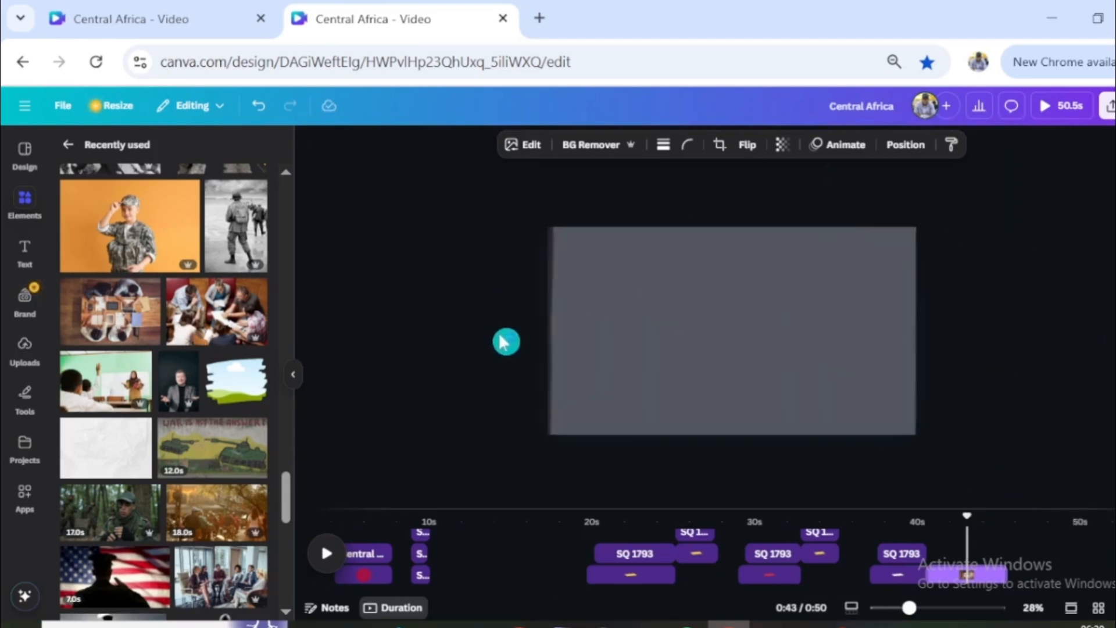
{"action": "scroll", "coordinate": [496, 337], "scroll_direction": "up", "scroll_amount": 1}
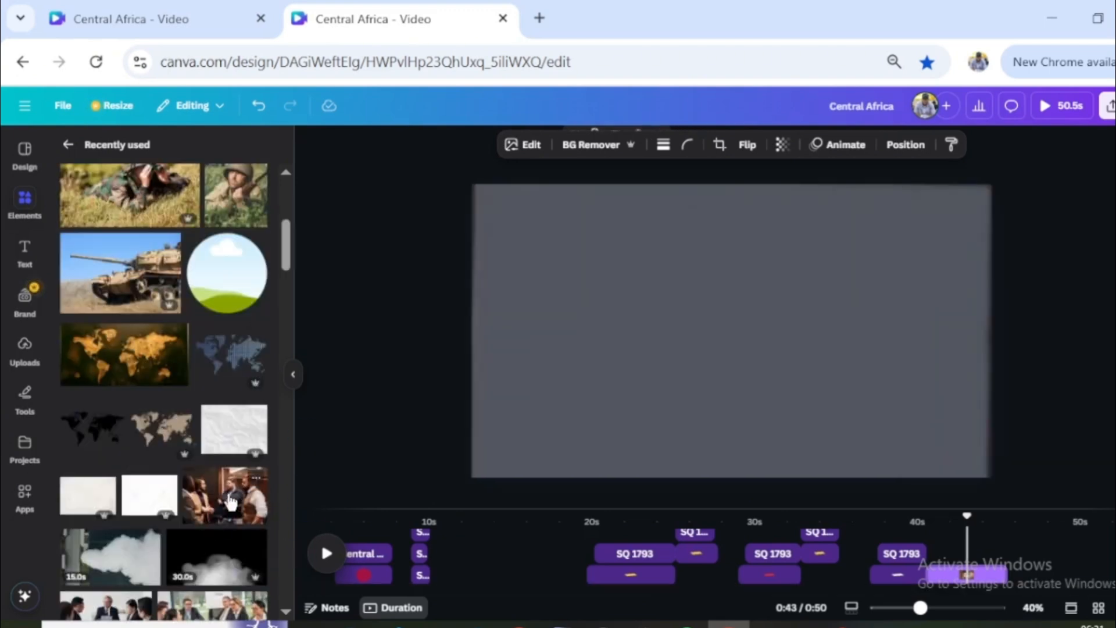
- Place the photo of four men talking over the enlarged desk photo and scale it to cover the whole page
{"action": "left_click_drag", "start_coordinate": [623, 360], "coordinate": [581, 340]}
{"action": "left_click_drag", "start_coordinate": [824, 417], "coordinate": [989, 494]}
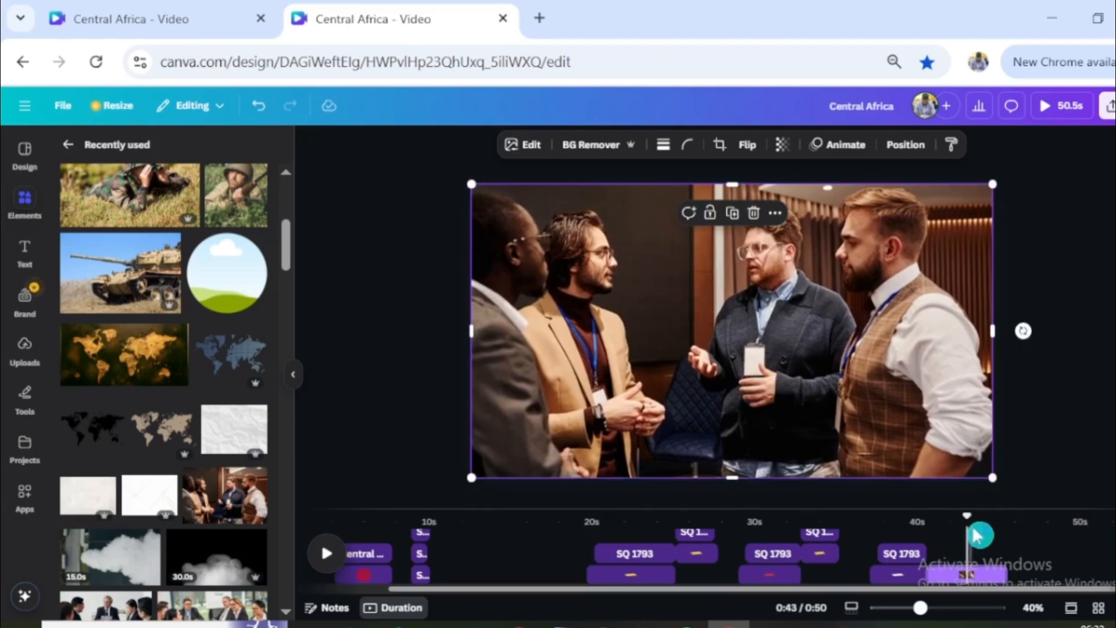
{"action": "scroll", "coordinate": [802, 462], "scroll_direction": "down", "scroll_amount": 2}
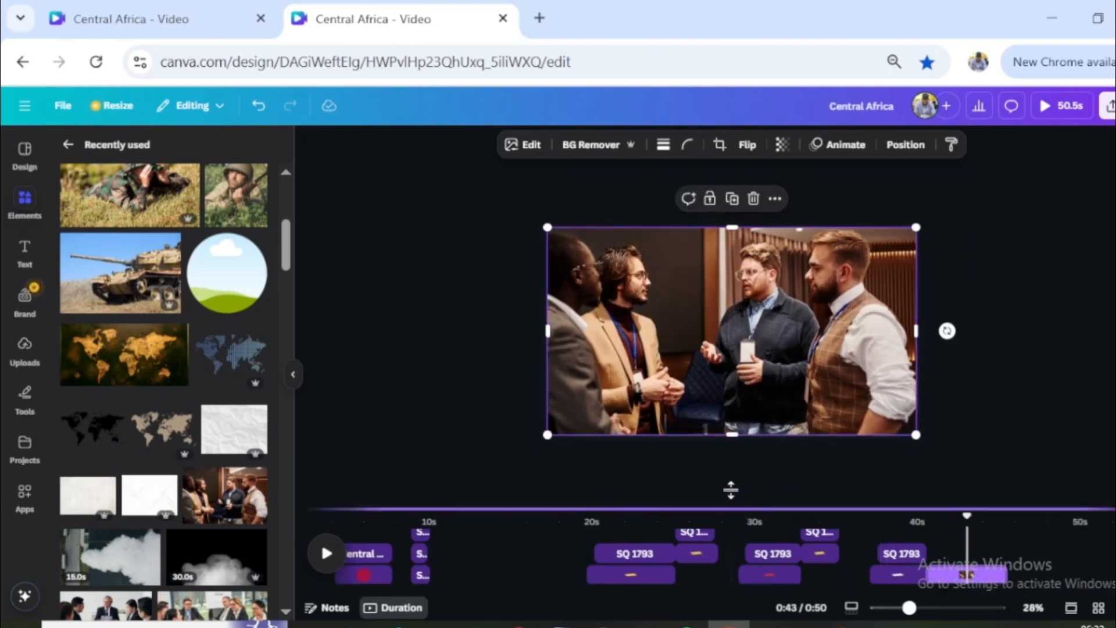
- Add a Circle Wipe transition before the four-men page with direction Out and a duration of 1.2 seconds
{"action": "left_click_drag", "start_coordinate": [732, 488], "coordinate": [748, 423]}
{"action": "left_click", "coordinate": [940, 563]}
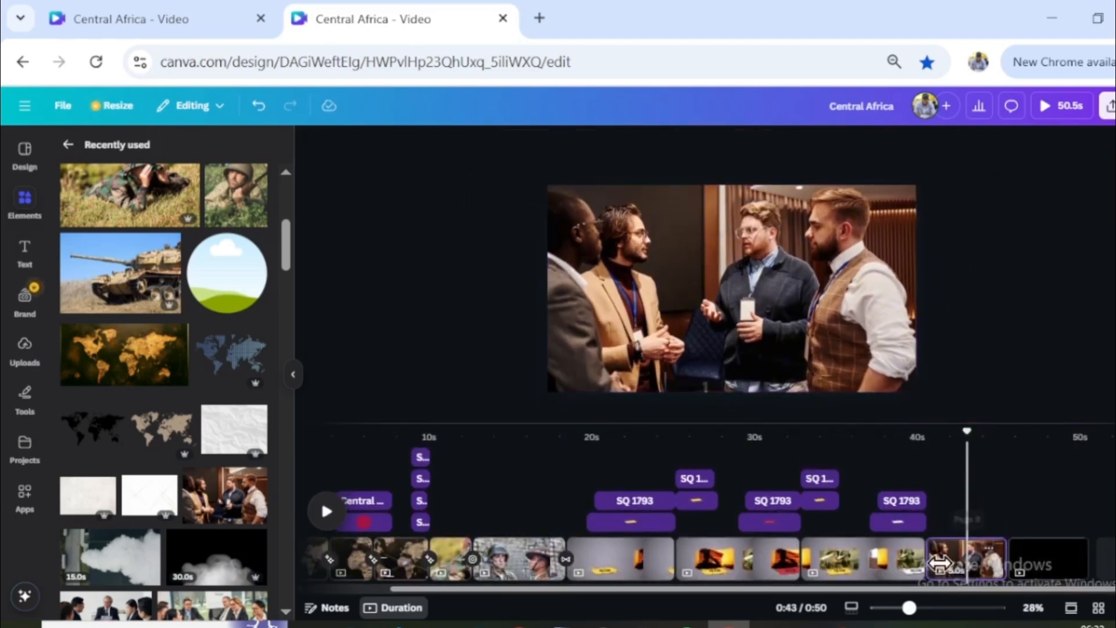
{"action": "left_click_drag", "start_coordinate": [978, 454], "coordinate": [957, 442]}
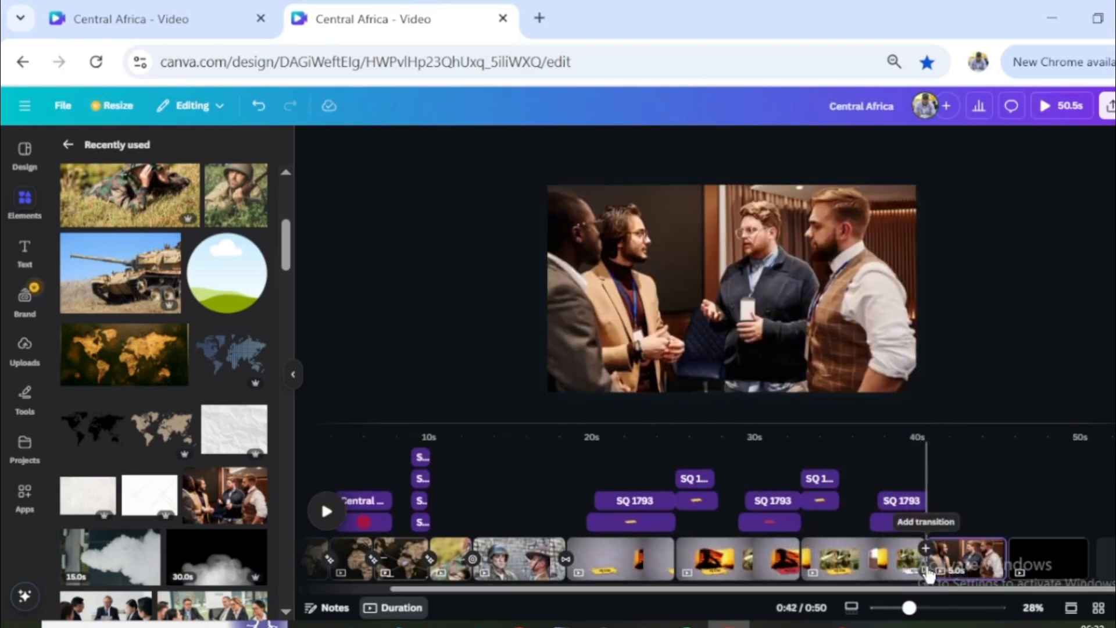
{"action": "left_click", "coordinate": [928, 574]}
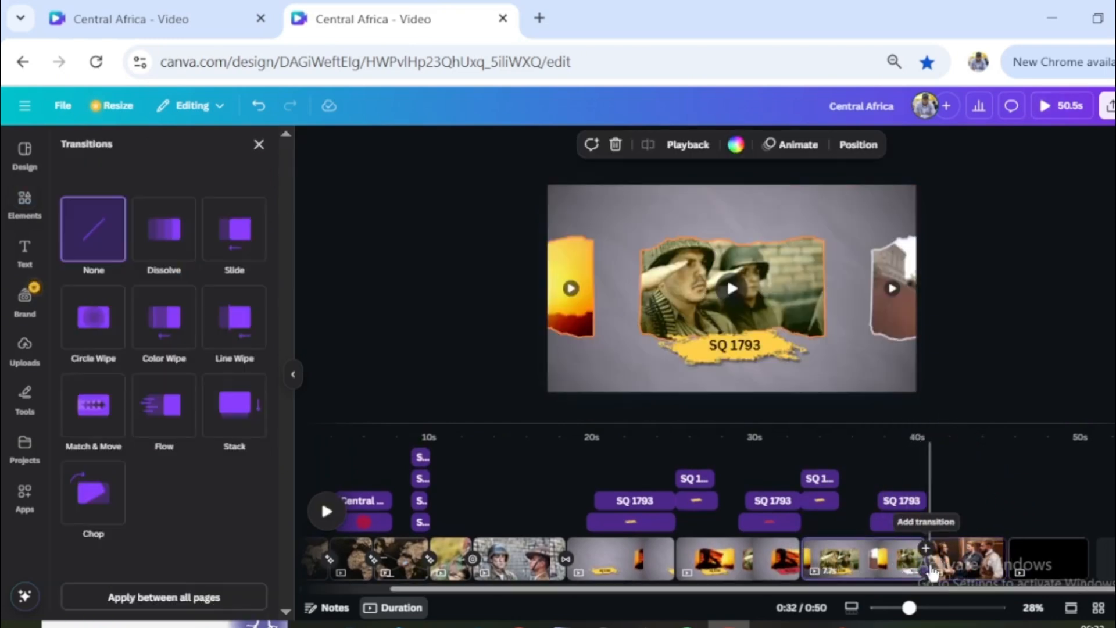
{"action": "left_click", "coordinate": [94, 347]}
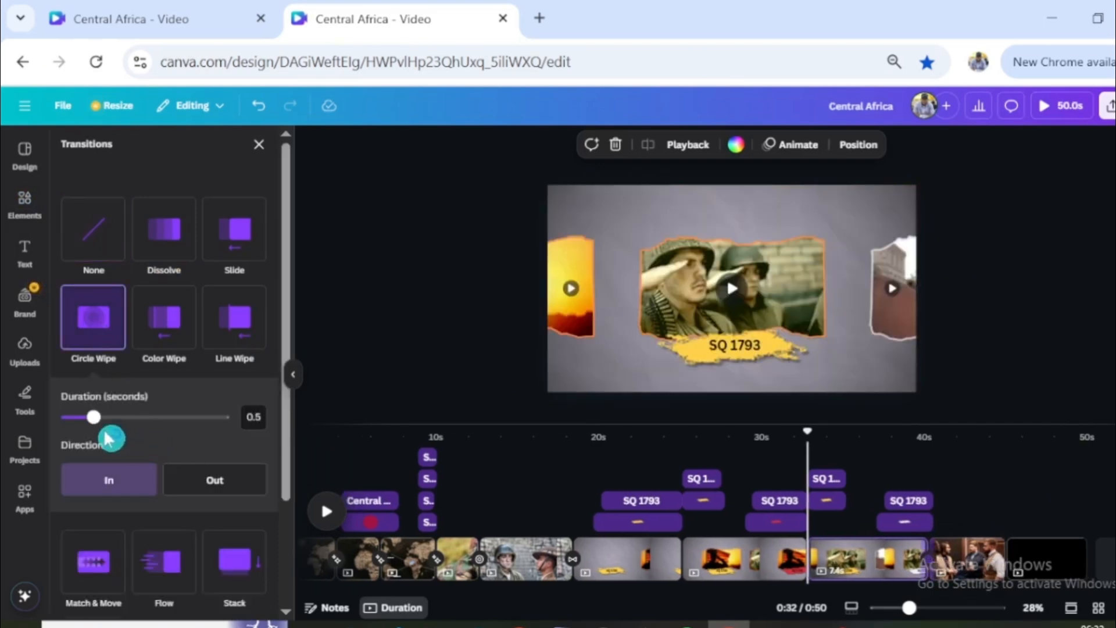
{"action": "left_click", "coordinate": [217, 481]}
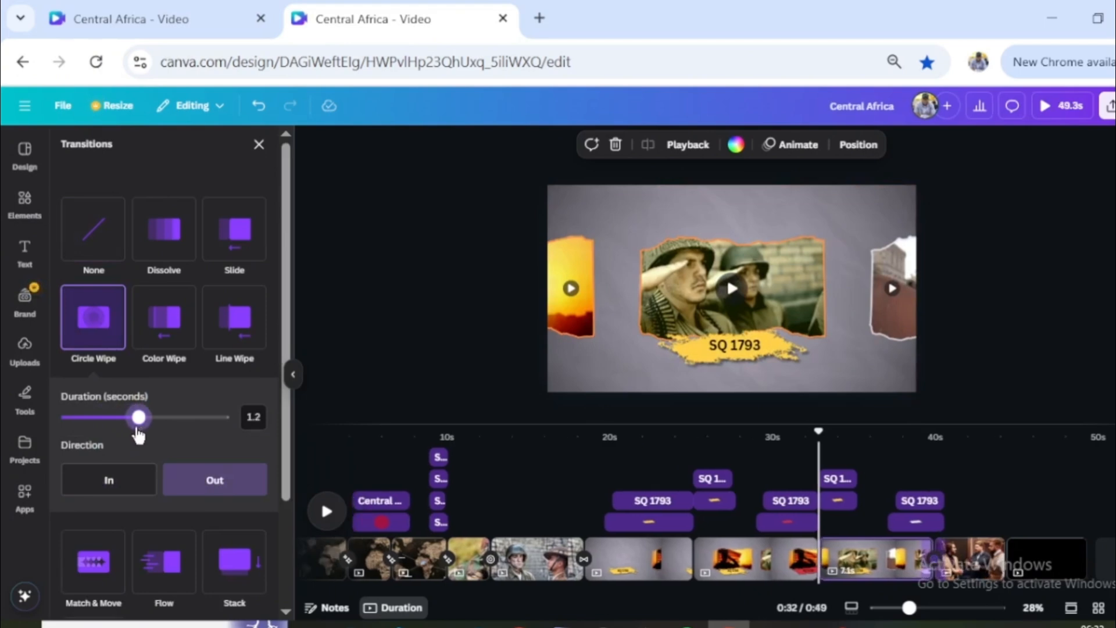
- Duplicate the four-men page and select the duplicate at about 46 s in the timeline
{"action": "left_click", "coordinate": [962, 572]}
{"action": "key", "text": "ctrl+d"}
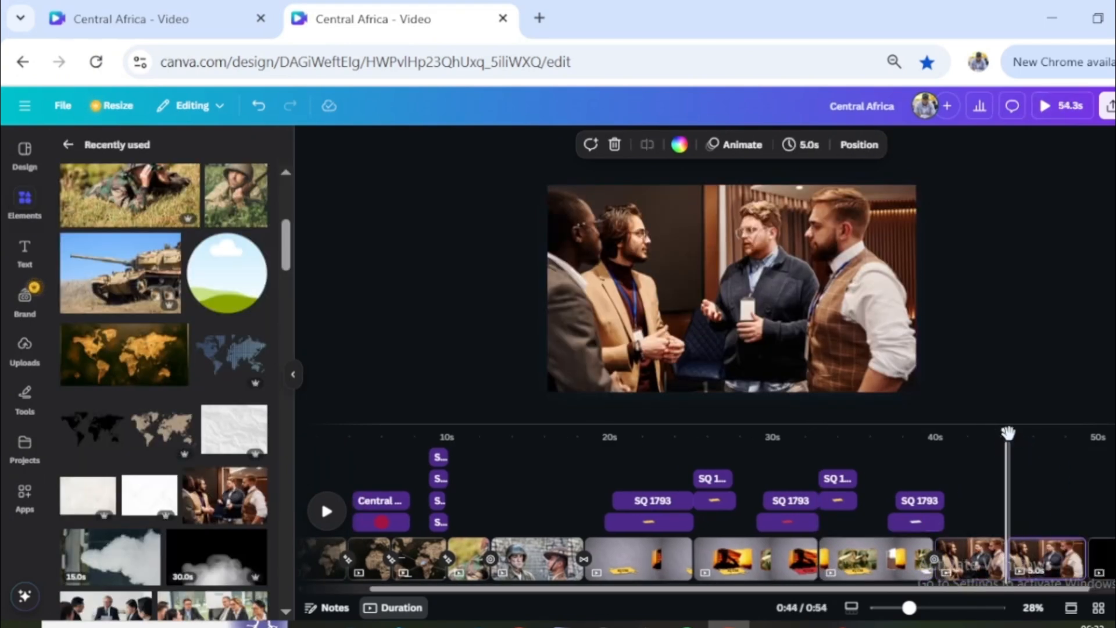
{"action": "left_click_drag", "start_coordinate": [1008, 433], "coordinate": [1034, 446]}
{"action": "left_click_drag", "start_coordinate": [1077, 468], "coordinate": [913, 484]}
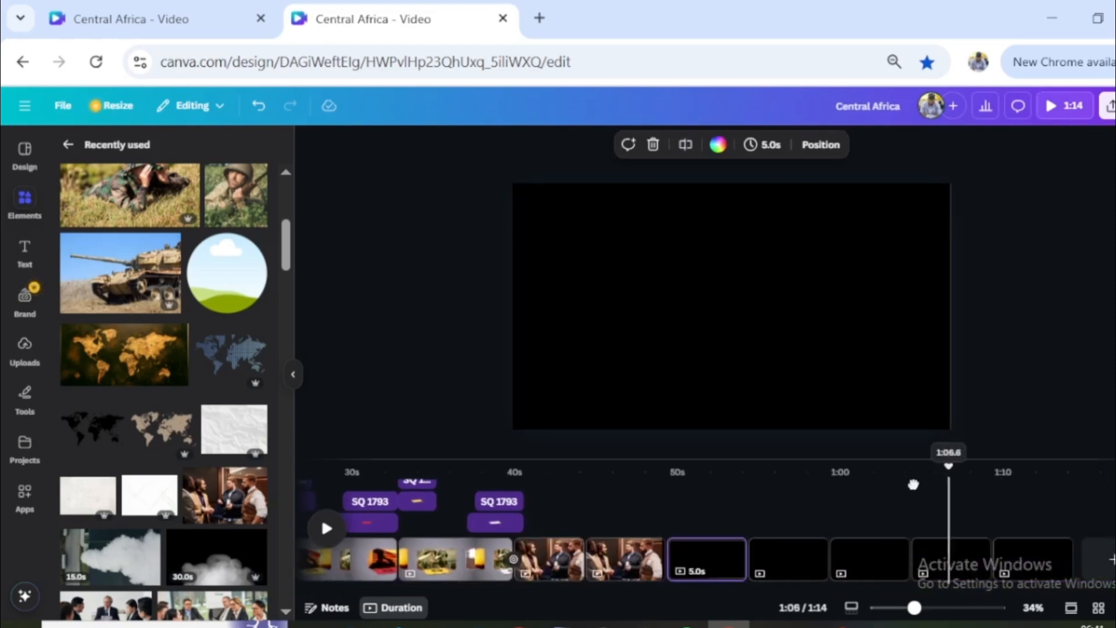
{"action": "left_click", "coordinate": [622, 558]}
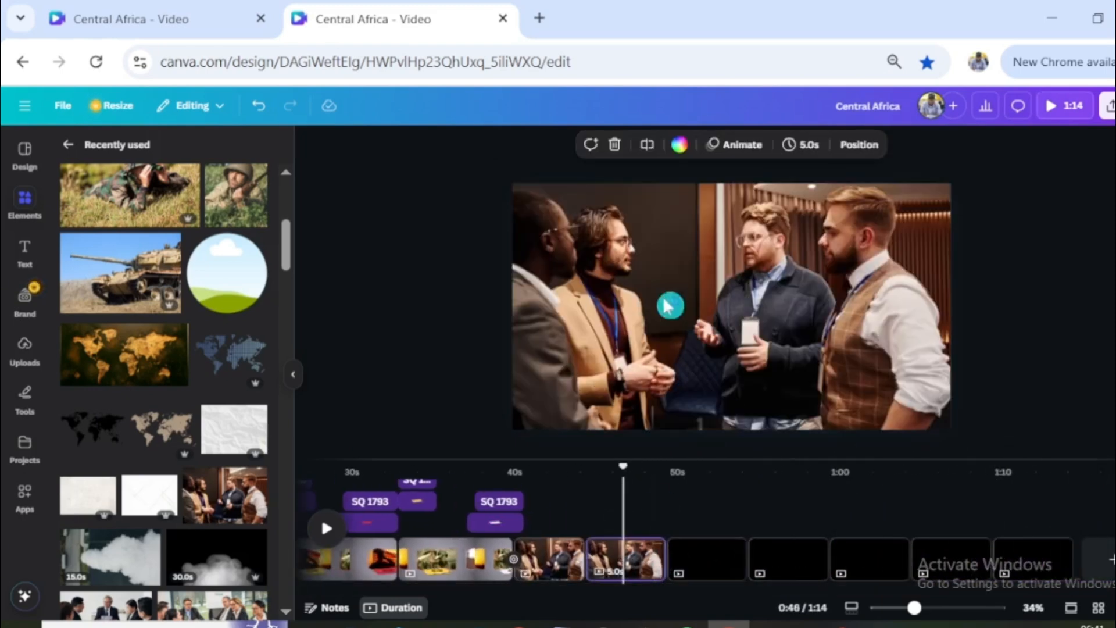
- Shrink the full-page photo of the four men and move it to the middle of the duplicated page
{"action": "left_click", "coordinate": [655, 265]}
{"action": "left_click_drag", "start_coordinate": [946, 182], "coordinate": [702, 322]}
{"action": "left_click_drag", "start_coordinate": [602, 372], "coordinate": [726, 304]}
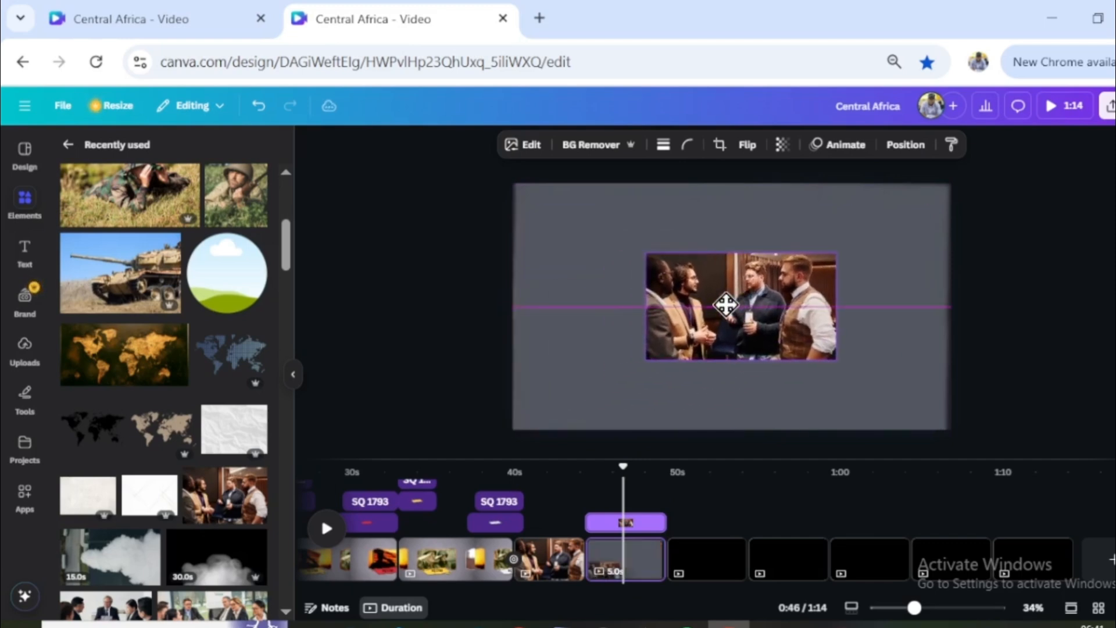
{"action": "left_click_drag", "start_coordinate": [802, 272], "coordinate": [804, 273]}
- Scale the enlarged desk-meeting photo back down and reposition it so the whole meeting table covers the page
{"action": "scroll", "coordinate": [869, 346], "scroll_direction": "down", "scroll_amount": 5}
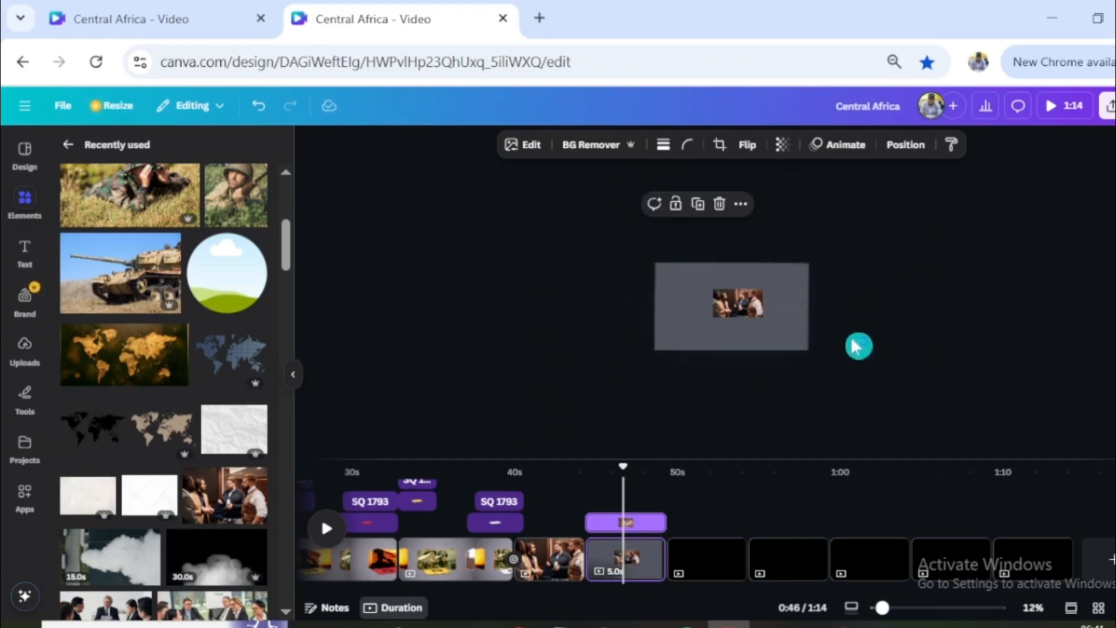
{"action": "left_click", "coordinate": [787, 325]}
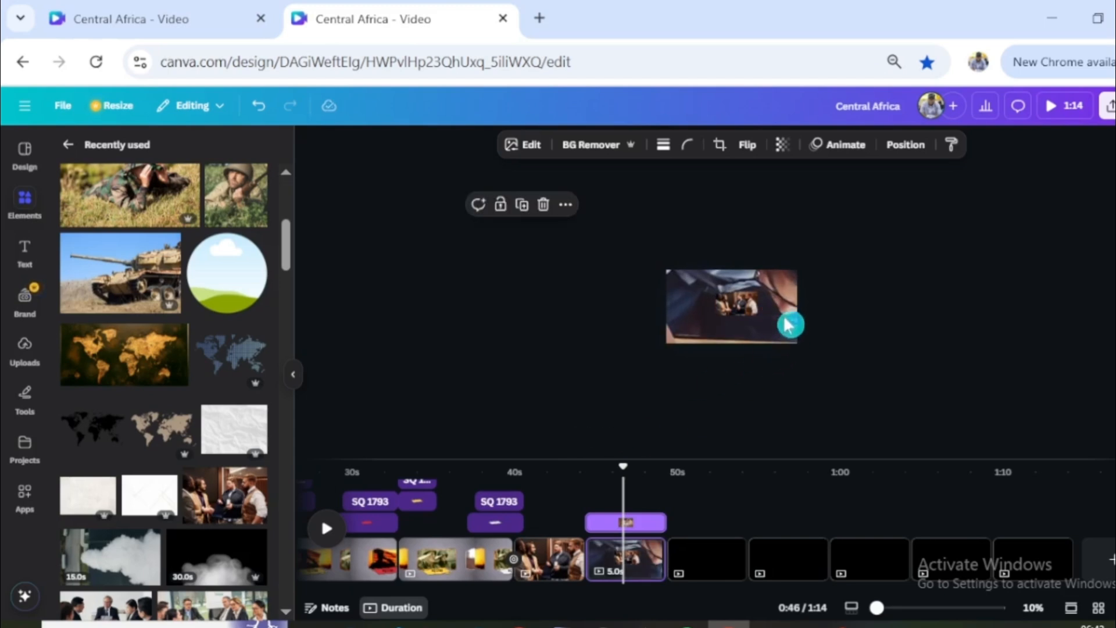
{"action": "left_click", "coordinate": [1040, 238]}
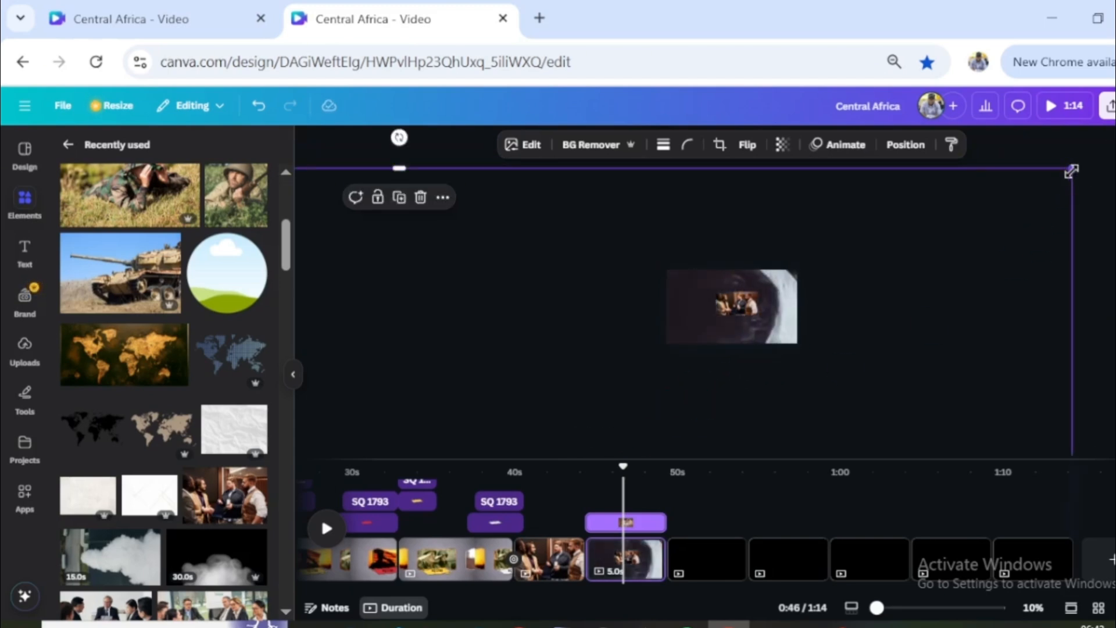
{"action": "left_click_drag", "start_coordinate": [1071, 171], "coordinate": [635, 295]}
{"action": "left_click_drag", "start_coordinate": [645, 398], "coordinate": [742, 326]}
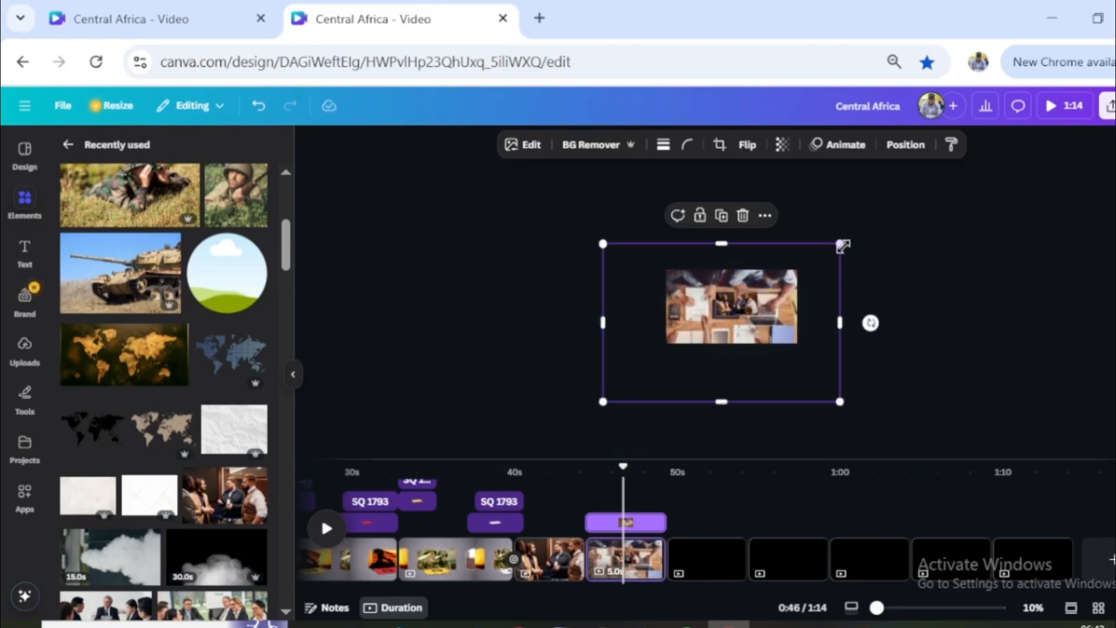
{"action": "left_click_drag", "start_coordinate": [840, 244], "coordinate": [812, 263]}
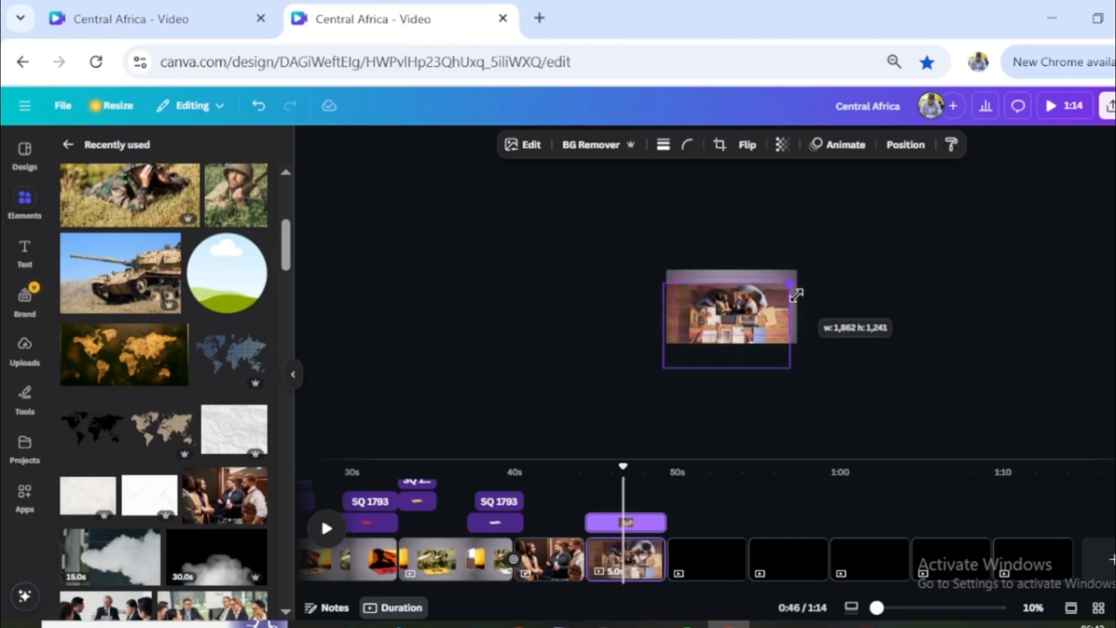
{"action": "scroll", "coordinate": [761, 340], "scroll_direction": "up", "scroll_amount": 5}
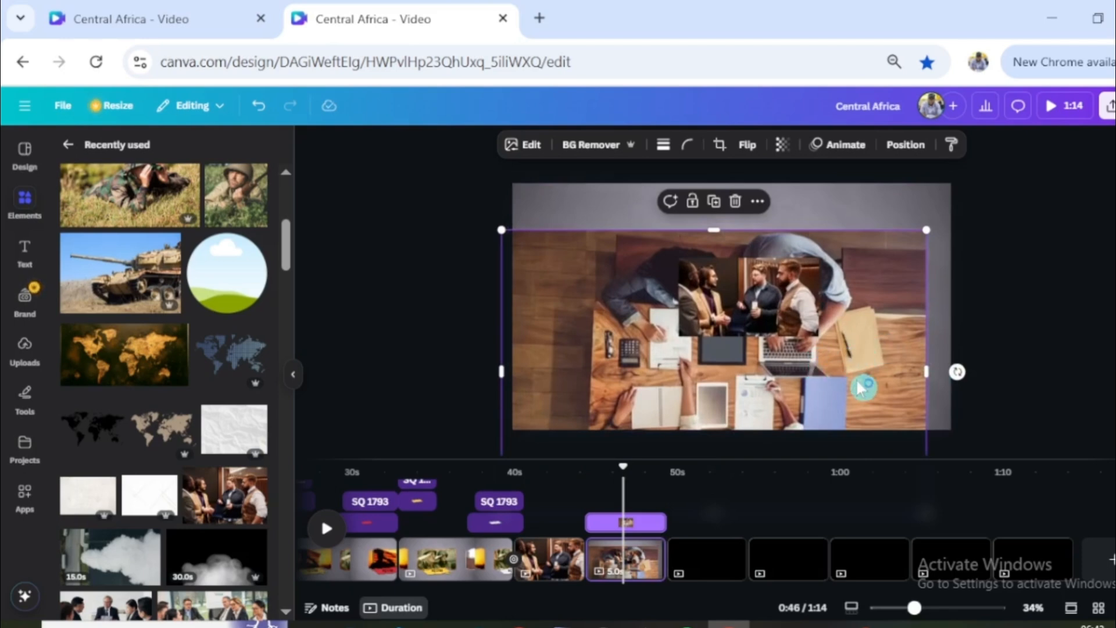
{"action": "left_click_drag", "start_coordinate": [861, 389], "coordinate": [901, 301]}
- Shrink the four-men photo and fit it onto the screen of the black tablet lying beside the laptop
{"action": "left_click", "coordinate": [758, 309]}
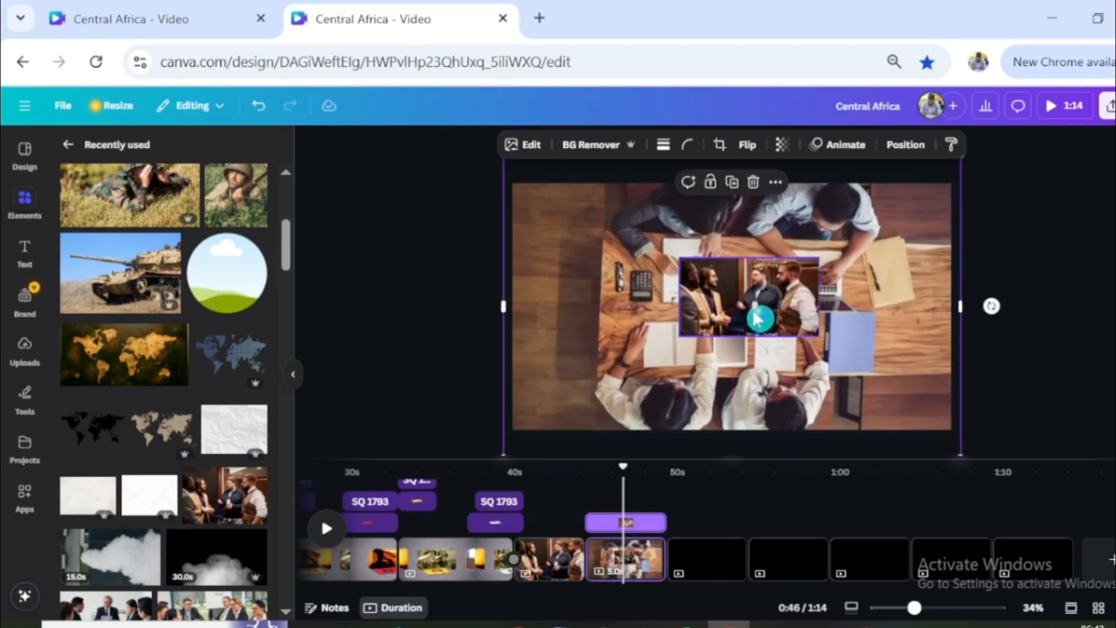
{"action": "left_click_drag", "start_coordinate": [759, 306], "coordinate": [812, 302]}
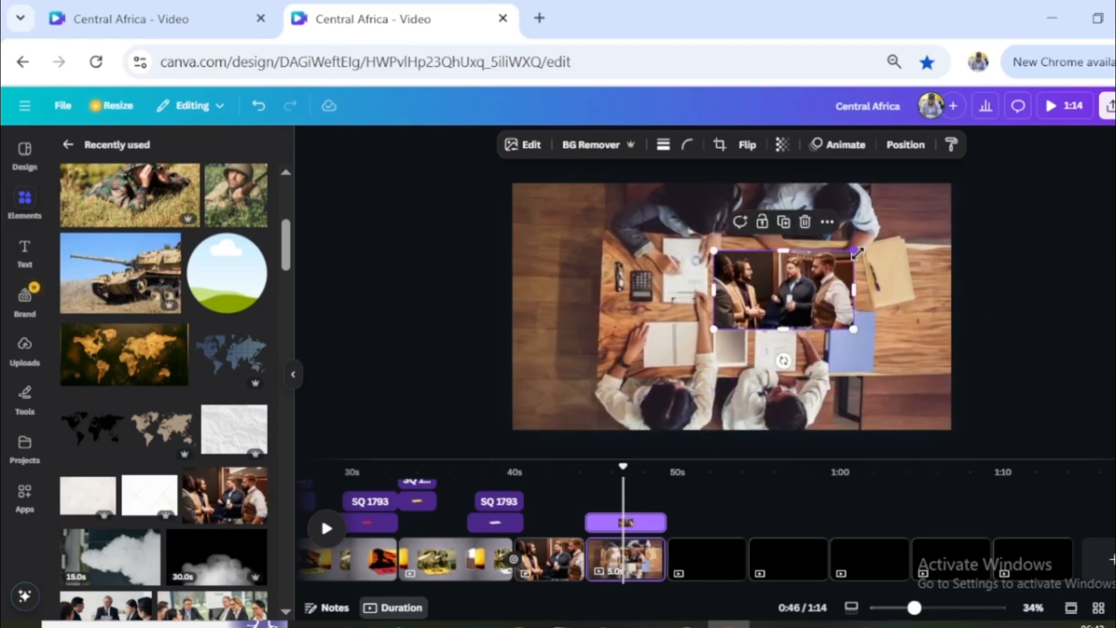
{"action": "left_click_drag", "start_coordinate": [781, 306], "coordinate": [778, 304]}
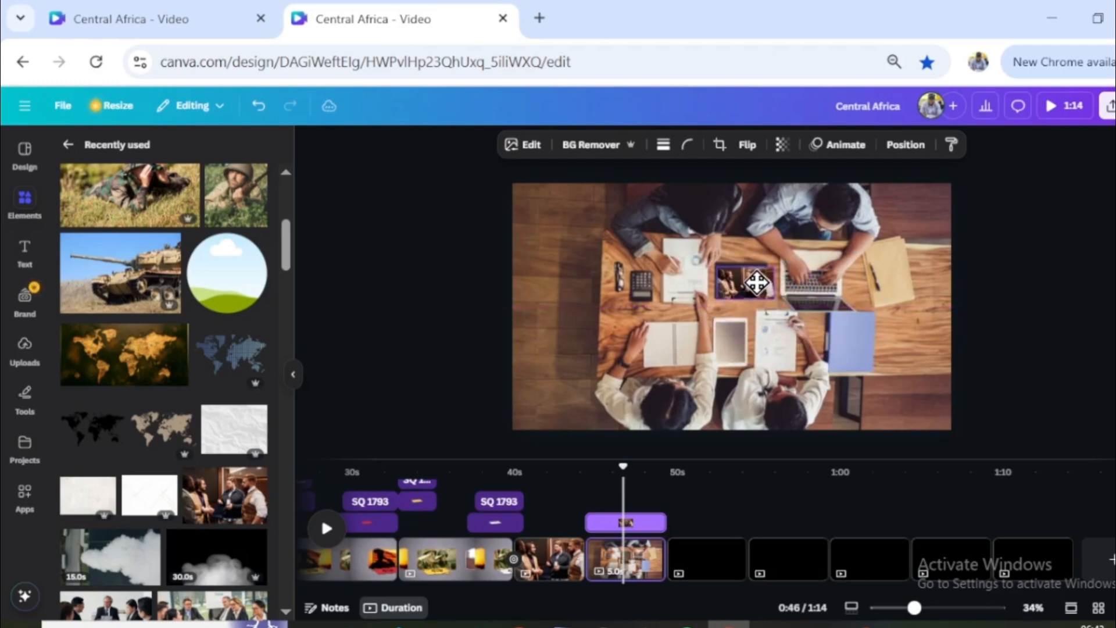
{"action": "scroll", "coordinate": [767, 295], "scroll_direction": "up", "scroll_amount": 5}
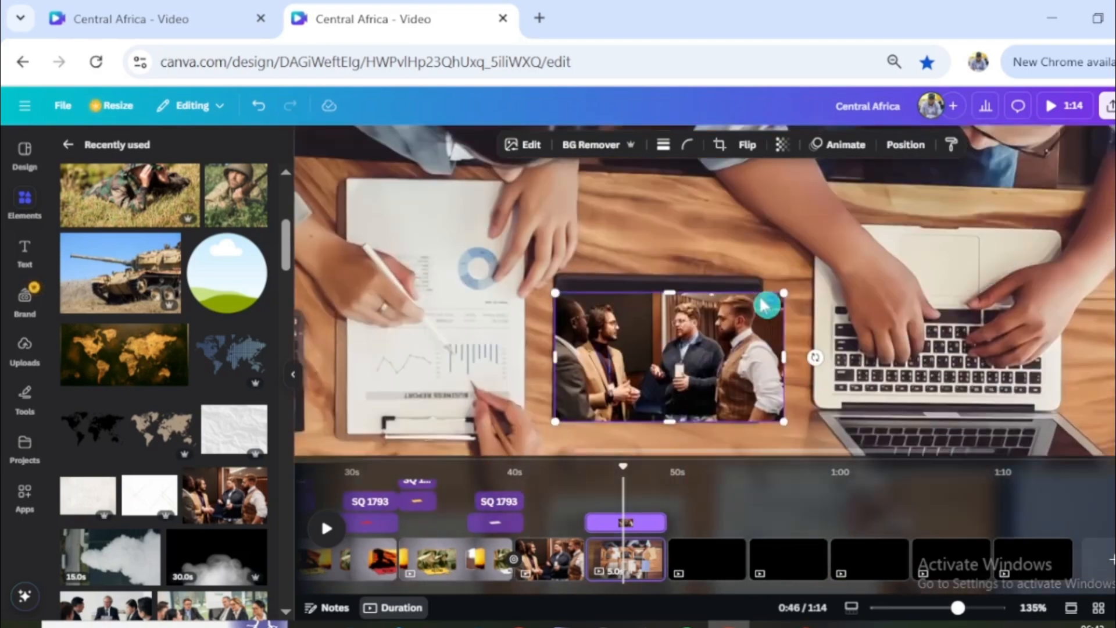
{"action": "scroll", "coordinate": [822, 394], "scroll_direction": "down", "scroll_amount": 2}
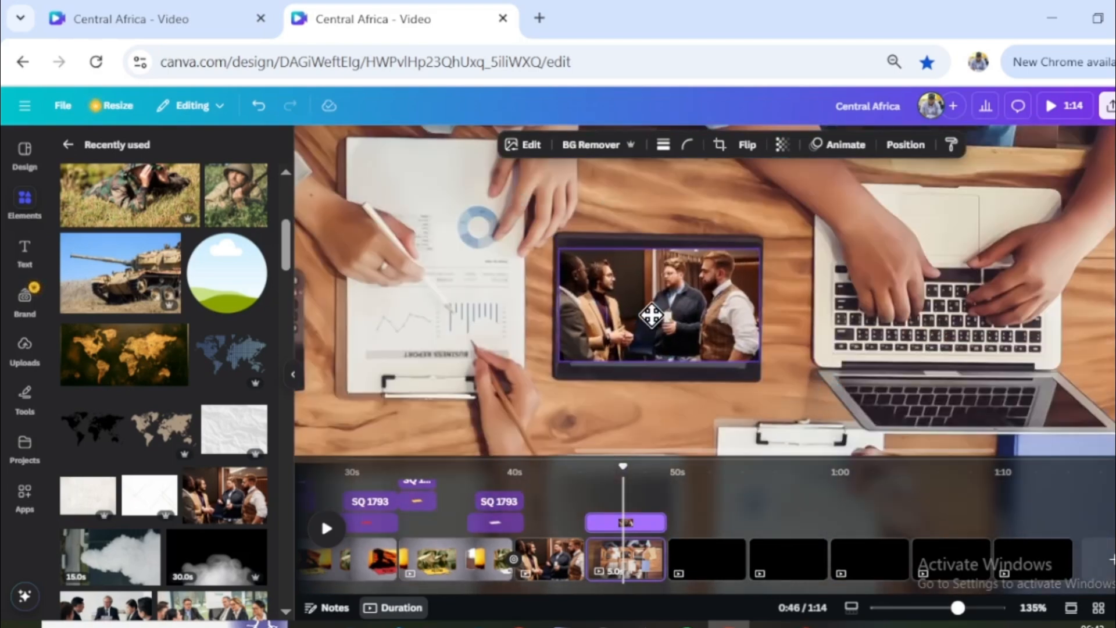
{"action": "scroll", "coordinate": [866, 342], "scroll_direction": "down", "scroll_amount": 5}
{"action": "scroll", "coordinate": [870, 347], "scroll_direction": "down", "scroll_amount": 1}
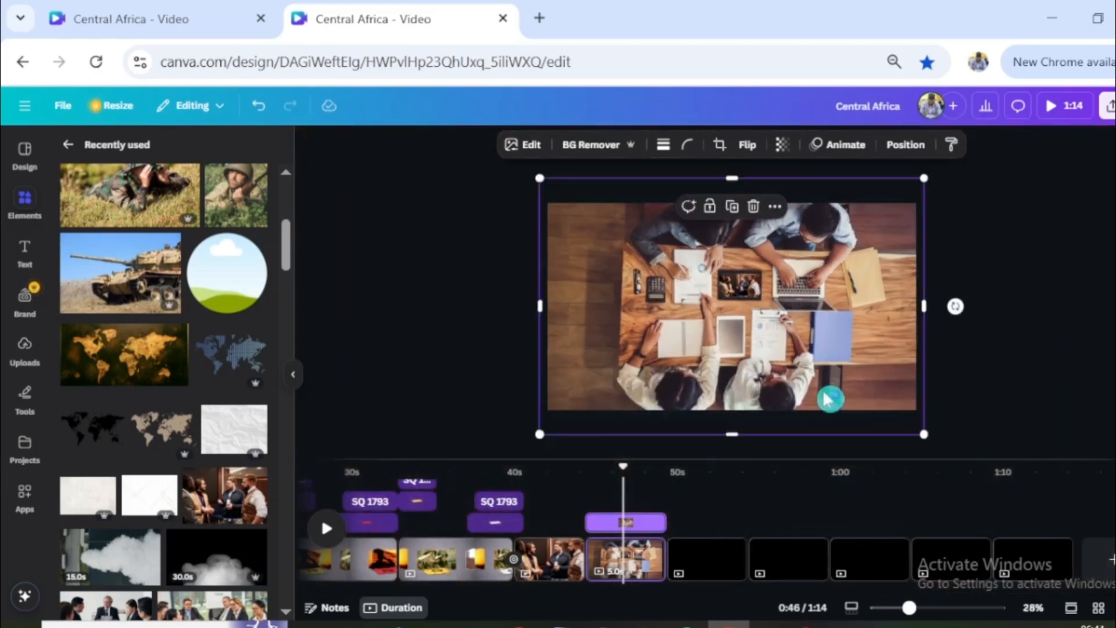
- Add a Match & Move transition of 2.5 seconds between the four-men page and the desk-meeting page, and preview it from 36.6 s
{"action": "left_click", "coordinate": [589, 579]}
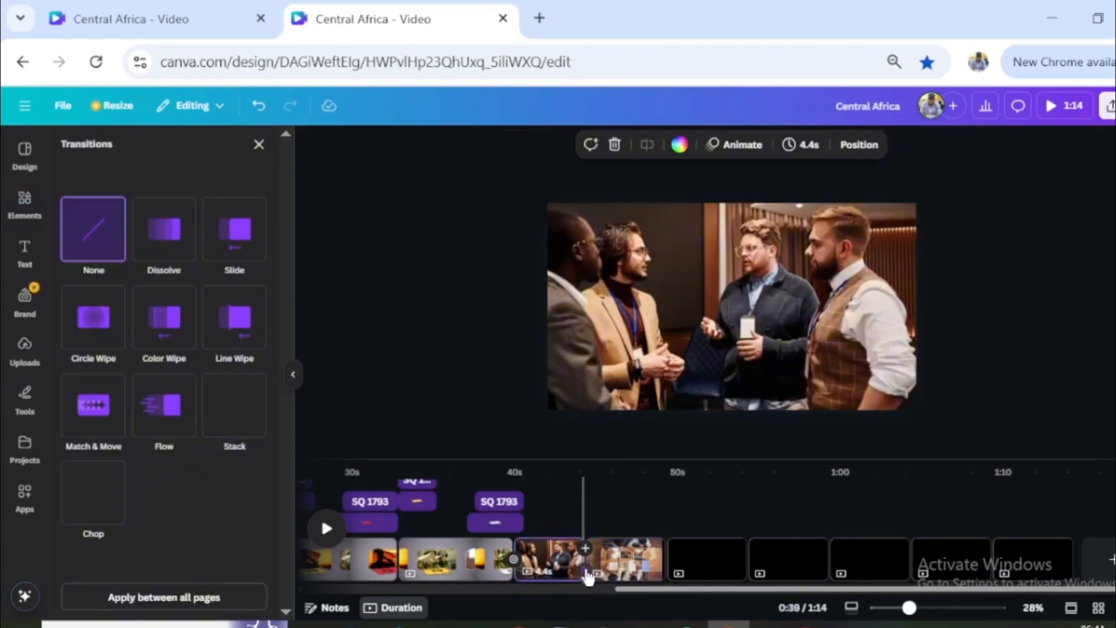
{"action": "left_click", "coordinate": [85, 419]}
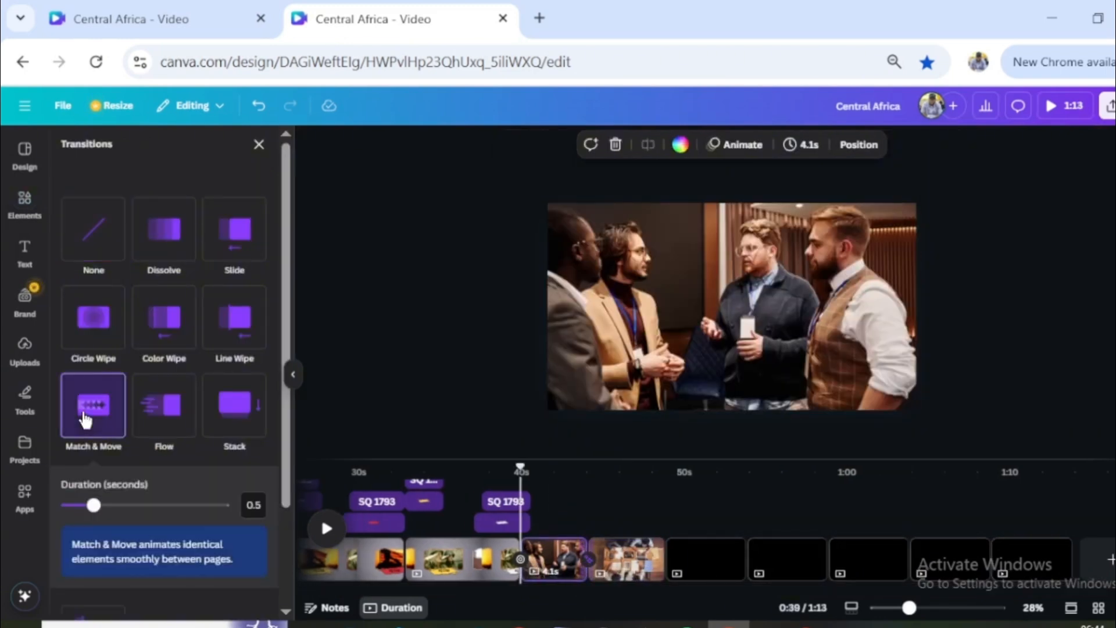
{"action": "left_click_drag", "start_coordinate": [93, 506], "coordinate": [253, 507]}
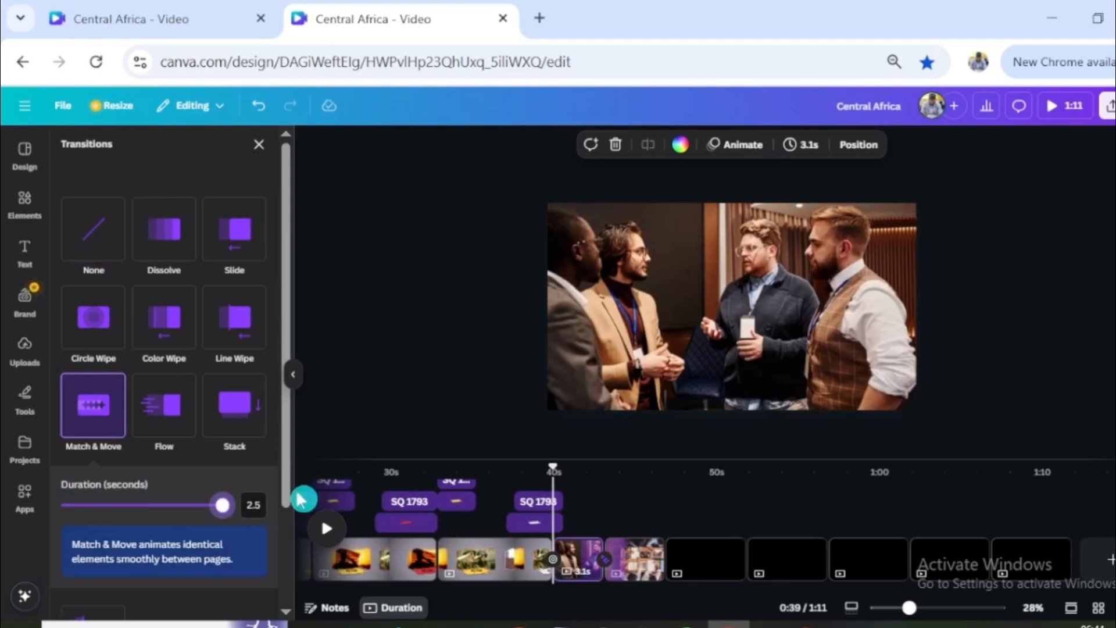
{"action": "left_click", "coordinate": [498, 481]}
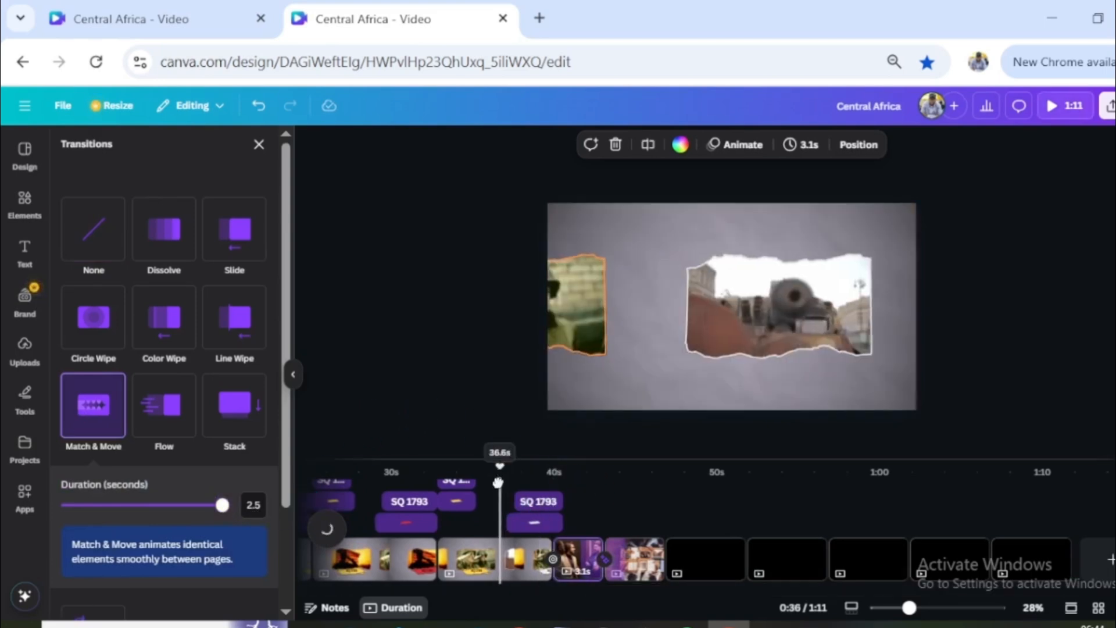
{"action": "key", "text": "space"}
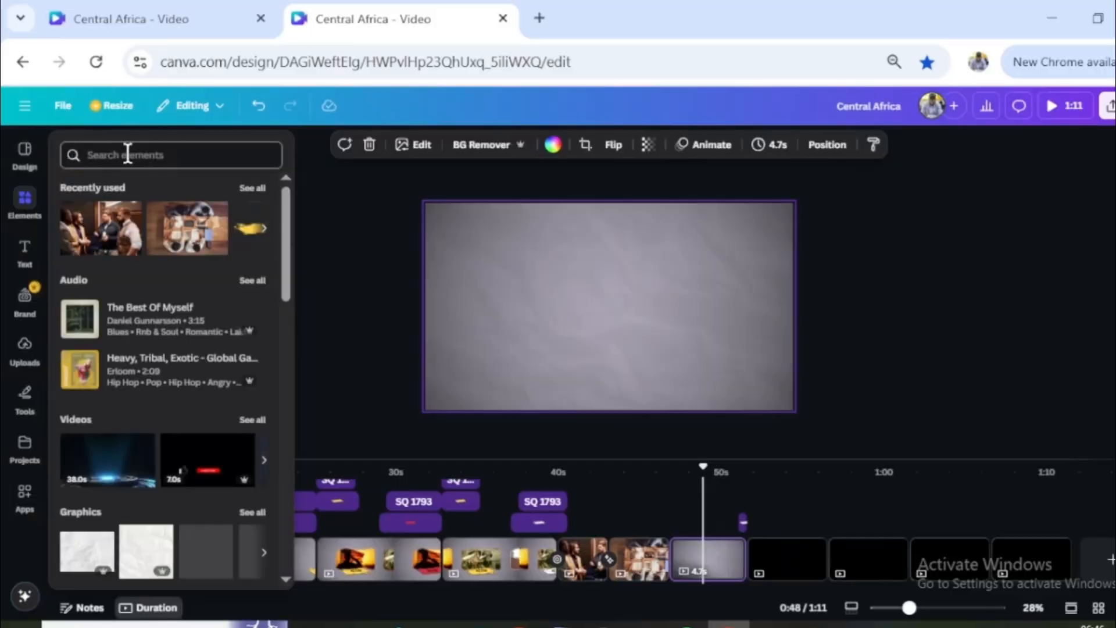
- Search the elements for "Frame" and browse all frame results to the letter-shaped frames
{"action": "left_click", "coordinate": [158, 155]}
{"action": "left_click", "coordinate": [94, 248]}
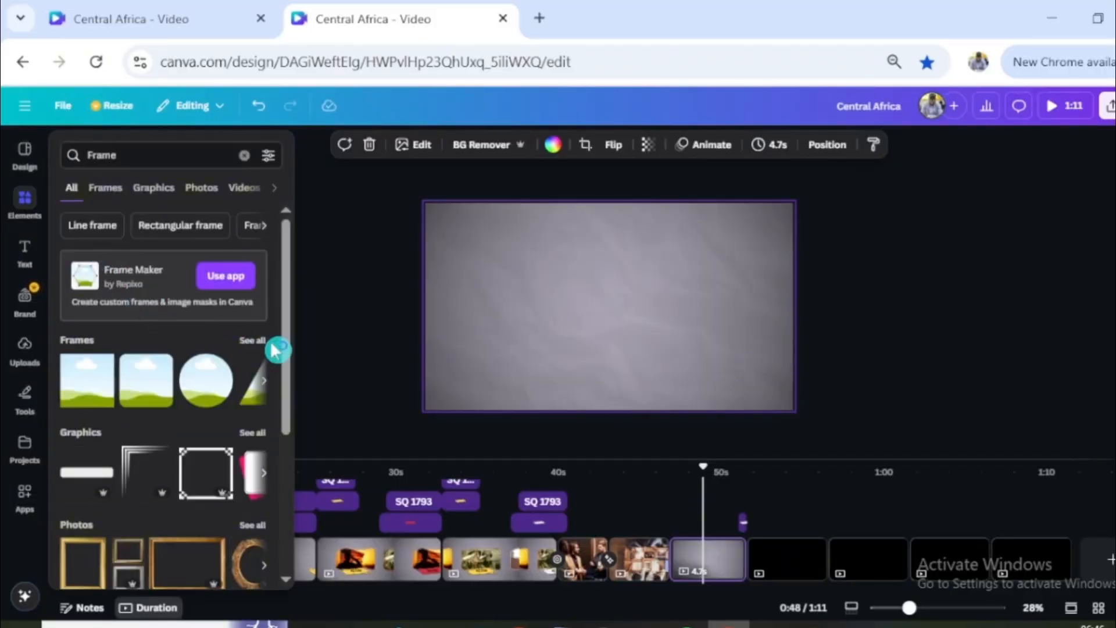
{"action": "left_click", "coordinate": [252, 342]}
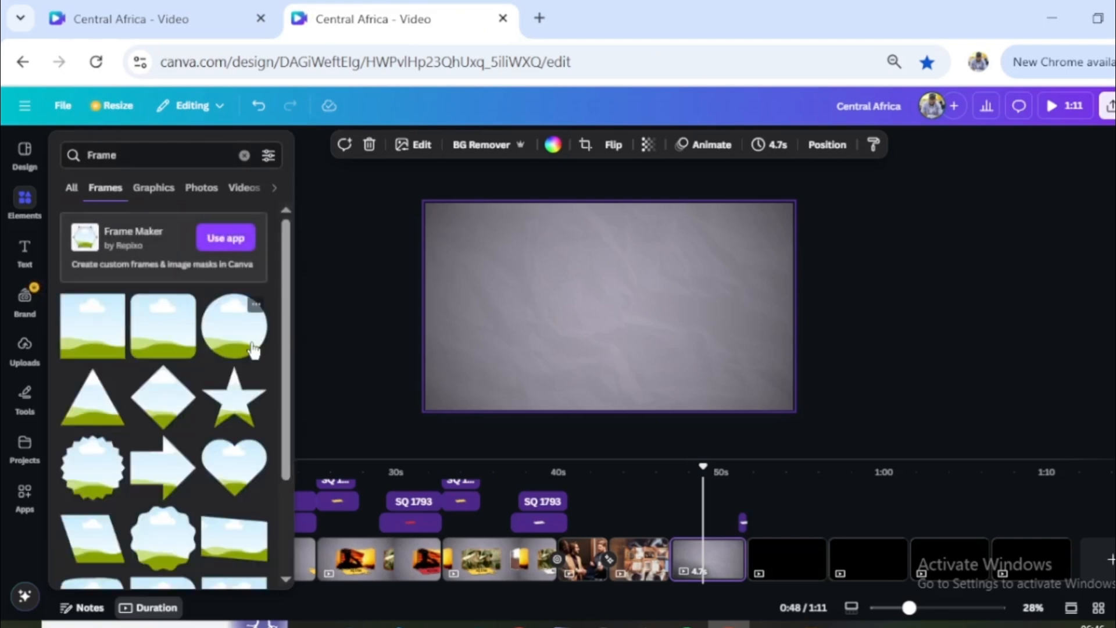
{"action": "scroll", "coordinate": [186, 488], "scroll_direction": "down", "scroll_amount": 20}
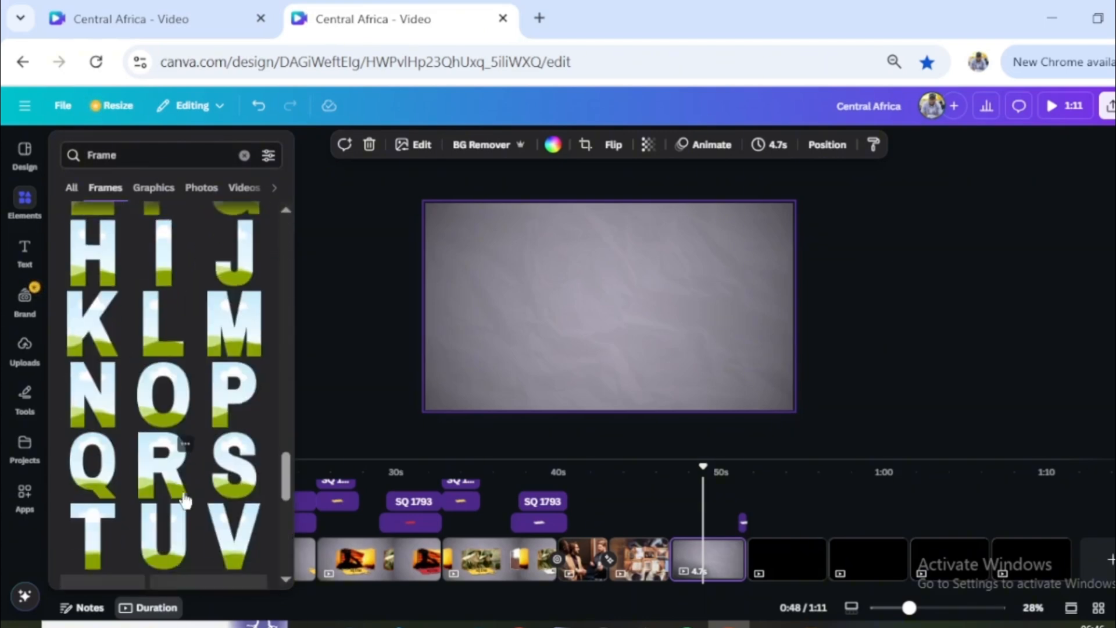
{"action": "scroll", "coordinate": [164, 320], "scroll_direction": "up", "scroll_amount": 6}
- Add the letter frames C, A, N, V and A to the grey paper page
{"action": "left_click", "coordinate": [163, 322]}
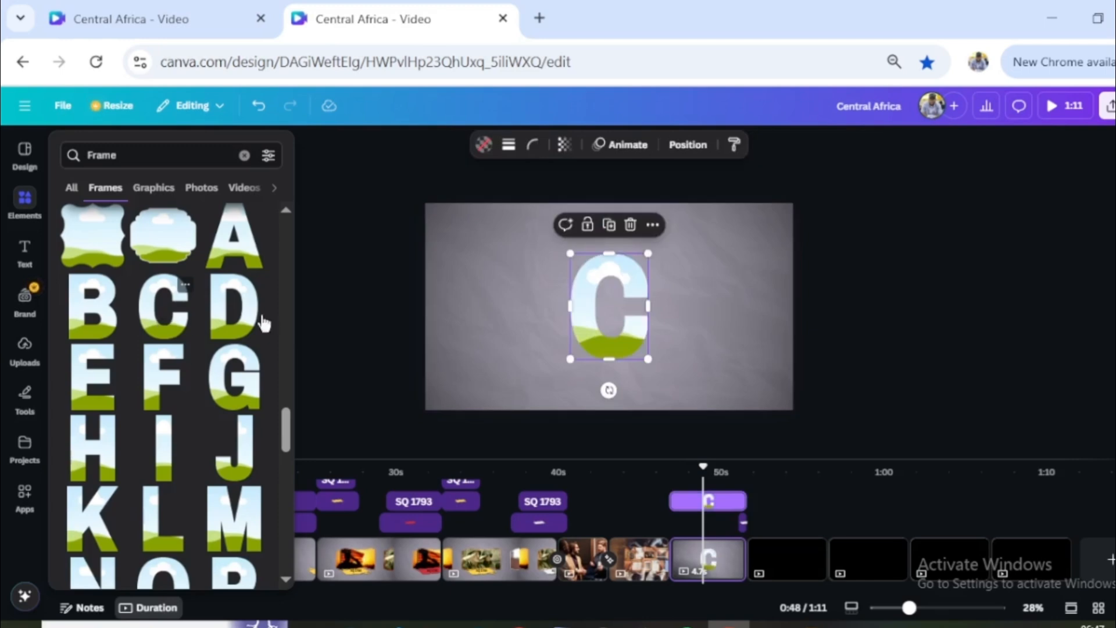
{"action": "scroll", "coordinate": [161, 482], "scroll_direction": "down", "scroll_amount": 3}
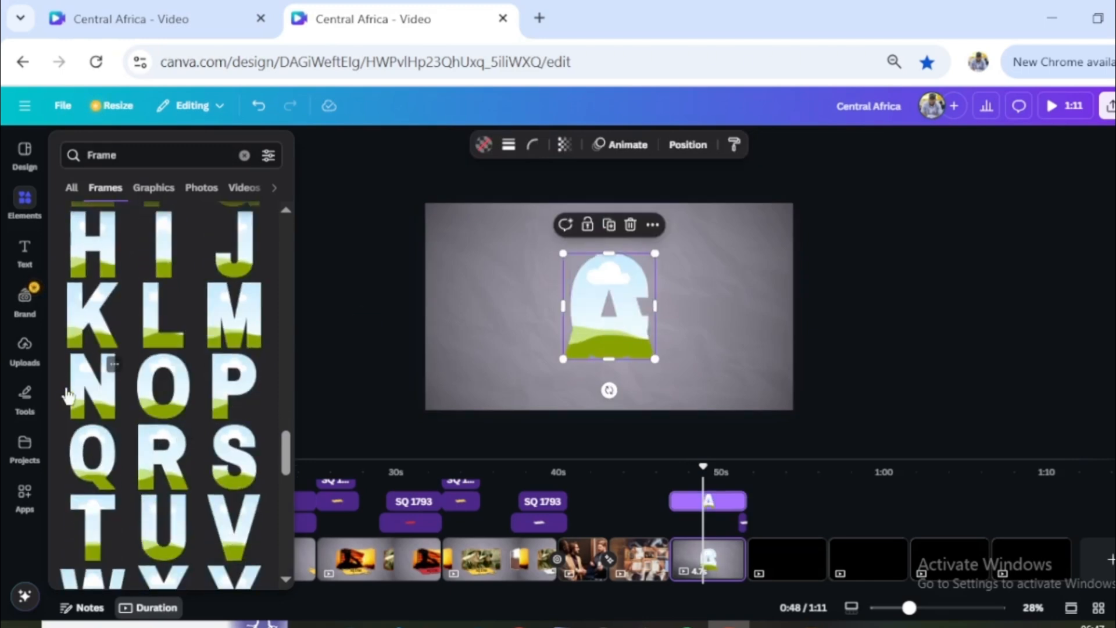
{"action": "left_click", "coordinate": [95, 392]}
{"action": "scroll", "coordinate": [160, 443], "scroll_direction": "up", "scroll_amount": 5}
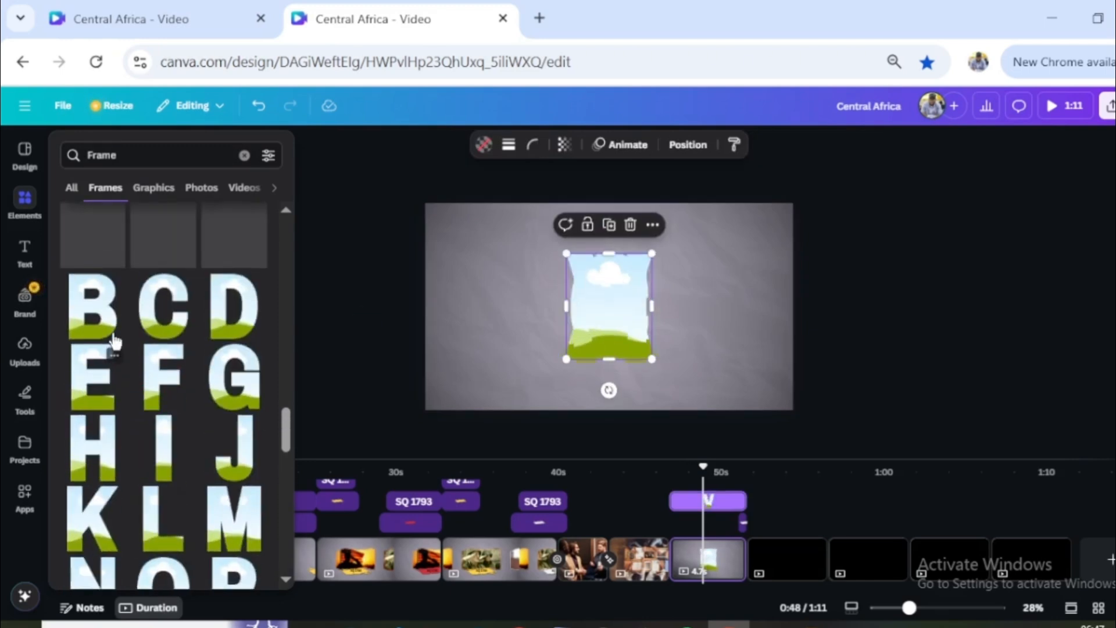
{"action": "left_click", "coordinate": [232, 256]}
- Arrange the stacked letter frames side by side on one baseline so they spell CANVA
{"action": "left_click_drag", "start_coordinate": [615, 317], "coordinate": [666, 323]}
{"action": "left_click", "coordinate": [603, 322]}
{"action": "left_click_drag", "start_coordinate": [605, 320], "coordinate": [448, 332]}
{"action": "left_click_drag", "start_coordinate": [630, 304], "coordinate": [465, 326]}
{"action": "left_click_drag", "start_coordinate": [554, 293], "coordinate": [555, 299]}
{"action": "left_click_drag", "start_coordinate": [703, 302], "coordinate": [597, 291]}
{"action": "left_click", "coordinate": [730, 323]}
{"action": "left_click_drag", "start_coordinate": [698, 278], "coordinate": [683, 308]}
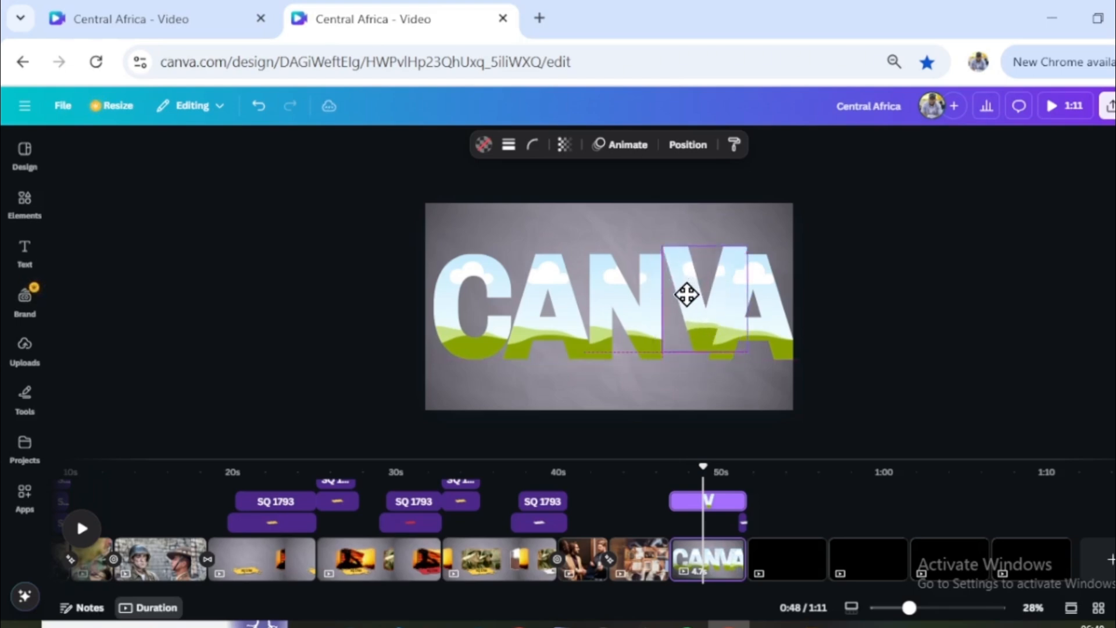
{"action": "left_click", "coordinate": [780, 321]}
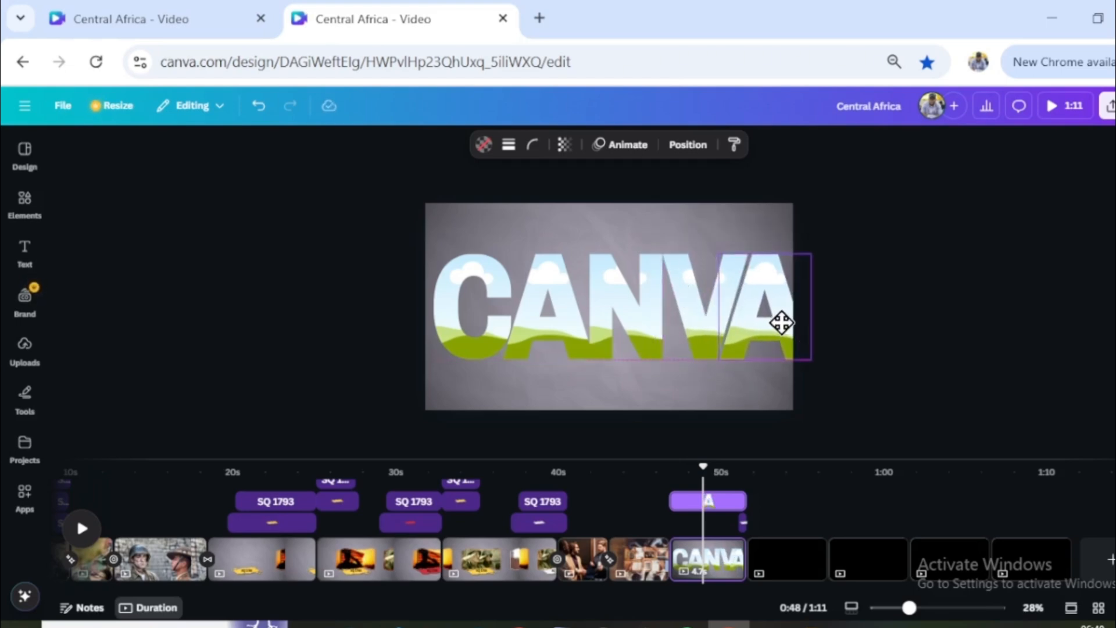
- Scale all five CANVA letter frames down together so the word fits within the page width
{"action": "left_click_drag", "start_coordinate": [756, 378], "coordinate": [463, 286]}
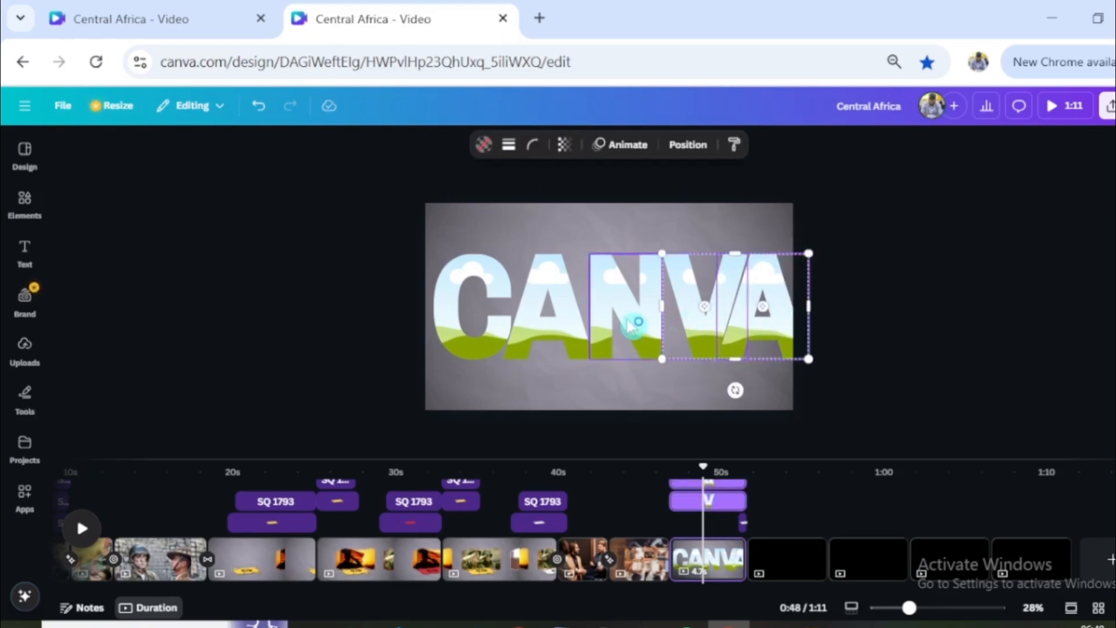
{"action": "left_click_drag", "start_coordinate": [809, 253], "coordinate": [788, 265]}
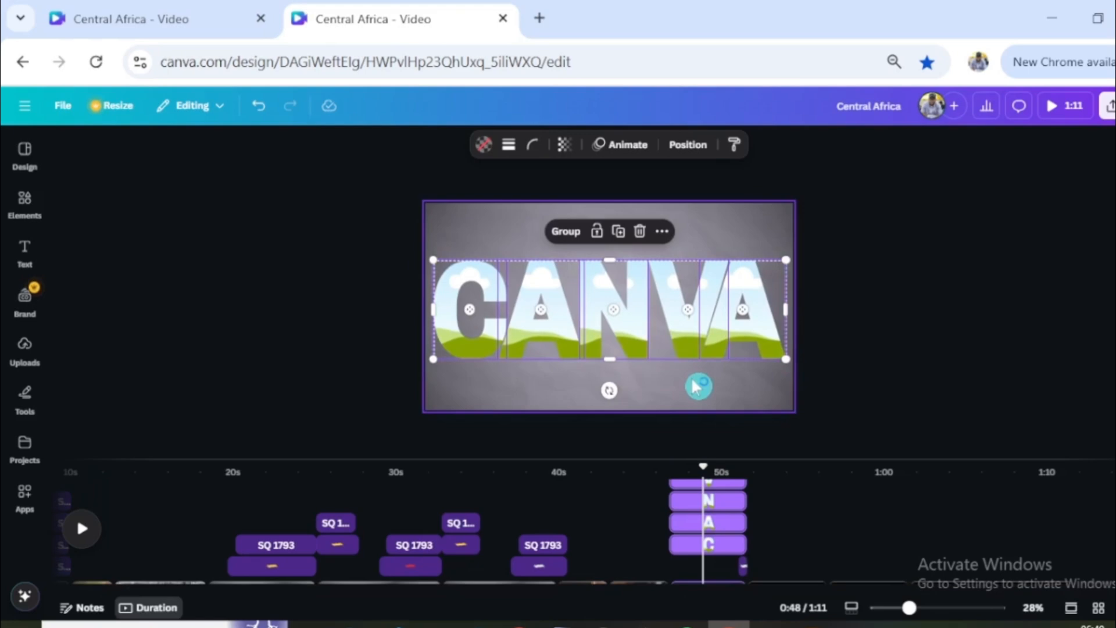
{"action": "left_click", "coordinate": [637, 385]}
- Fill the last A with the green-lit man video, V with the sunset soldier, the first A with the three soldiers, and N with the megaphone protester
{"action": "left_click", "coordinate": [34, 204]}
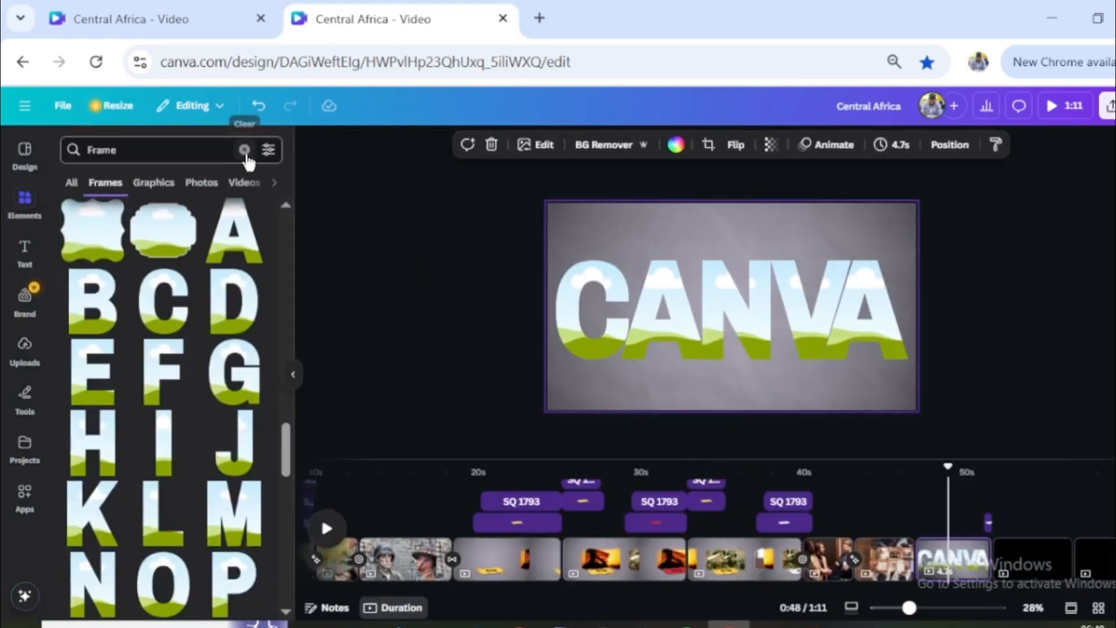
{"action": "left_click", "coordinate": [245, 150]}
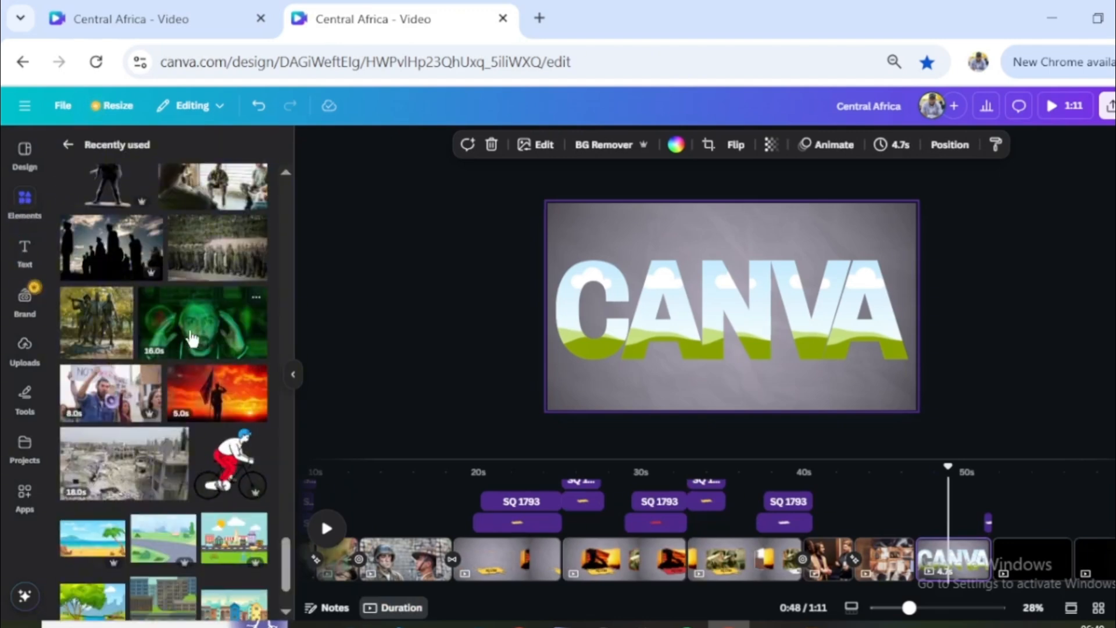
{"action": "left_click_drag", "start_coordinate": [192, 339], "coordinate": [862, 314]}
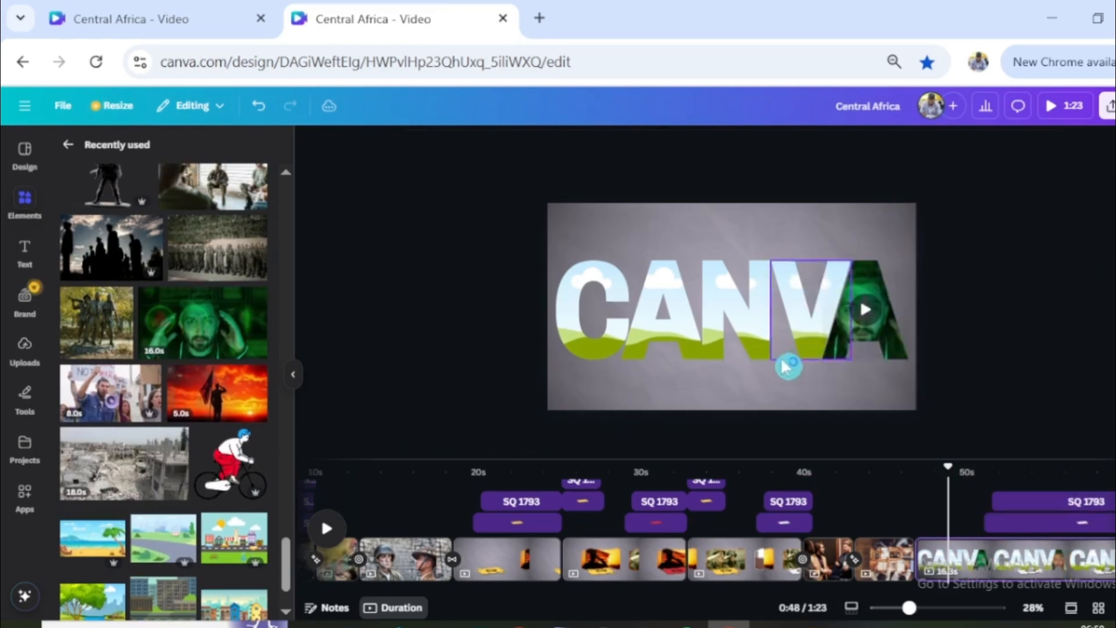
{"action": "left_click_drag", "start_coordinate": [217, 392], "coordinate": [797, 291]}
{"action": "left_click_drag", "start_coordinate": [96, 323], "coordinate": [659, 322]}
{"action": "scroll", "coordinate": [180, 346], "scroll_direction": "down", "scroll_amount": 2}
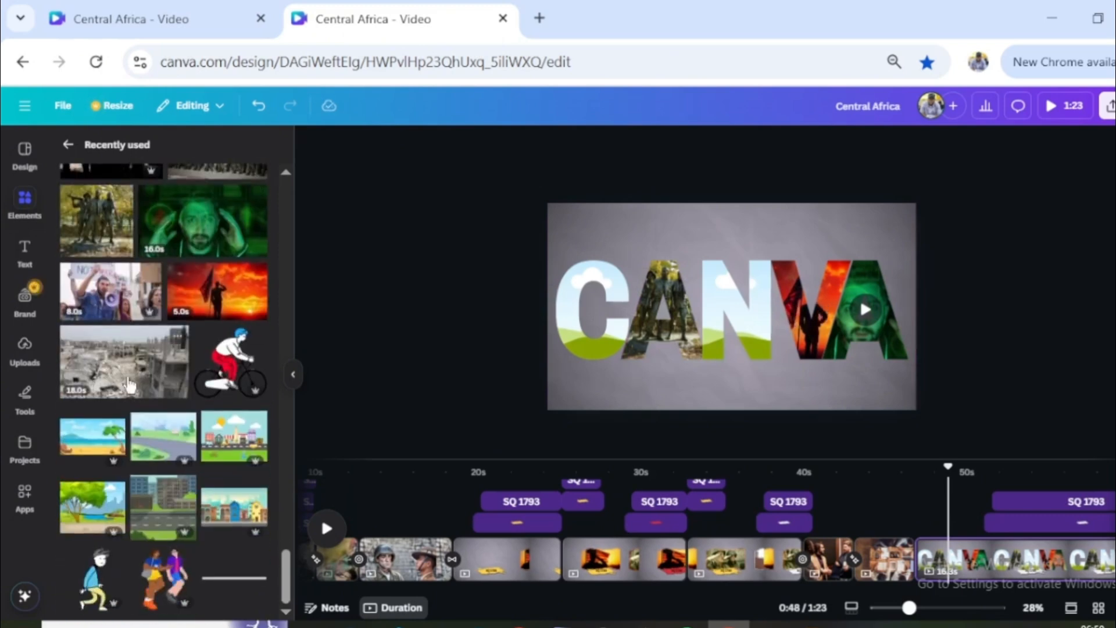
{"action": "left_click_drag", "start_coordinate": [111, 290], "coordinate": [735, 308]}
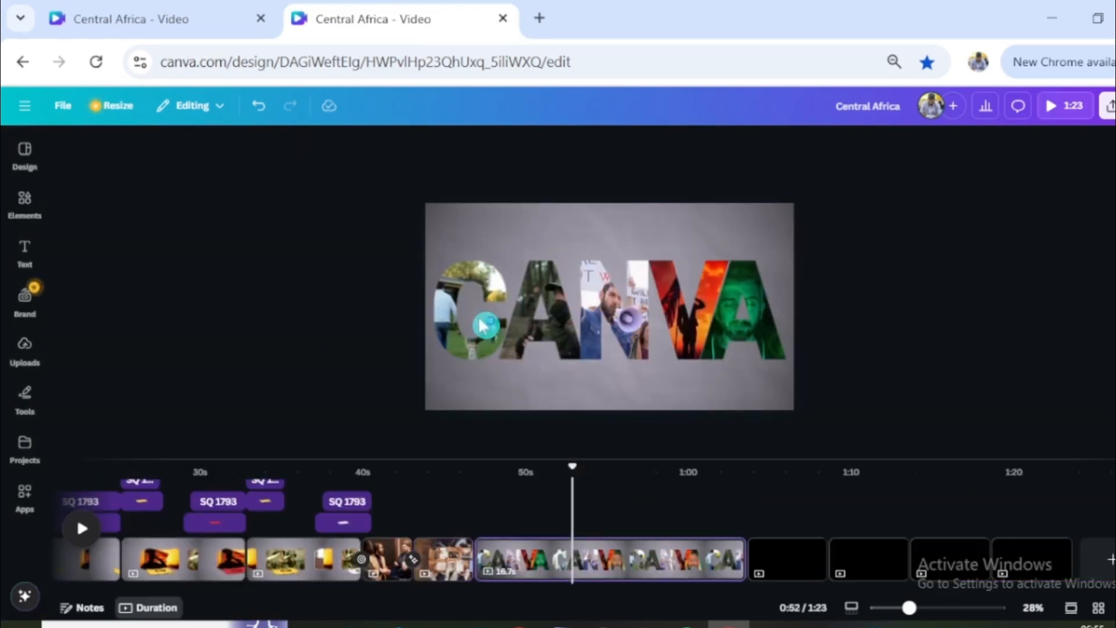
- Apply a Pan animation on enter to all five CANVA letter frames and reduce its speed below the default
{"action": "left_click", "coordinate": [468, 338]}
{"action": "left_click", "coordinate": [541, 329], "text": "shift"}
{"action": "left_click", "coordinate": [616, 325], "text": "shift"}
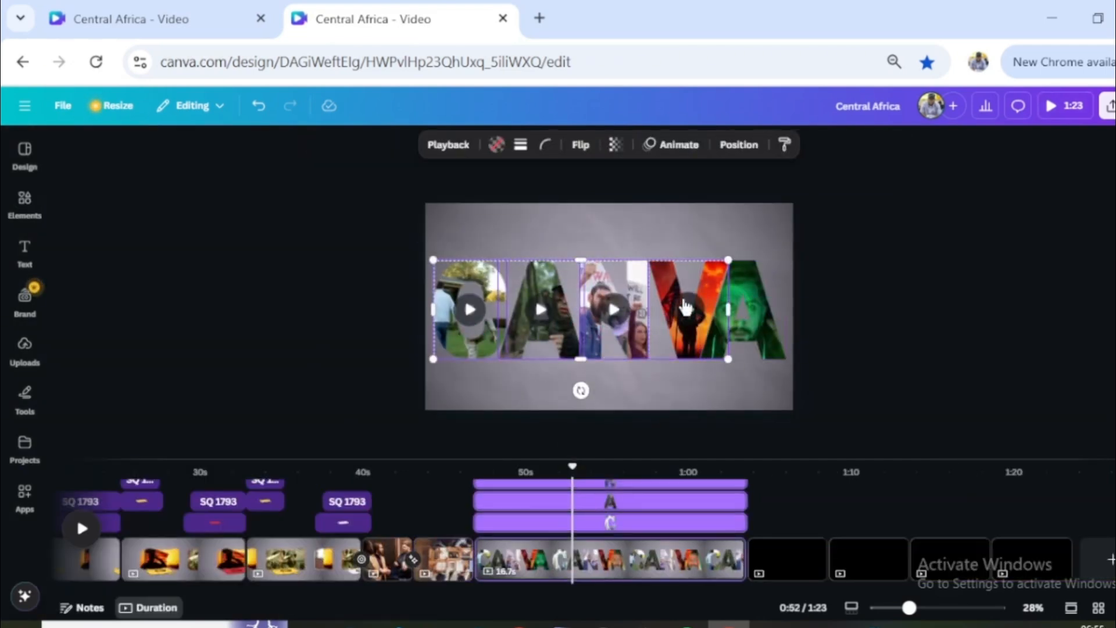
{"action": "left_click", "coordinate": [761, 305], "text": "shift"}
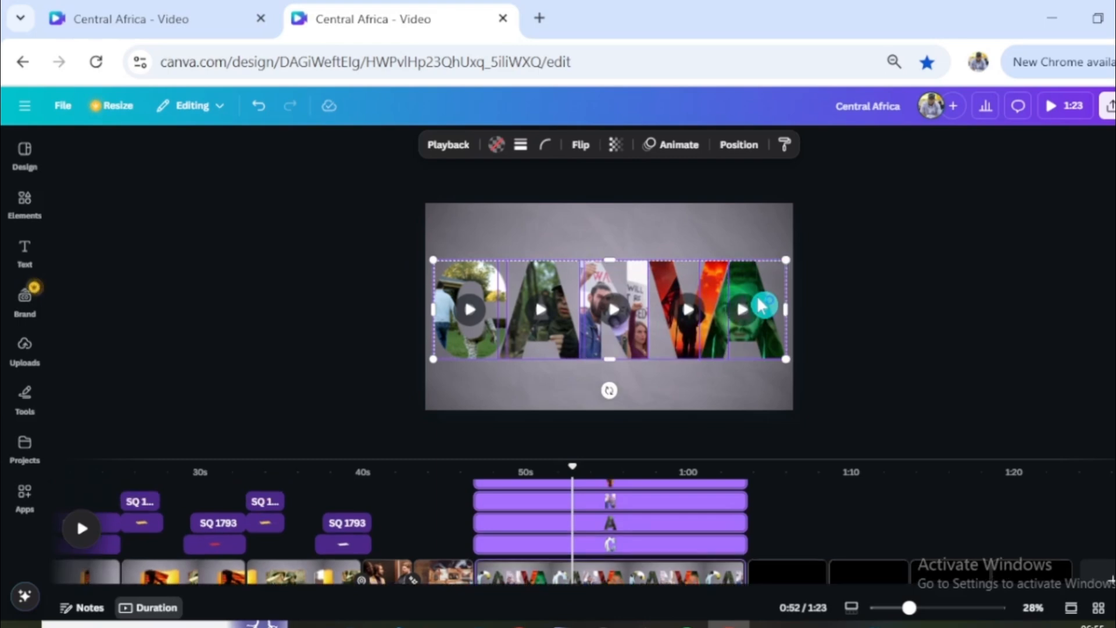
{"action": "left_click", "coordinate": [679, 146]}
{"action": "left_click", "coordinate": [165, 401]}
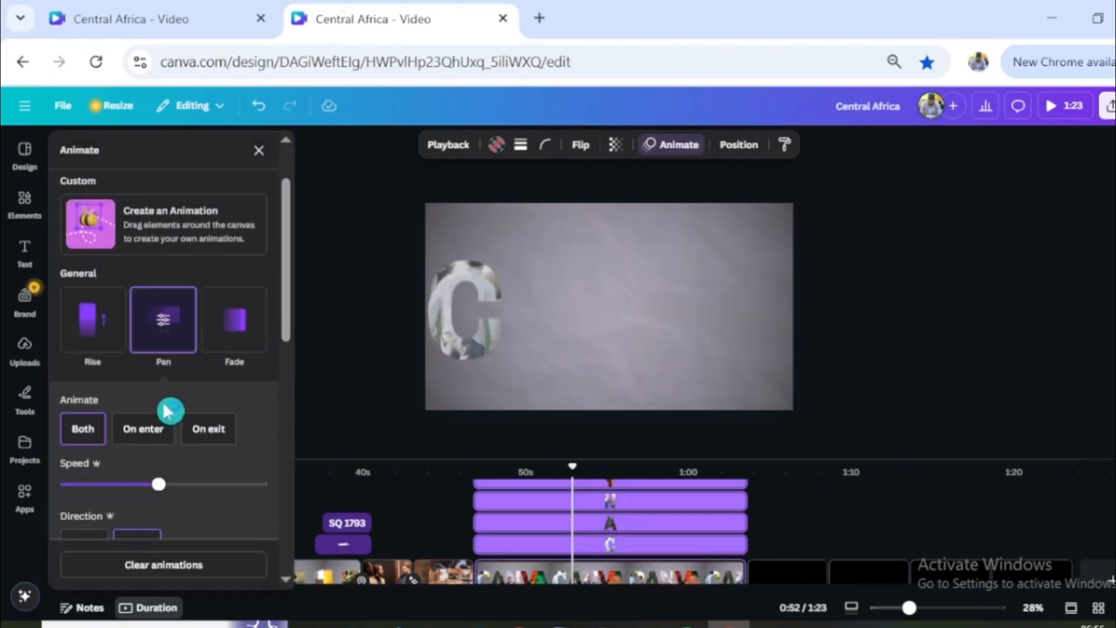
{"action": "left_click", "coordinate": [165, 425]}
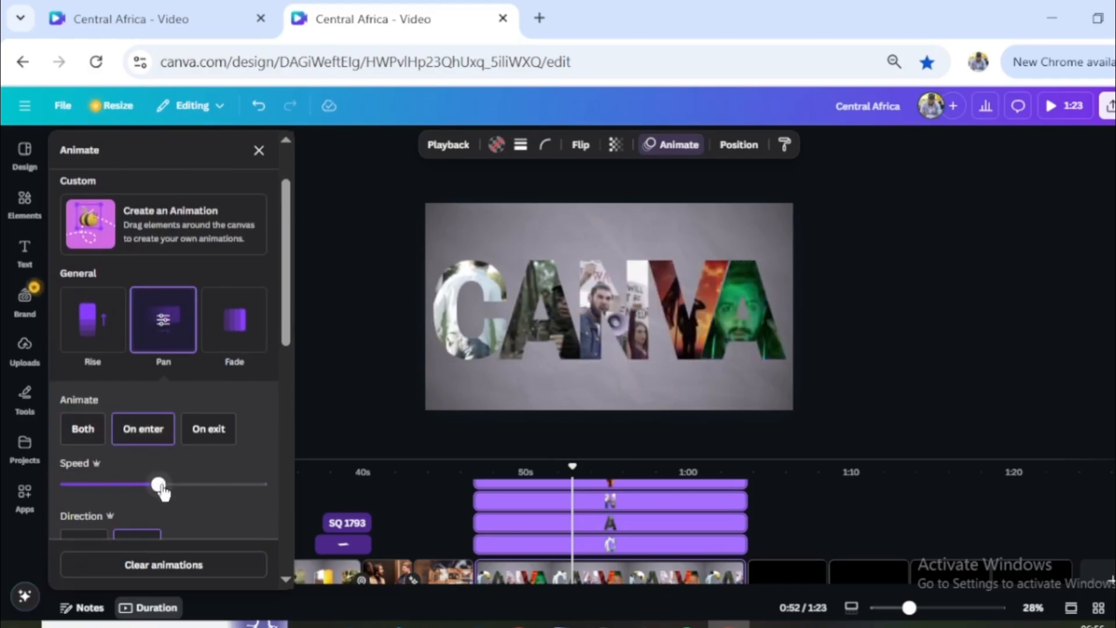
{"action": "left_click_drag", "start_coordinate": [158, 484], "coordinate": [204, 487]}
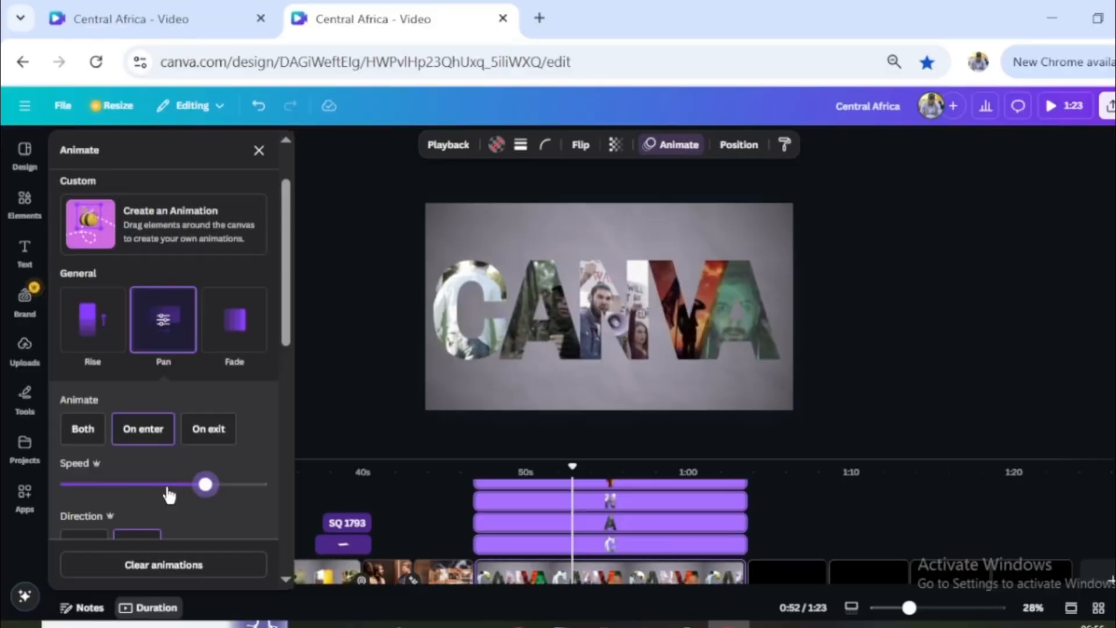
{"action": "left_click_drag", "start_coordinate": [167, 485], "coordinate": [113, 484]}
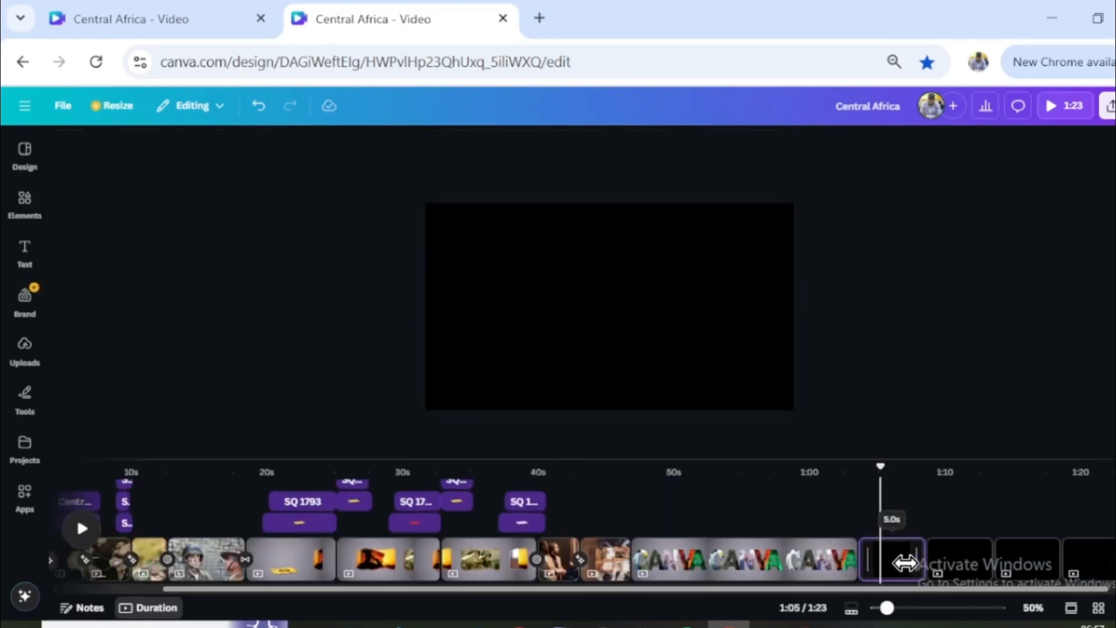
{"action": "left_click", "coordinate": [586, 361]}
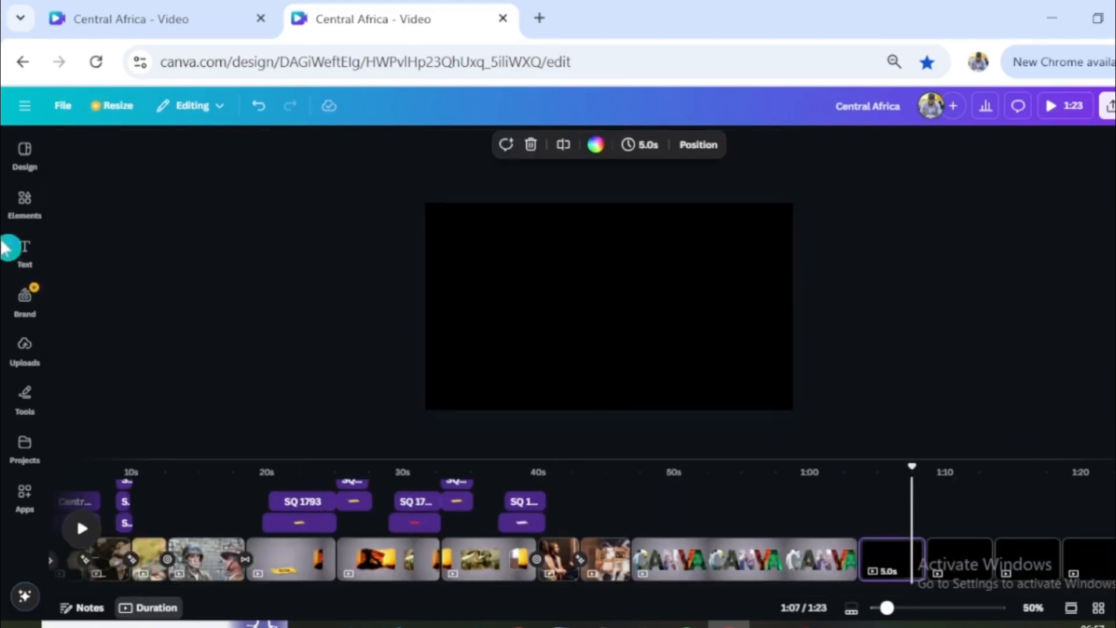
- Search the elements for "town" graphics and add the colourful street scene to the blank page after the CANVA page
{"action": "left_click", "coordinate": [25, 203]}
{"action": "left_click", "coordinate": [242, 150]}
{"action": "type", "text": "town"}
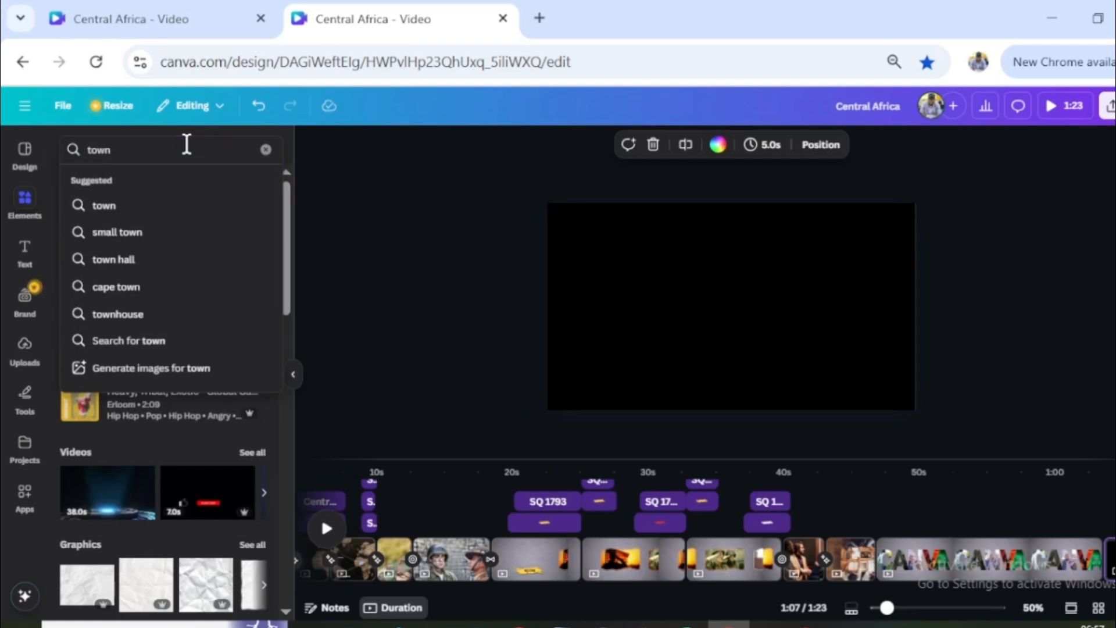
{"action": "key", "text": "Return"}
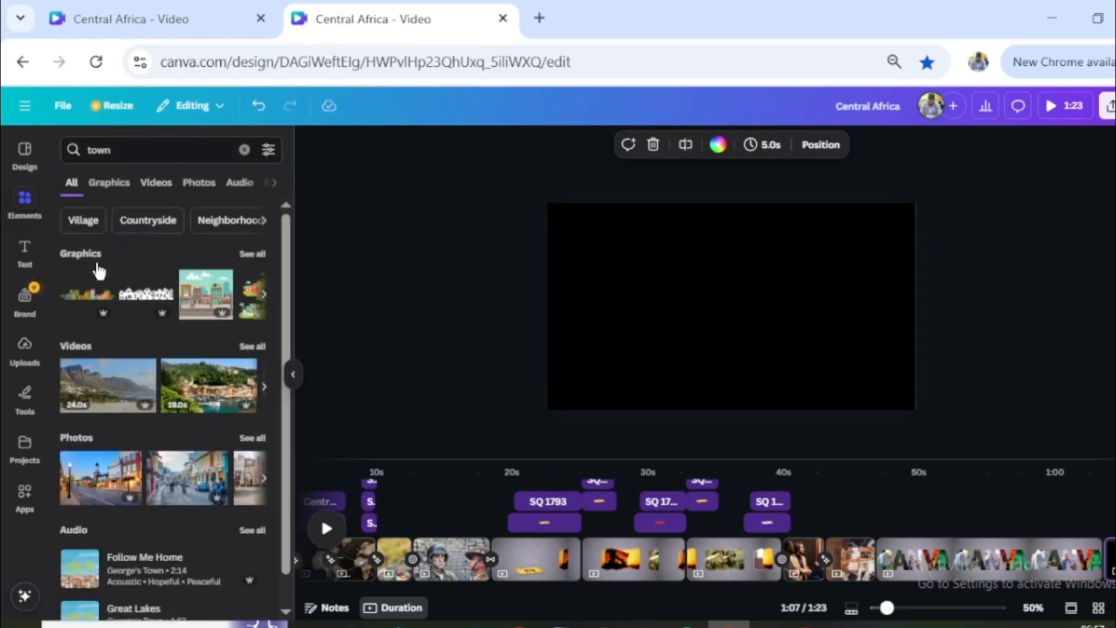
{"action": "left_click", "coordinate": [188, 300]}
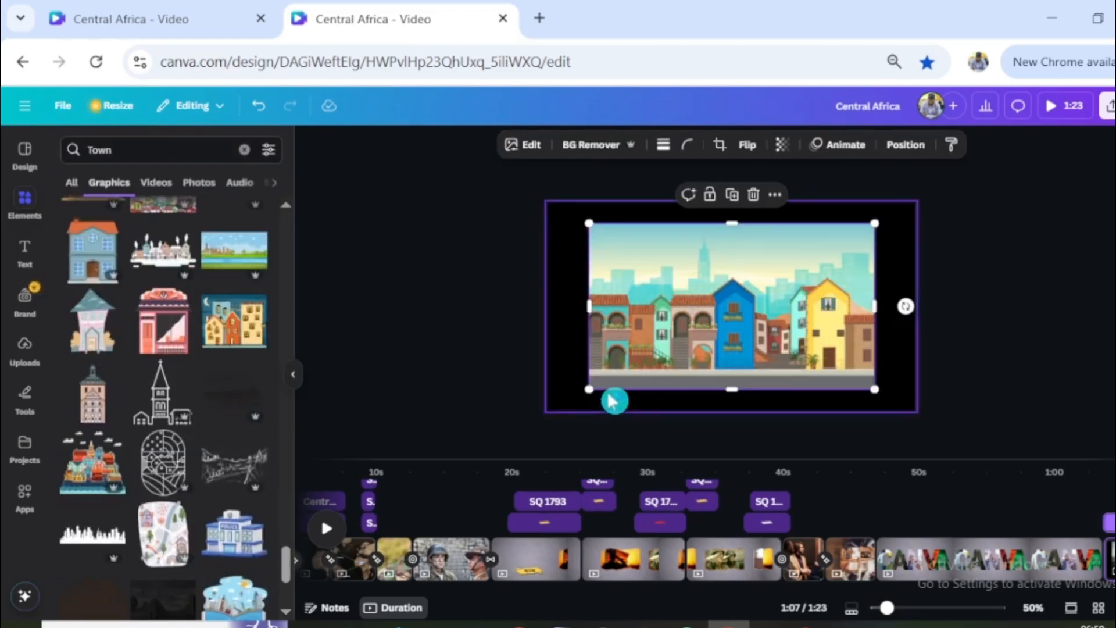
- Enlarge the street graphic to cover the whole page, aligned to its lower-left corner and extending past its right edge
{"action": "left_click_drag", "start_coordinate": [588, 389], "coordinate": [548, 412]}
{"action": "left_click_drag", "start_coordinate": [648, 346], "coordinate": [647, 323]}
{"action": "left_click_drag", "start_coordinate": [874, 391], "coordinate": [1021, 464]}
{"action": "left_click", "coordinate": [784, 380]}
{"action": "left_click_drag", "start_coordinate": [922, 405], "coordinate": [921, 351]}
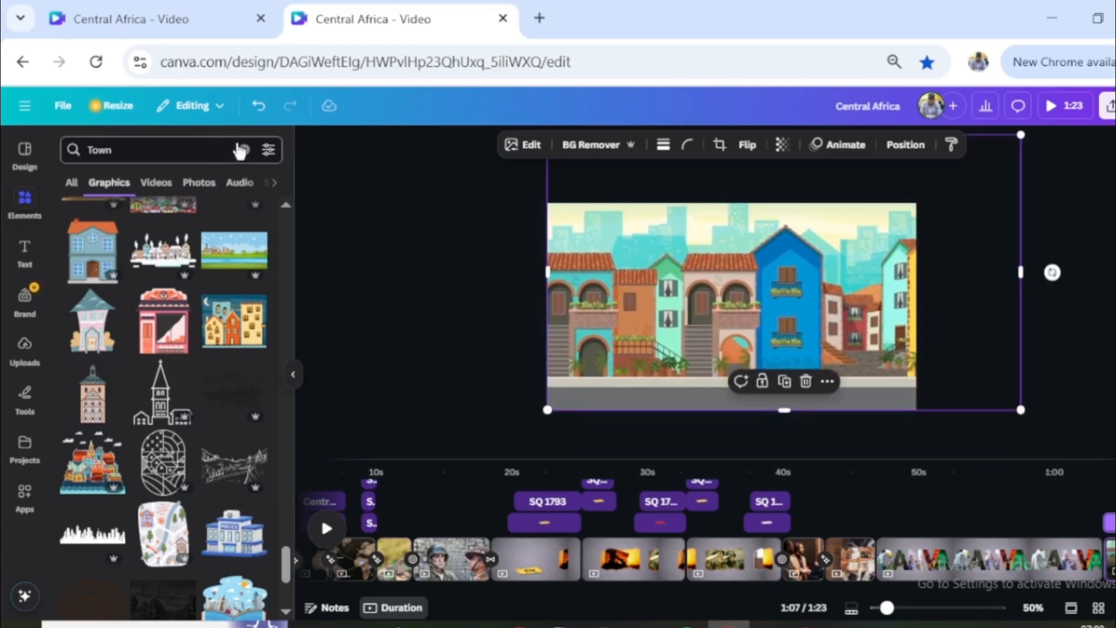
- Find a walking man among the elements and add the walking man and the cyclist graphics to the street page
{"action": "left_click", "coordinate": [244, 150]}
{"action": "type", "text": "man w"}
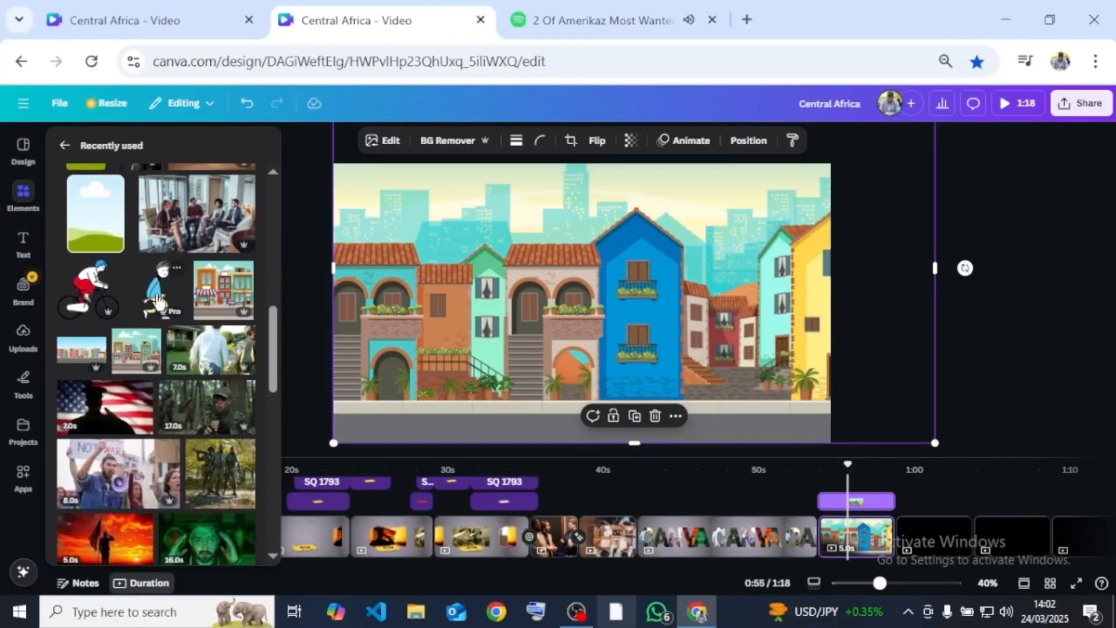
{"action": "left_click", "coordinate": [158, 300]}
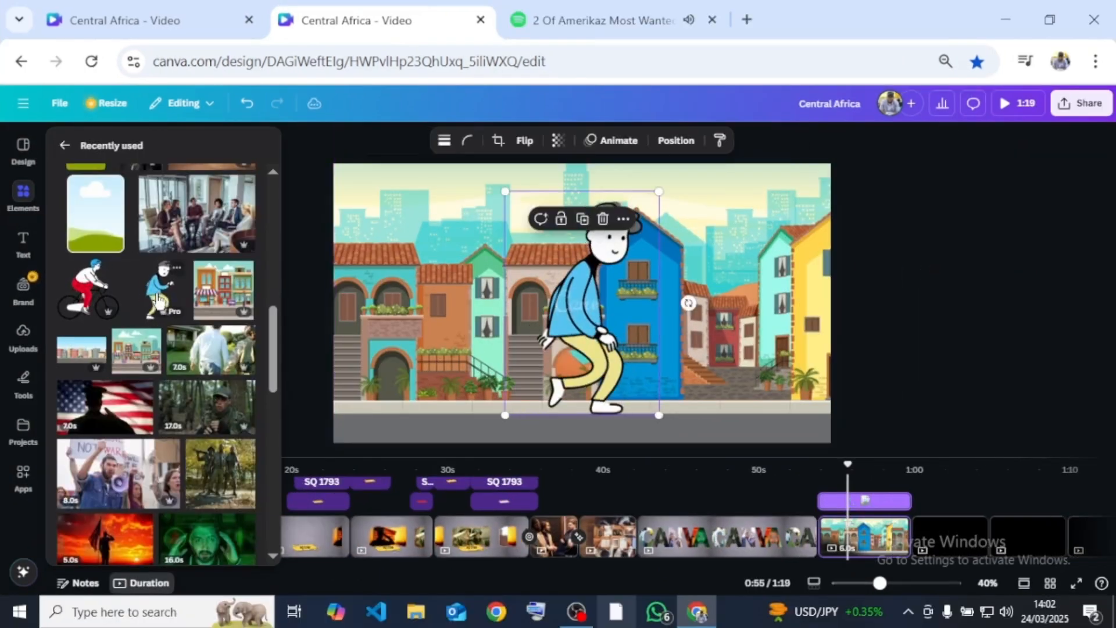
{"action": "left_click", "coordinate": [177, 268]}
{"action": "left_click", "coordinate": [89, 289]}
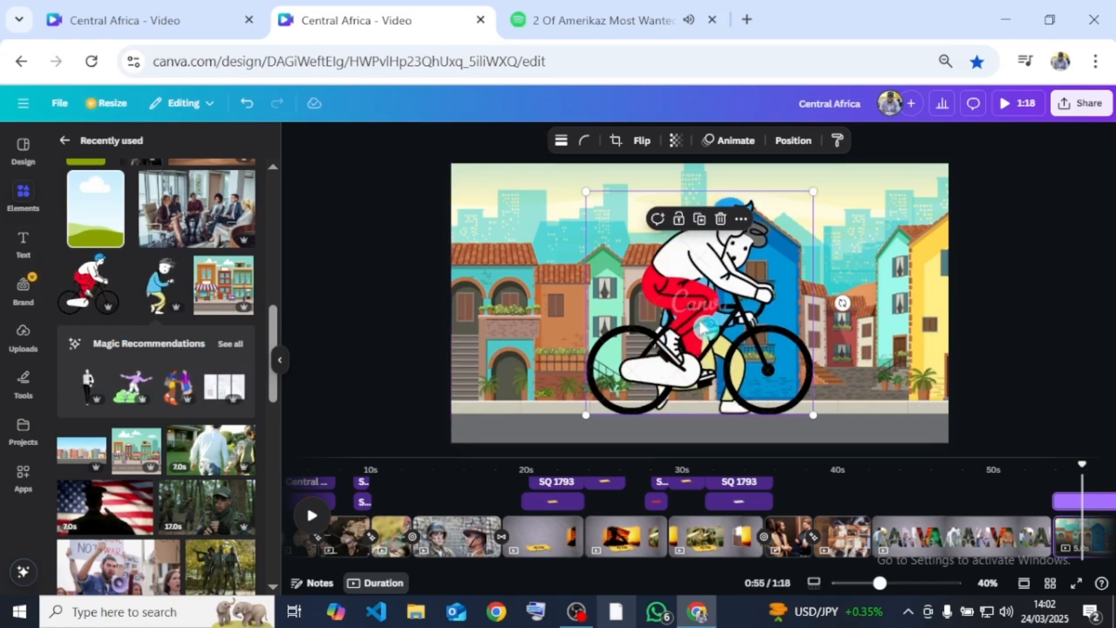
- Scale down the walking man and the cyclist and place both on the street at the page's left edge
{"action": "left_click_drag", "start_coordinate": [710, 323], "coordinate": [469, 321]}
{"action": "left_click_drag", "start_coordinate": [561, 189], "coordinate": [485, 348]}
{"action": "left_click", "coordinate": [864, 337]}
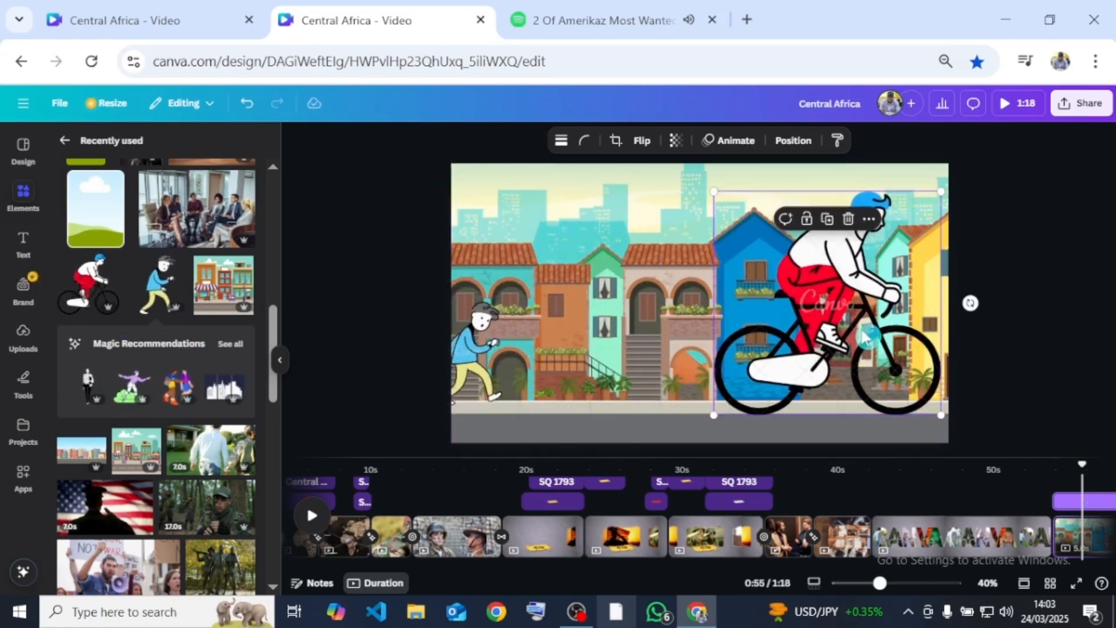
{"action": "left_click_drag", "start_coordinate": [941, 191], "coordinate": [835, 313]}
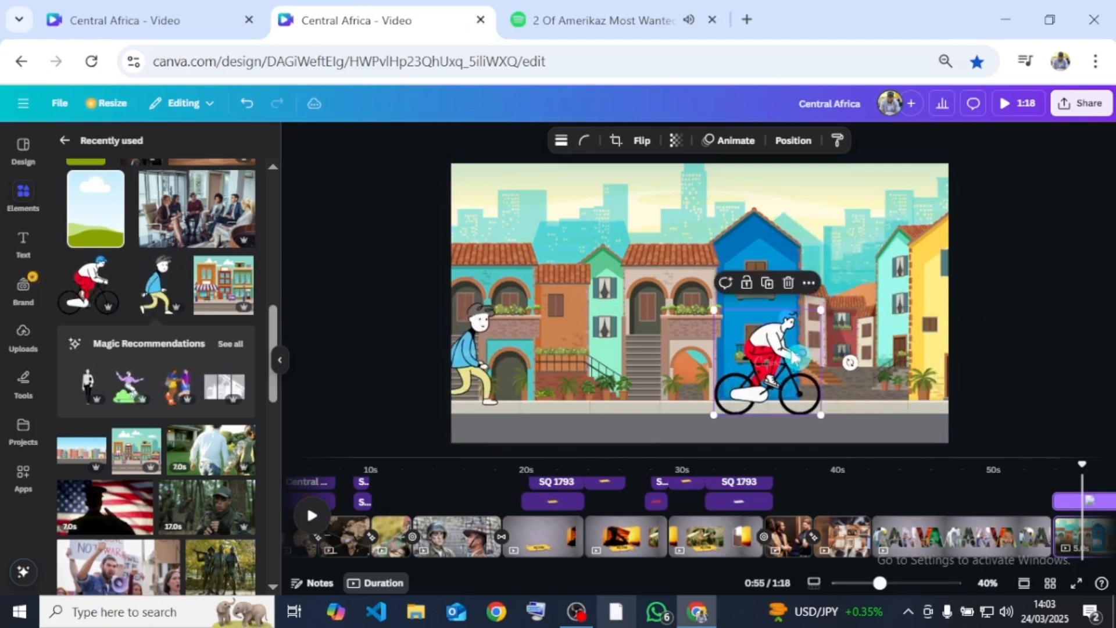
{"action": "left_click_drag", "start_coordinate": [773, 361], "coordinate": [501, 377]}
- Create a custom animation moving the street graphic leftward, with the Steady movement style and a slow speed
{"action": "left_click", "coordinate": [820, 290]}
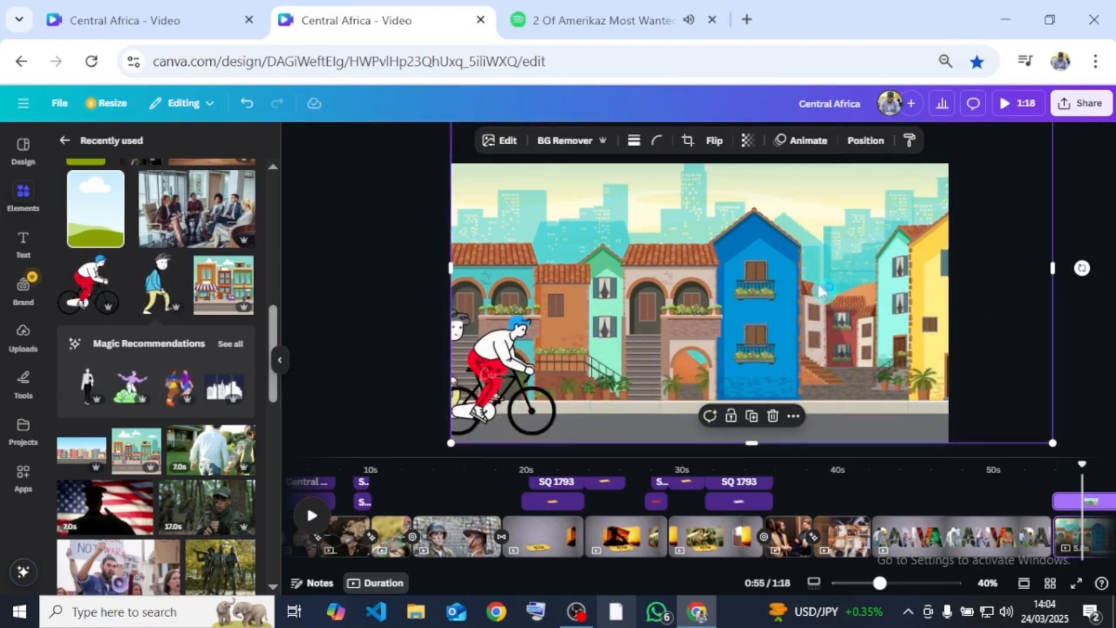
{"action": "left_click", "coordinate": [805, 148]}
{"action": "left_click", "coordinate": [157, 282]}
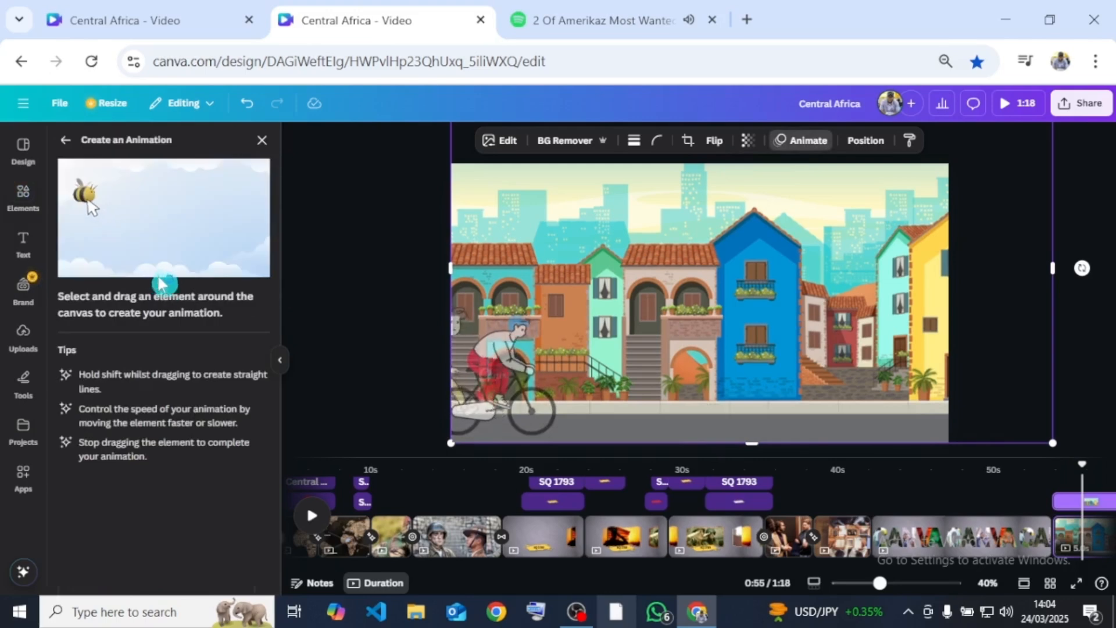
{"action": "left_click_drag", "start_coordinate": [868, 273], "coordinate": [763, 277]}
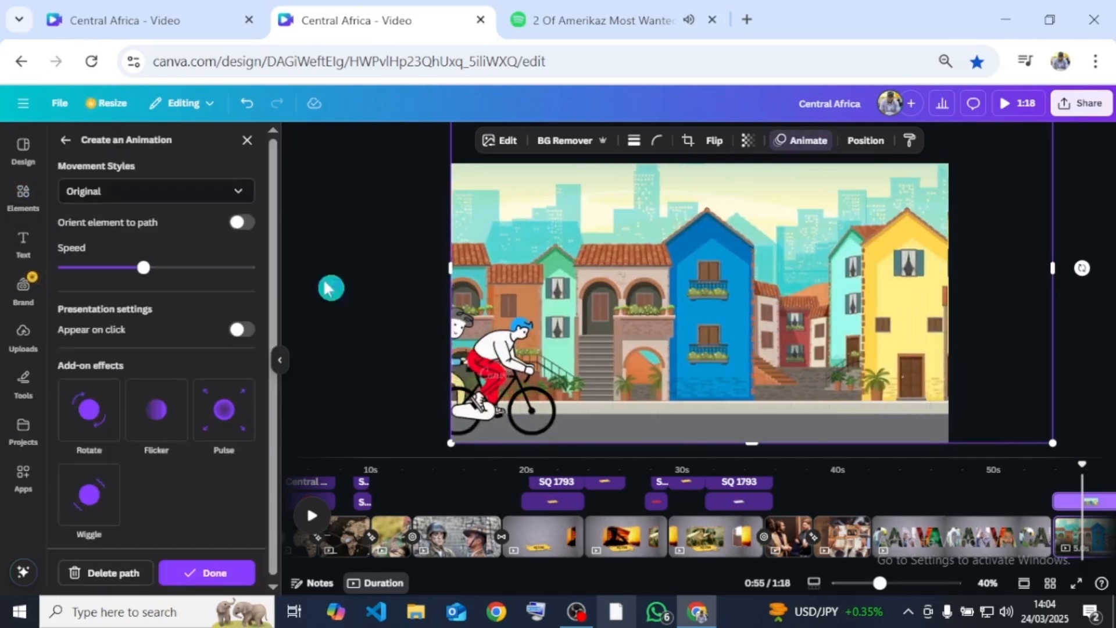
{"action": "left_click", "coordinate": [201, 192]}
{"action": "left_click", "coordinate": [91, 282]}
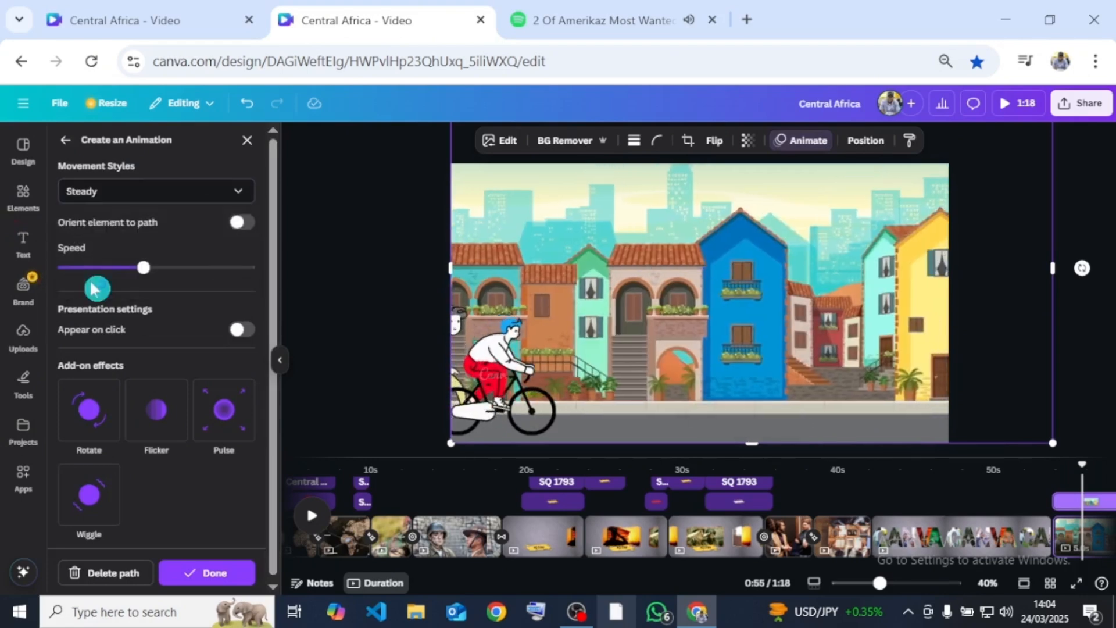
{"action": "left_click_drag", "start_coordinate": [142, 268], "coordinate": [71, 269]}
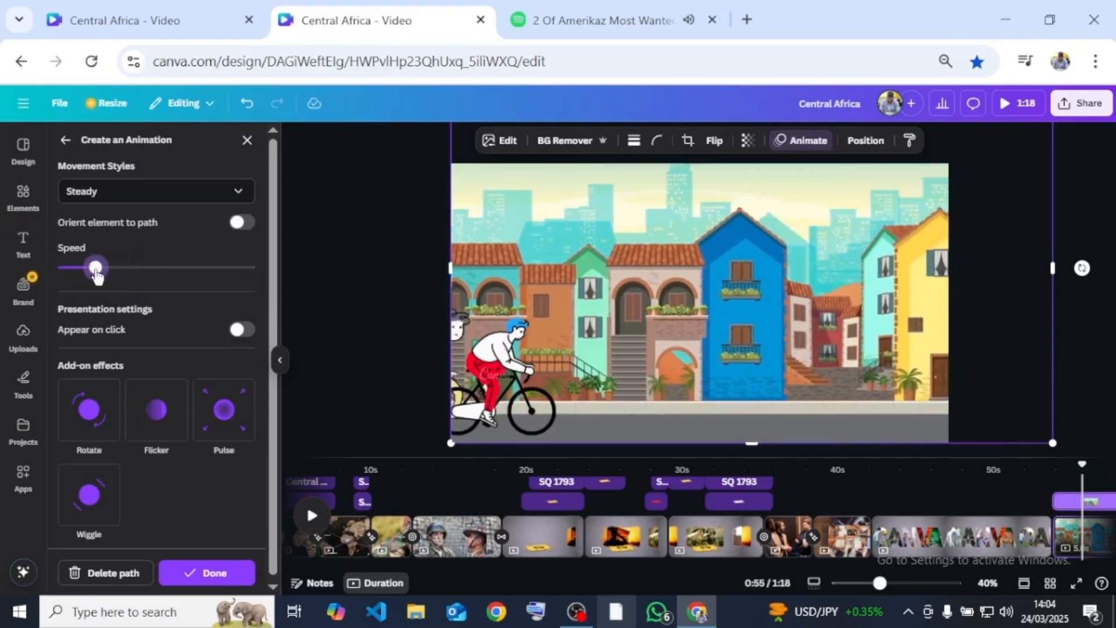
- Create a custom animation path moving the walking man and the cyclist together along the street past the page's right edge
{"action": "left_click", "coordinate": [465, 317]}
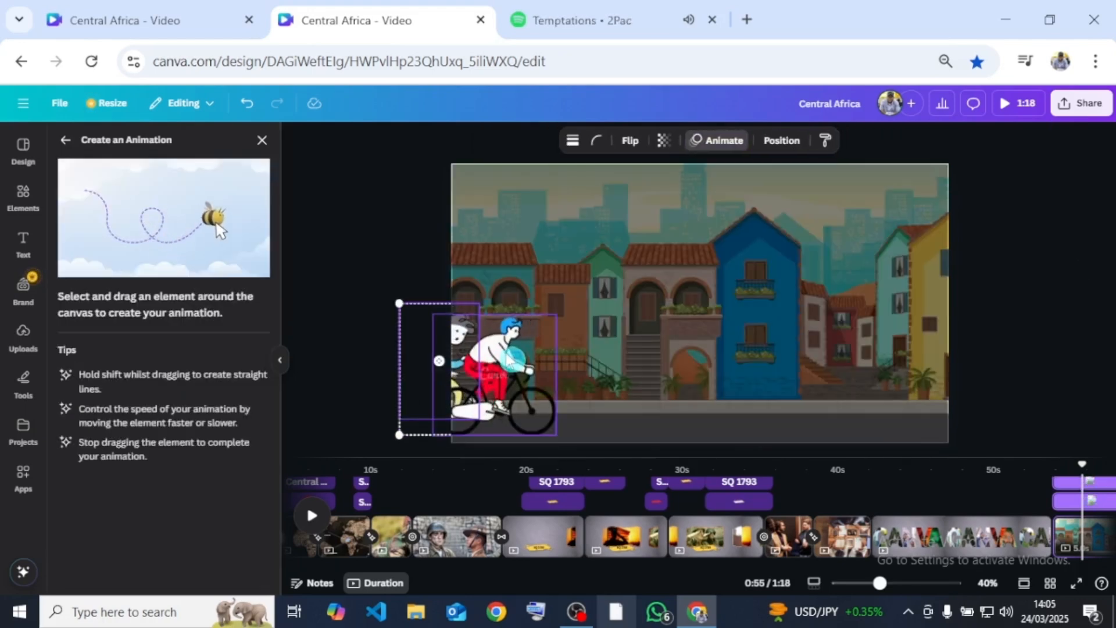
{"action": "left_click", "coordinate": [515, 390], "text": "shift"}
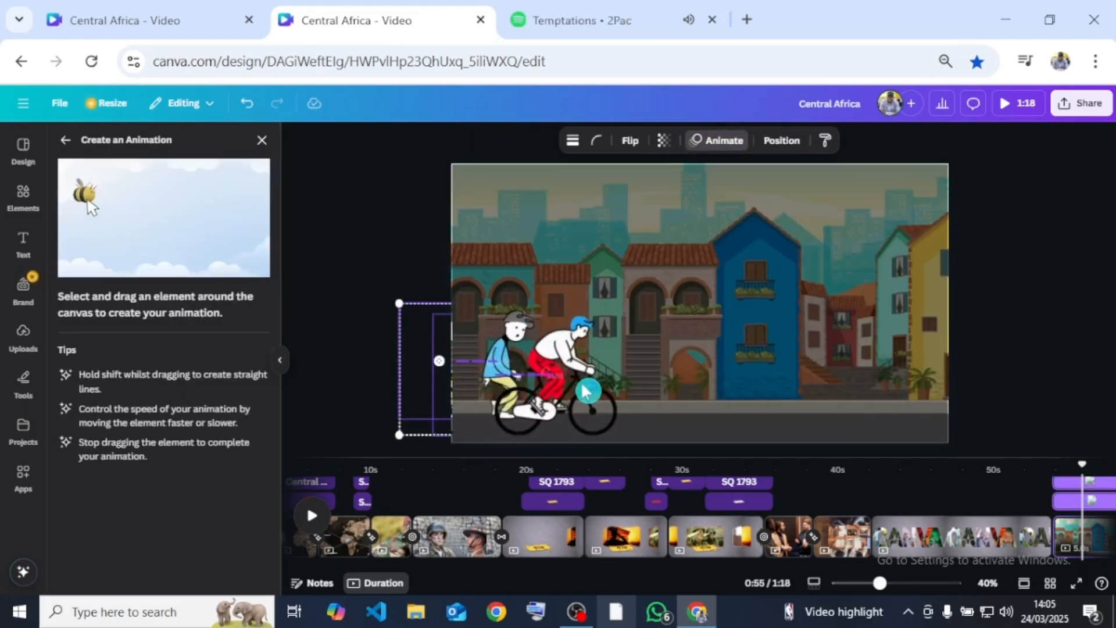
{"action": "mouse_move", "coordinate": [584, 393]}
{"action": "left_mouse_down"}
{"action": "mouse_move", "coordinate": [846, 392]}
{"action": "mouse_move", "coordinate": [980, 380]}
{"action": "left_mouse_up"}
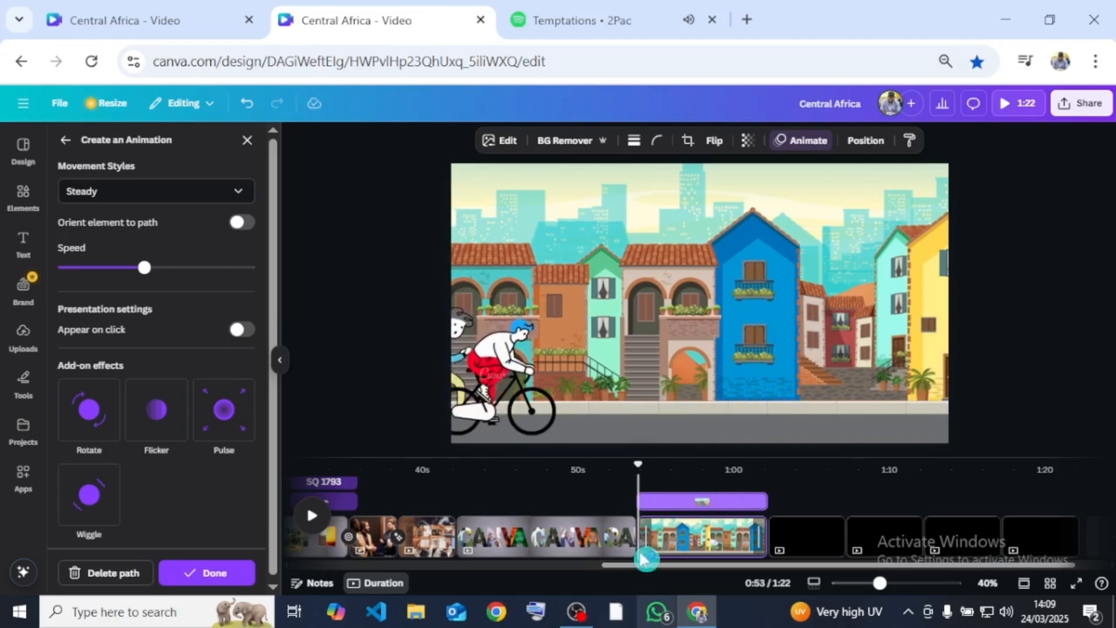
- Add a Line Wipe transition lasting 1.3 seconds between the CANVA page and the street page
{"action": "left_click", "coordinate": [641, 557]}
{"action": "left_click", "coordinate": [225, 312]}
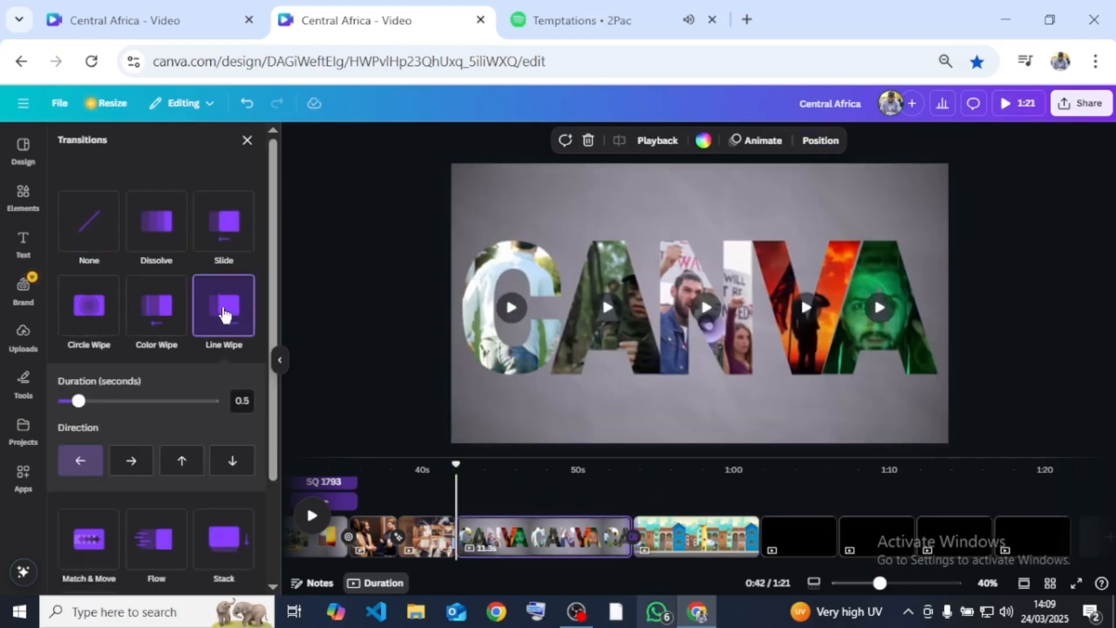
{"action": "left_click_drag", "start_coordinate": [78, 405], "coordinate": [109, 405]}
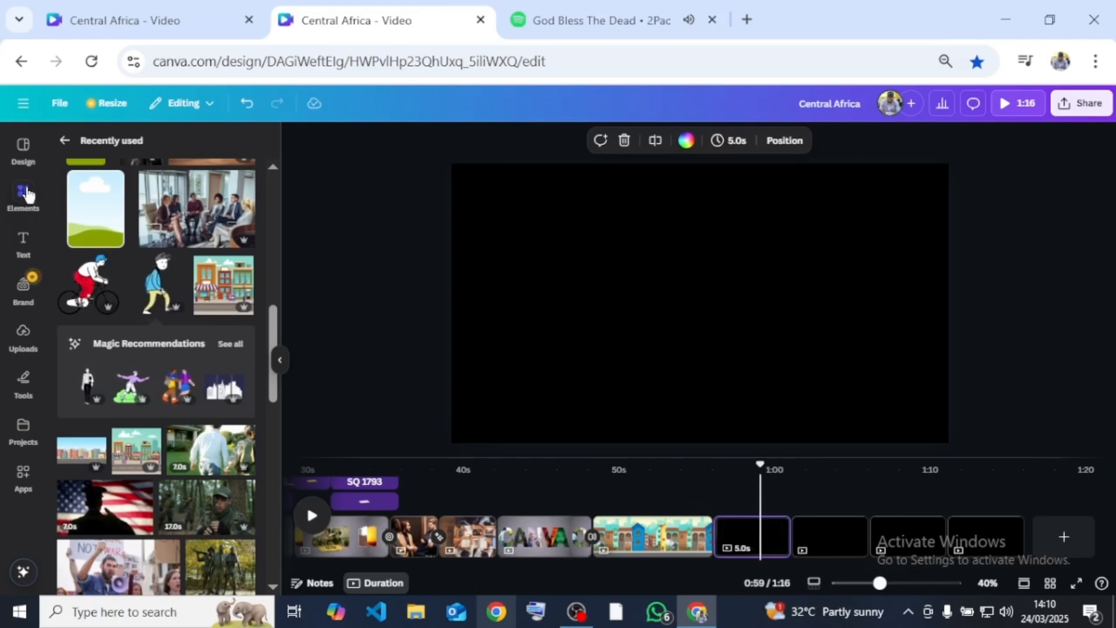
- Add the recently used office meeting photo to the blank page after the street scene and enlarge it to fill the page
{"action": "left_click", "coordinate": [231, 221]}
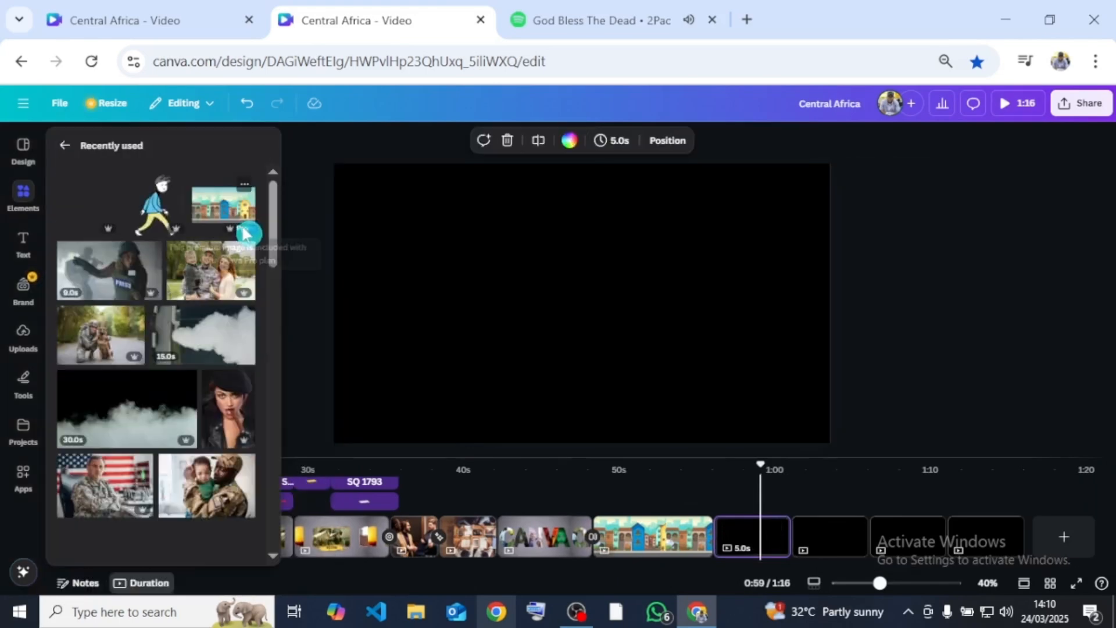
{"action": "scroll", "coordinate": [149, 462], "scroll_direction": "down", "scroll_amount": 10}
{"action": "scroll", "coordinate": [150, 462], "scroll_direction": "down", "scroll_amount": 2}
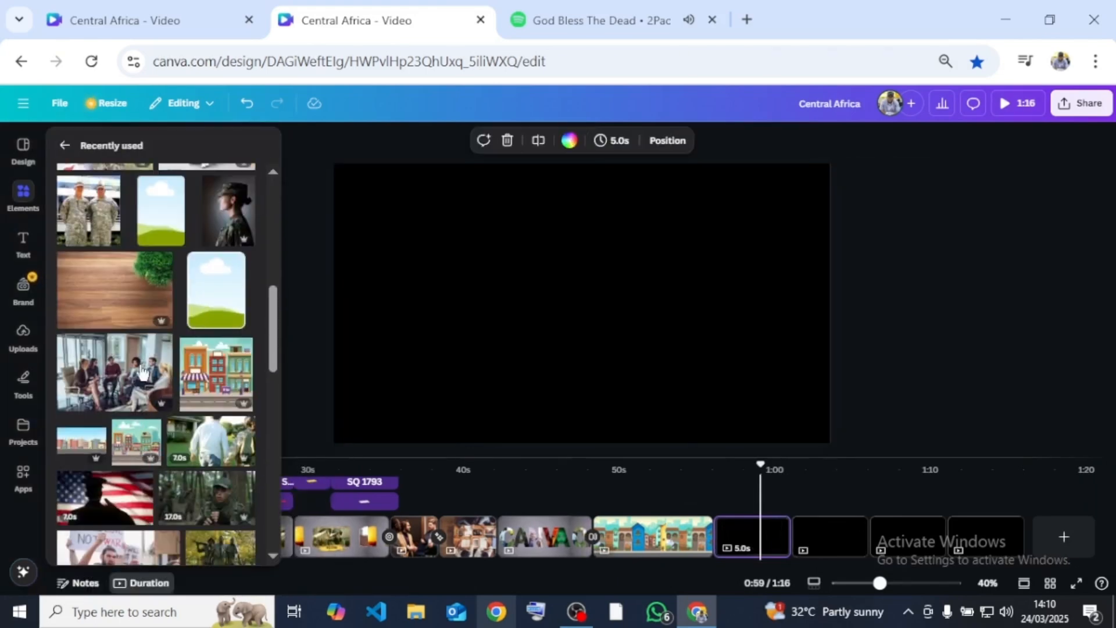
{"action": "left_click", "coordinate": [95, 384]}
{"action": "left_click_drag", "start_coordinate": [707, 378], "coordinate": [830, 453]}
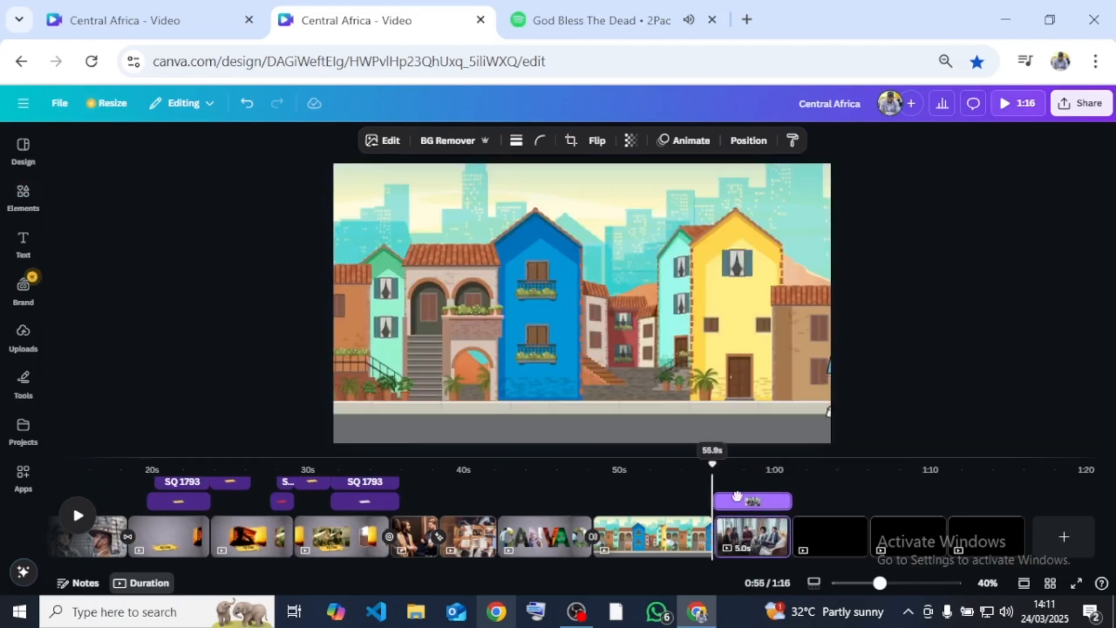
- Duplicate the meeting page and enlarge the copy's photo so the man in the burgundy sweater fills the frame
{"action": "left_click", "coordinate": [769, 534]}
{"action": "key", "text": "ctrl+d"}
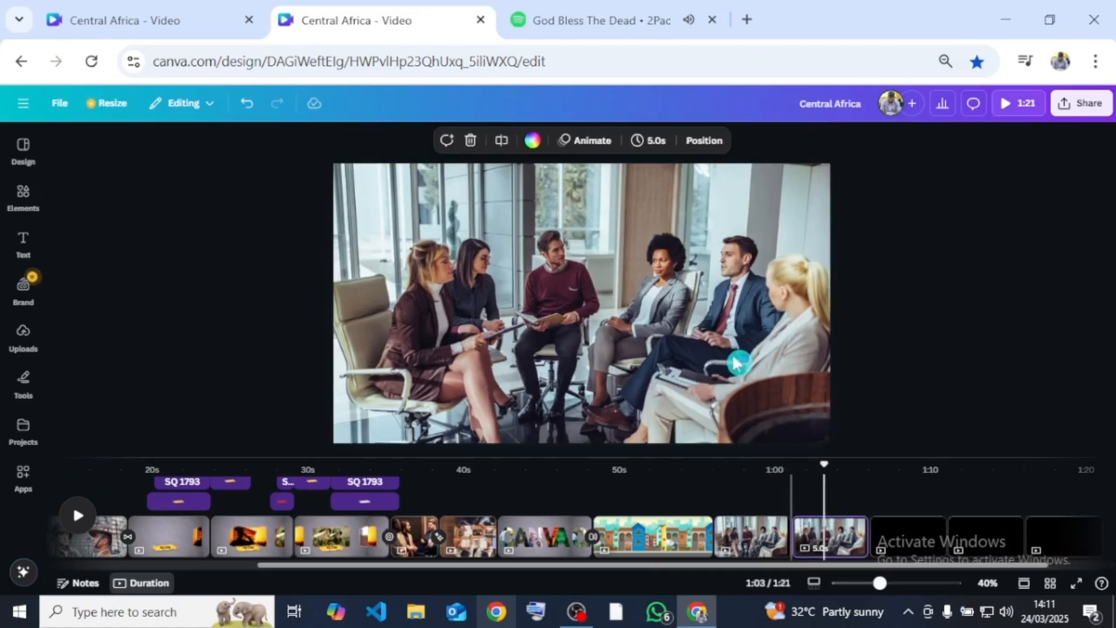
{"action": "left_click", "coordinate": [682, 329]}
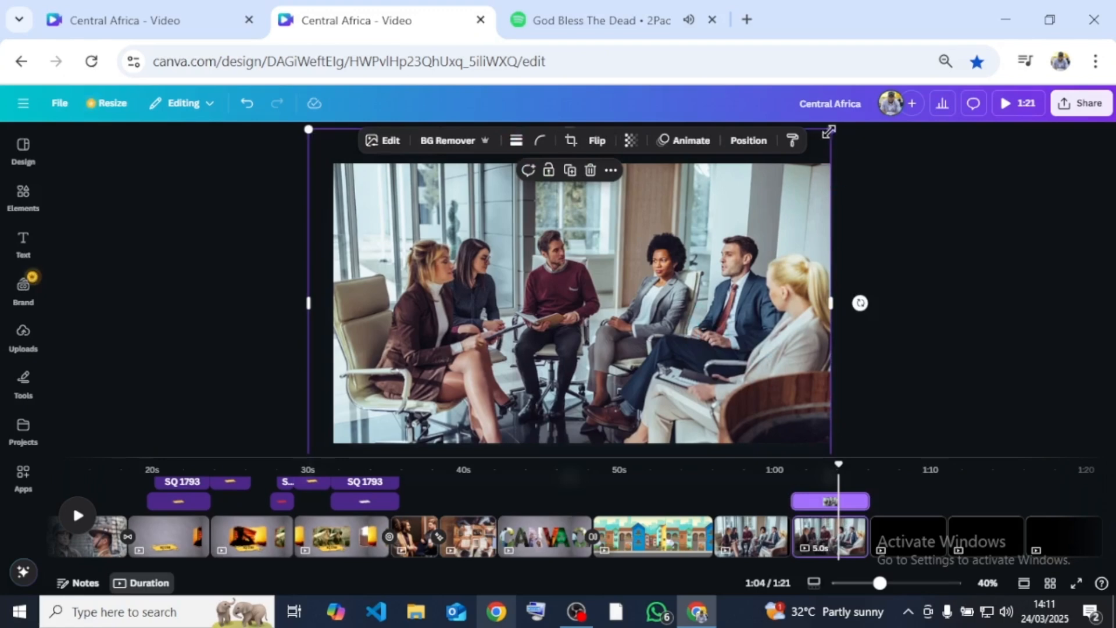
{"action": "left_click_drag", "start_coordinate": [829, 132], "coordinate": [1053, 55]}
{"action": "scroll", "coordinate": [571, 356], "scroll_direction": "down", "scroll_amount": 5}
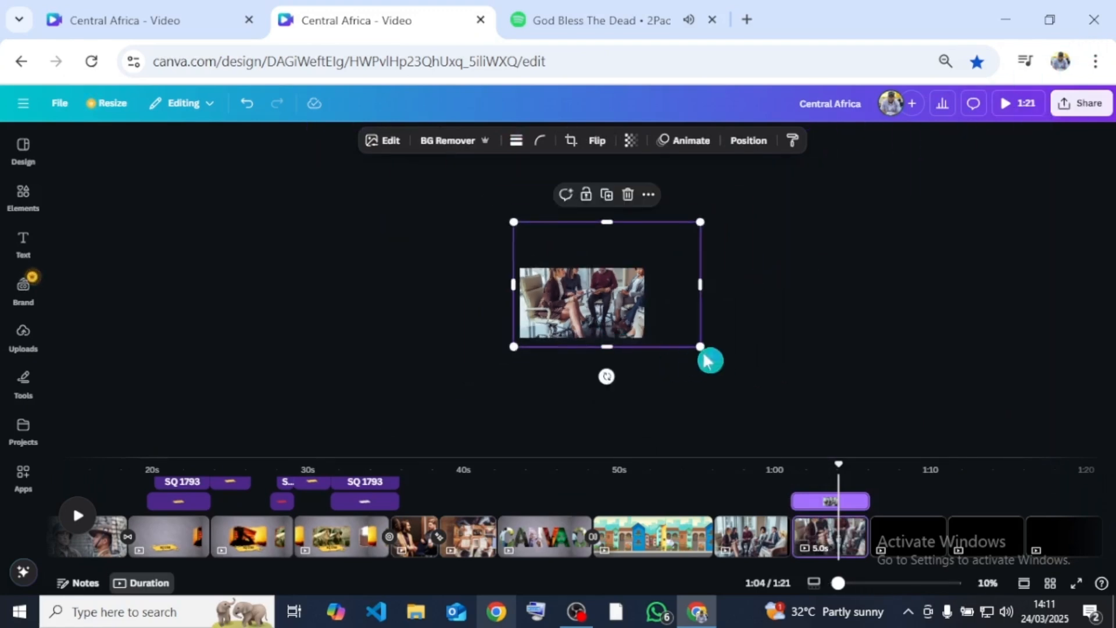
{"action": "left_click_drag", "start_coordinate": [701, 347], "coordinate": [971, 526]}
{"action": "left_click_drag", "start_coordinate": [760, 319], "coordinate": [626, 276]}
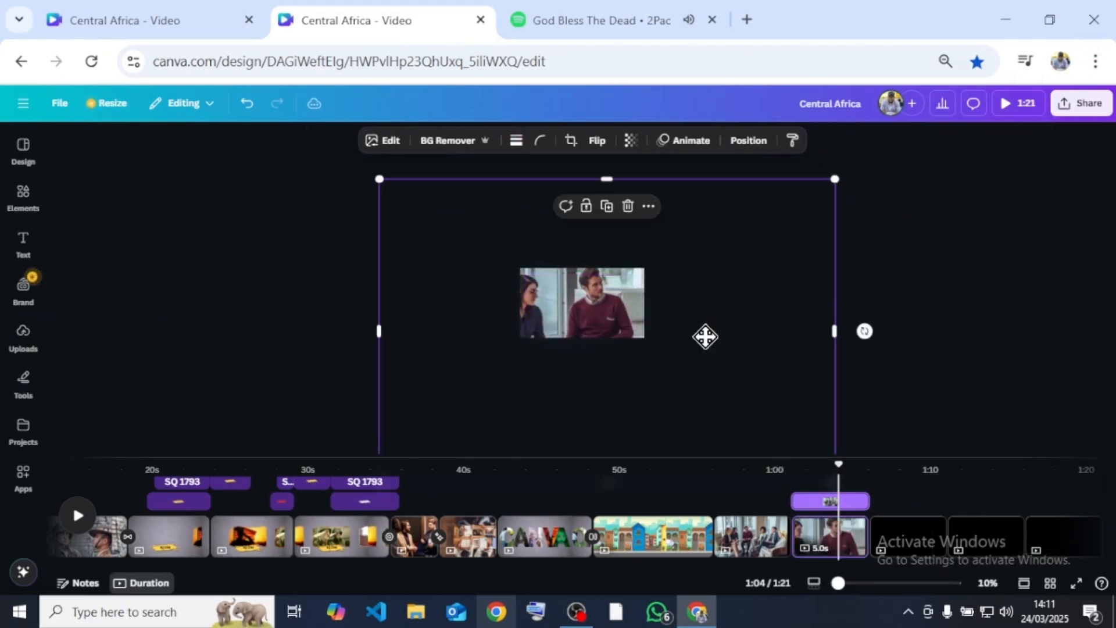
- Add a Match & Move transition between the two office meeting pages and preview the zoom onto the man in the burgundy sweater
{"action": "left_click", "coordinate": [817, 552]}
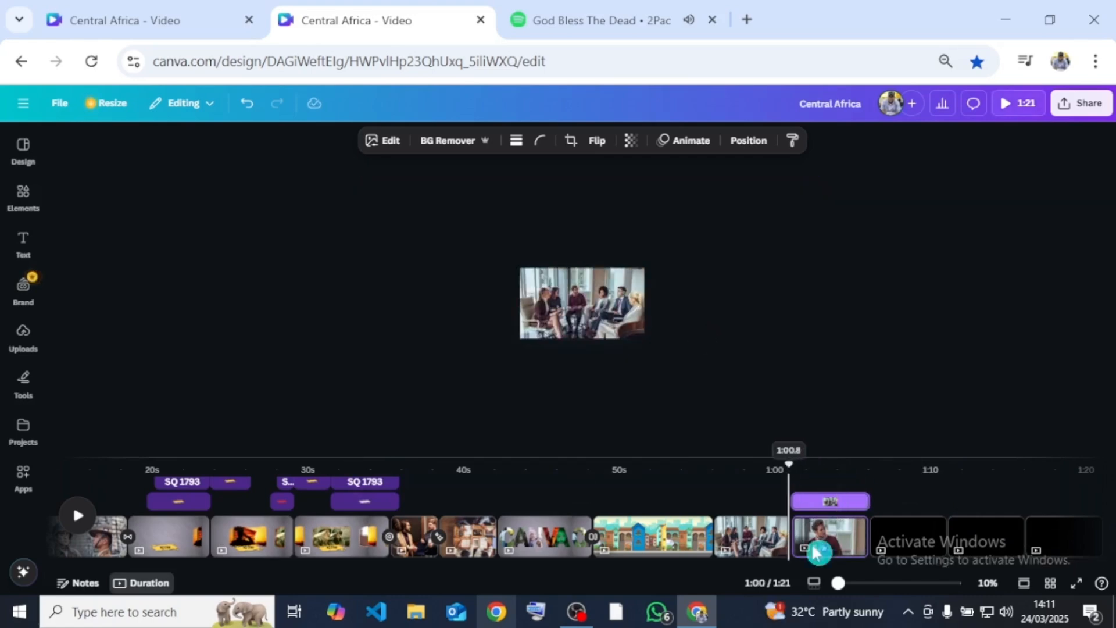
{"action": "left_click", "coordinate": [791, 536]}
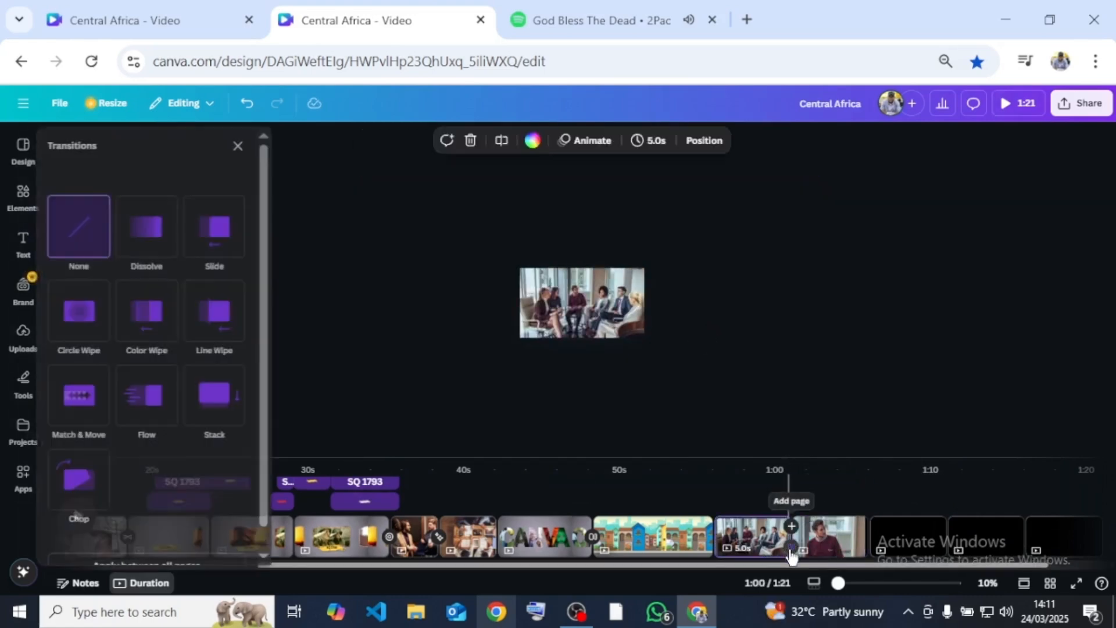
{"action": "left_click", "coordinate": [92, 414]}
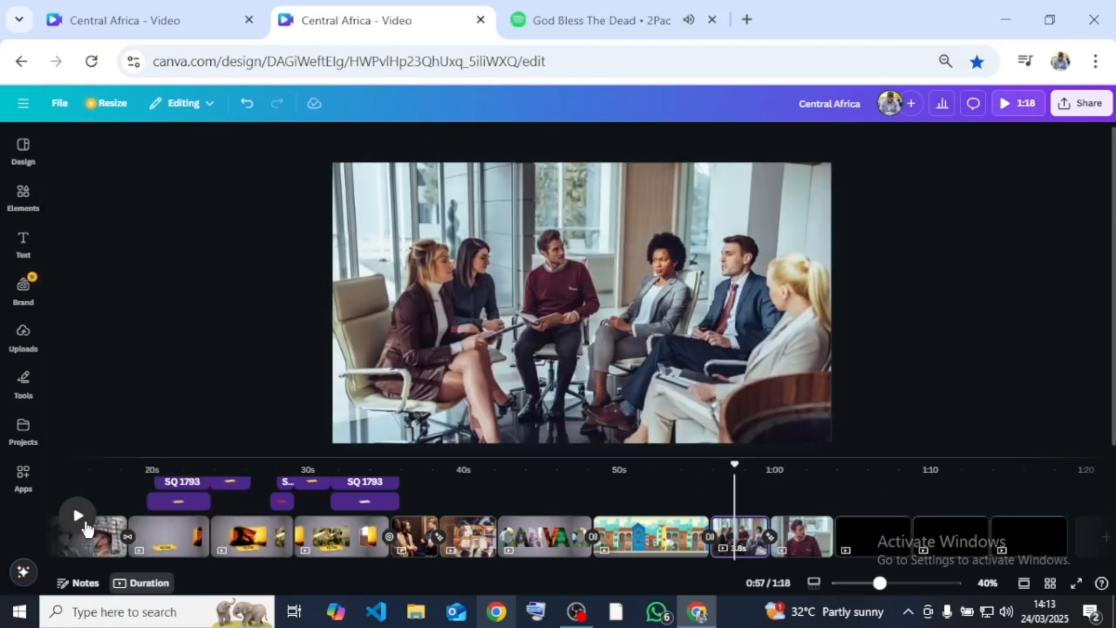
{"action": "left_click", "coordinate": [77, 516]}
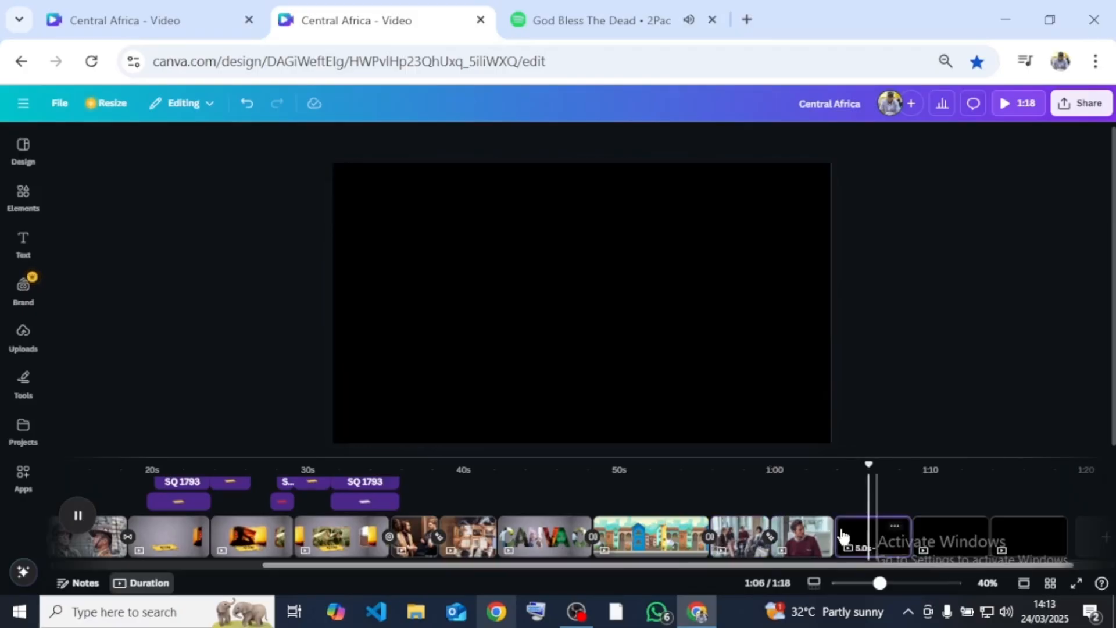
{"action": "left_click", "coordinate": [710, 374]}
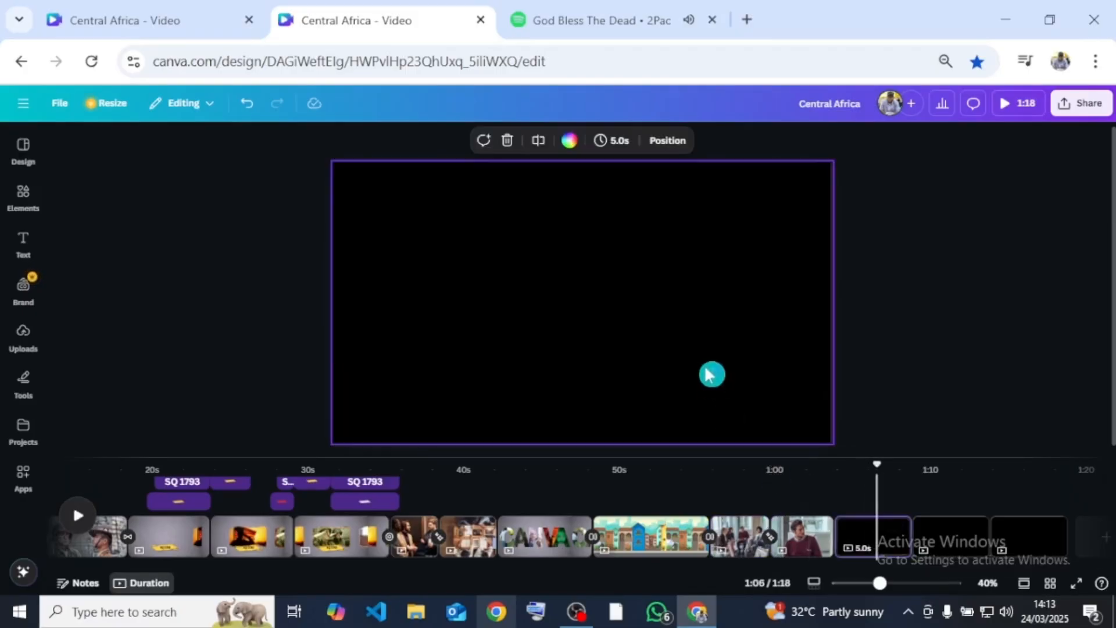
- Search for "wooden desk background" and add the wooden desk photo with the green plant to the blank page after the meeting pages
{"action": "left_click", "coordinate": [26, 212]}
{"action": "left_click", "coordinate": [142, 145]}
{"action": "type", "text": "des"}
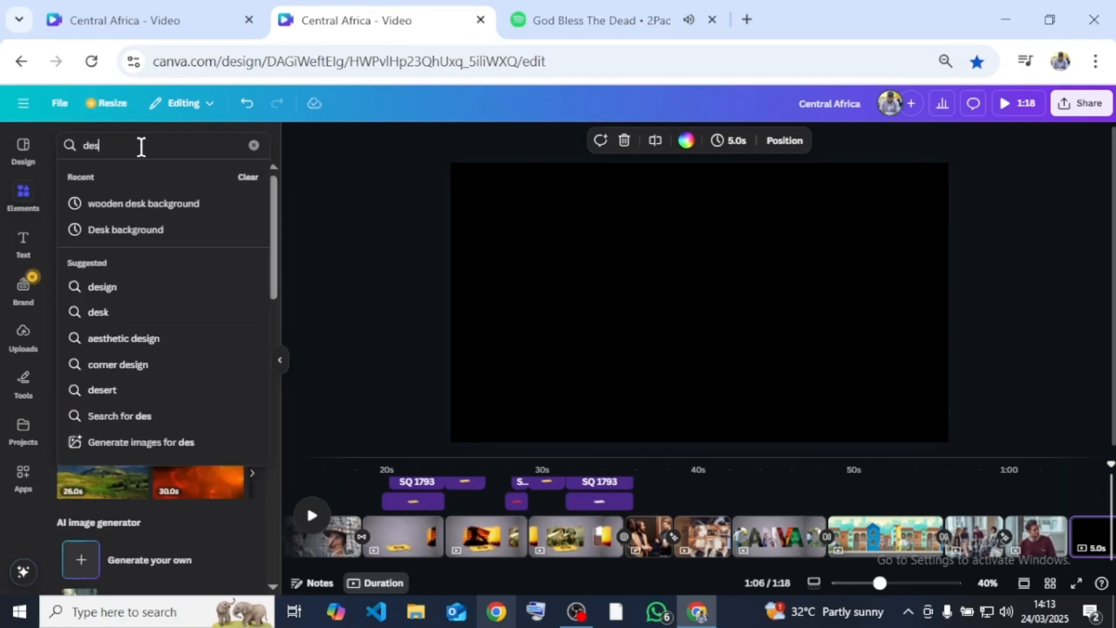
{"action": "left_click", "coordinate": [144, 202]}
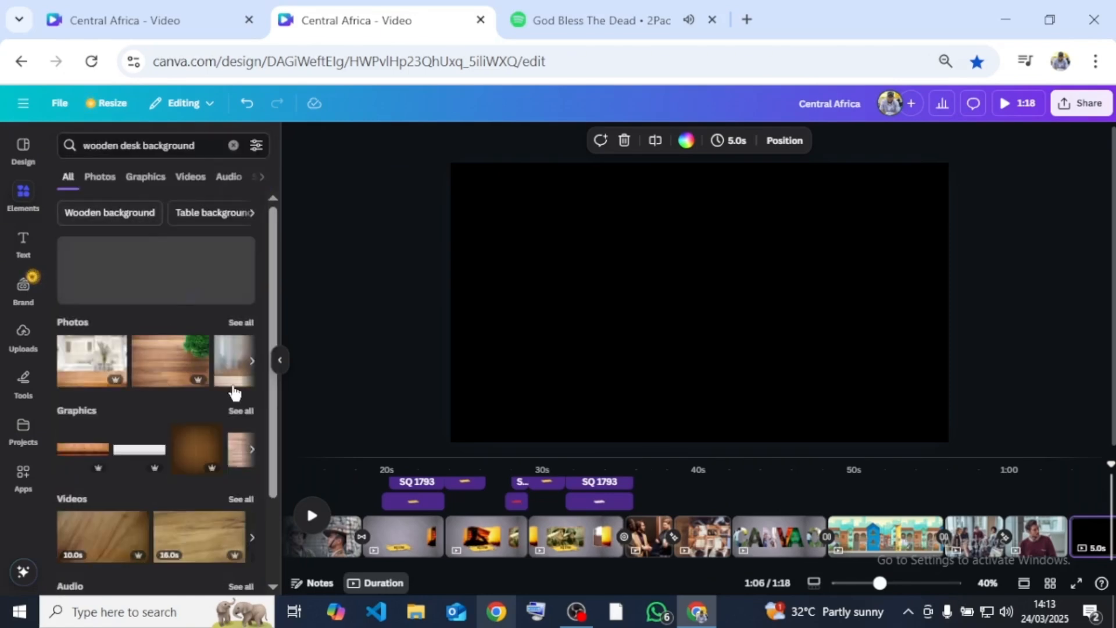
{"action": "left_click", "coordinate": [165, 371]}
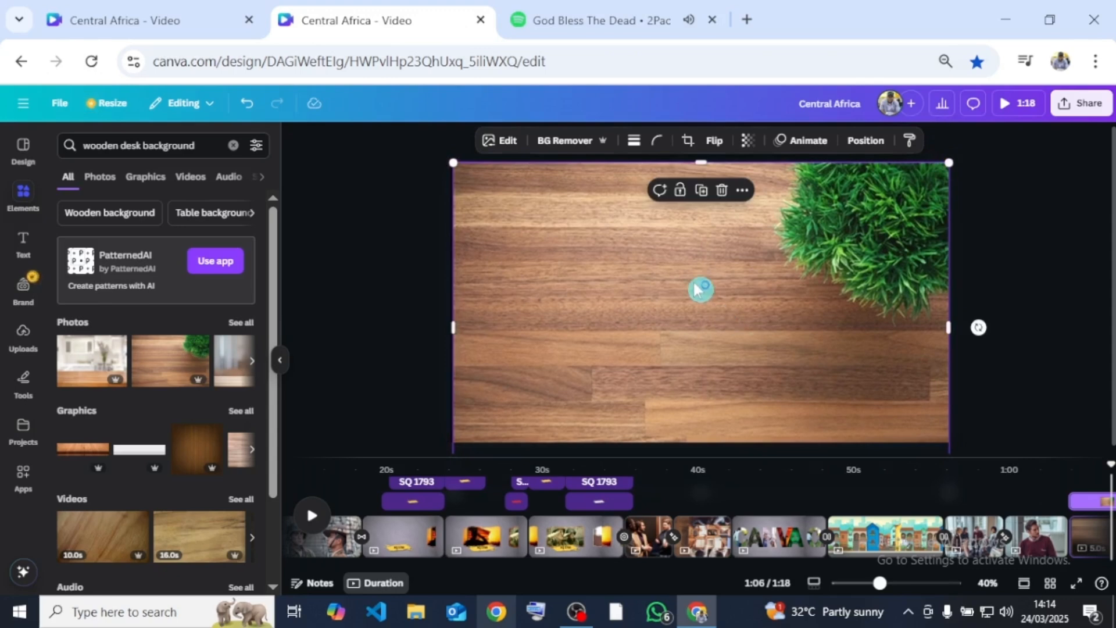
- Set the wooden desk photo as the page background and flip it horizontally
{"action": "right_click", "coordinate": [697, 289]}
{"action": "left_click", "coordinate": [766, 521]}
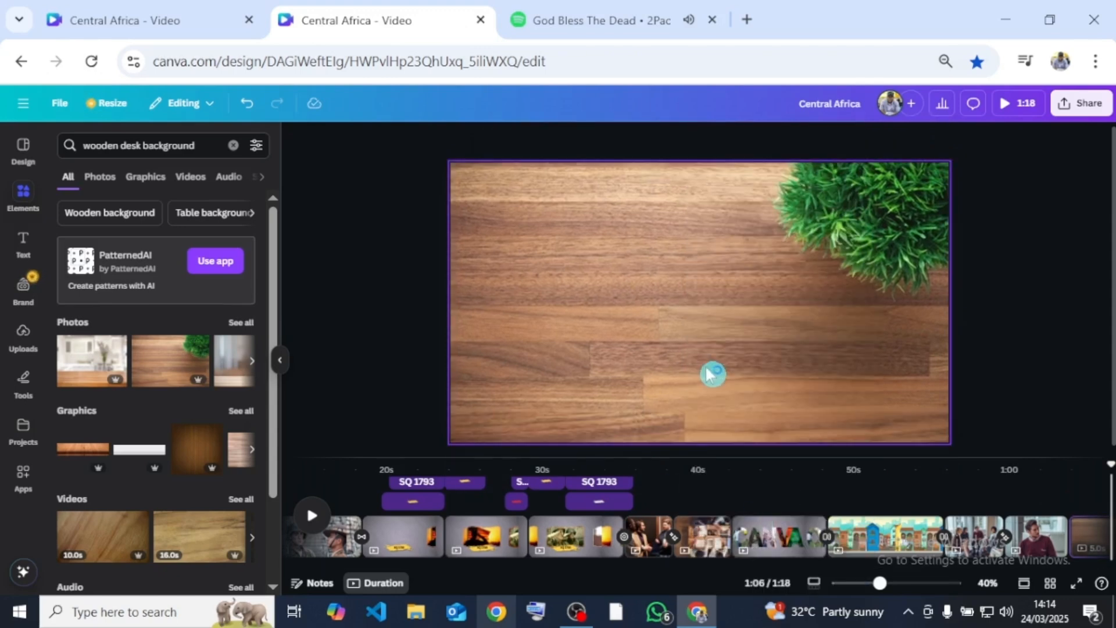
{"action": "left_click", "coordinate": [702, 142]}
{"action": "left_click", "coordinate": [703, 176]}
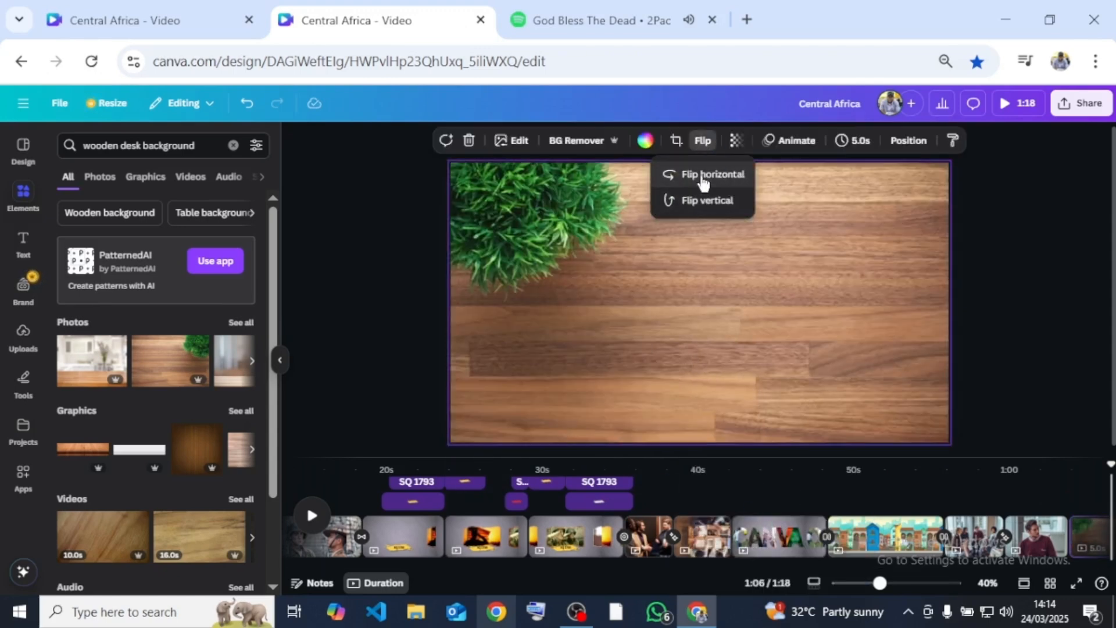
{"action": "left_click", "coordinate": [755, 308]}
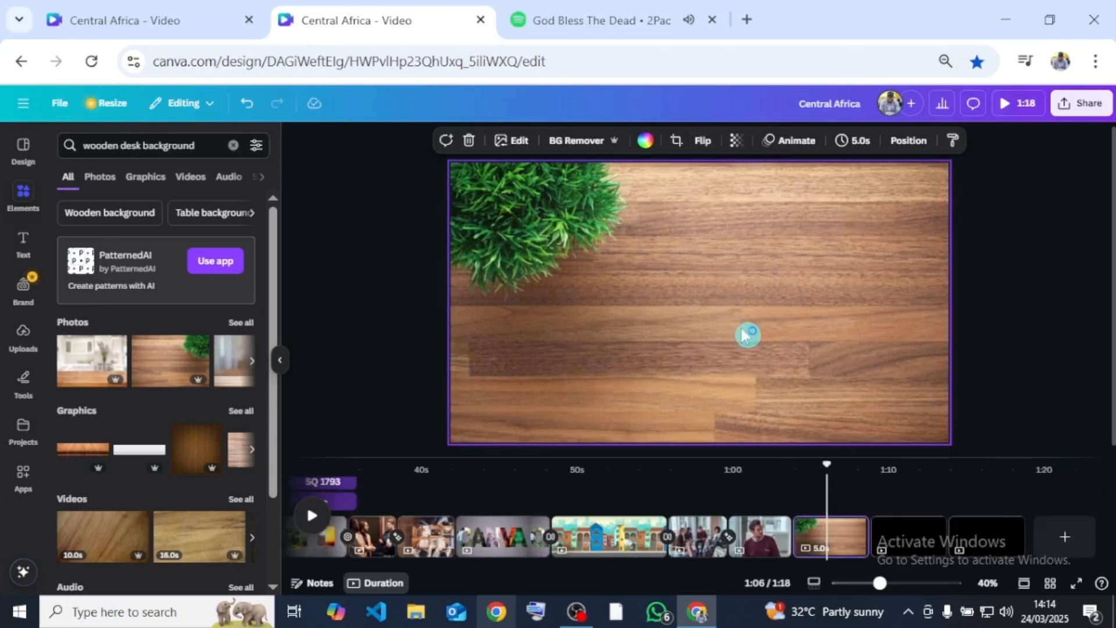
- Search photos for "soldier", add the soldier standing before the American flag, and place the photo on the right part of the desk
{"action": "left_click", "coordinate": [144, 146]}
{"action": "type", "text": "sol"}
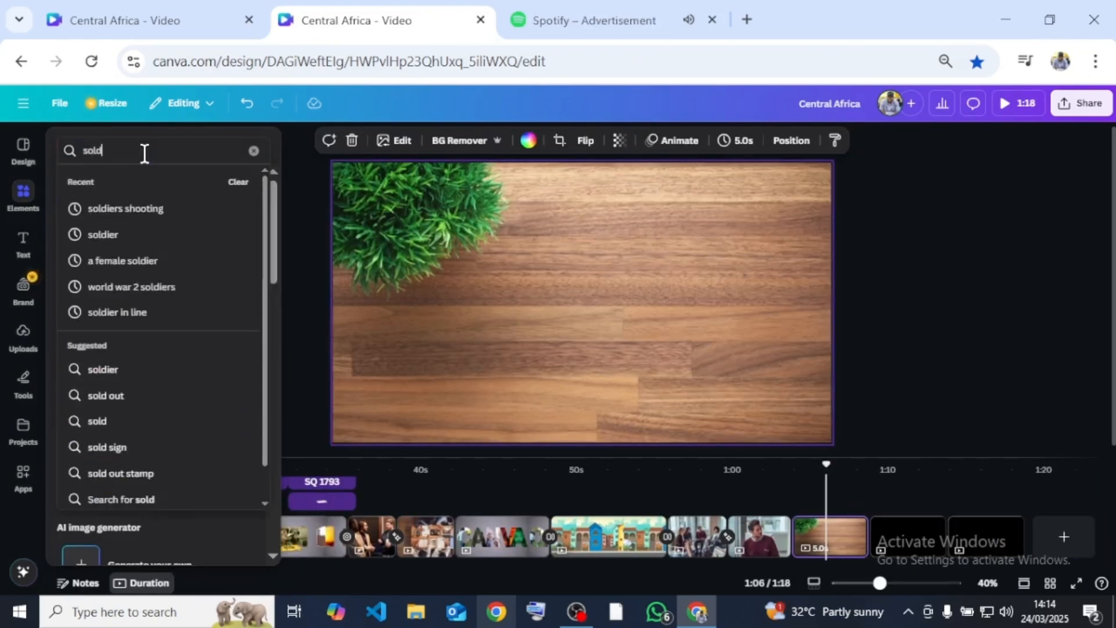
{"action": "type", "text": "d"}
{"action": "left_click", "coordinate": [103, 235]}
{"action": "left_click", "coordinate": [190, 182]}
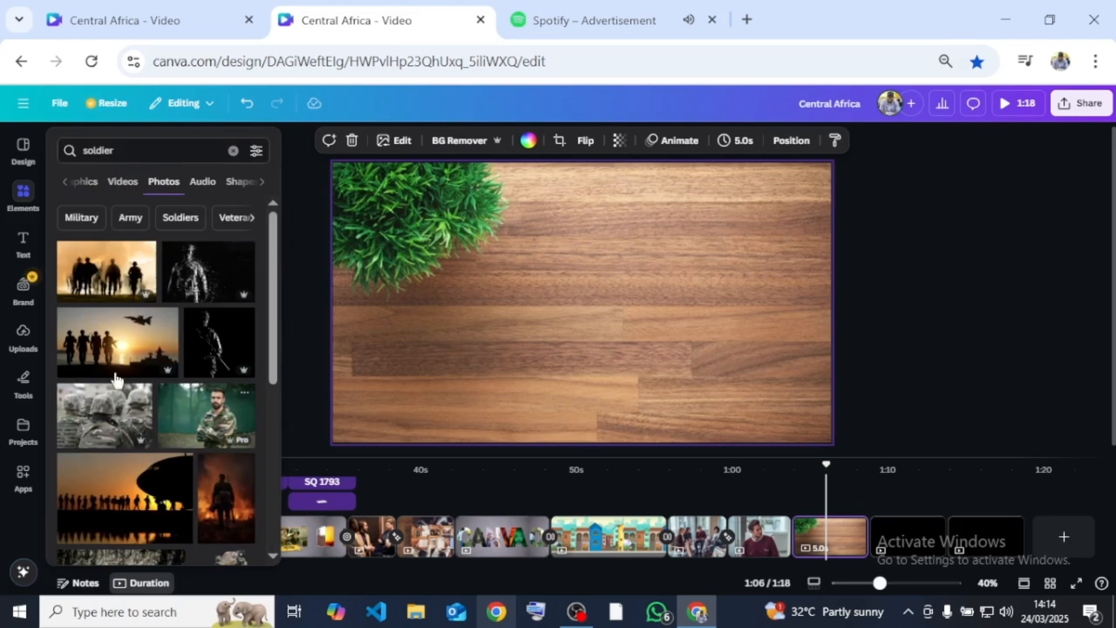
{"action": "scroll", "coordinate": [155, 498], "scroll_direction": "down", "scroll_amount": 10}
{"action": "scroll", "coordinate": [154, 498], "scroll_direction": "down", "scroll_amount": 2}
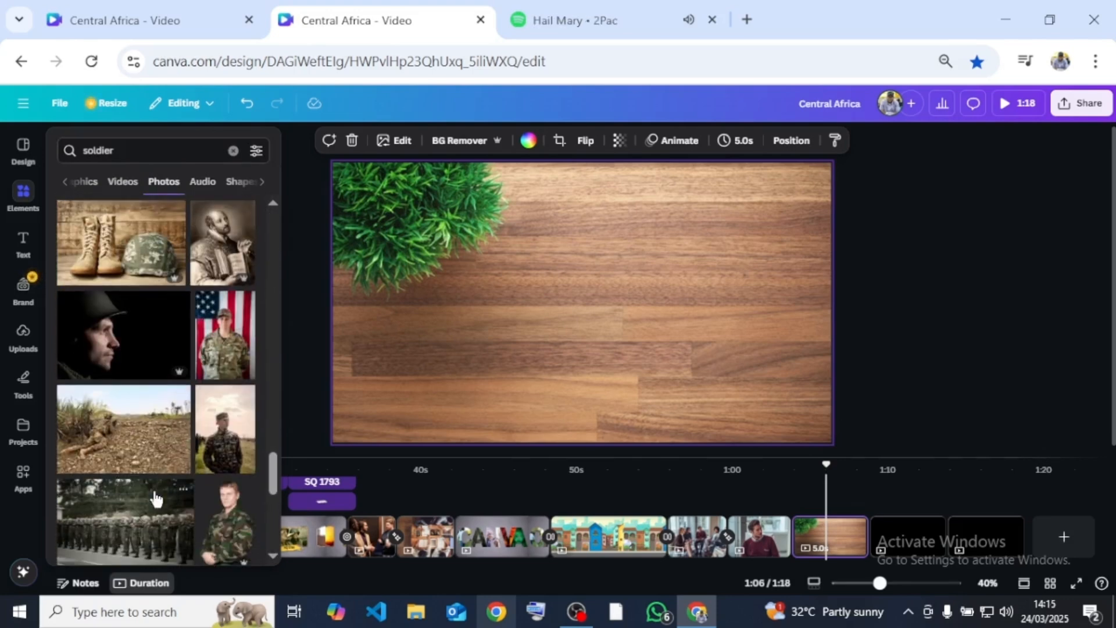
{"action": "left_click", "coordinate": [231, 352]}
{"action": "left_click_drag", "start_coordinate": [617, 323], "coordinate": [752, 307]}
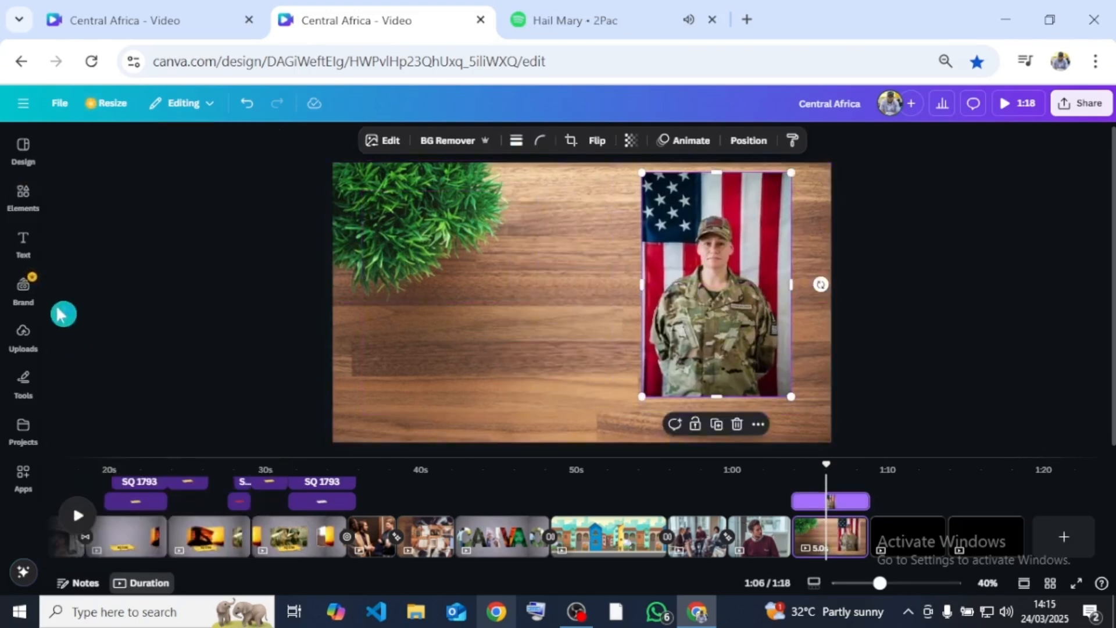
- Add the embracing military family, two standing soldiers and kneeling mother soldier photos, placing them overlapped at the desk's right edge
{"action": "left_click", "coordinate": [25, 201]}
{"action": "scroll", "coordinate": [63, 392], "scroll_direction": "down", "scroll_amount": 5}
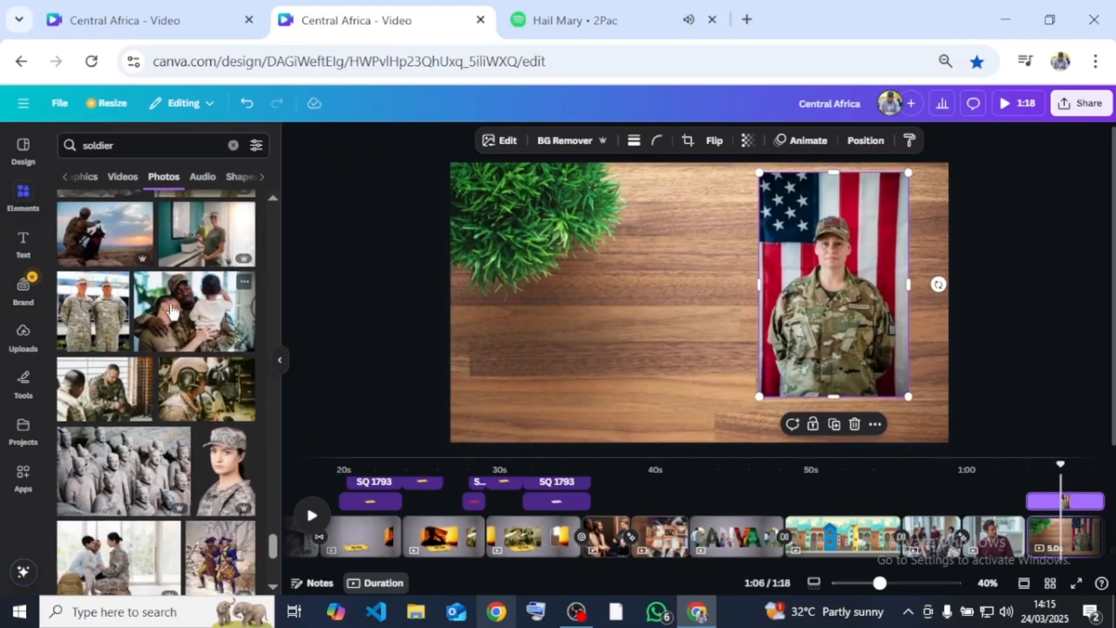
{"action": "left_click", "coordinate": [186, 313]}
{"action": "left_click_drag", "start_coordinate": [670, 330], "coordinate": [898, 317]}
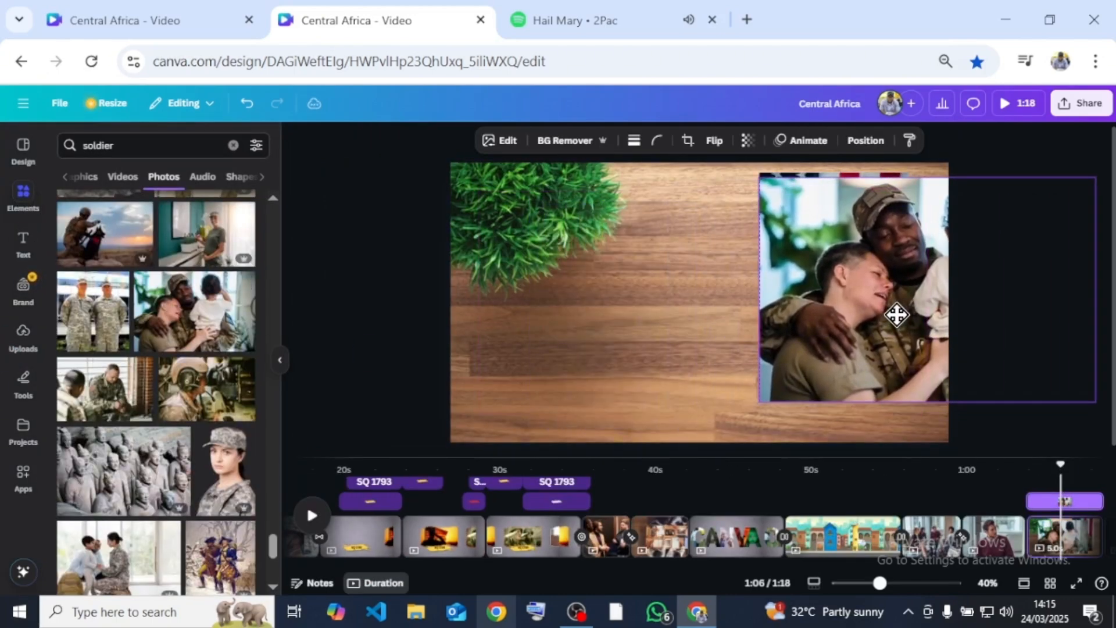
{"action": "left_click", "coordinate": [93, 311]}
{"action": "left_click_drag", "start_coordinate": [673, 324], "coordinate": [830, 299]}
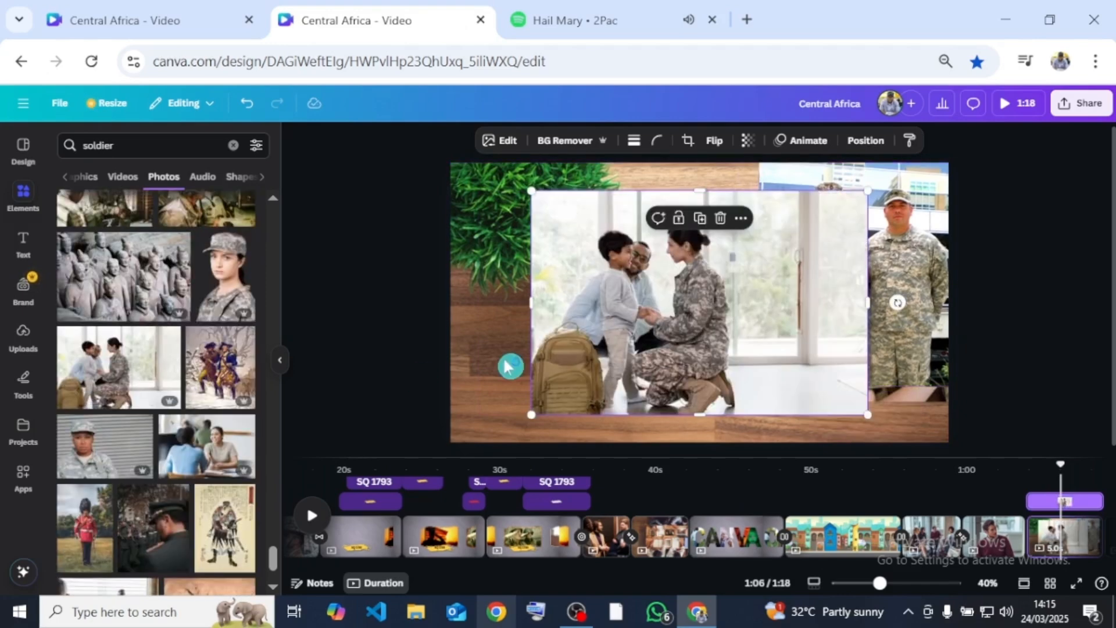
{"action": "left_click_drag", "start_coordinate": [663, 314], "coordinate": [812, 314]}
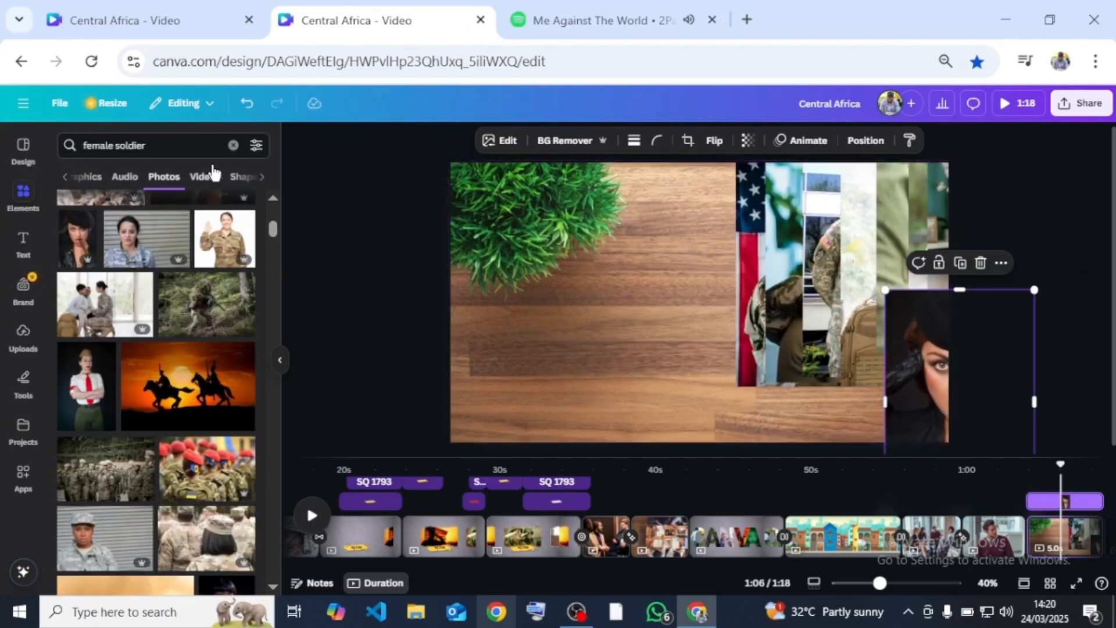
- Search for "Frame", place a tall rectangular frame on the middle of the desk, and fill it with the flag soldier photo
{"action": "left_click", "coordinate": [234, 146]}
{"action": "type", "text": "fr"}
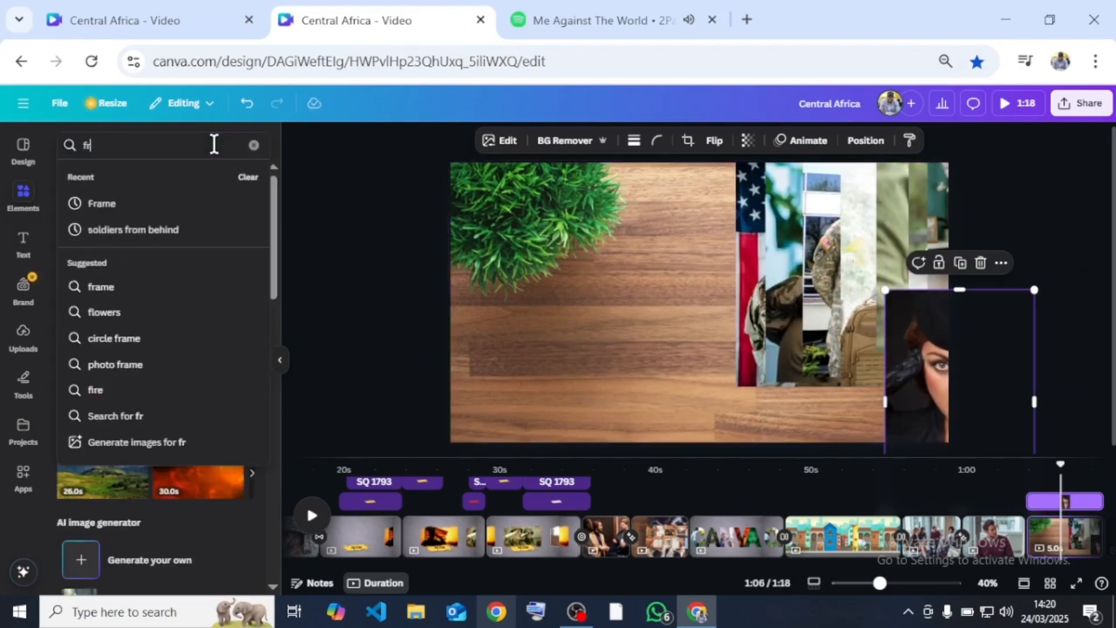
{"action": "left_click", "coordinate": [156, 209]}
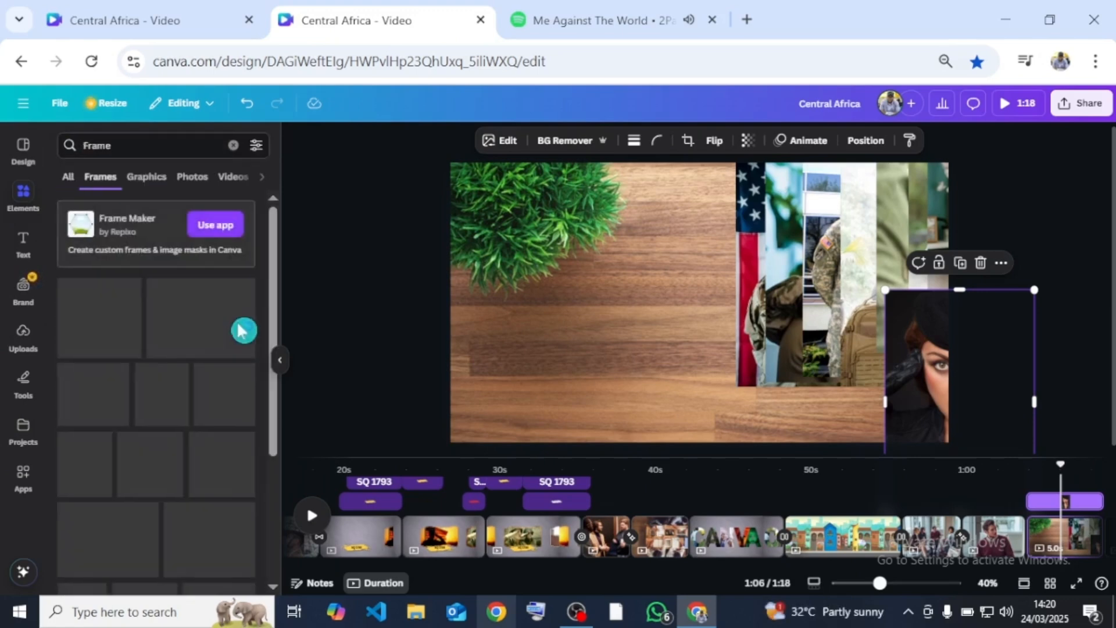
{"action": "scroll", "coordinate": [131, 459], "scroll_direction": "down", "scroll_amount": 5}
{"action": "left_click", "coordinate": [88, 427]}
{"action": "left_click_drag", "start_coordinate": [701, 310], "coordinate": [638, 329]}
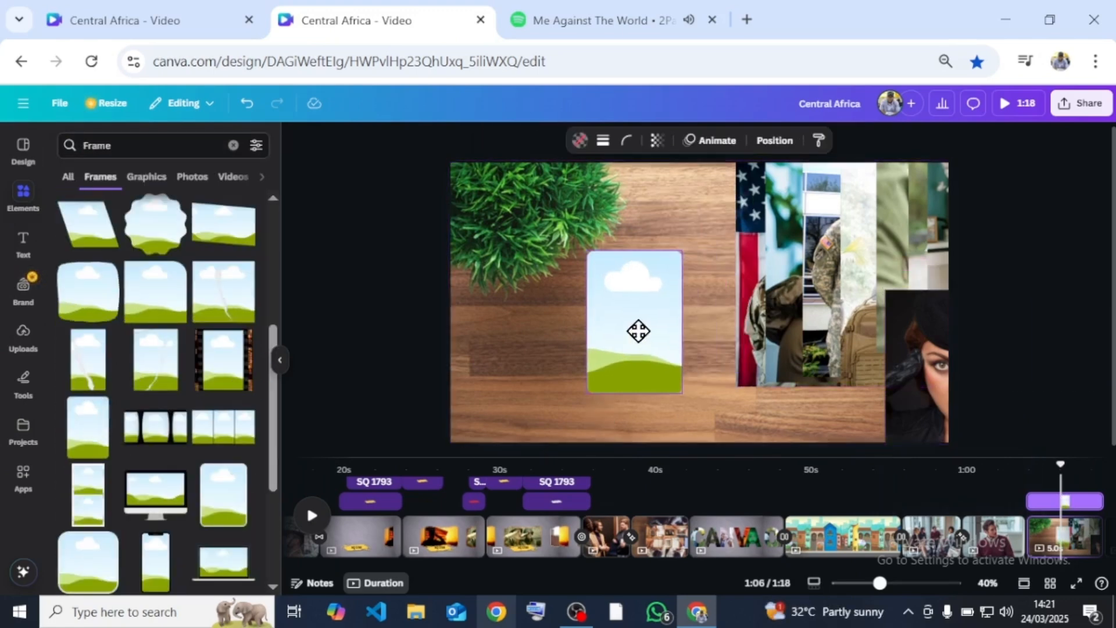
{"action": "left_click", "coordinate": [744, 282]}
{"action": "left_click_drag", "start_coordinate": [743, 282], "coordinate": [598, 314]}
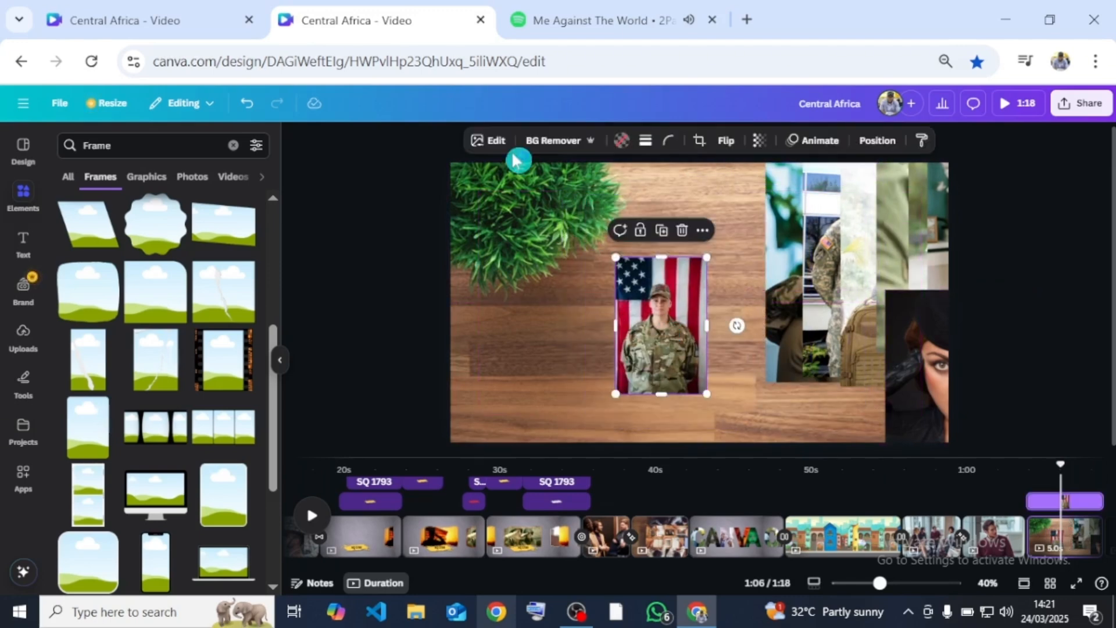
- Apply a Drop shadow with a blur amount of 30 to the framed soldier photo and tilt it slightly counterclockwise
{"action": "left_click", "coordinate": [497, 142]}
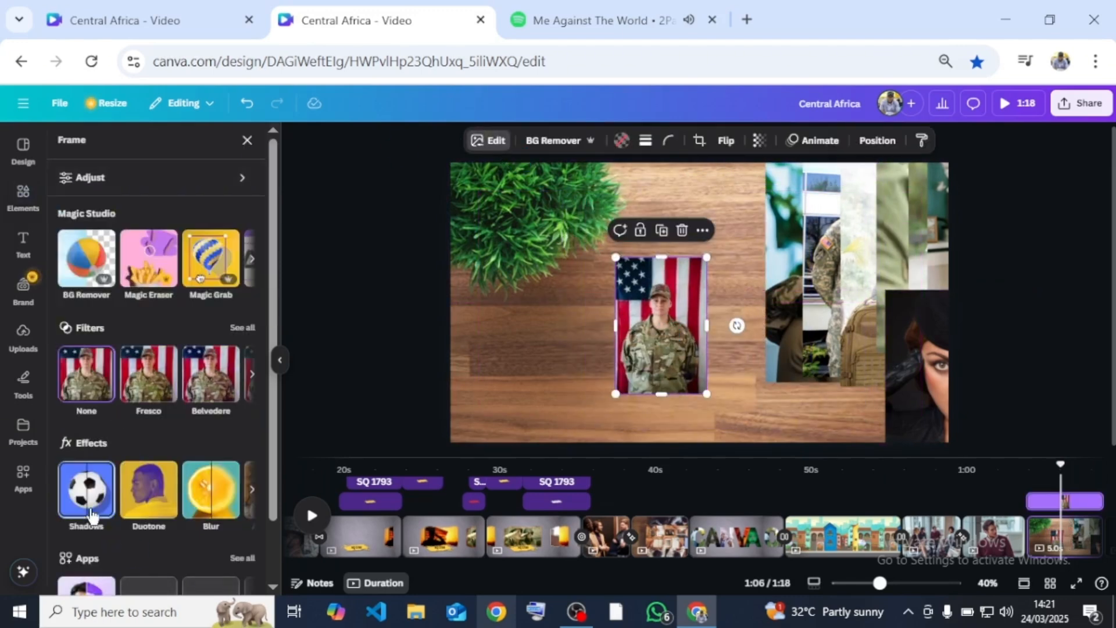
{"action": "left_click", "coordinate": [87, 491]}
{"action": "left_click", "coordinate": [168, 283]}
{"action": "left_click_drag", "start_coordinate": [93, 528], "coordinate": [109, 530]}
{"action": "scroll", "coordinate": [168, 583], "scroll_direction": "down", "scroll_amount": 2}
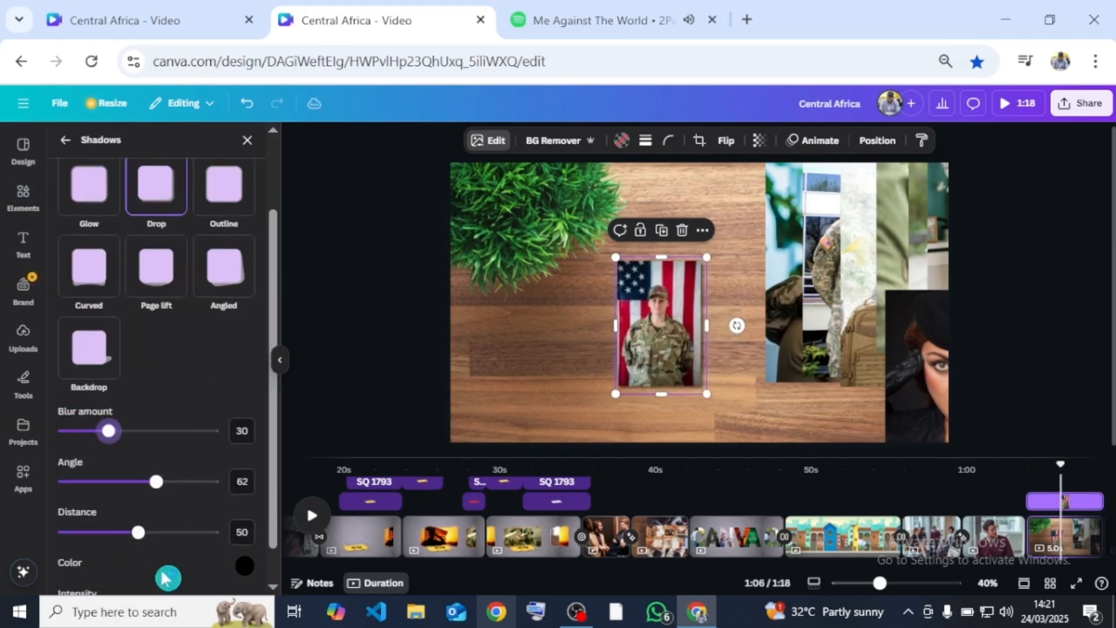
{"action": "left_click_drag", "start_coordinate": [737, 325], "coordinate": [740, 324]}
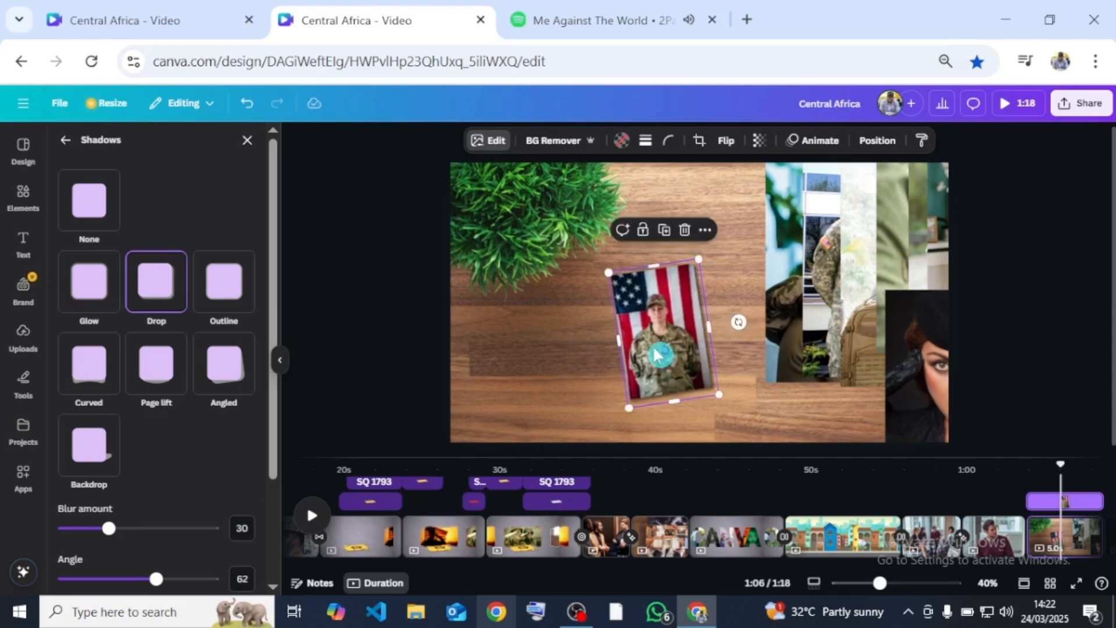
- Duplicate the tilted frame, fill the copy with the embracing family photo, and stack it over the flag soldier at a different tilt
{"action": "left_click_drag", "start_coordinate": [656, 372], "coordinate": [718, 330]}
{"action": "left_click_drag", "start_coordinate": [674, 235], "coordinate": [676, 236]}
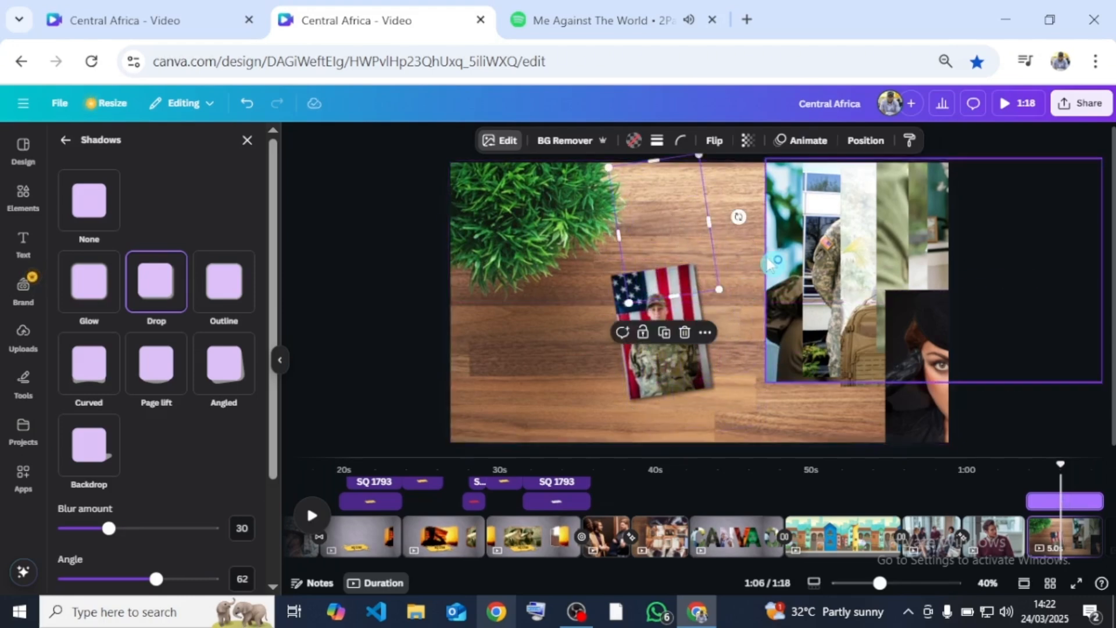
{"action": "left_click_drag", "start_coordinate": [773, 270], "coordinate": [651, 219]}
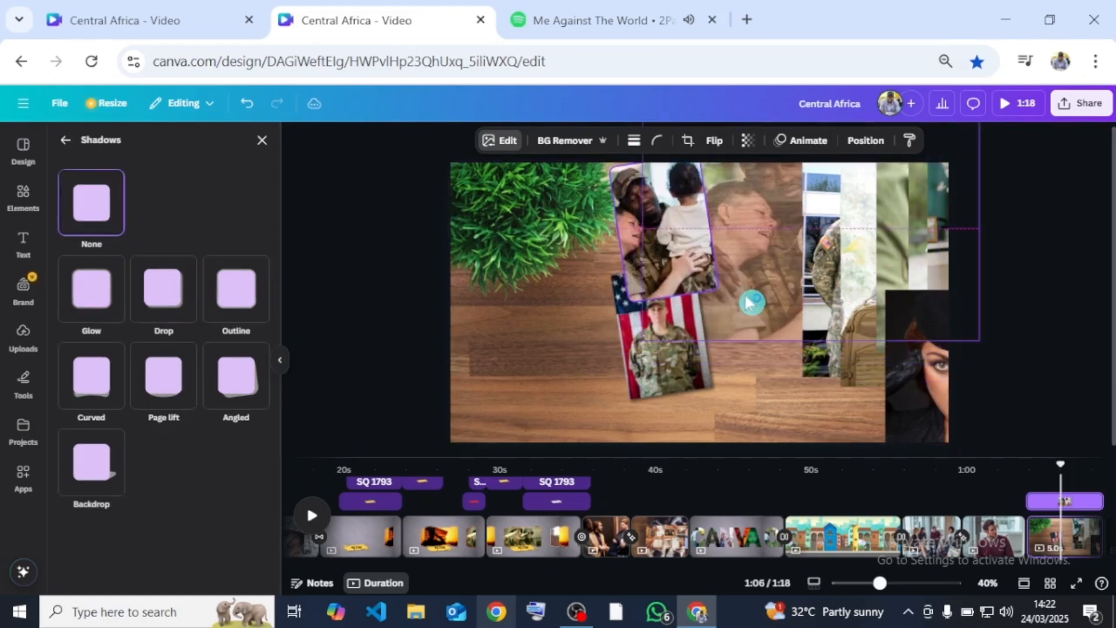
{"action": "left_click_drag", "start_coordinate": [750, 302], "coordinate": [677, 307]}
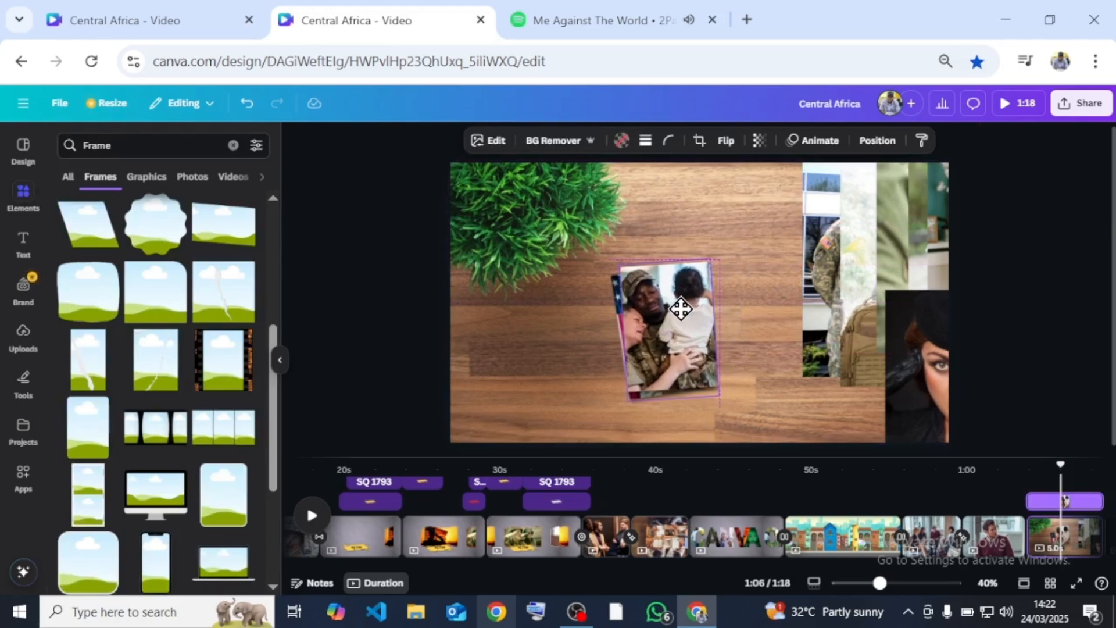
- Stack two more duplicated frames on the pile, filled with the standing soldiers photo and the kneeling mother soldier photo
{"action": "left_click_drag", "start_coordinate": [813, 291], "coordinate": [673, 329]}
{"action": "left_click", "coordinate": [721, 394]}
{"action": "key", "text": "ctrl+d"}
{"action": "left_click_drag", "start_coordinate": [673, 329], "coordinate": [762, 256]}
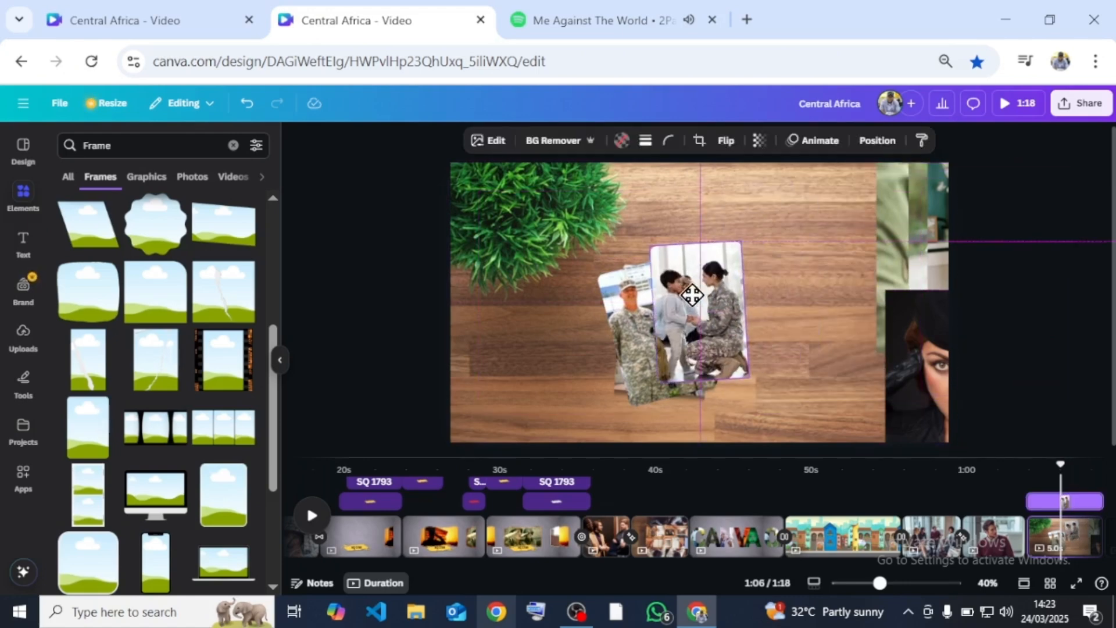
- Fill further duplicated frames with the remaining photos, stacking the family portrait on the pile and placing the black beret woman upright beside it
{"action": "left_click_drag", "start_coordinate": [910, 363], "coordinate": [846, 325]}
{"action": "left_click", "coordinate": [677, 329]}
{"action": "key", "text": "ctrl+d"}
{"action": "left_click_drag", "start_coordinate": [678, 329], "coordinate": [812, 236]}
{"action": "left_click_drag", "start_coordinate": [874, 379], "coordinate": [819, 268]}
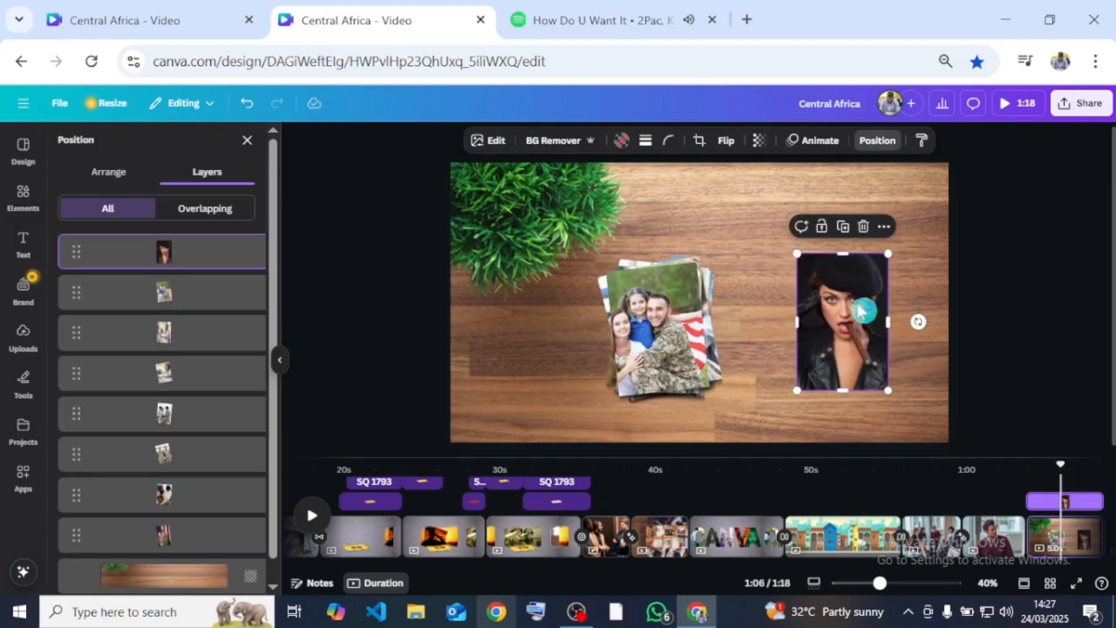
- Give the framed photo of the woman in the black beret a solid white border with weight 8
{"action": "left_click", "coordinate": [645, 141]}
{"action": "left_click", "coordinate": [608, 179]}
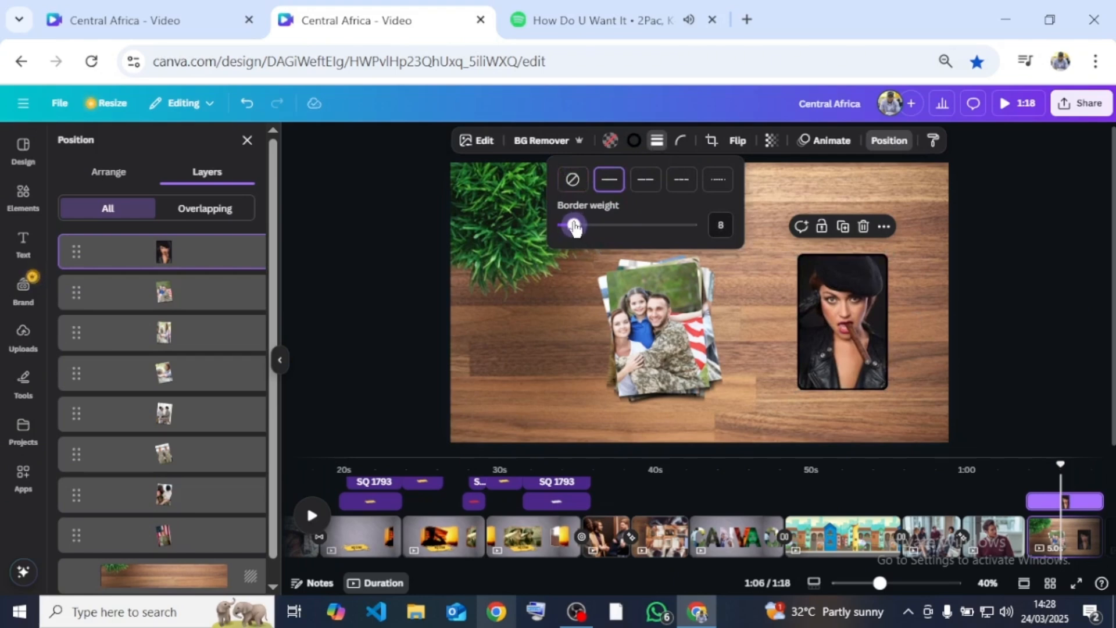
{"action": "left_click", "coordinate": [634, 140]}
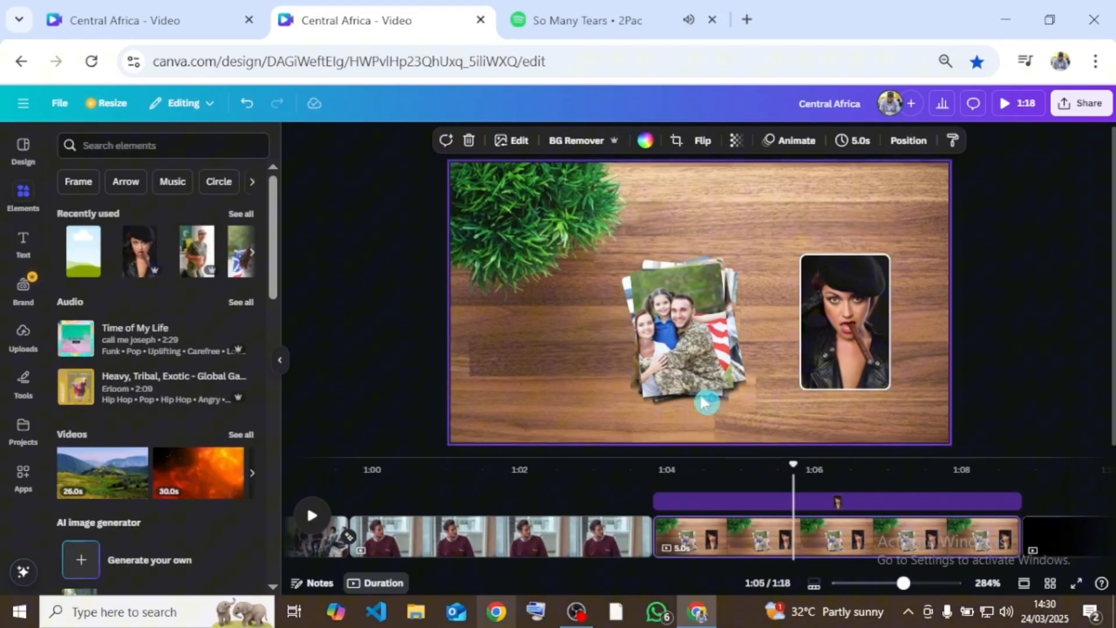
- Shift the photo pile toward the desk's centre and stagger the framed photo layers' start times, with the black beret woman appearing last
{"action": "left_click_drag", "start_coordinate": [594, 340], "coordinate": [698, 338]}
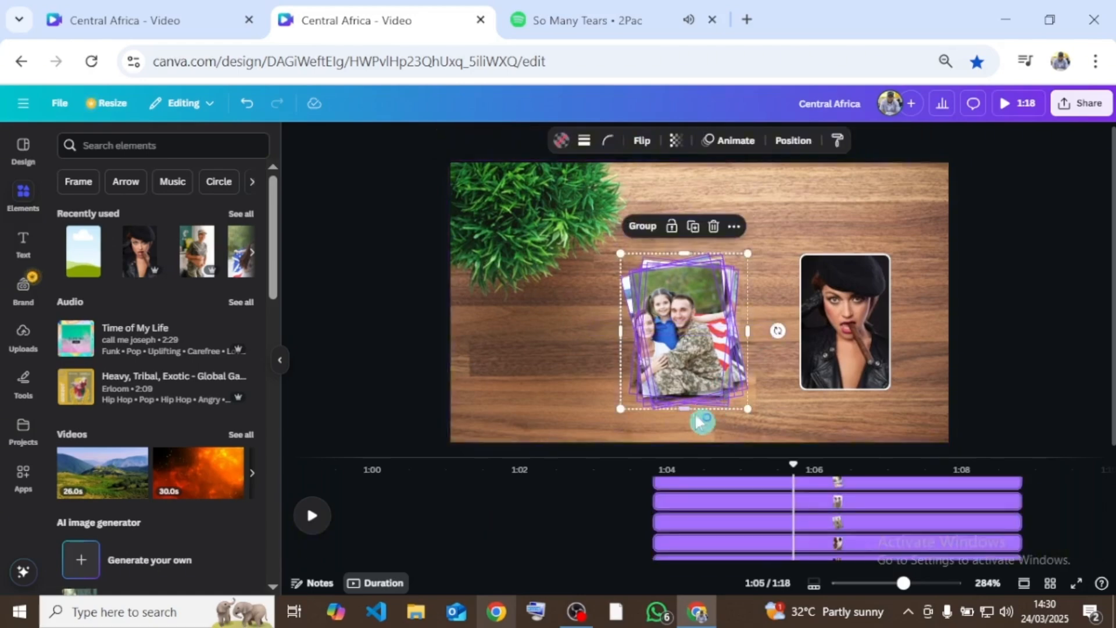
{"action": "scroll", "coordinate": [794, 466], "scroll_direction": "up", "scroll_amount": 1}
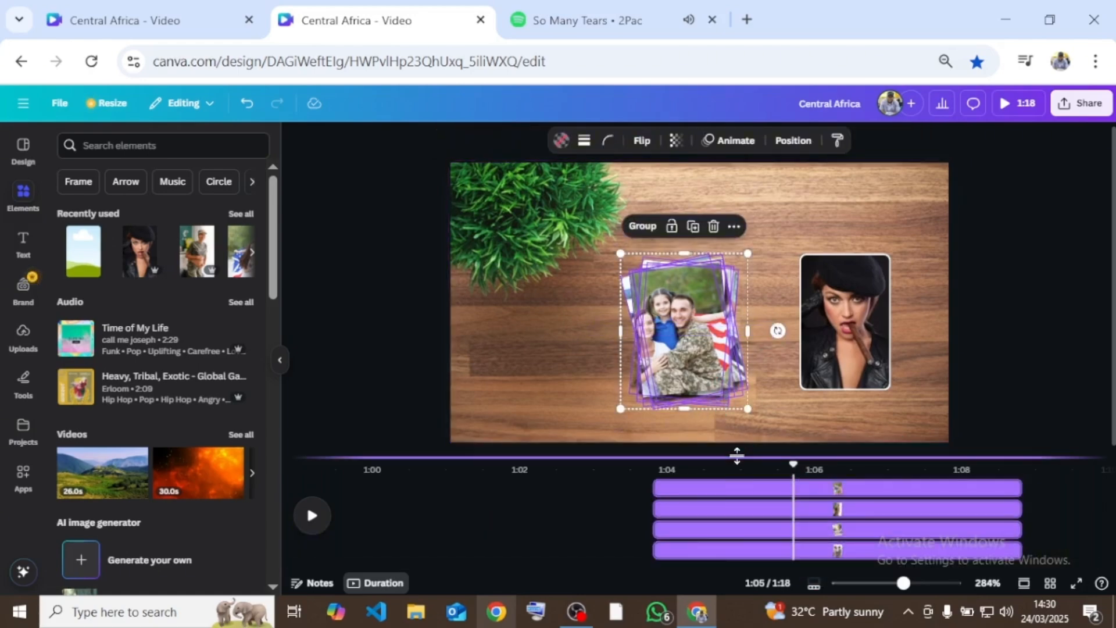
{"action": "left_click_drag", "start_coordinate": [736, 456], "coordinate": [736, 368]}
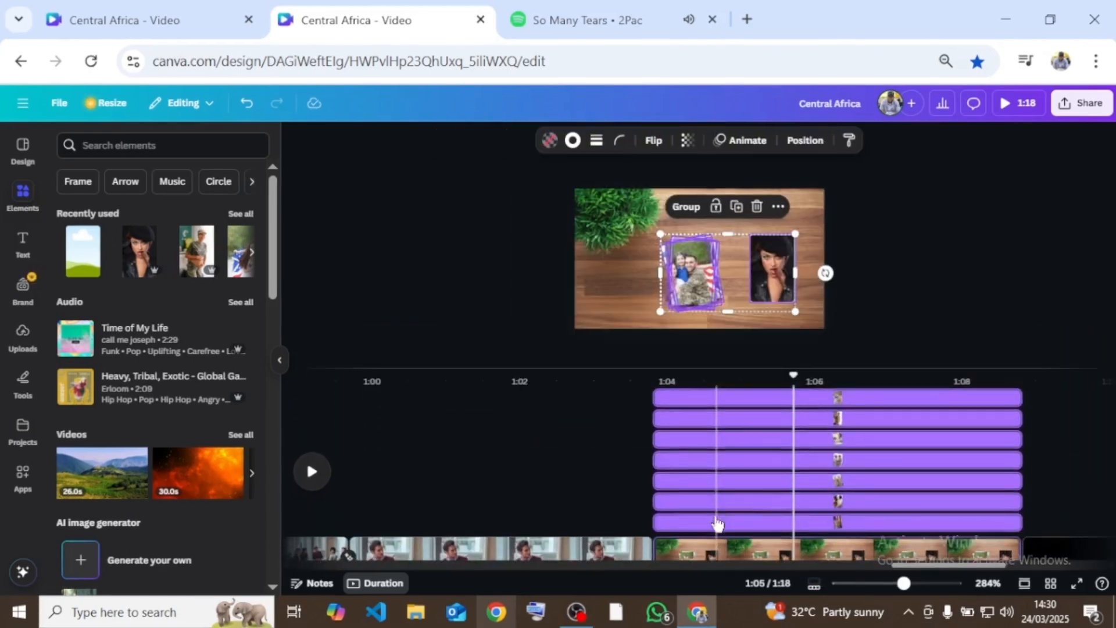
{"action": "scroll", "coordinate": [718, 524], "scroll_direction": "down", "scroll_amount": 1}
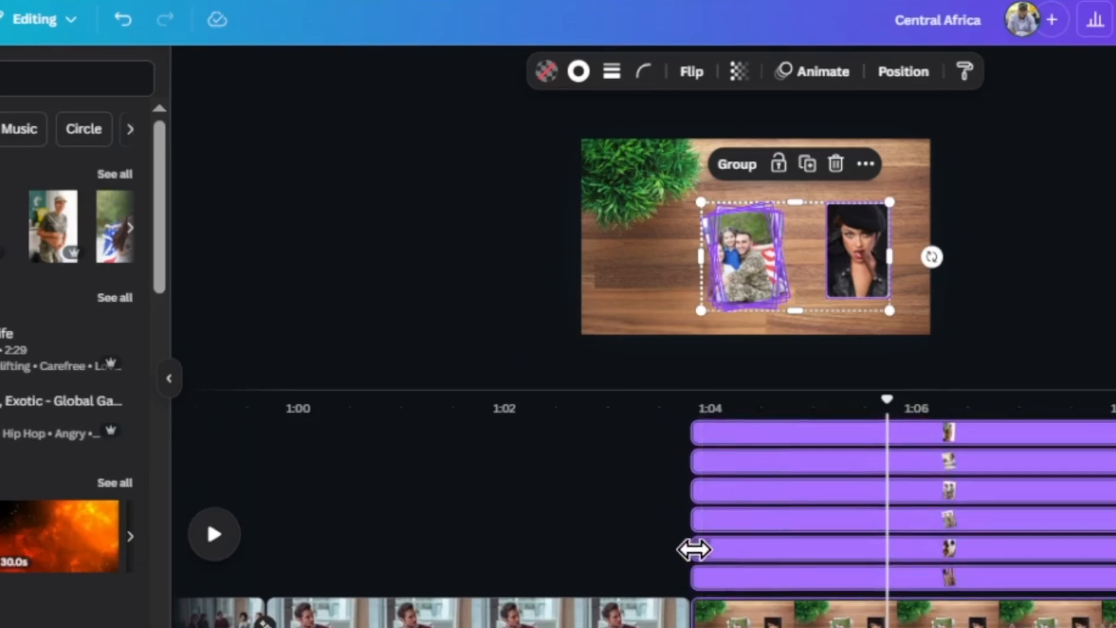
{"action": "left_click_drag", "start_coordinate": [695, 549], "coordinate": [709, 548]}
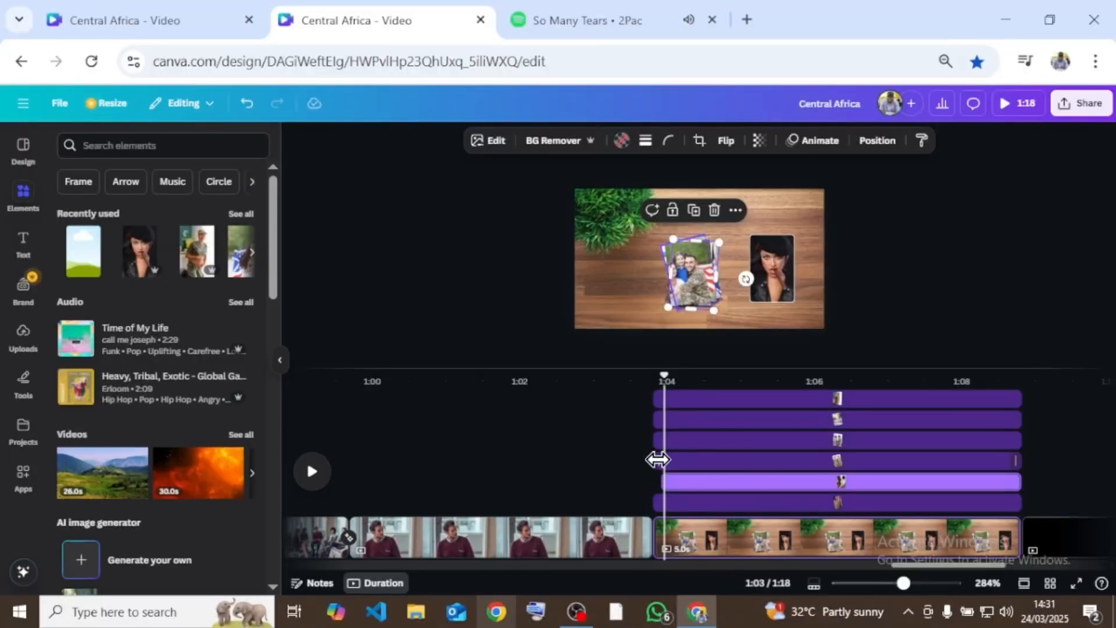
{"action": "left_click", "coordinate": [701, 520]}
{"action": "left_click_drag", "start_coordinate": [654, 439], "coordinate": [687, 402]}
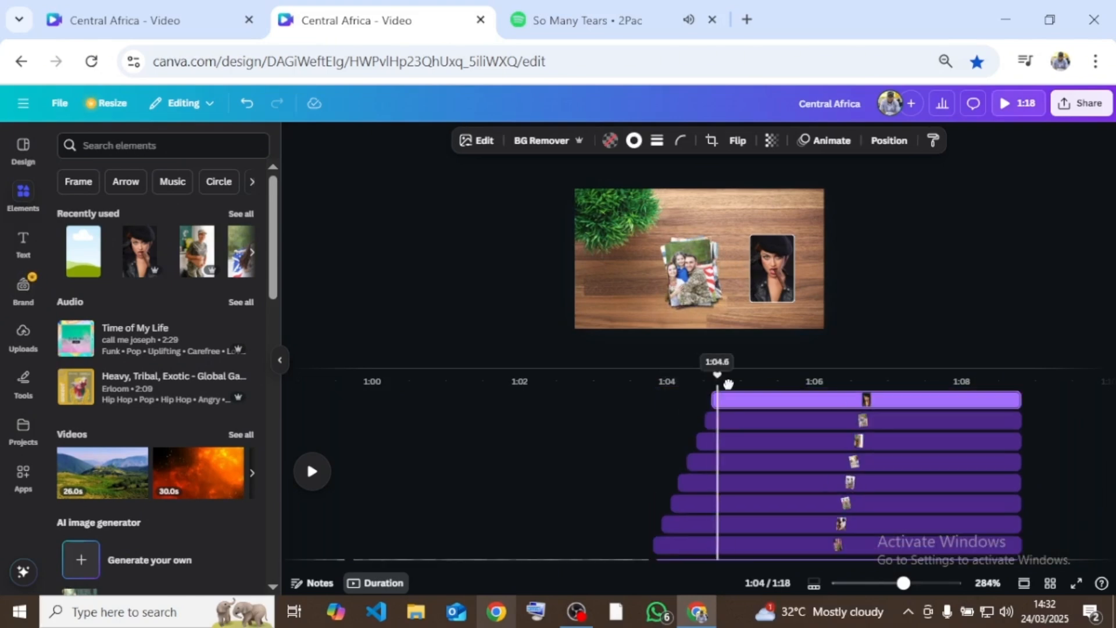
{"action": "mouse_move", "coordinate": [725, 383]}
{"action": "left_mouse_down"}
{"action": "mouse_move", "coordinate": [755, 384]}
{"action": "mouse_move", "coordinate": [733, 400]}
{"action": "left_mouse_up"}
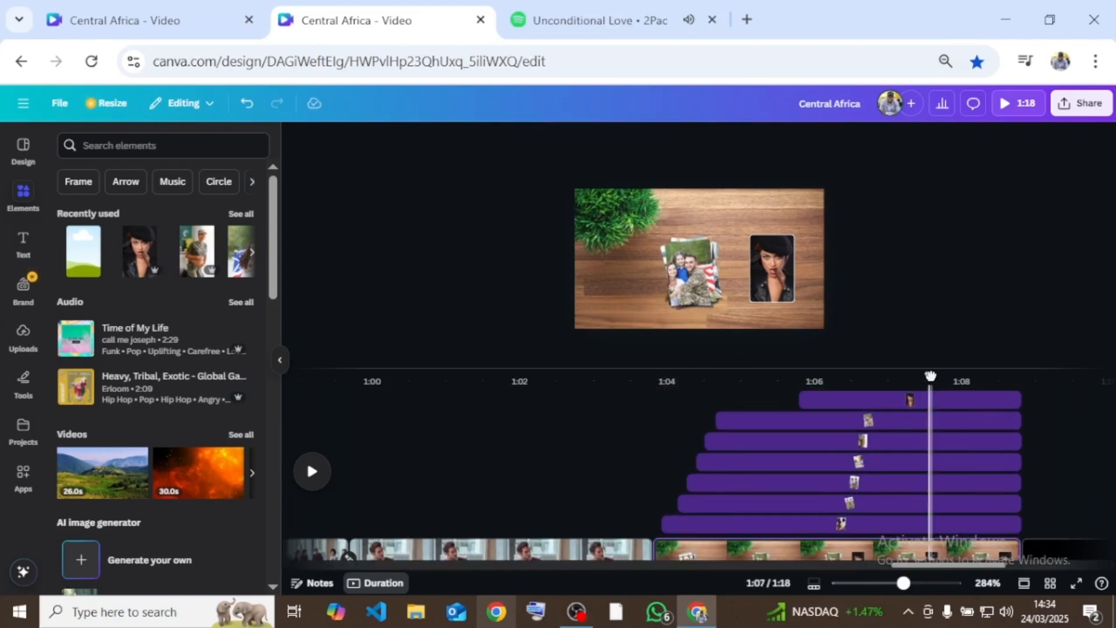
{"action": "left_click_drag", "start_coordinate": [929, 376], "coordinate": [552, 413]}
- Search the video elements for "smoke" and add the 15-second white smoke clip to the desk page
{"action": "left_click", "coordinate": [223, 147]}
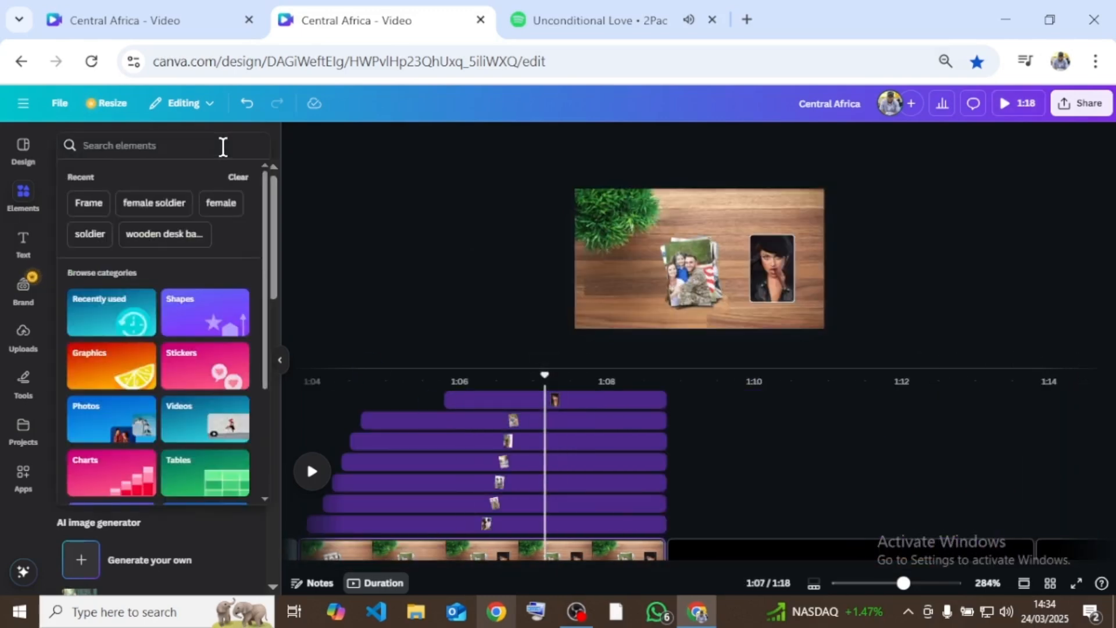
{"action": "type", "text": "smoke"}
{"action": "key", "text": "Return"}
{"action": "left_click", "coordinate": [99, 177]}
{"action": "scroll", "coordinate": [183, 433], "scroll_direction": "down", "scroll_amount": 5}
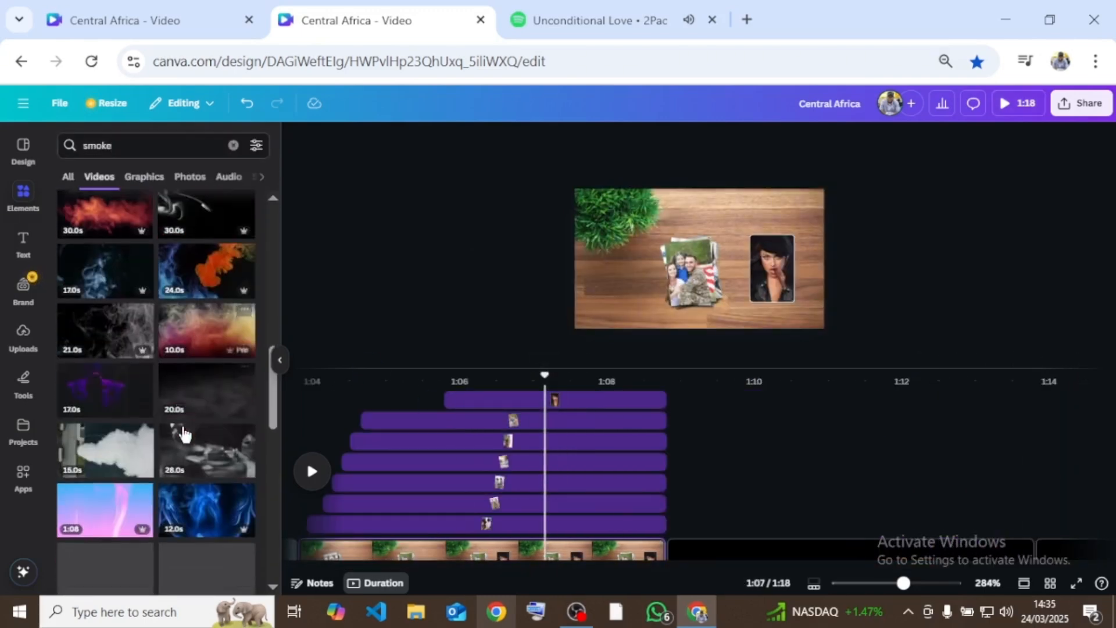
{"action": "scroll", "coordinate": [183, 433], "scroll_direction": "down", "scroll_amount": 2}
{"action": "left_click", "coordinate": [104, 349]}
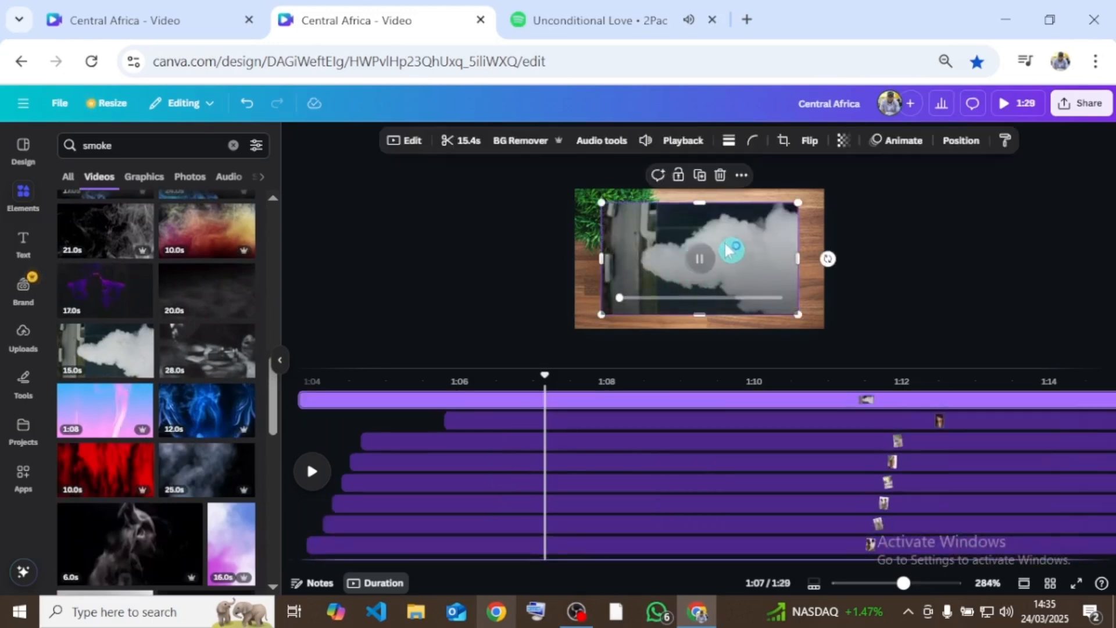
- Remove the smoke clip's background and set its brightness to 20, highlights to -3 and vibrance to 100
{"action": "left_click", "coordinate": [516, 146]}
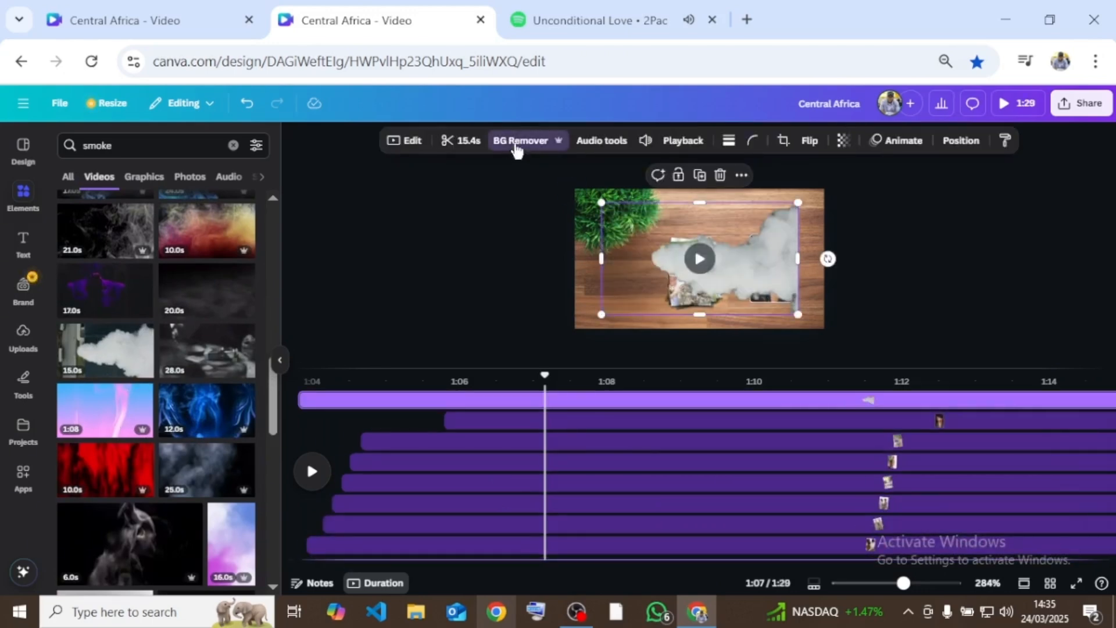
{"action": "left_click", "coordinate": [417, 142]}
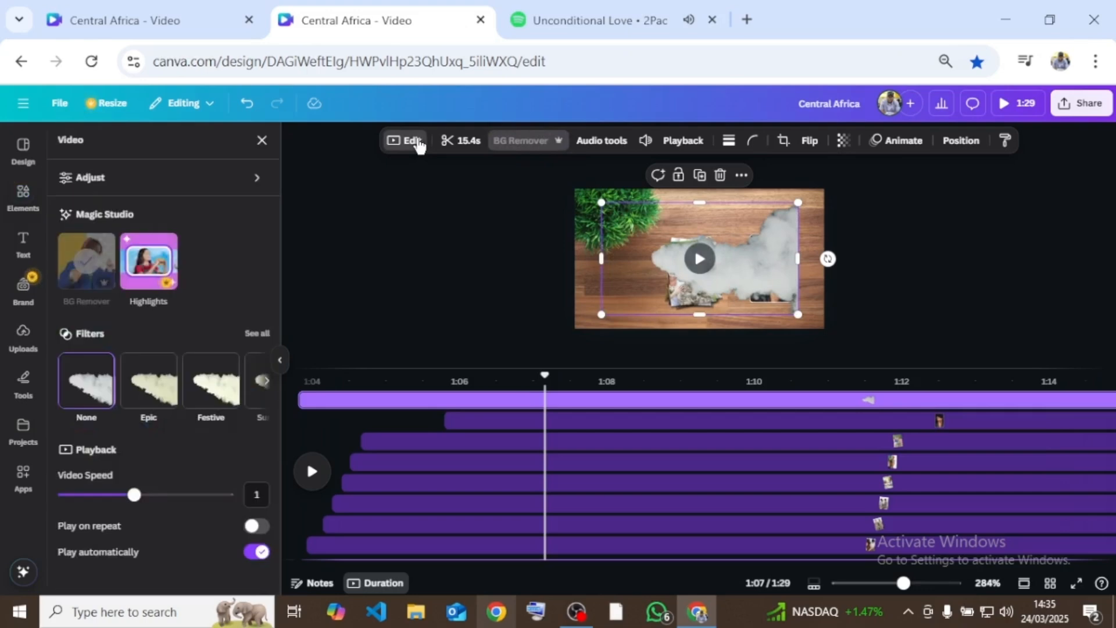
{"action": "left_click", "coordinate": [223, 192]}
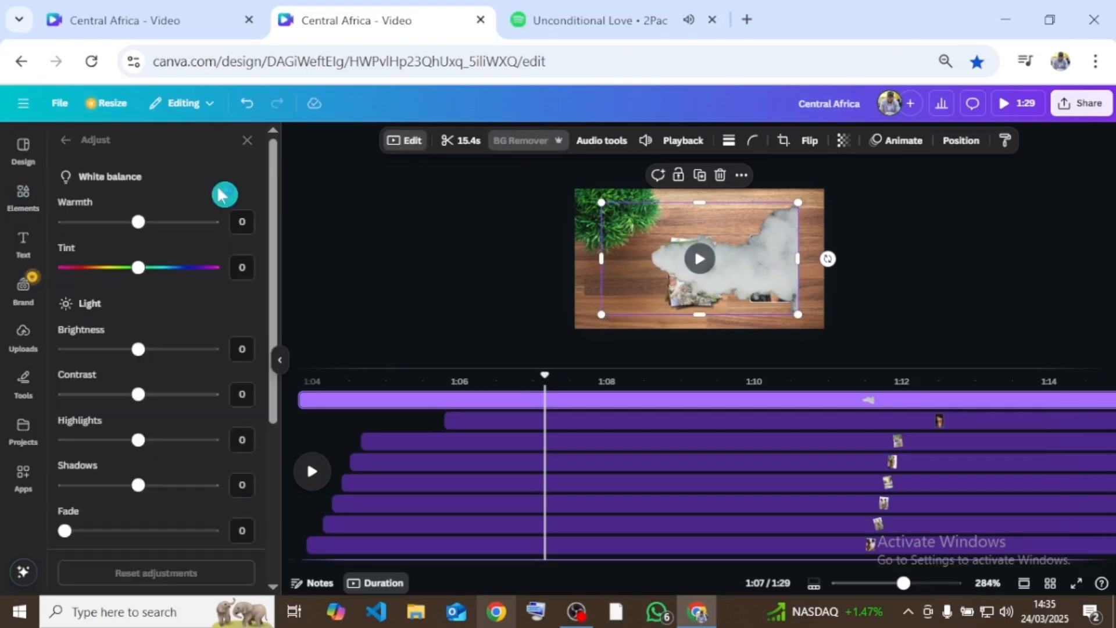
{"action": "left_click_drag", "start_coordinate": [137, 349], "coordinate": [153, 349]}
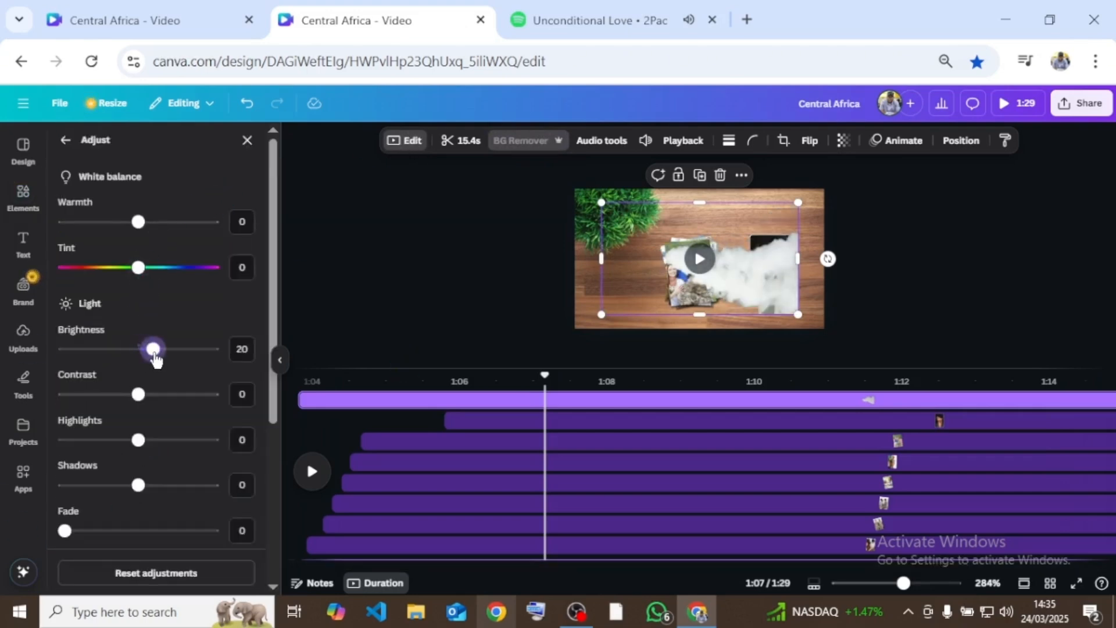
{"action": "scroll", "coordinate": [153, 349], "scroll_direction": "down", "scroll_amount": 3}
{"action": "left_click_drag", "start_coordinate": [64, 450], "coordinate": [212, 451]}
{"action": "scroll", "coordinate": [180, 489], "scroll_direction": "down", "scroll_amount": 2}
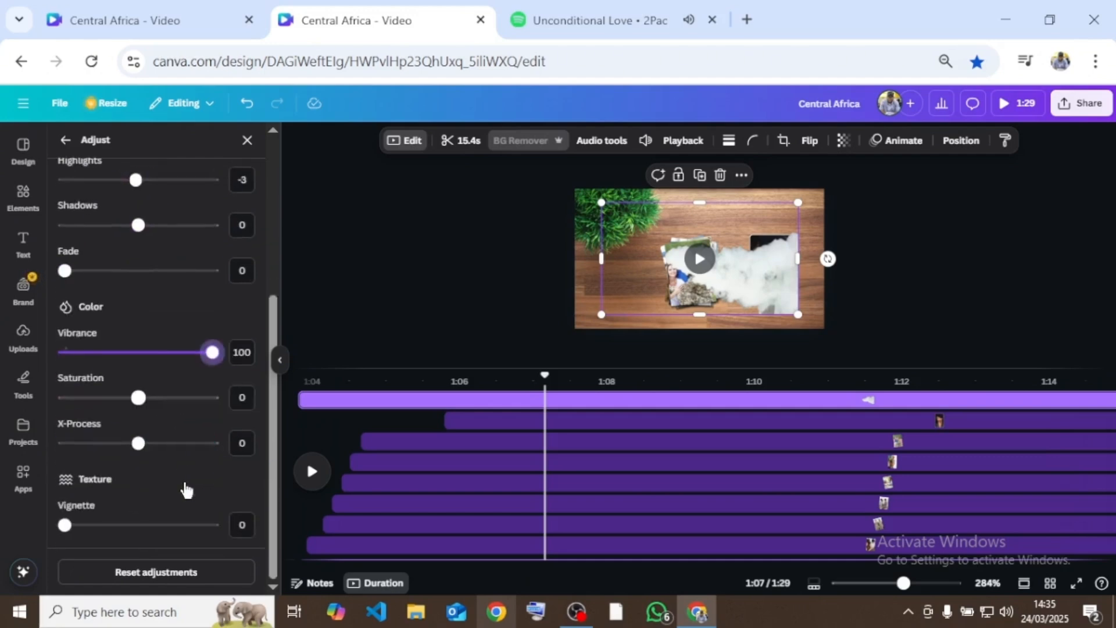
- Shrink and tilt the smoke clip over the black beret woman's photo, and trim its start to match her photo's layer
{"action": "left_click_drag", "start_coordinate": [600, 202], "coordinate": [736, 279]}
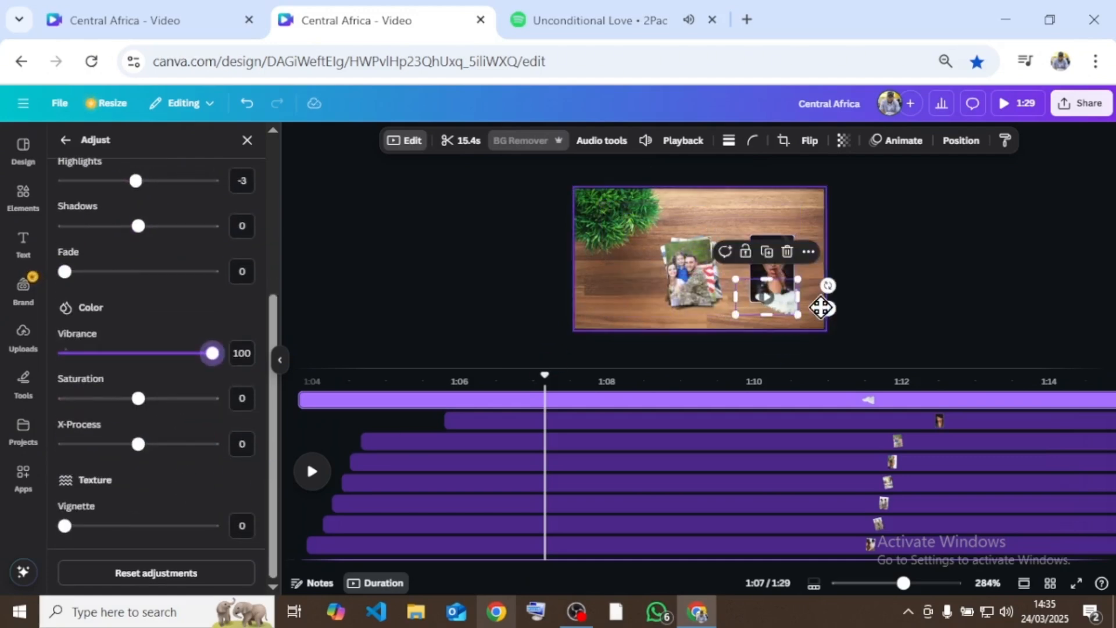
{"action": "left_click_drag", "start_coordinate": [828, 286], "coordinate": [817, 345]}
{"action": "scroll", "coordinate": [901, 323], "scroll_direction": "up", "scroll_amount": 4}
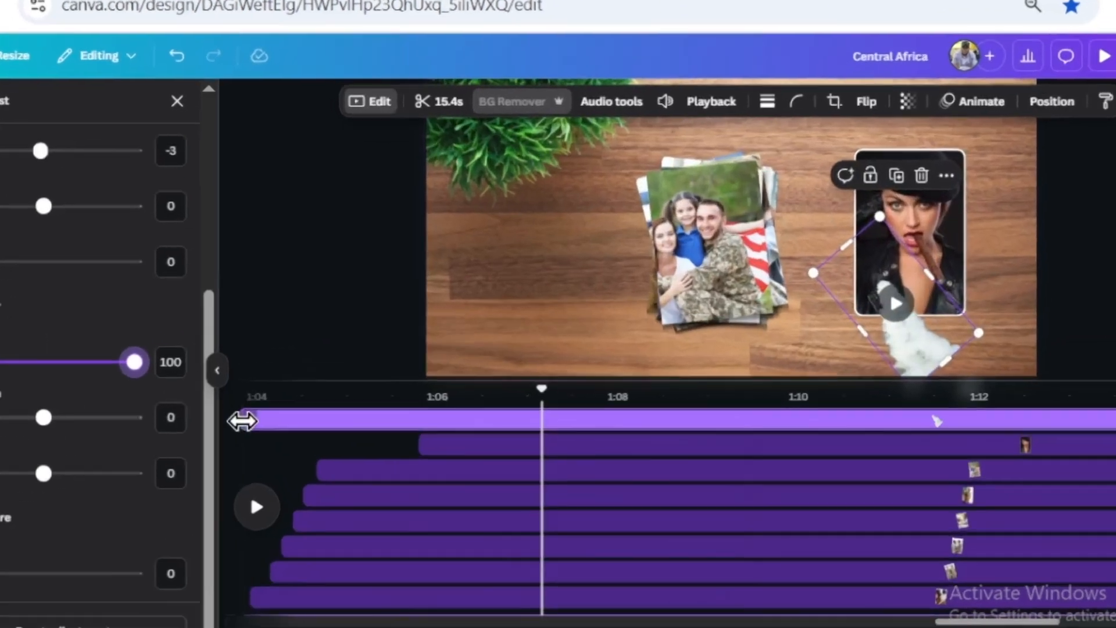
{"action": "left_click_drag", "start_coordinate": [304, 399], "coordinate": [538, 437]}
{"action": "left_click_drag", "start_coordinate": [530, 493], "coordinate": [605, 506]}
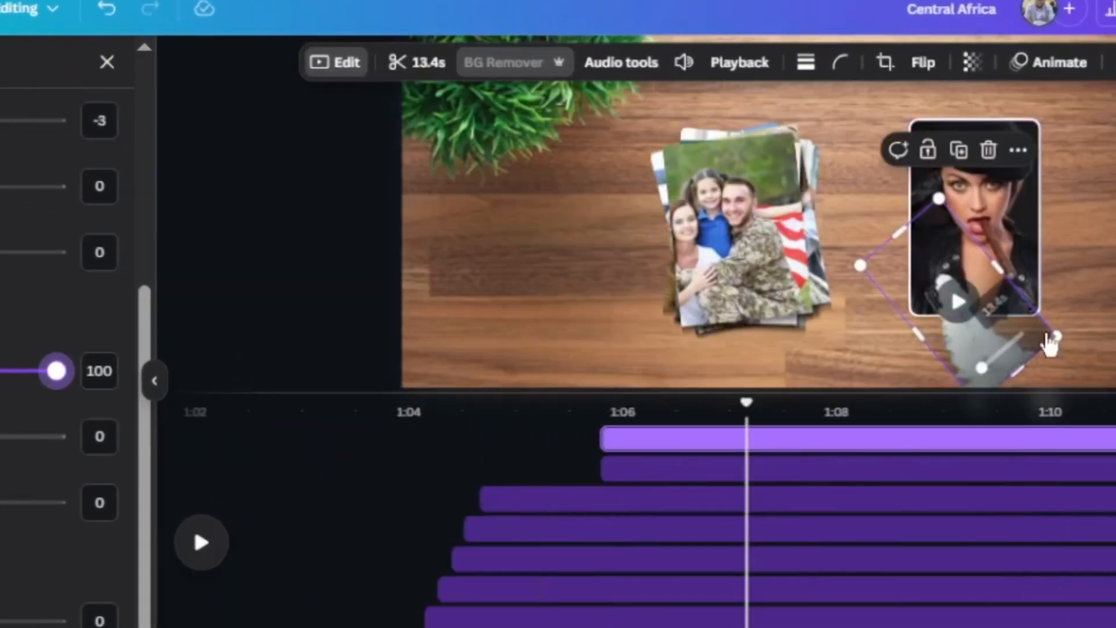
- Scale the smoke clip down further and position it so the smoke comes from the tip of the woman's cigar
{"action": "left_click_drag", "start_coordinate": [942, 199], "coordinate": [993, 324]}
{"action": "left_click_drag", "start_coordinate": [993, 381], "coordinate": [1047, 323]}
{"action": "scroll", "coordinate": [1090, 351], "scroll_direction": "up", "scroll_amount": 1}
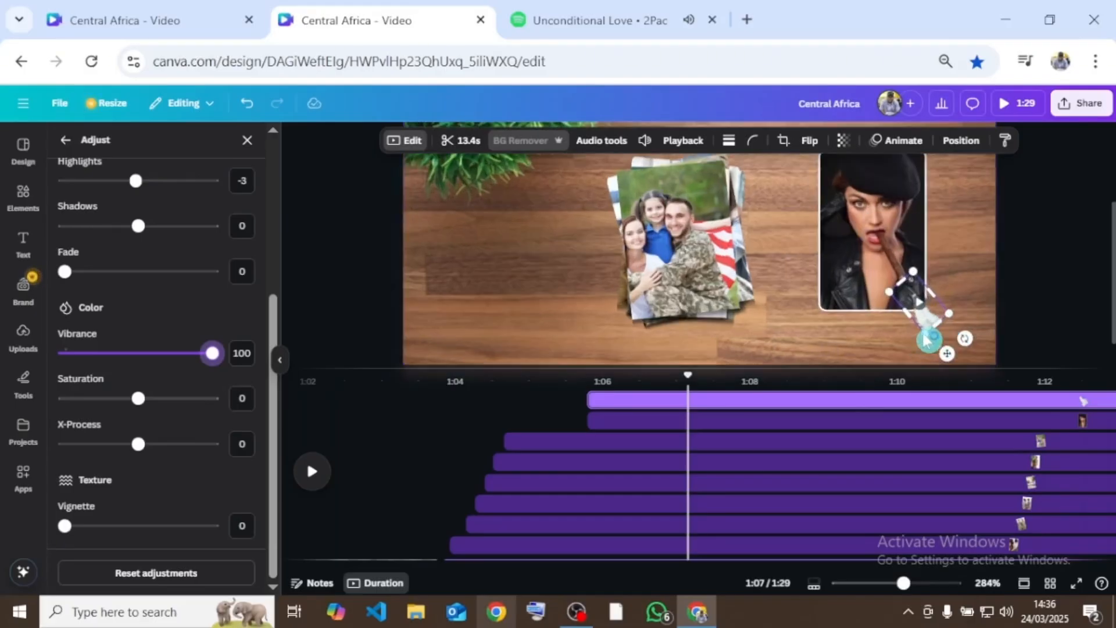
{"action": "scroll", "coordinate": [925, 339], "scroll_direction": "up", "scroll_amount": 1}
{"action": "left_click", "coordinate": [796, 366]}
{"action": "scroll", "coordinate": [1065, 421], "scroll_direction": "up", "scroll_amount": 4}
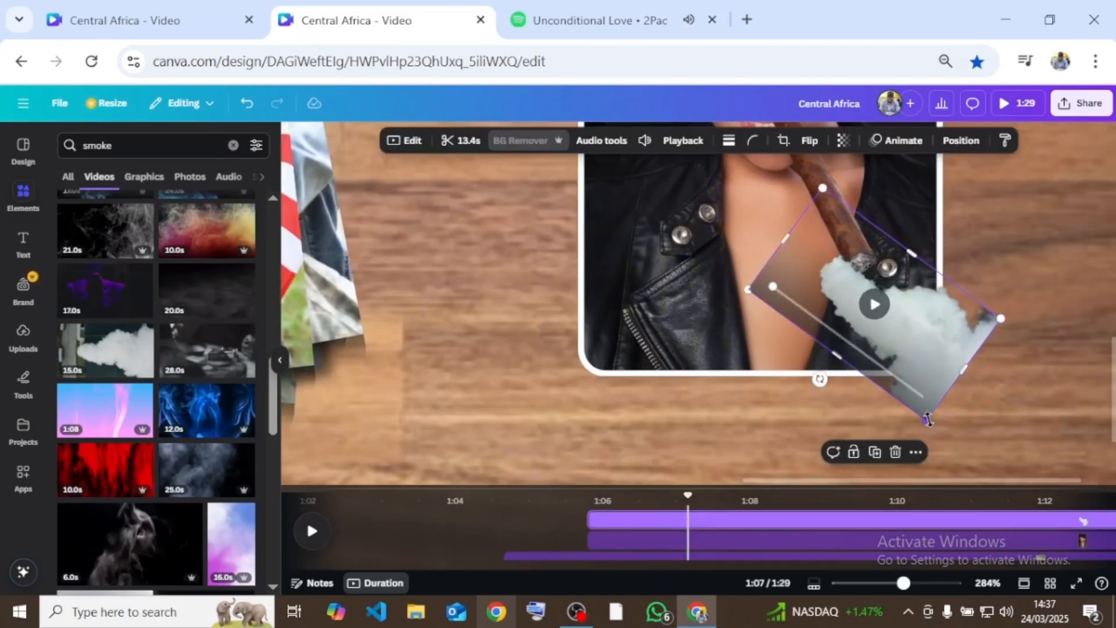
{"action": "left_click_drag", "start_coordinate": [928, 420], "coordinate": [911, 368]}
{"action": "left_click_drag", "start_coordinate": [960, 294], "coordinate": [946, 296]}
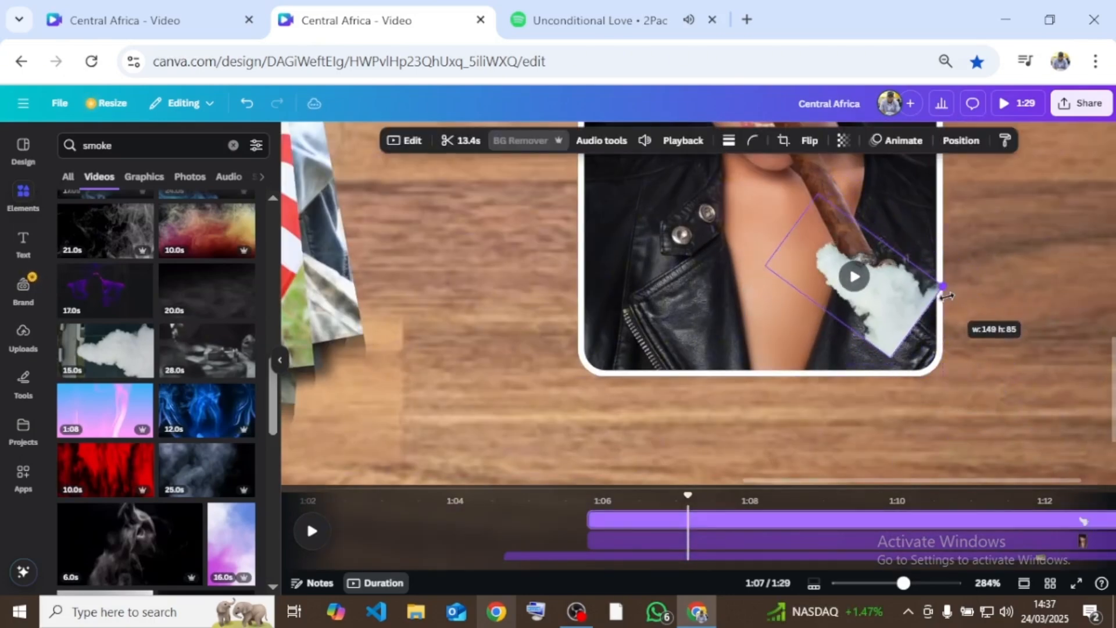
{"action": "left_click_drag", "start_coordinate": [765, 265], "coordinate": [816, 272]}
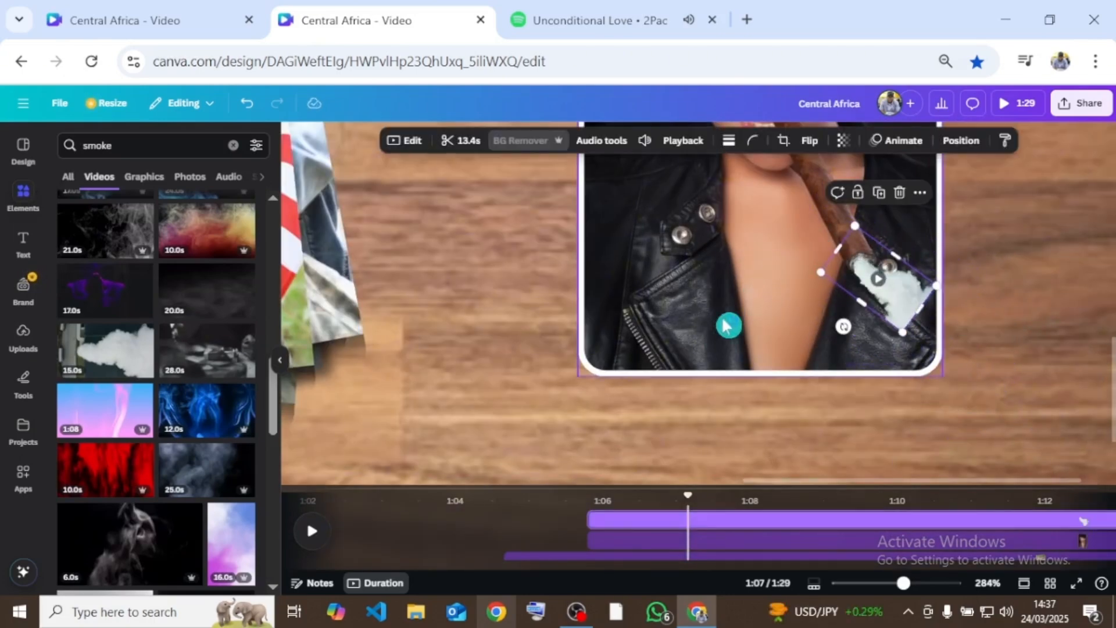
{"action": "scroll", "coordinate": [726, 325], "scroll_direction": "down", "scroll_amount": 5}
{"action": "left_click", "coordinate": [964, 433]}
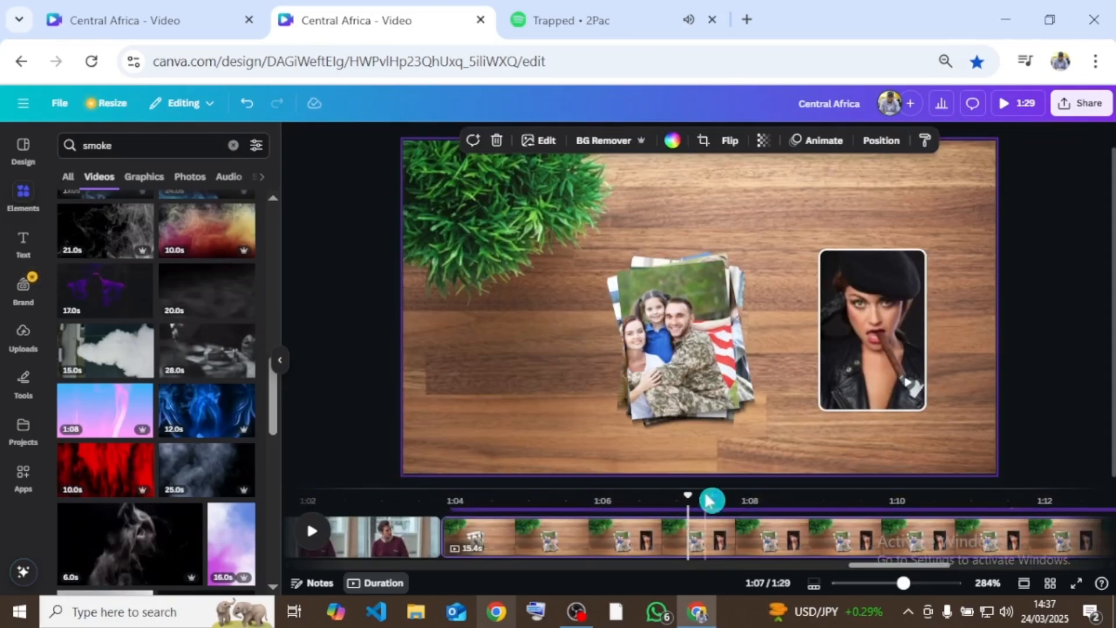
- Duplicate the desk page that holds the photo pile, the black beret woman and the smoke
{"action": "scroll", "coordinate": [742, 455], "scroll_direction": "down", "scroll_amount": 2}
{"action": "left_click_drag", "start_coordinate": [726, 485], "coordinate": [726, 474]}
{"action": "scroll", "coordinate": [802, 541], "scroll_direction": "down", "scroll_amount": 5}
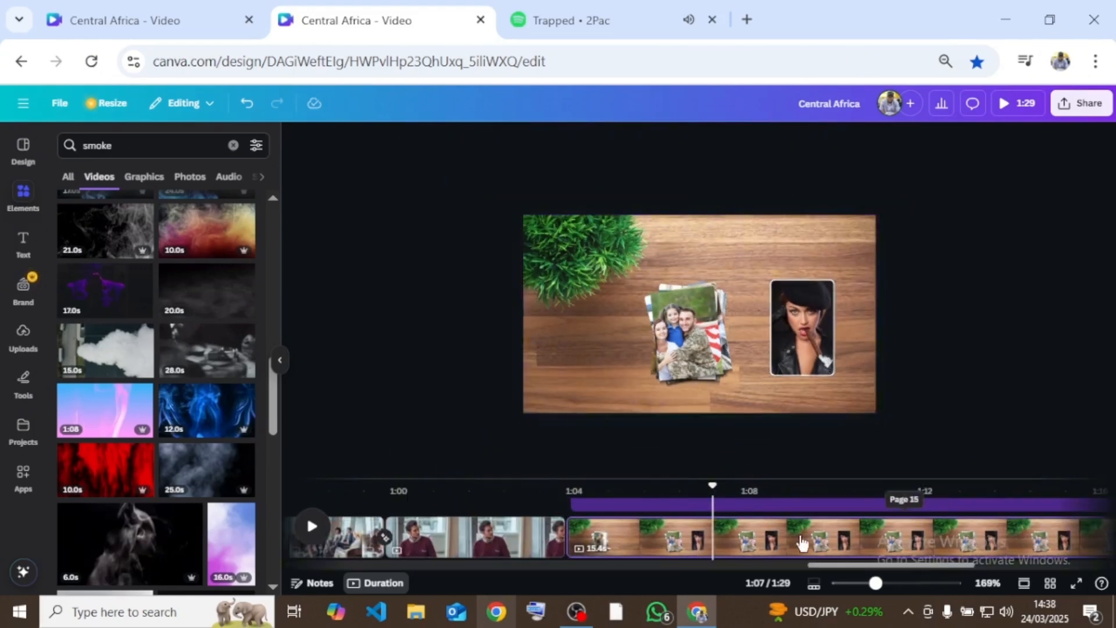
{"action": "scroll", "coordinate": [811, 537], "scroll_direction": "up", "scroll_amount": 1}
{"action": "left_click", "coordinate": [820, 547]}
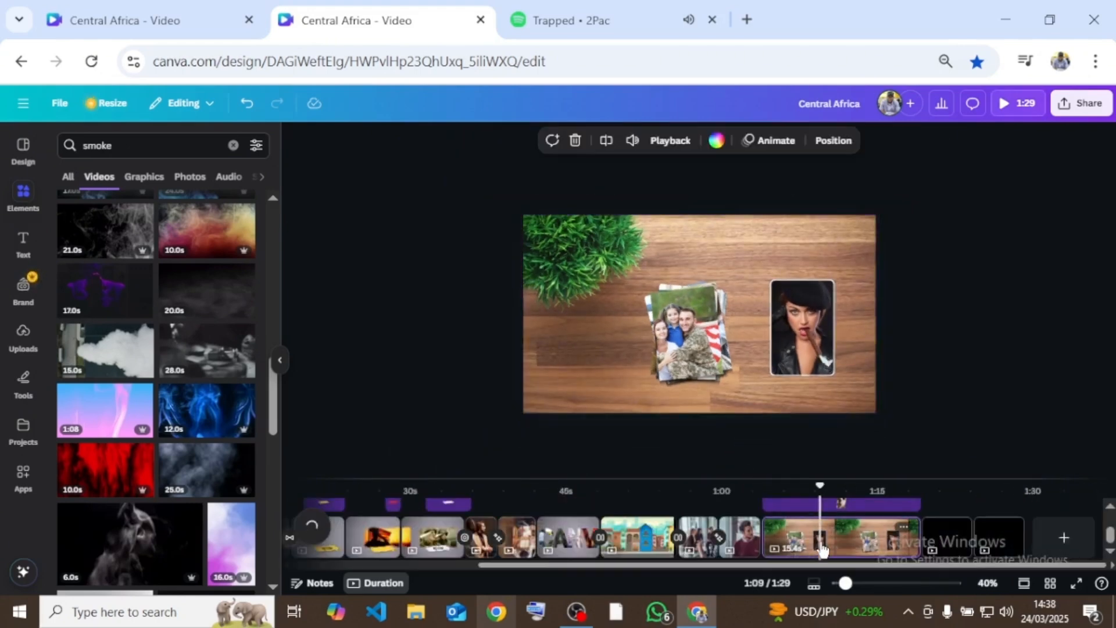
{"action": "key", "text": "ctrl+d"}
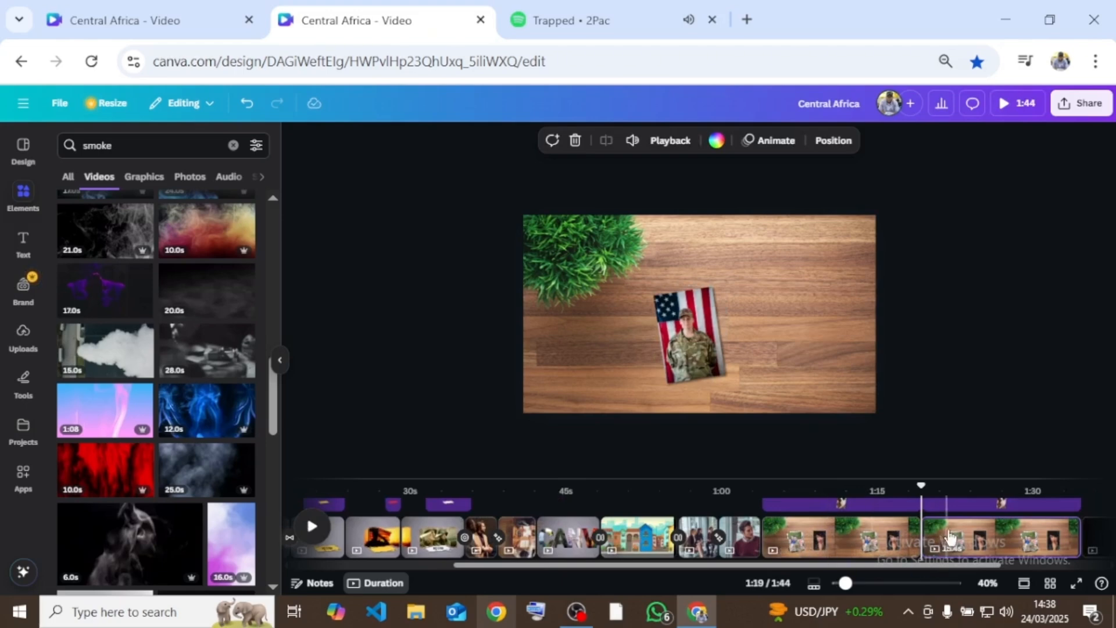
- Extend every photo layer and the smoke layer on the duplicated page back to the start of that page
{"action": "left_click_drag", "start_coordinate": [922, 484], "coordinate": [954, 492]}
{"action": "left_click_drag", "start_coordinate": [804, 478], "coordinate": [821, 260]}
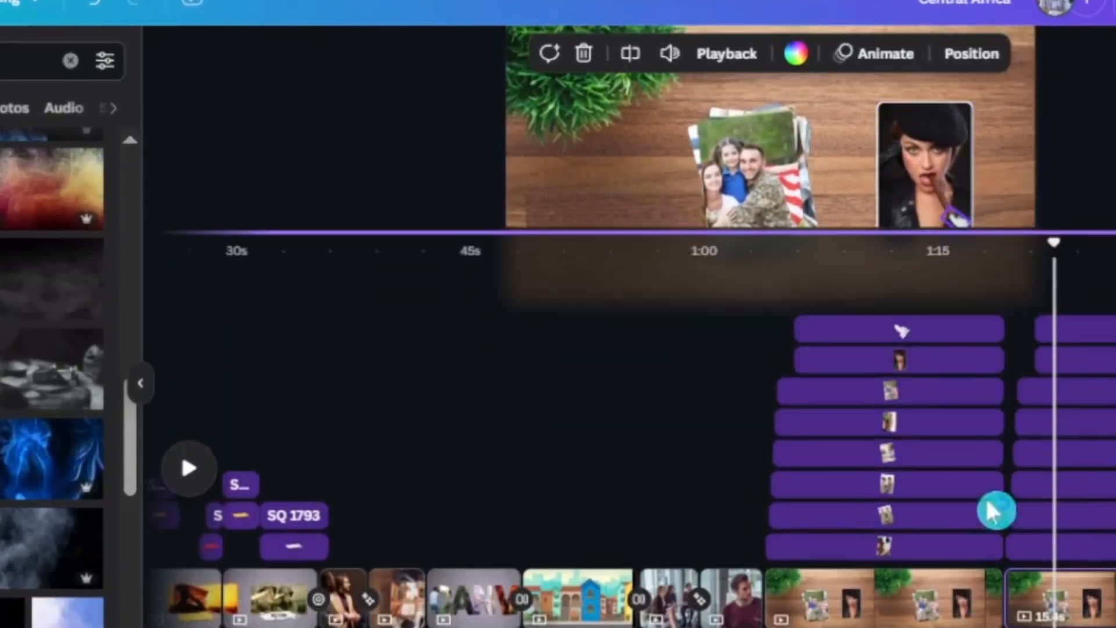
{"action": "left_click", "coordinate": [1032, 516]}
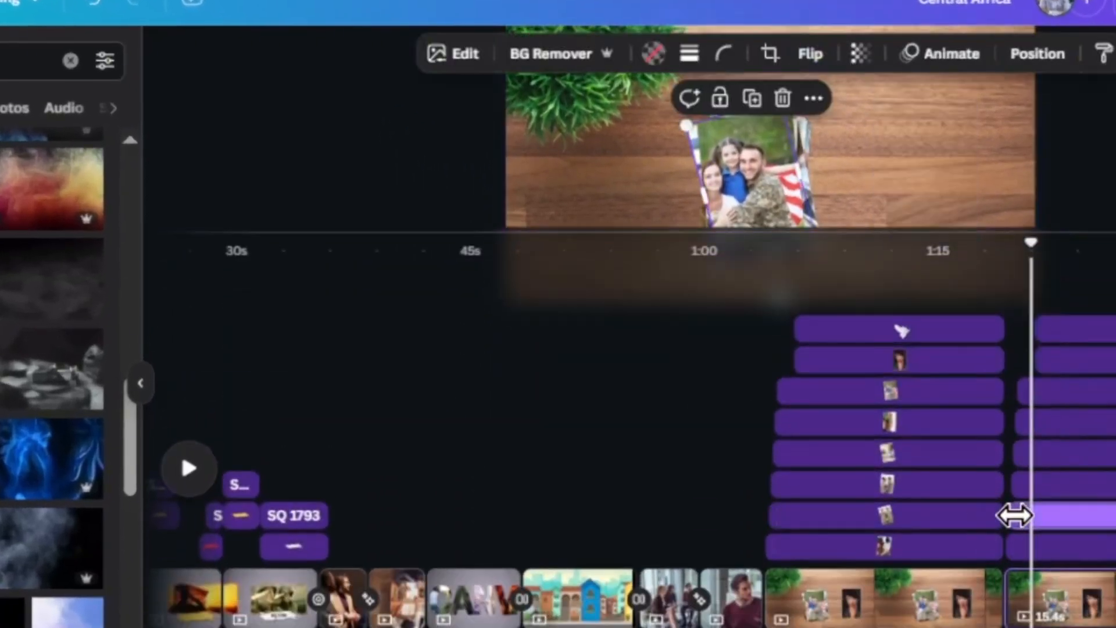
{"action": "left_click", "coordinate": [1014, 545]}
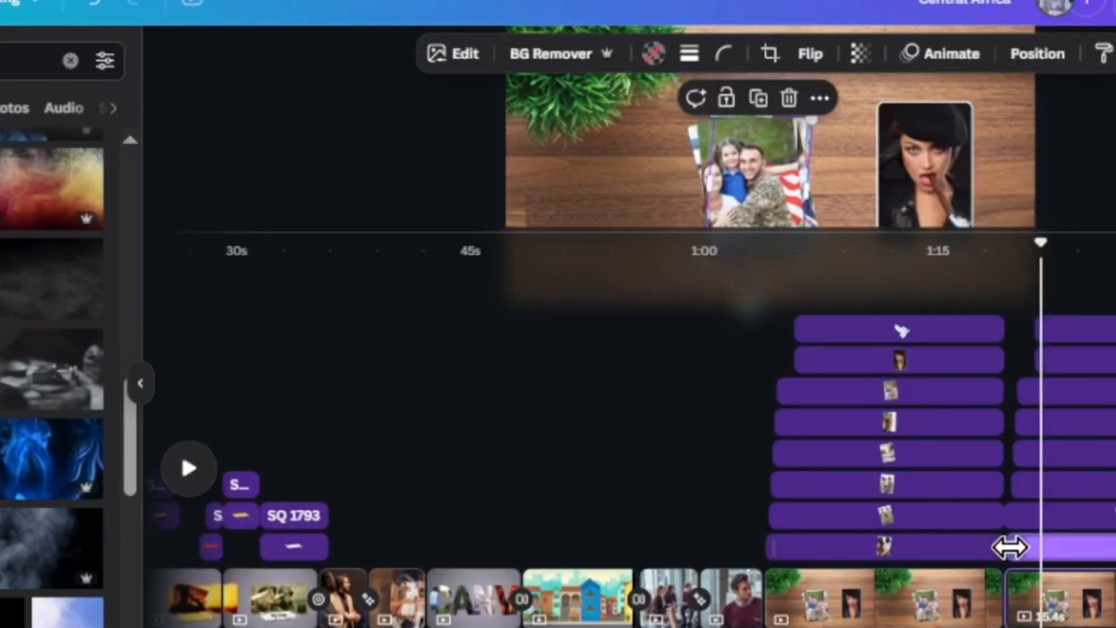
{"action": "left_click_drag", "start_coordinate": [1018, 484], "coordinate": [1011, 440]}
{"action": "left_click", "coordinate": [1036, 456]}
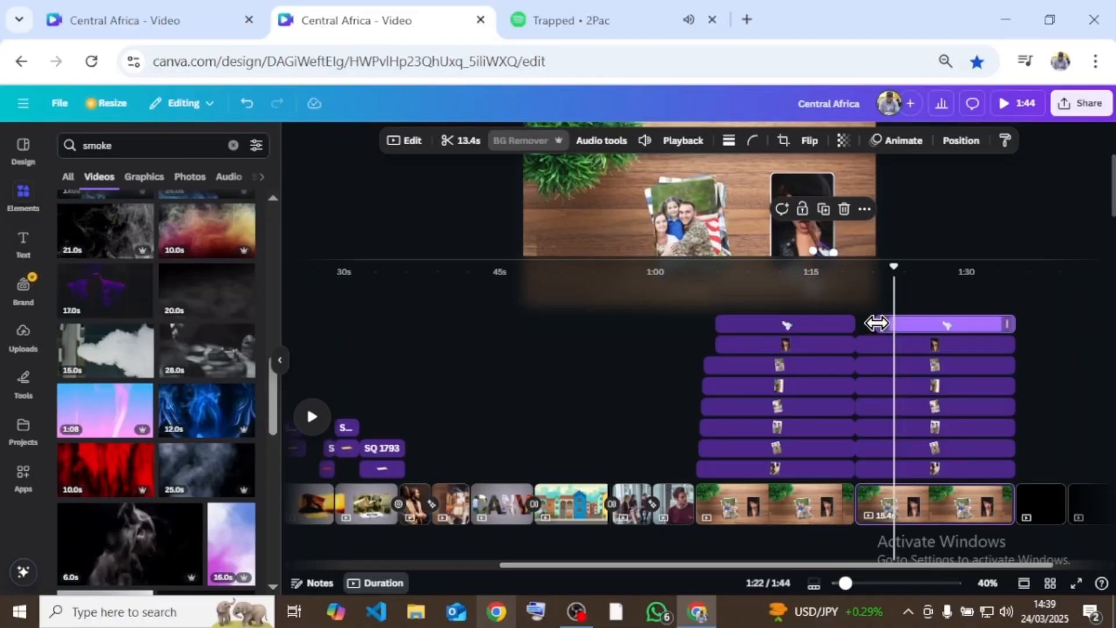
{"action": "left_click_drag", "start_coordinate": [877, 324], "coordinate": [833, 324]}
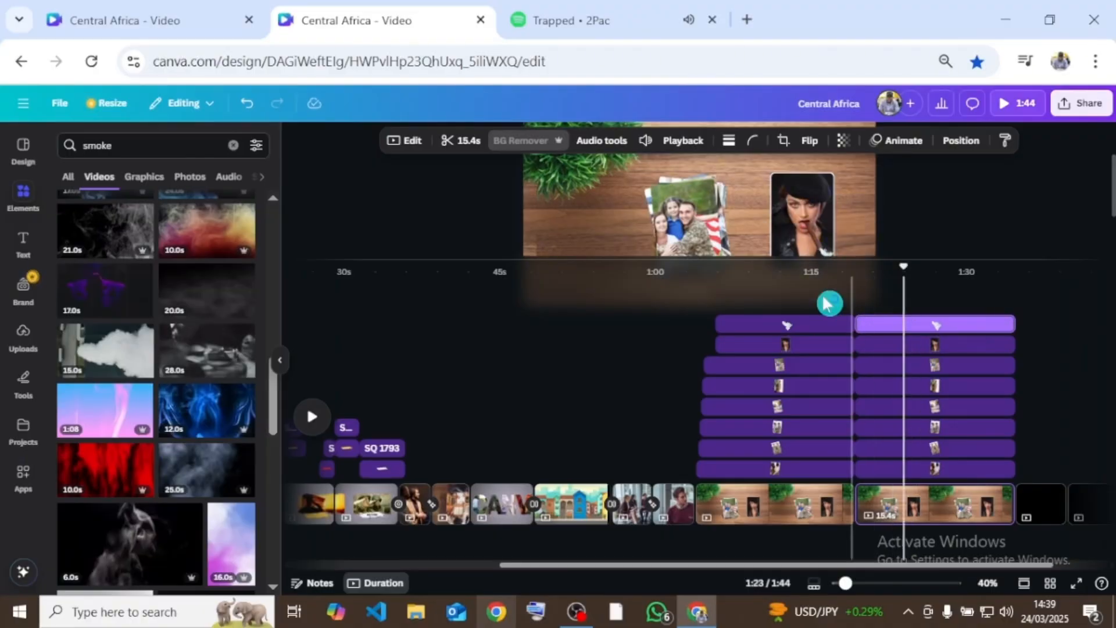
{"action": "left_click_drag", "start_coordinate": [787, 258], "coordinate": [855, 543]}
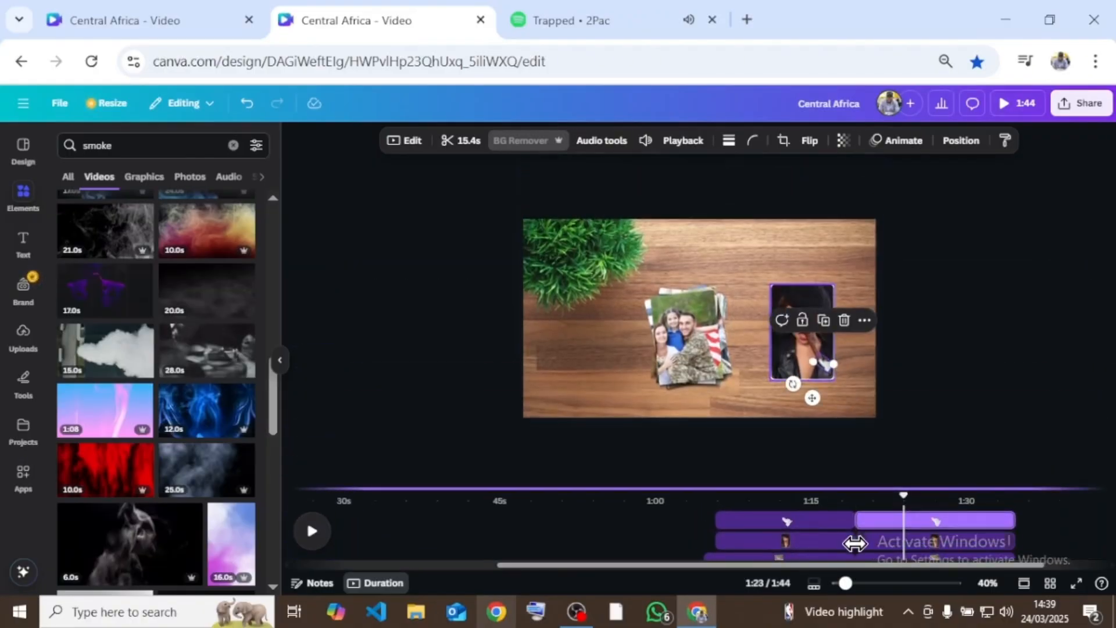
- Select the black beret woman's photo together with the smoke clip on the duplicated page and enlarge both well beyond the page edges
{"action": "left_click", "coordinate": [835, 429]}
{"action": "scroll", "coordinate": [857, 372], "scroll_direction": "down", "scroll_amount": 1}
{"action": "scroll", "coordinate": [871, 375], "scroll_direction": "up", "scroll_amount": 4}
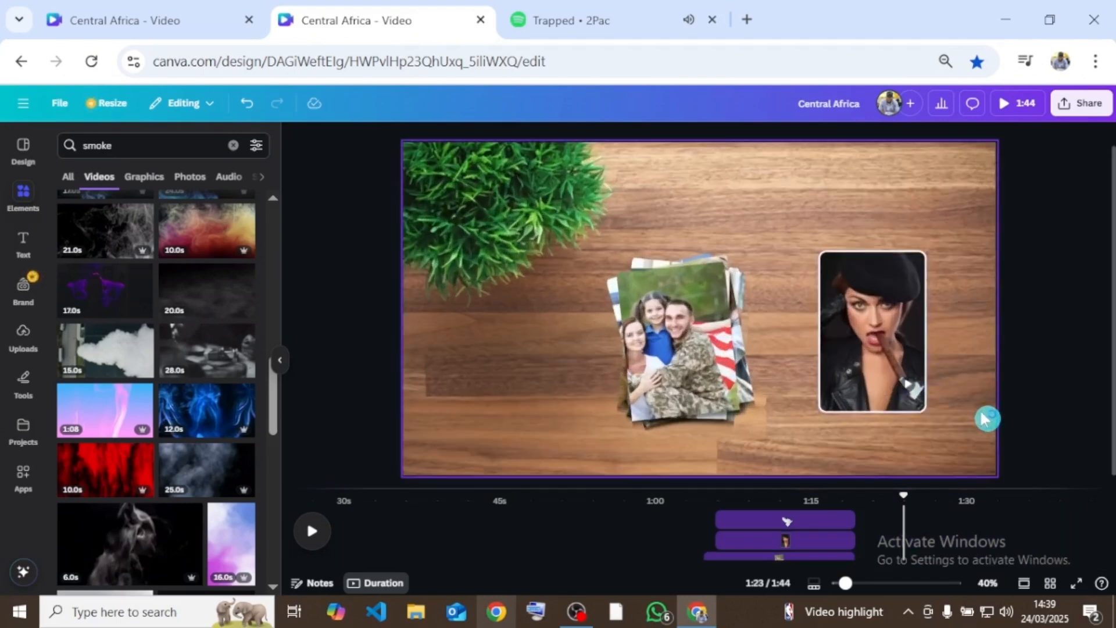
{"action": "left_click", "coordinate": [915, 384]}
{"action": "left_click", "coordinate": [893, 301]}
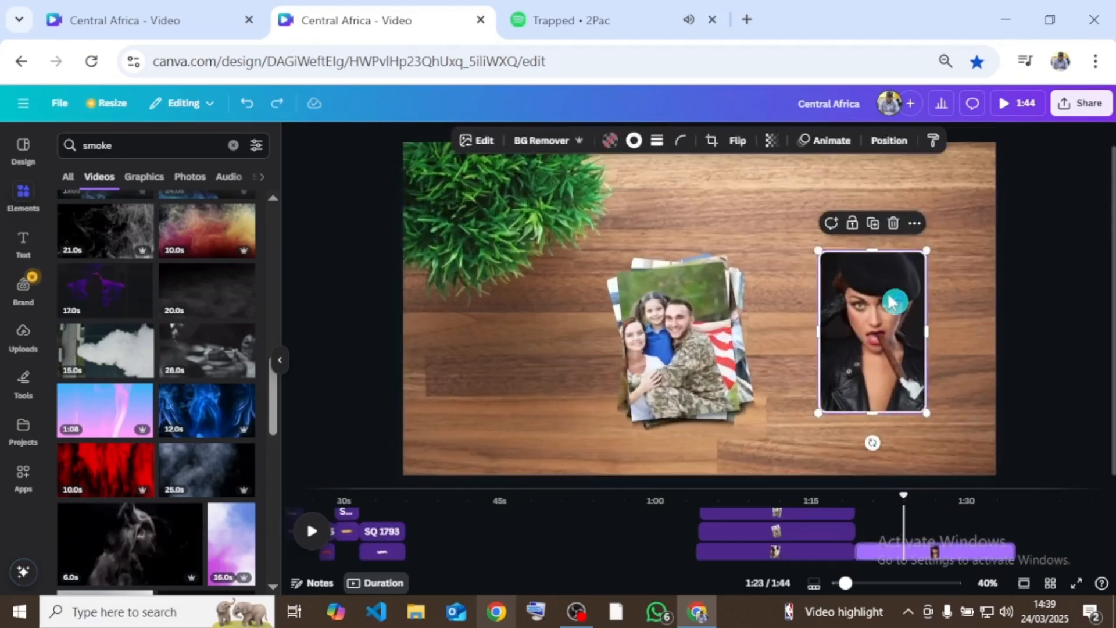
{"action": "left_click", "coordinate": [921, 392]}
{"action": "left_click_drag", "start_coordinate": [820, 413], "coordinate": [726, 491]}
{"action": "scroll", "coordinate": [805, 401], "scroll_direction": "down", "scroll_amount": 3}
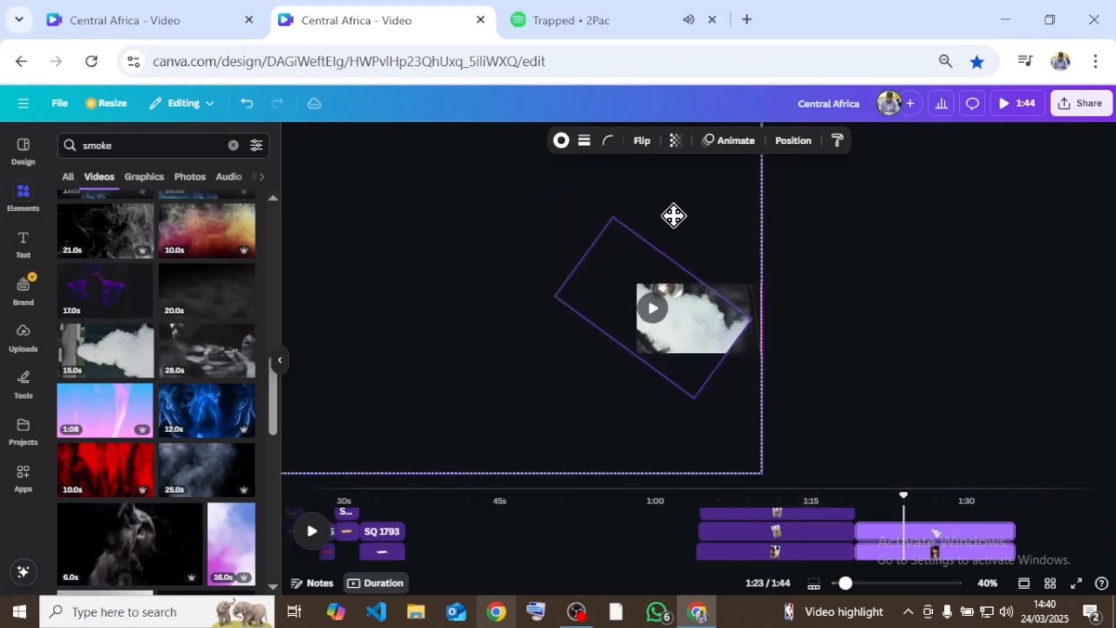
- Delete the woman's photo behind the enlarged smoke clip on the duplicated page
{"action": "left_click", "coordinate": [725, 244]}
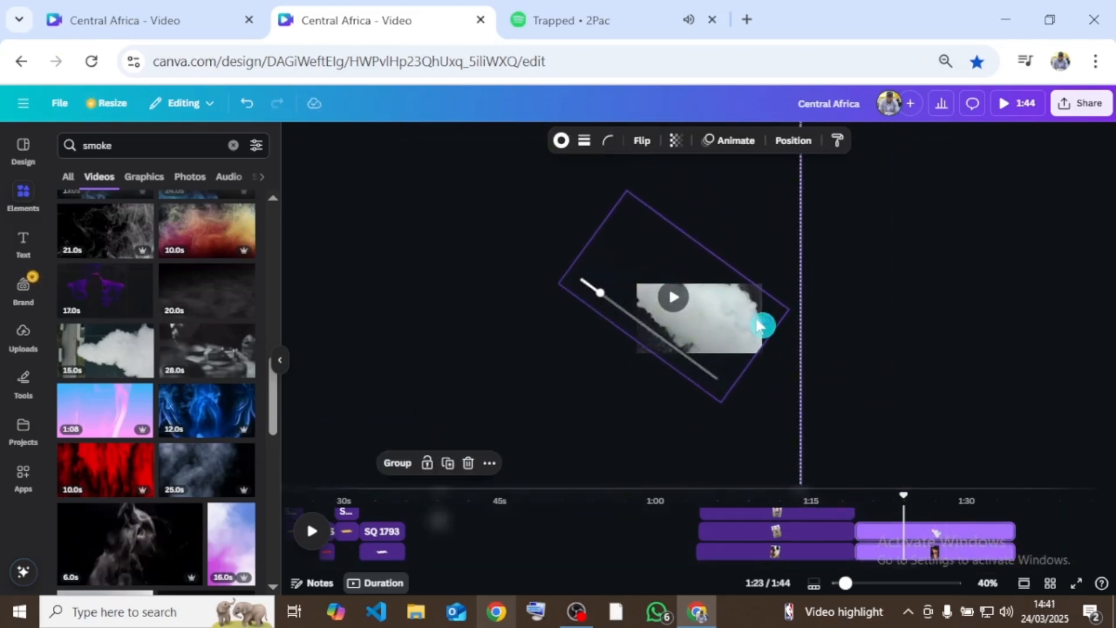
{"action": "left_click", "coordinate": [725, 322]}
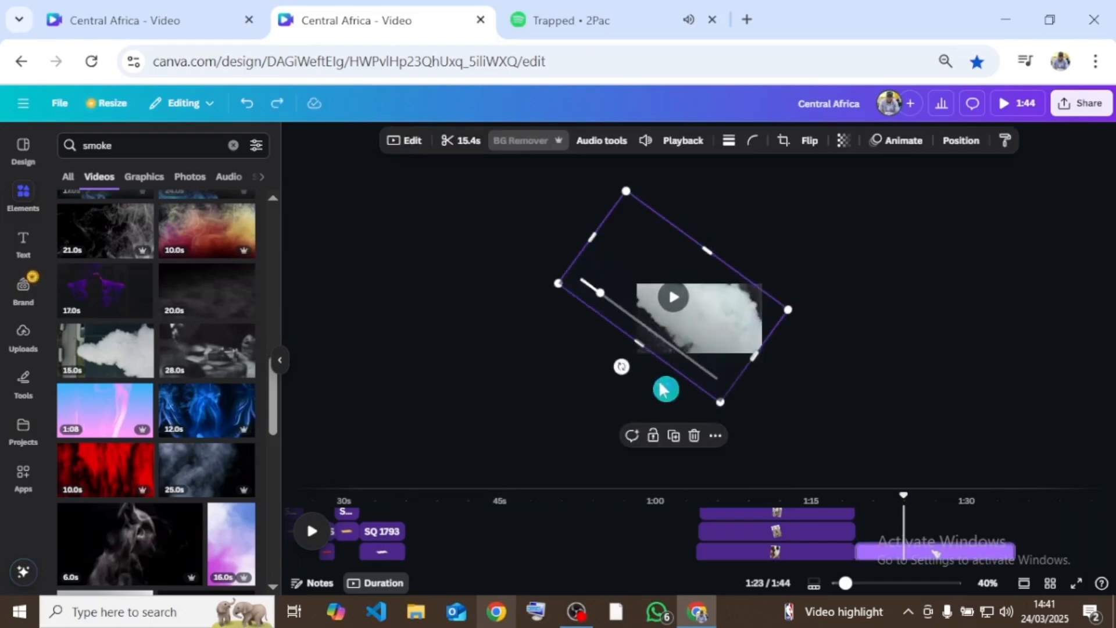
{"action": "key", "text": "Delete"}
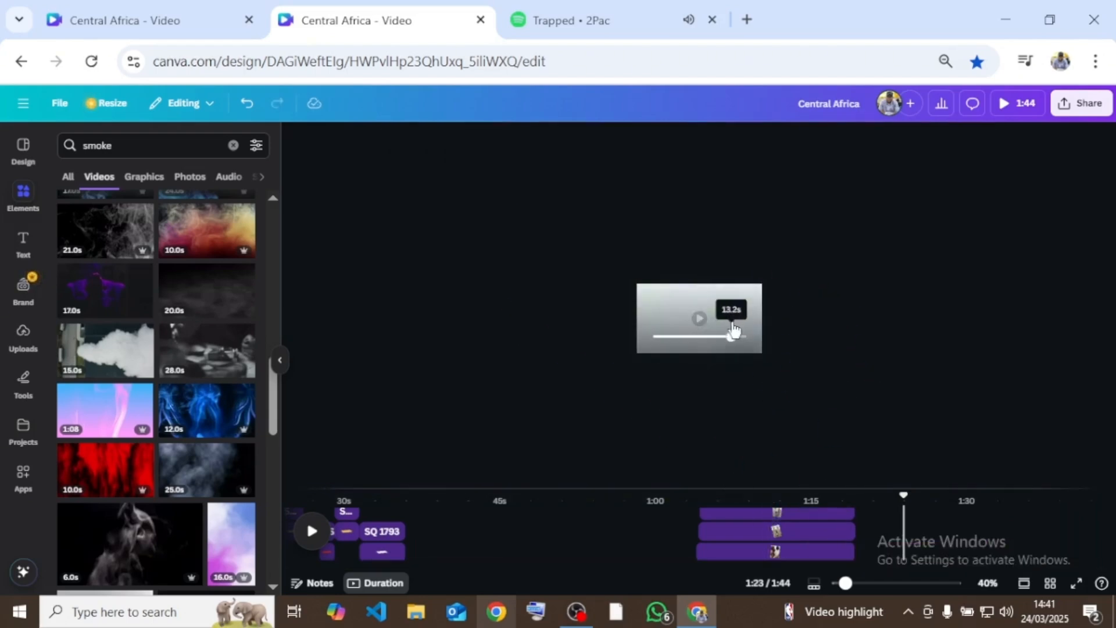
- Enlarge the smoke clip until white smoke fills the duplicated page, and add a transition between the desk page and the smoke page
{"action": "left_click_drag", "start_coordinate": [733, 329], "coordinate": [815, 391]}
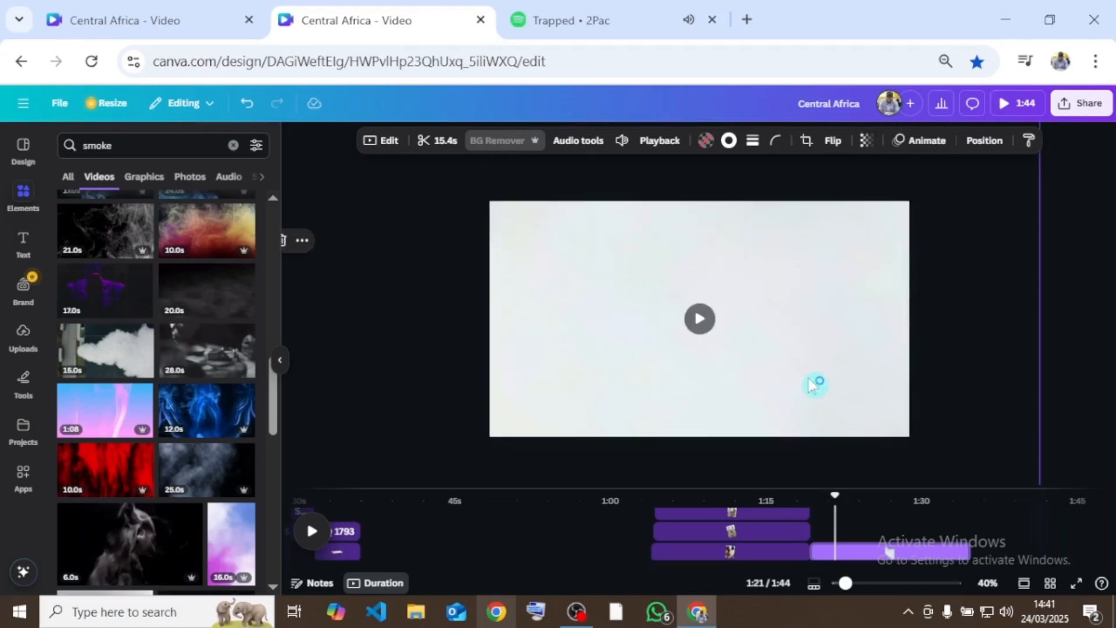
{"action": "scroll", "coordinate": [814, 386], "scroll_direction": "down", "scroll_amount": 2}
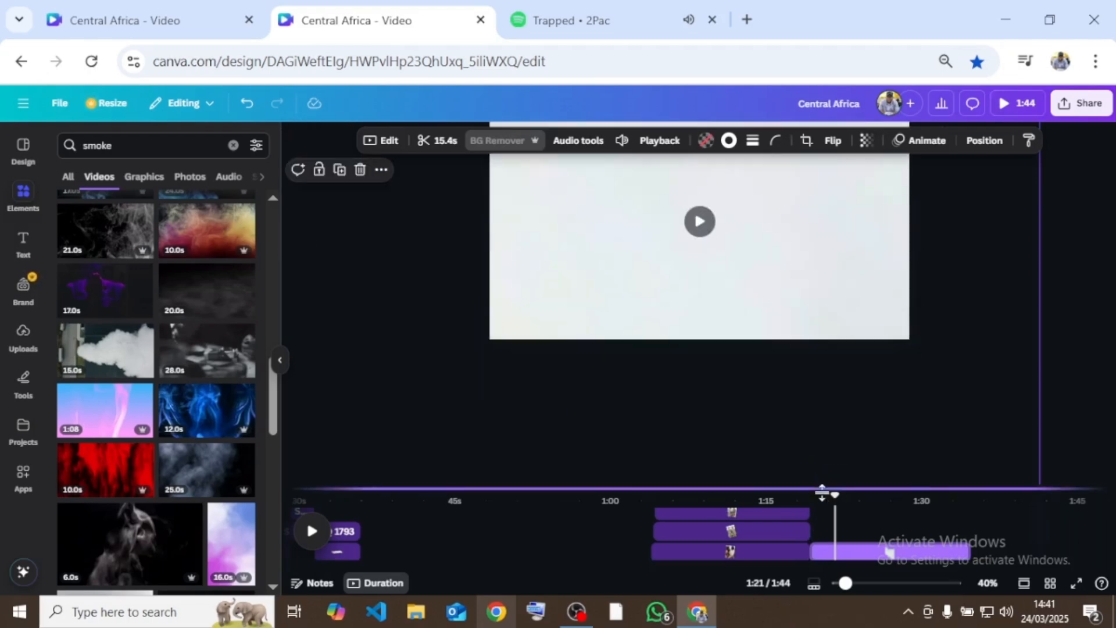
{"action": "left_click", "coordinate": [809, 549]}
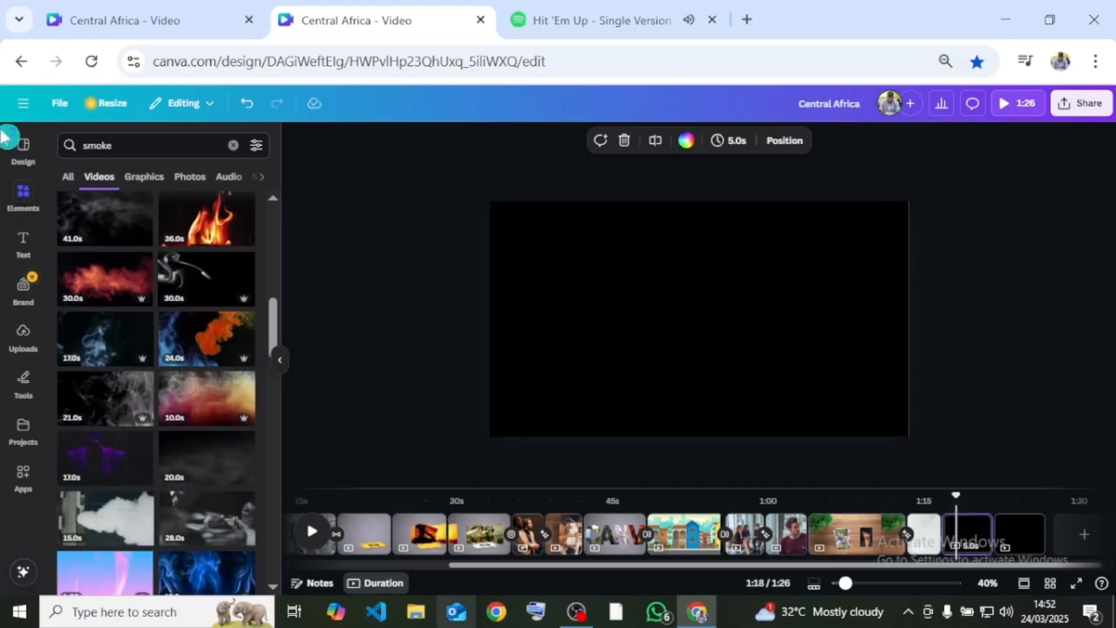
- Search the video elements for "war" and add the 9-second press journalist clip to the blank page after the smoke page
{"action": "left_click", "coordinate": [233, 146]}
{"action": "left_click", "coordinate": [145, 138]}
{"action": "type", "text": "wa"}
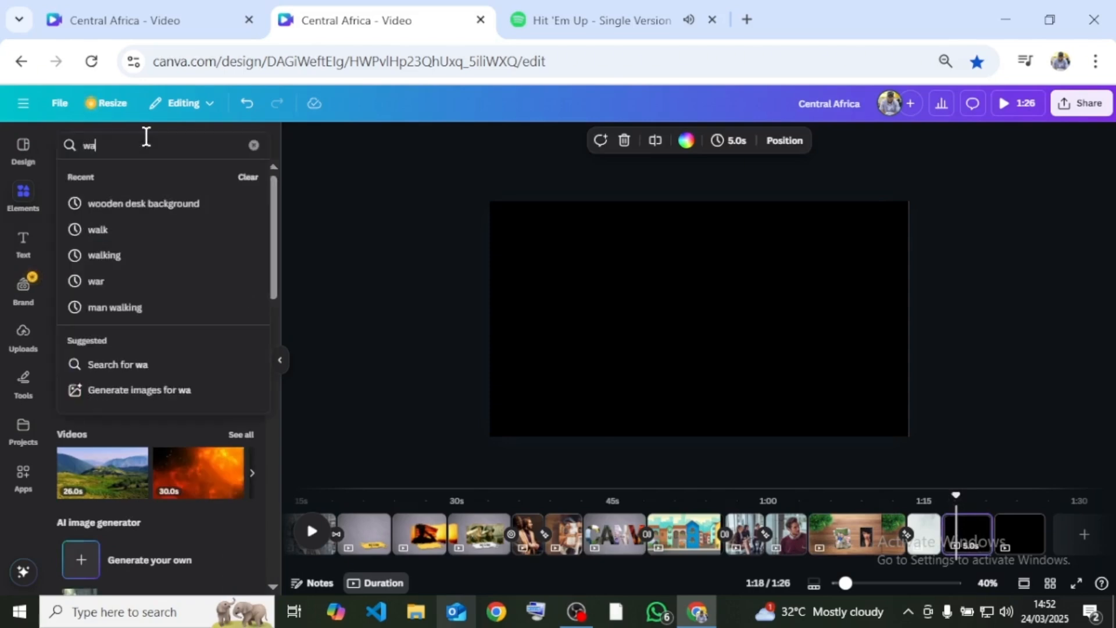
{"action": "type", "text": "r"}
{"action": "key", "text": "Return"}
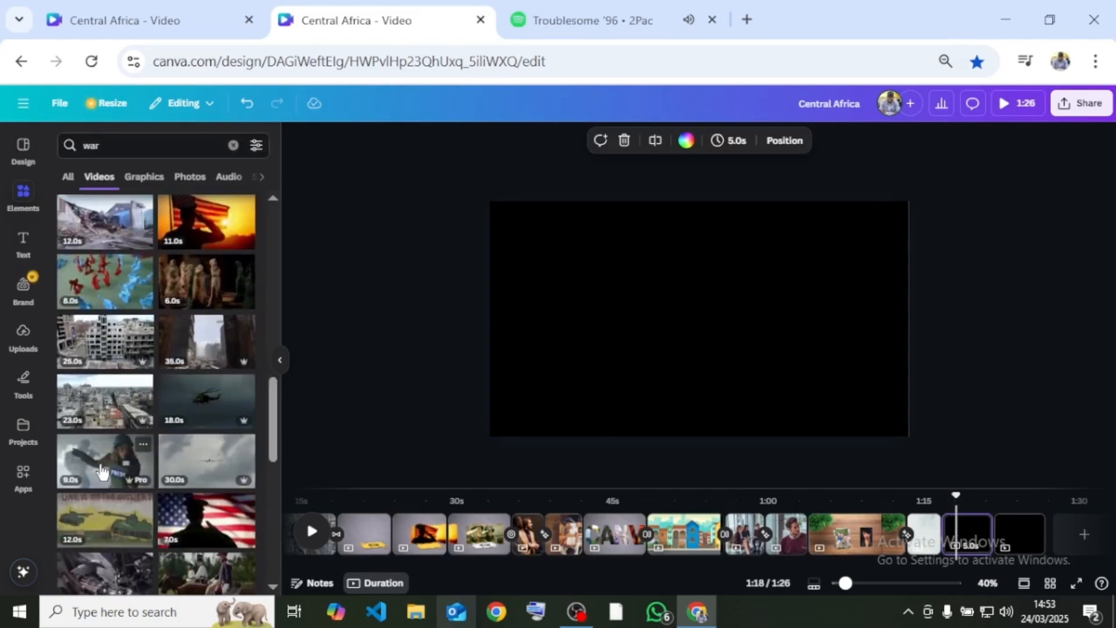
{"action": "left_click", "coordinate": [101, 472]}
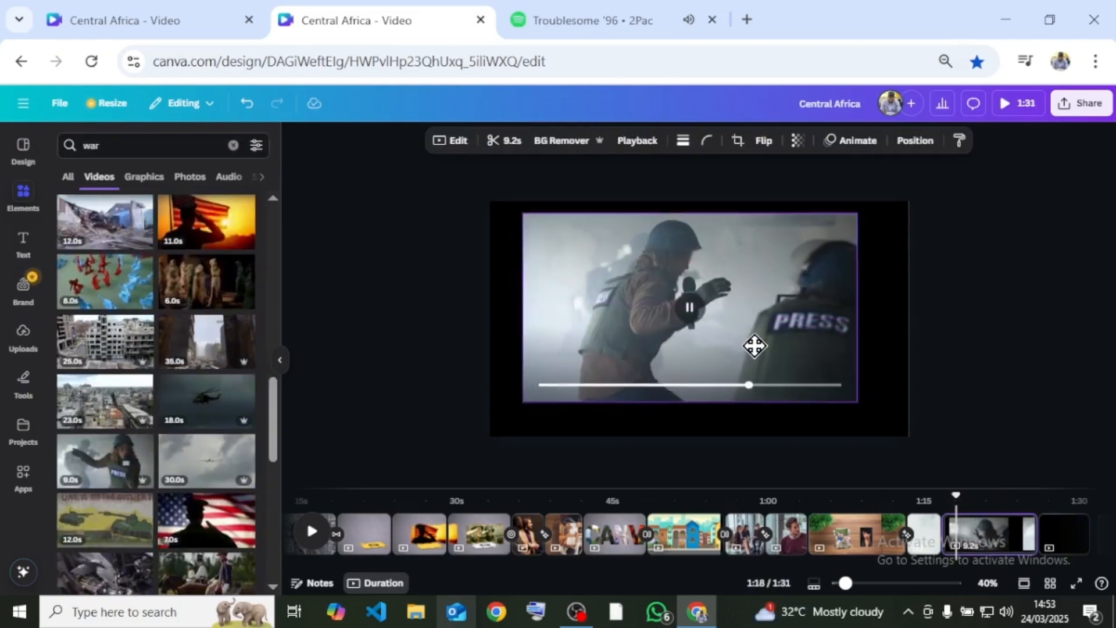
- Align the press clip with the page's left edge and scale it up to cover the whole page
{"action": "left_click_drag", "start_coordinate": [754, 346], "coordinate": [732, 329]}
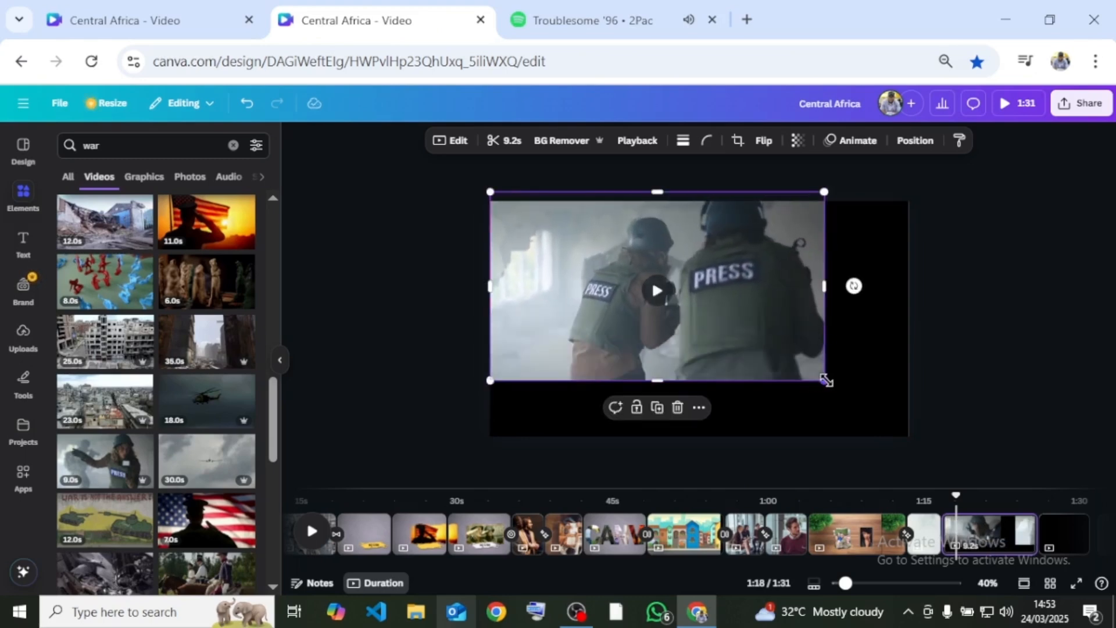
{"action": "left_click_drag", "start_coordinate": [826, 380], "coordinate": [922, 441]}
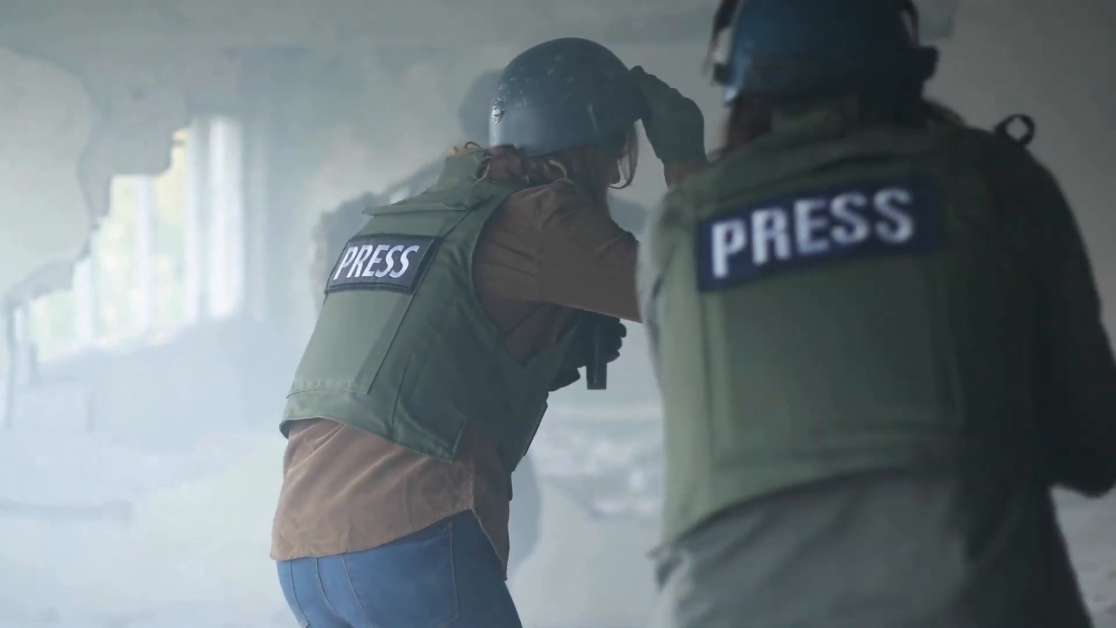
{"action": "key", "text": "Escape"}
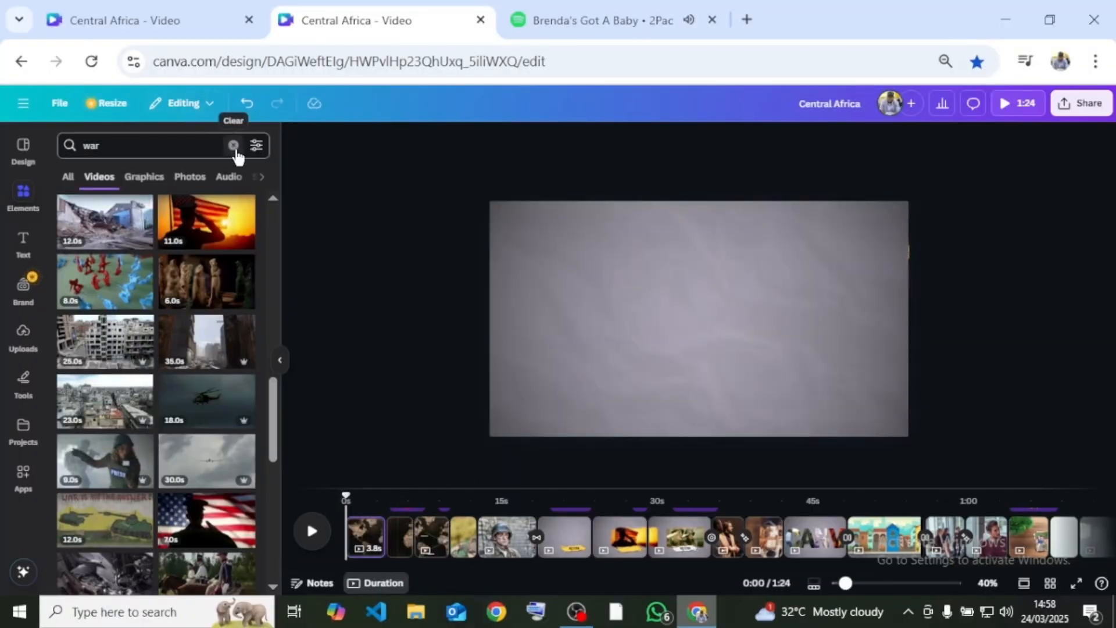
- Search the audio elements for "cleaning brush" and add a brush sound effect under the first map page
{"action": "left_click", "coordinate": [234, 147]}
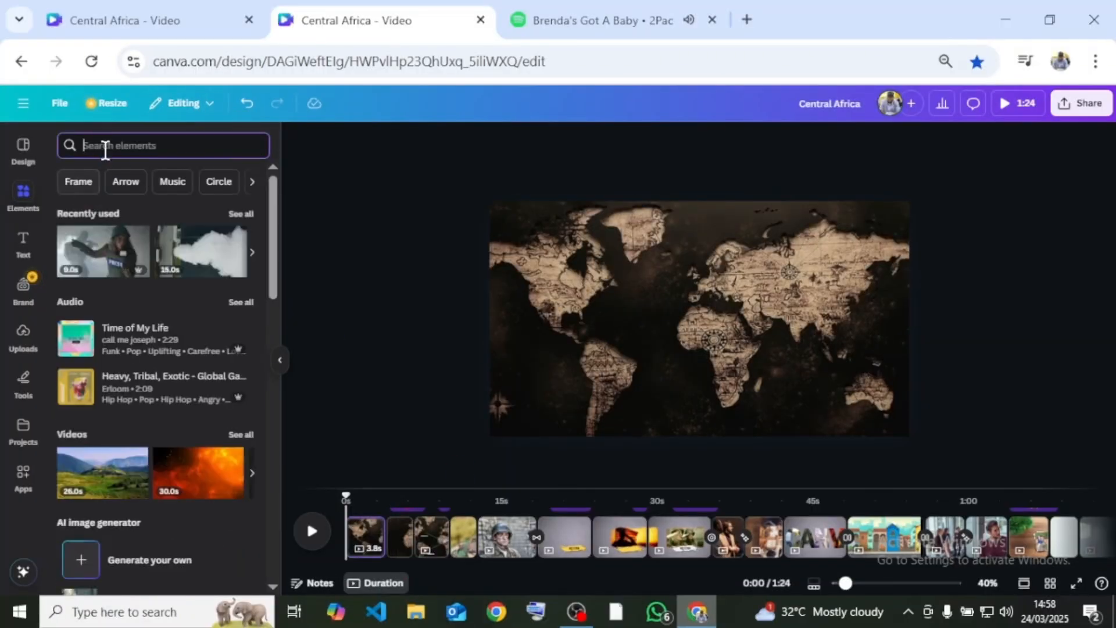
{"action": "type", "text": "brush"}
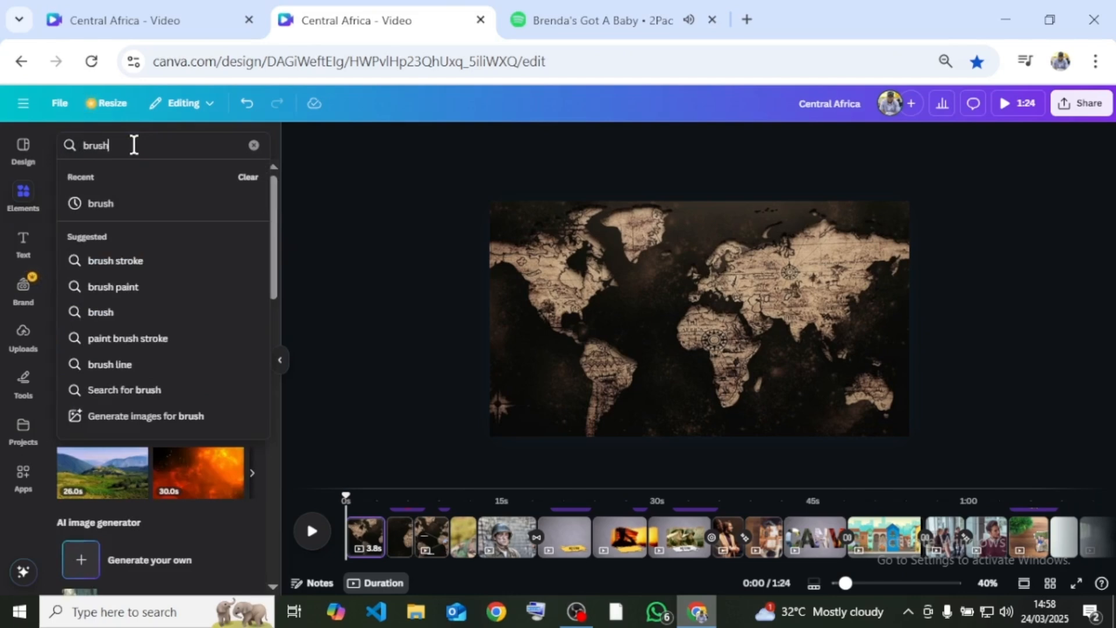
{"action": "key", "text": "Return"}
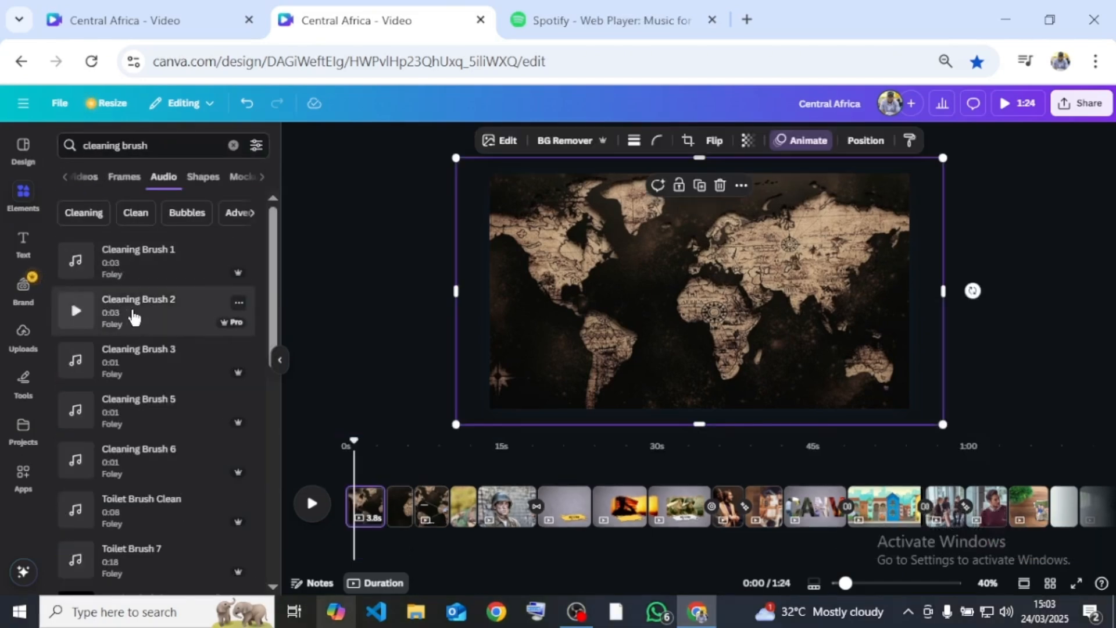
{"action": "mouse_move", "coordinate": [75, 261]}
{"action": "left_mouse_down"}
{"action": "mouse_move", "coordinate": [321, 525]}
{"action": "mouse_move", "coordinate": [387, 534]}
{"action": "left_mouse_up"}
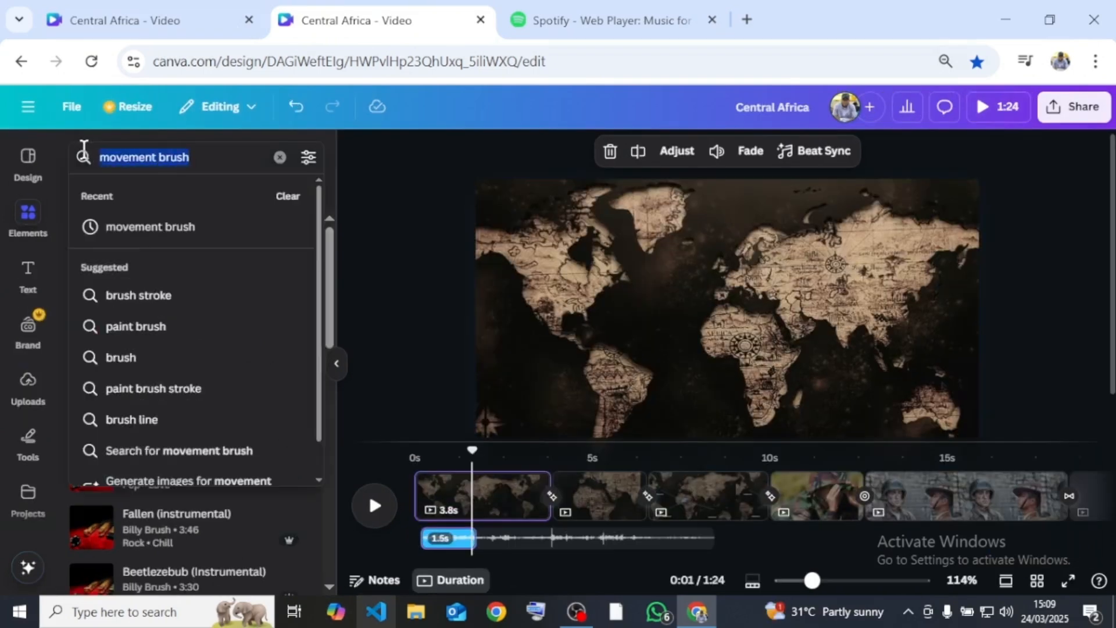
- Search the audio for "pe whoosh", place PE Whoosh 57 where the first map page meets the second, and open its volume setting
{"action": "key", "text": "BackSpace"}
{"action": "type", "text": "pe whoosh"}
{"action": "key", "text": "Return"}
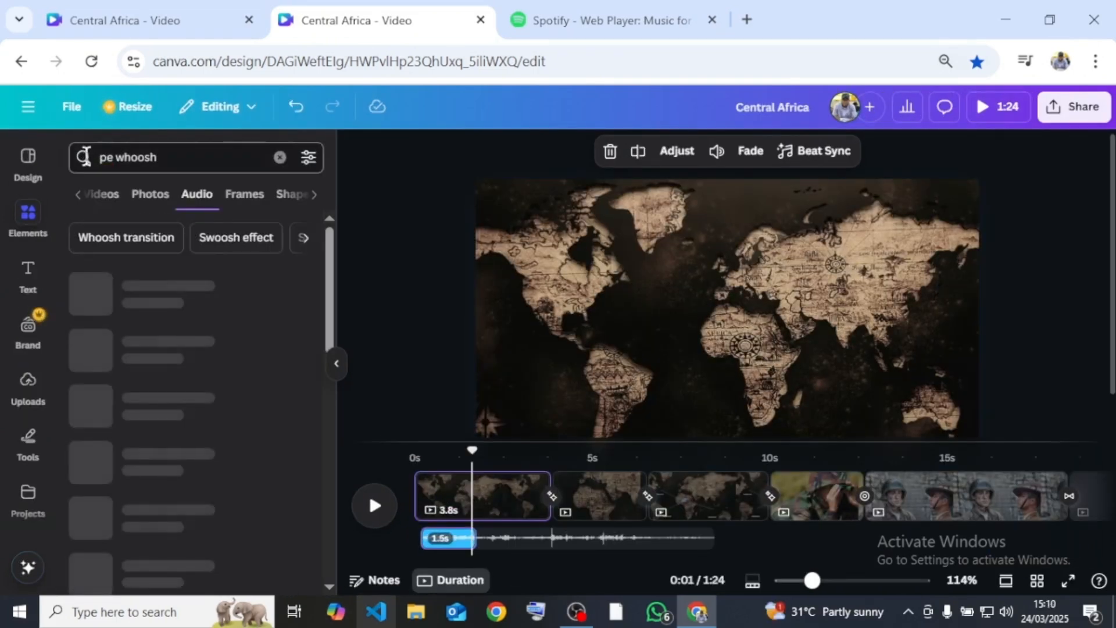
{"action": "left_click", "coordinate": [96, 412]}
{"action": "left_click_drag", "start_coordinate": [148, 413], "coordinate": [530, 526]}
{"action": "left_click", "coordinate": [716, 150]}
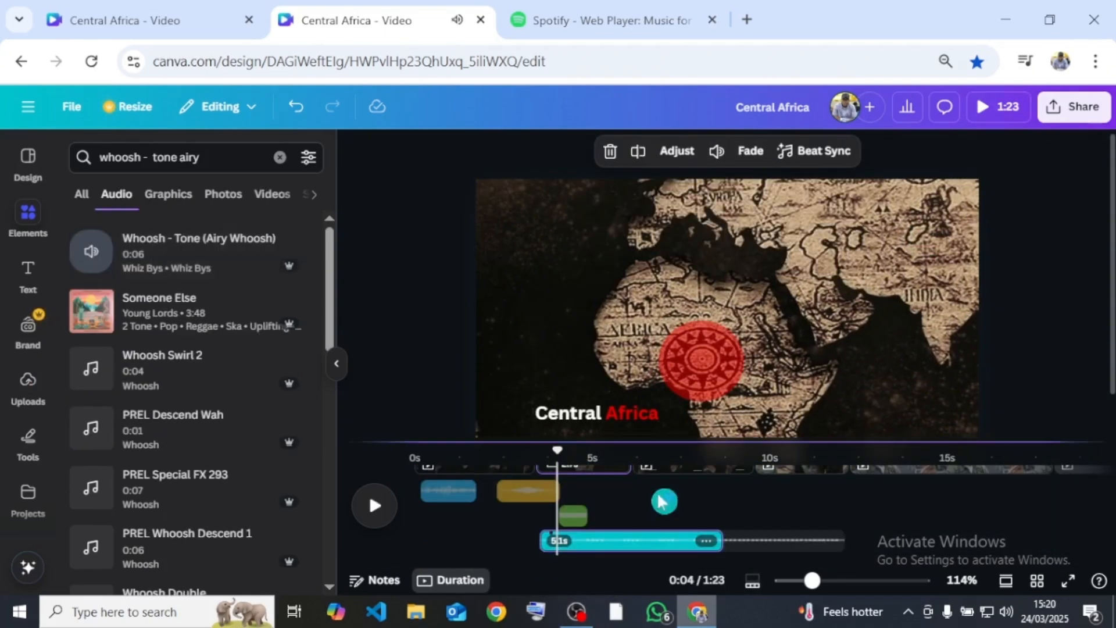
- Add Whoosh - Tone (Airy Whoosh) under the Squad GT map page, play it back, and trim its end shorter
{"action": "left_click_drag", "start_coordinate": [146, 250], "coordinate": [579, 494]}
{"action": "left_click_drag", "start_coordinate": [580, 452], "coordinate": [612, 459]}
{"action": "left_click_drag", "start_coordinate": [636, 488], "coordinate": [674, 488]}
{"action": "left_click", "coordinate": [374, 506]}
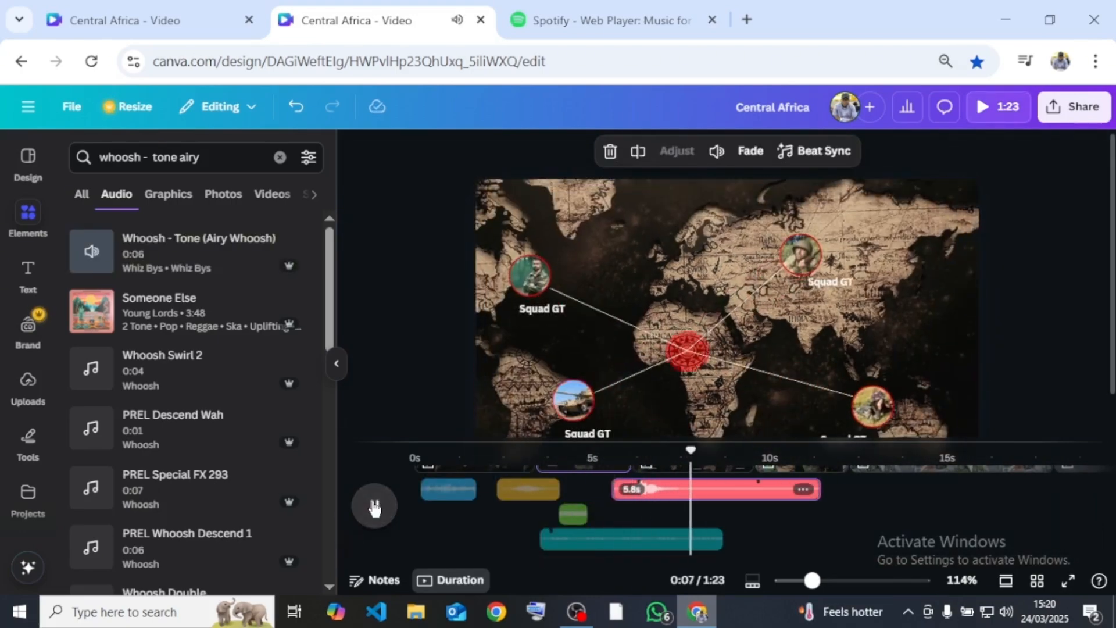
{"action": "left_click_drag", "start_coordinate": [781, 510], "coordinate": [730, 491]}
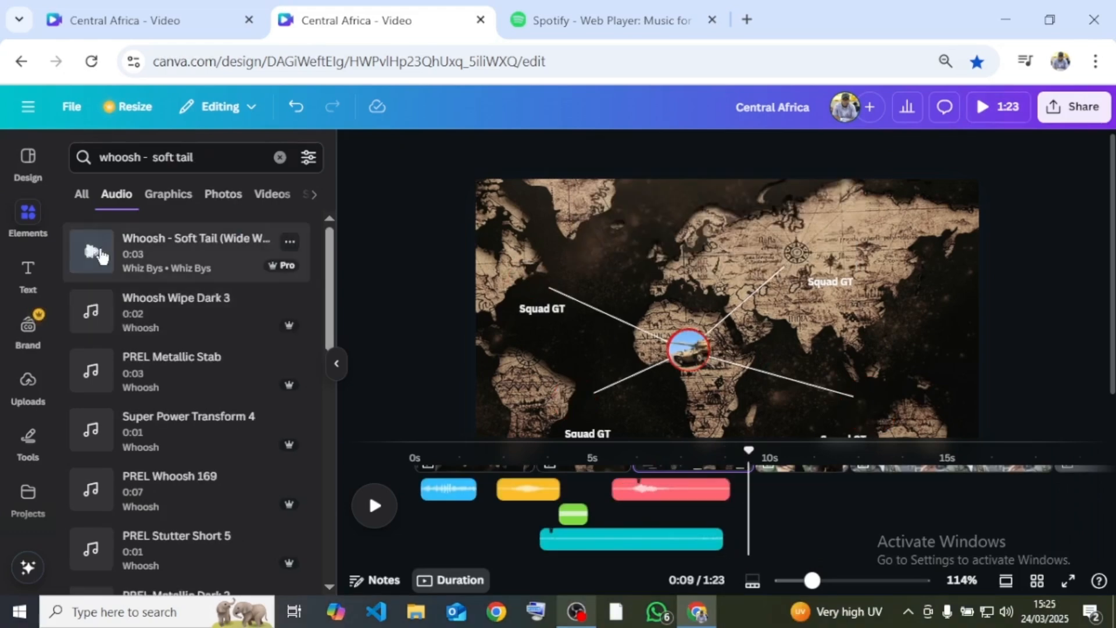
- Add Whoosh - Soft Tail (Wide Whoosh) near the end of the Squad GT map page, at about 8 seconds
{"action": "left_click_drag", "start_coordinate": [93, 255], "coordinate": [721, 504]}
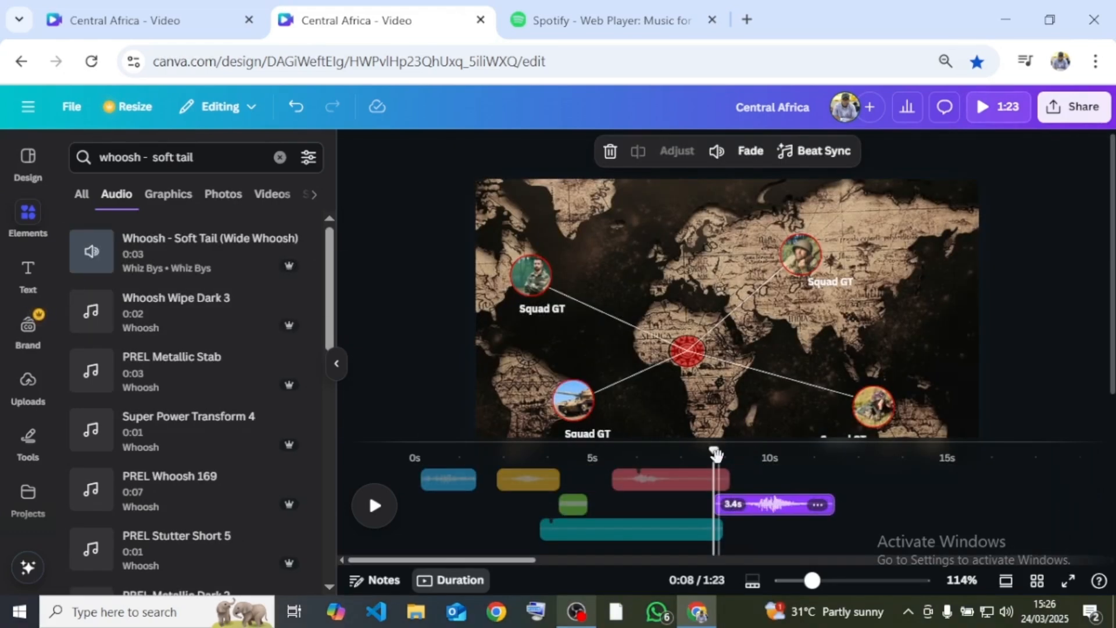
{"action": "left_click_drag", "start_coordinate": [733, 455], "coordinate": [982, 477]}
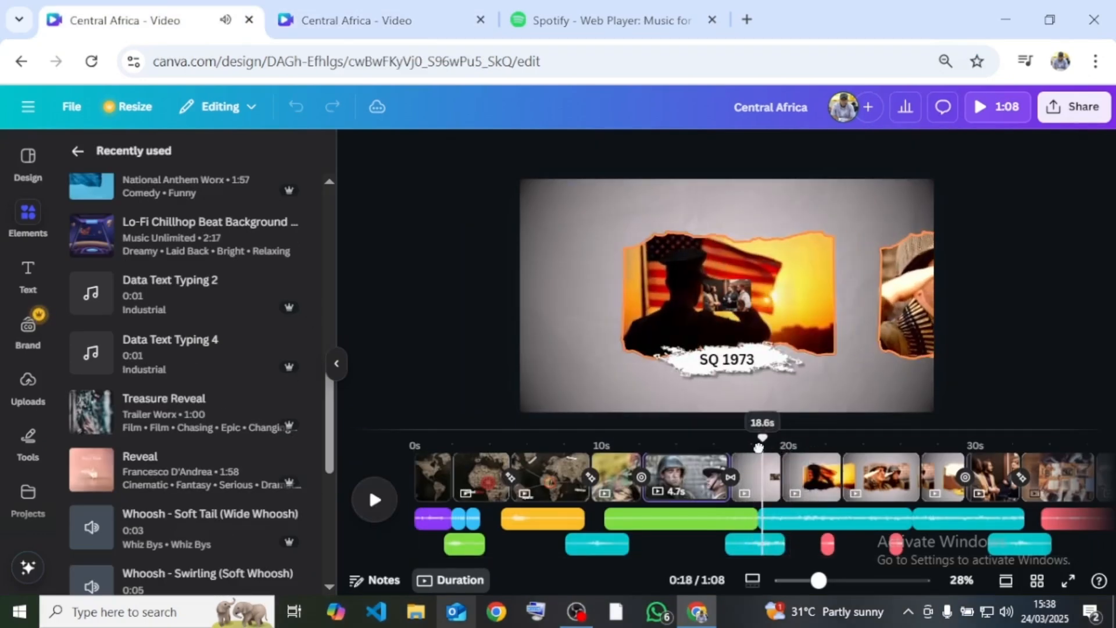
- Switch to the other Central Africa design and play back the SQ 1973 page with its sound effects
{"action": "left_click", "coordinate": [766, 485]}
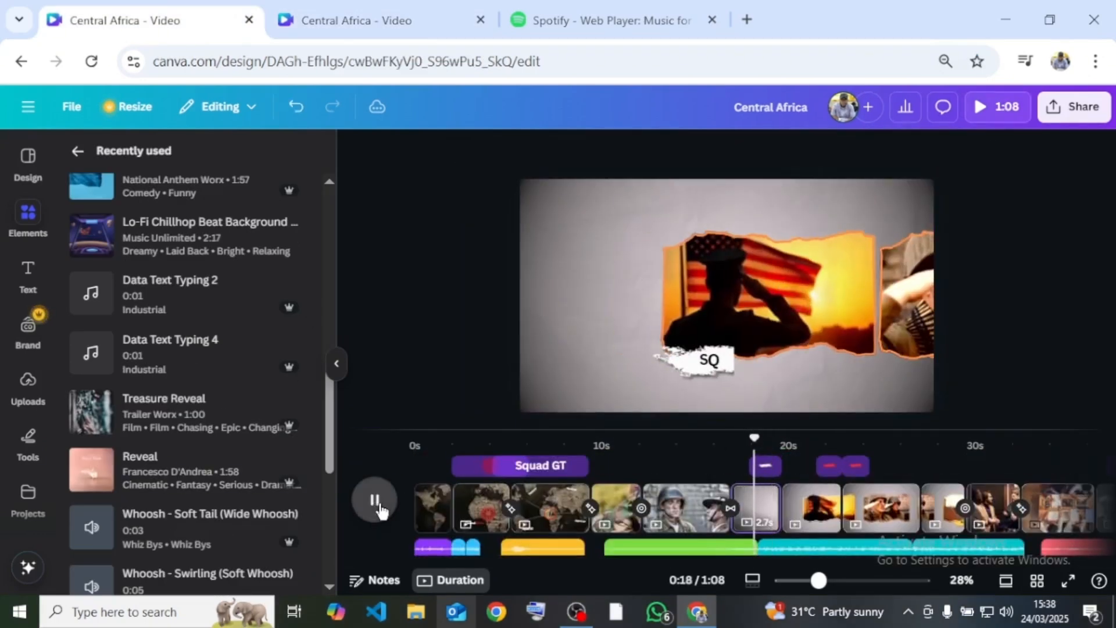
{"action": "left_click", "coordinate": [377, 501]}
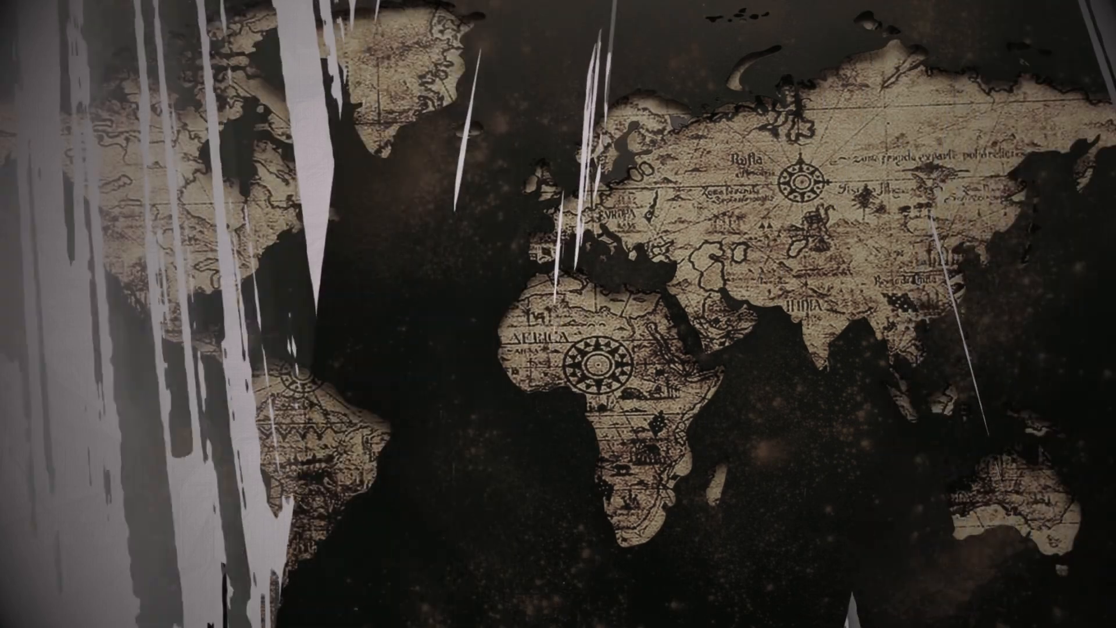